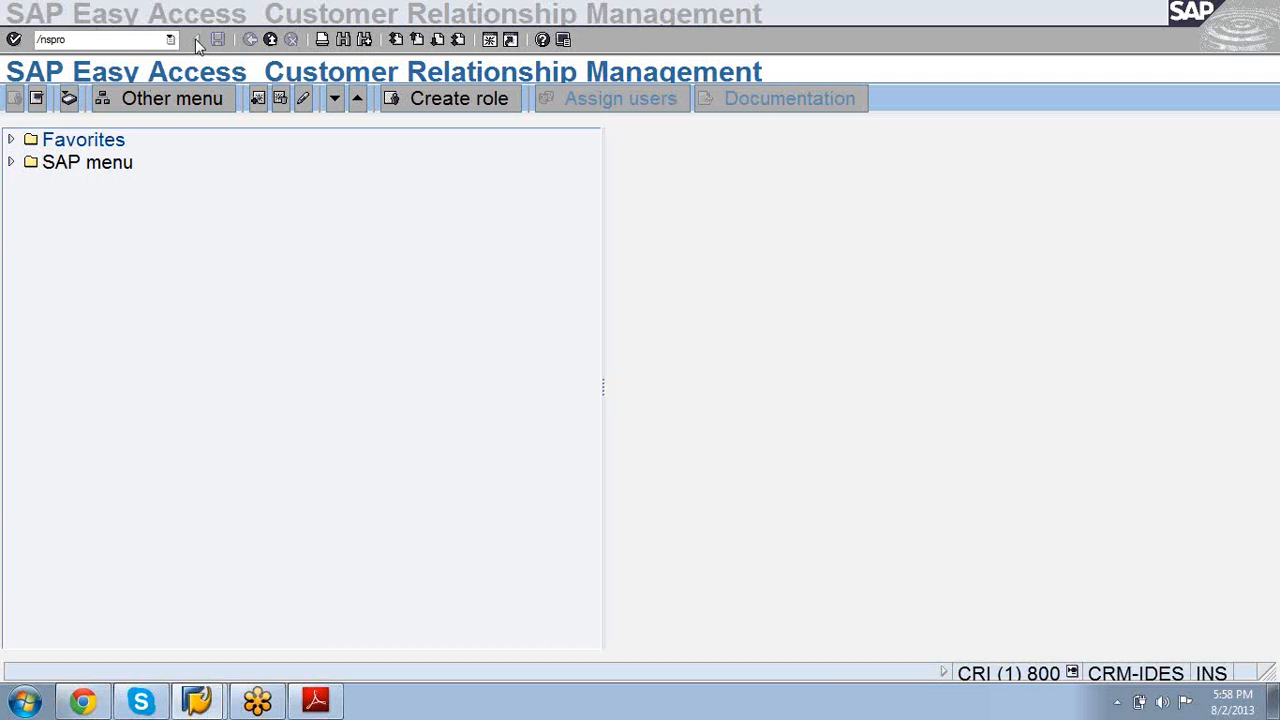
pyautogui.click(196, 39)
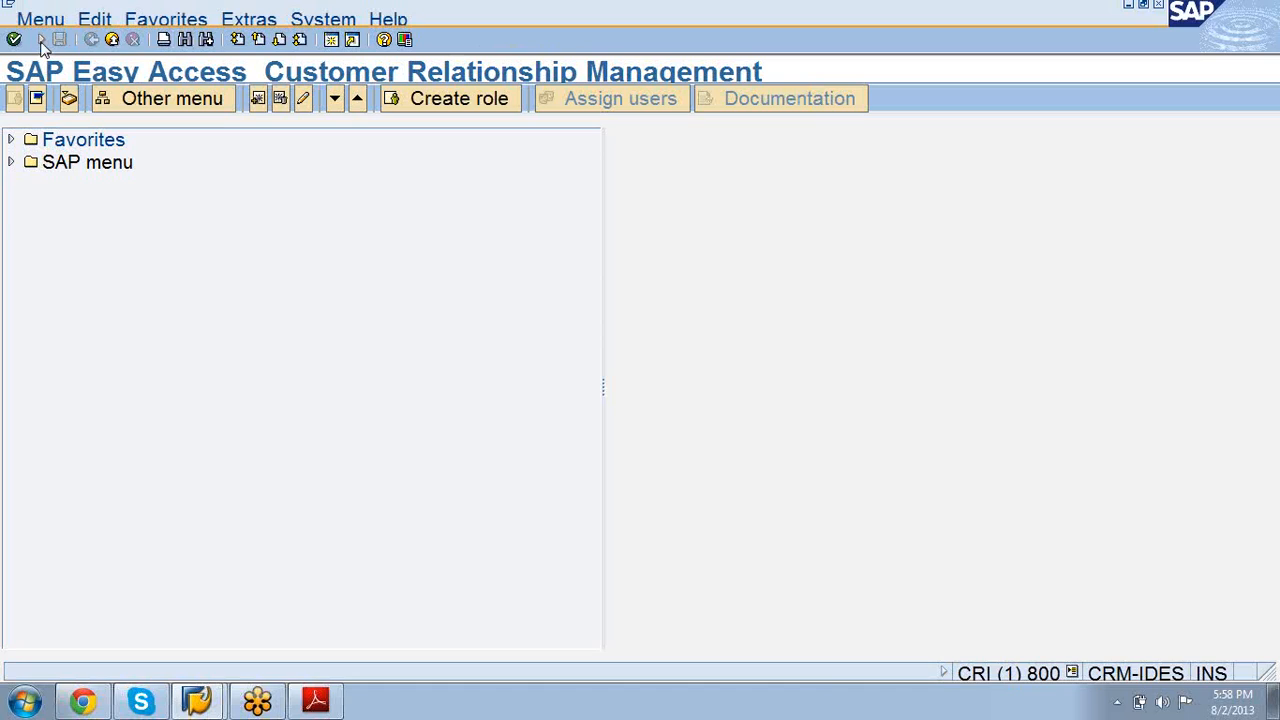
pyautogui.click(41, 39)
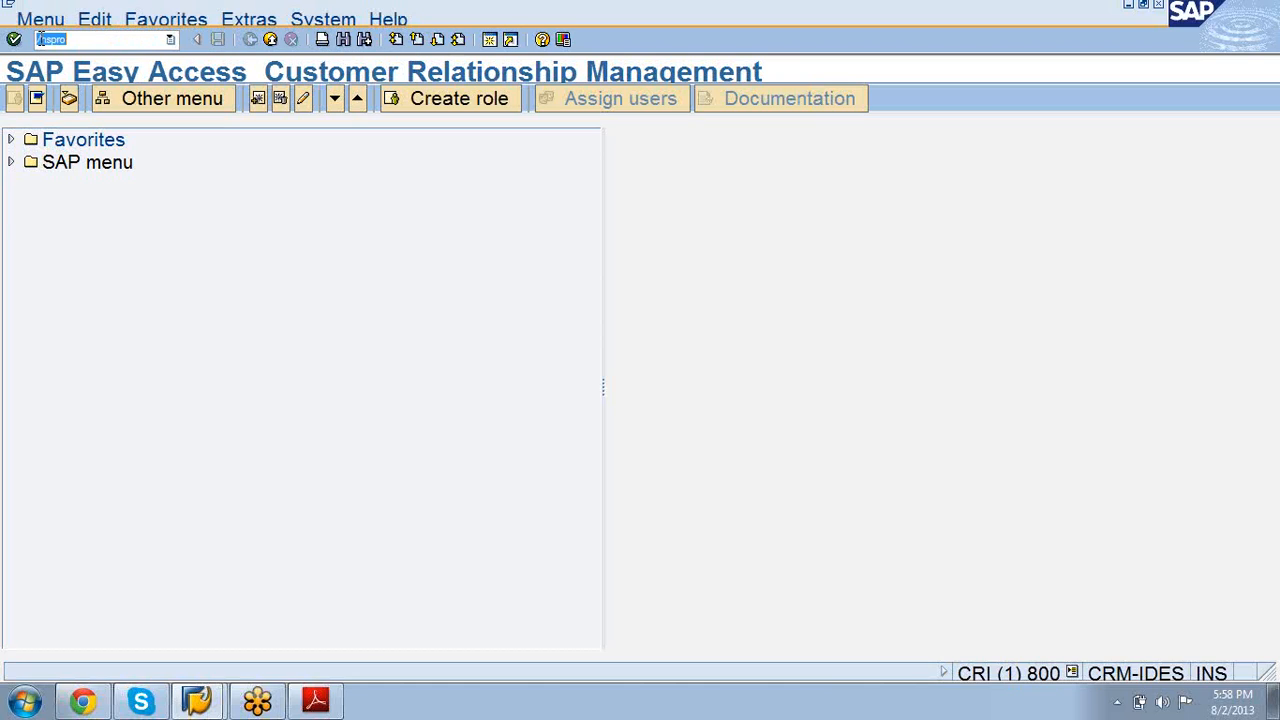
pyautogui.click(199, 40)
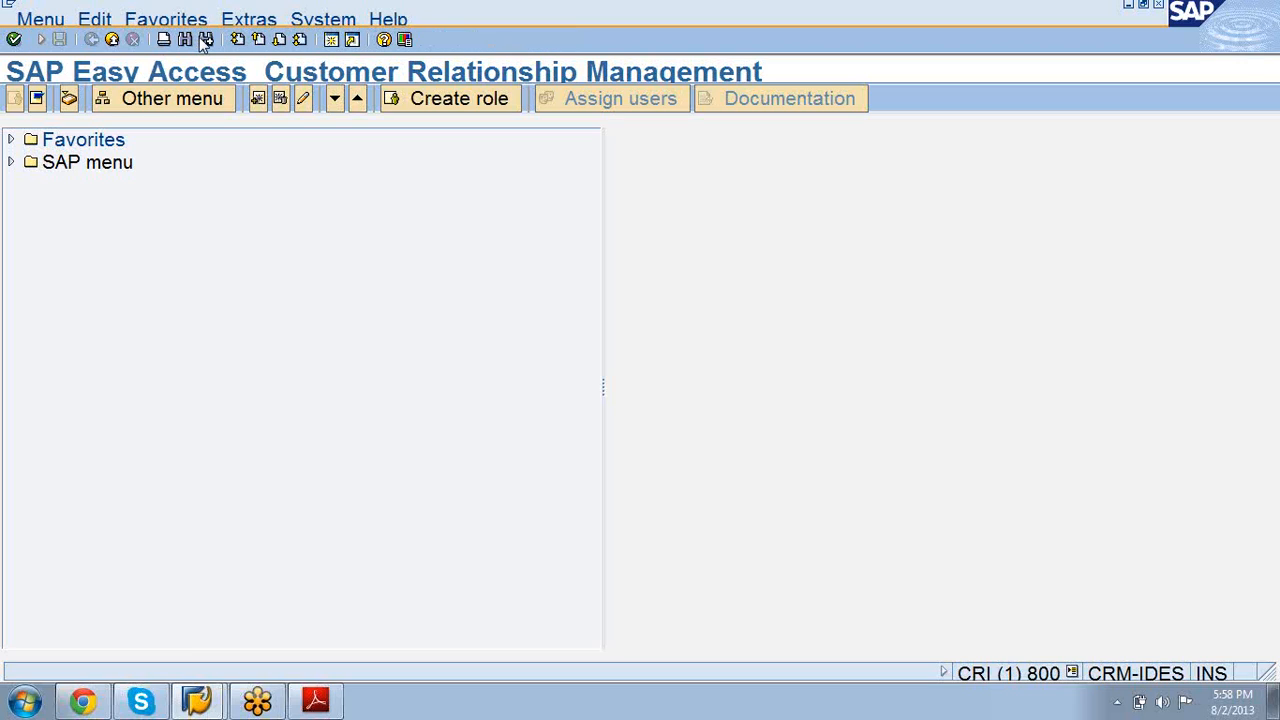
pyautogui.click(41, 38)
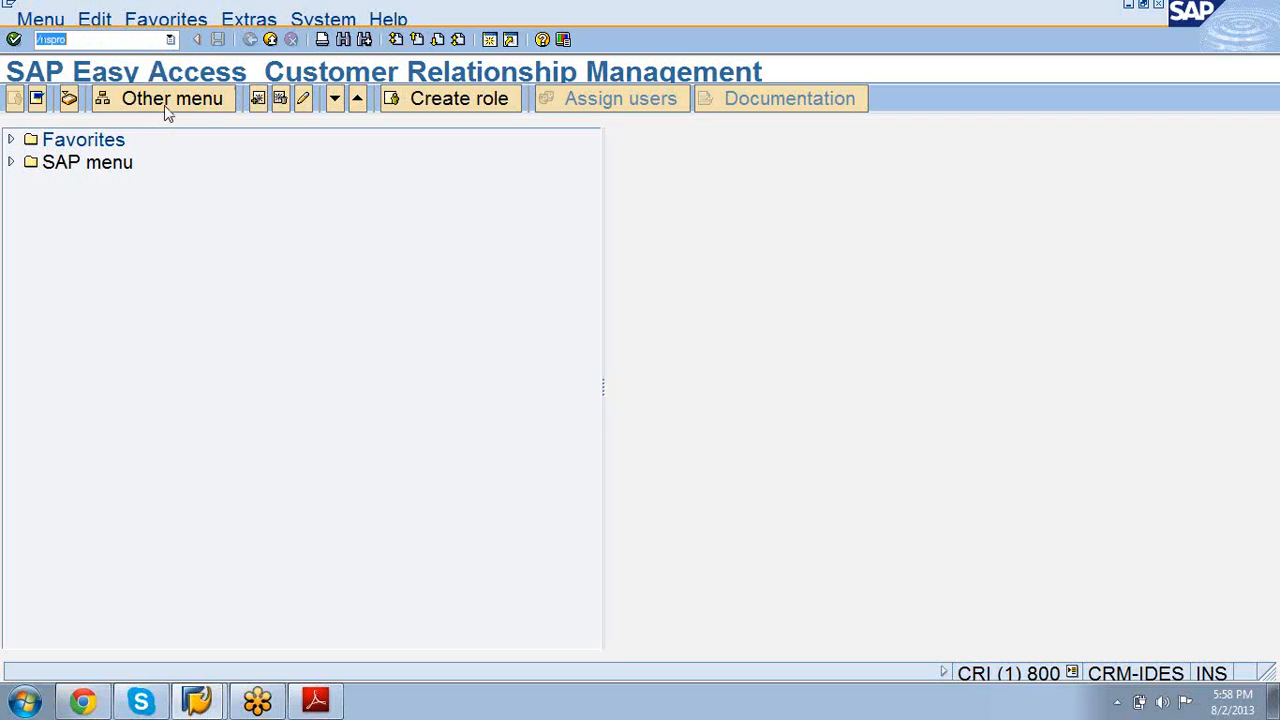
pyautogui.click(197, 38)
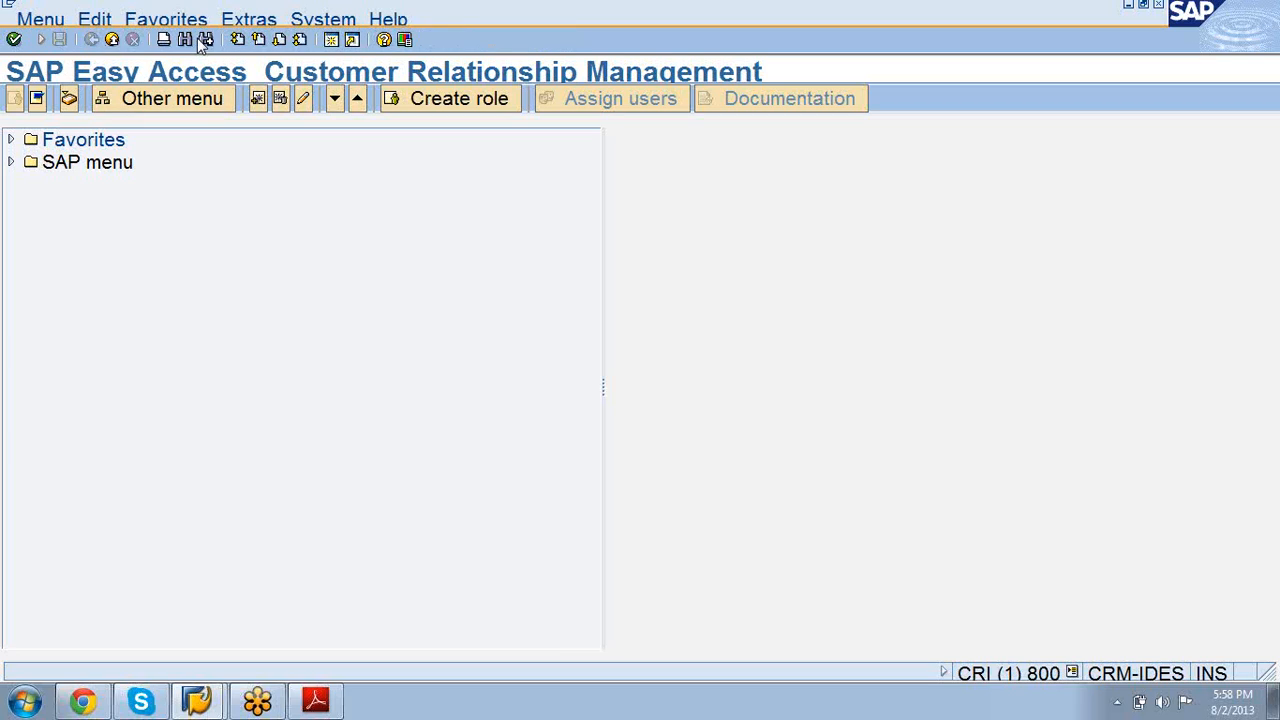
pyautogui.click(45, 38)
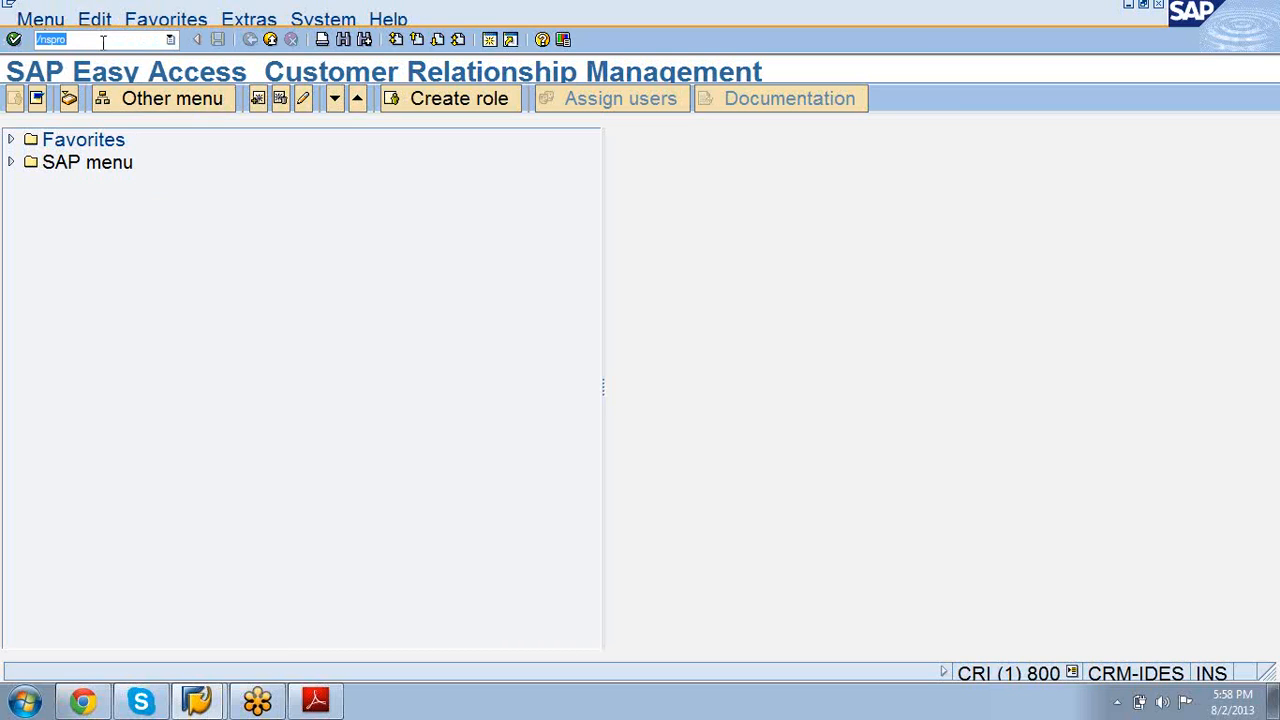
# Step: Bring up the CR100 manual in Adobe Reader and jump to page 93
pyautogui.click(318, 702)
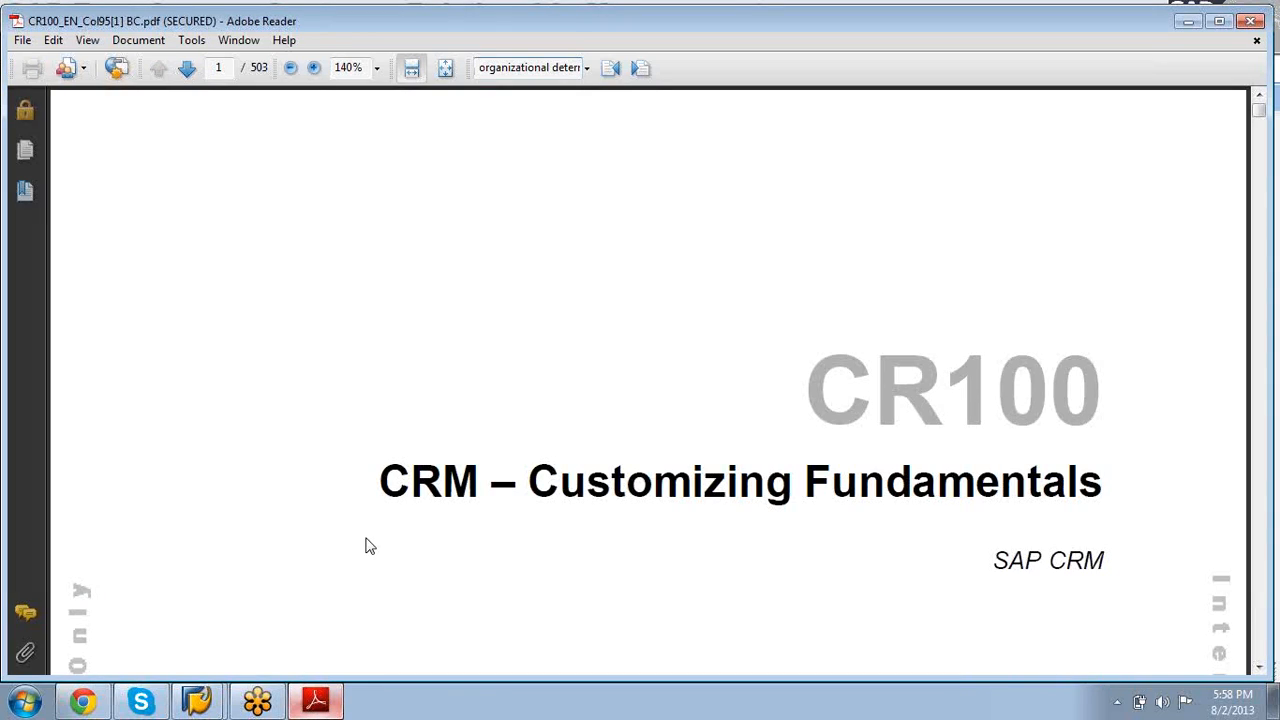
pyautogui.scroll(-5, 365, 537)
pyautogui.scroll(-20, 365, 537)
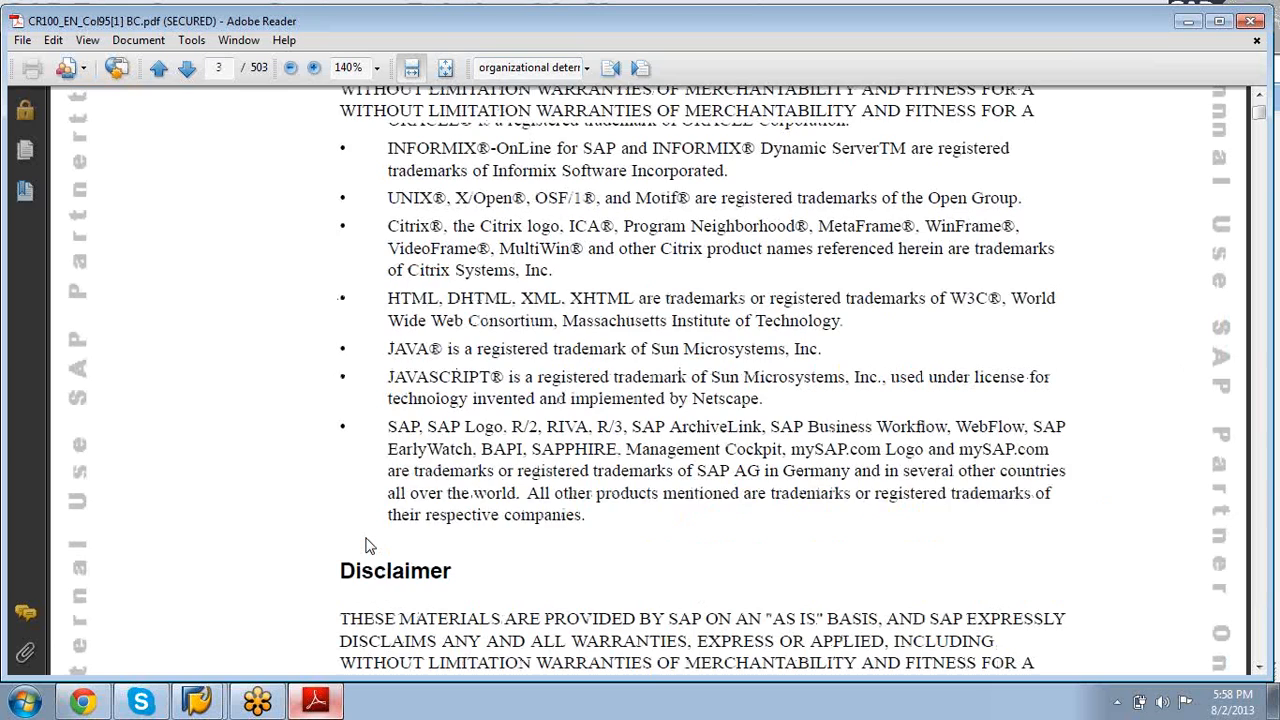
pyautogui.scroll(15, 365, 537)
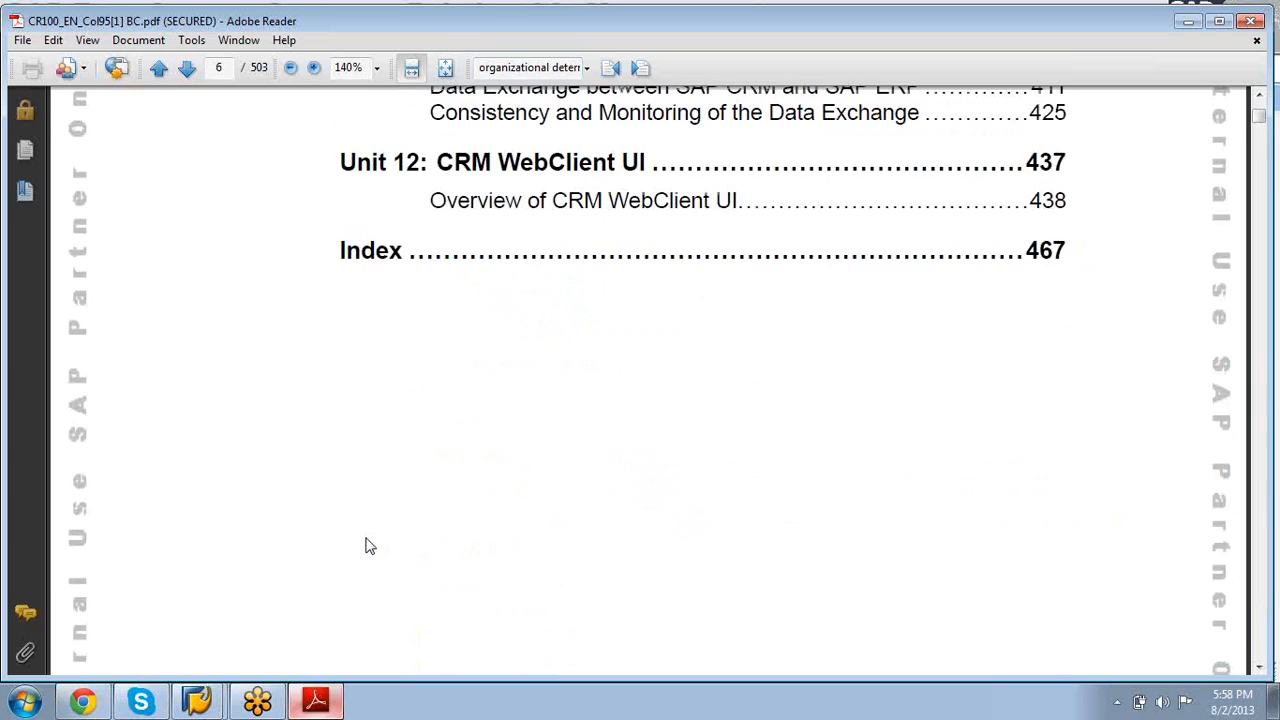
pyautogui.scroll(-5, 365, 537)
pyautogui.scroll(5, 365, 537)
pyautogui.scroll(10, 365, 537)
pyautogui.scroll(-10, 365, 537)
pyautogui.scroll(5, 365, 537)
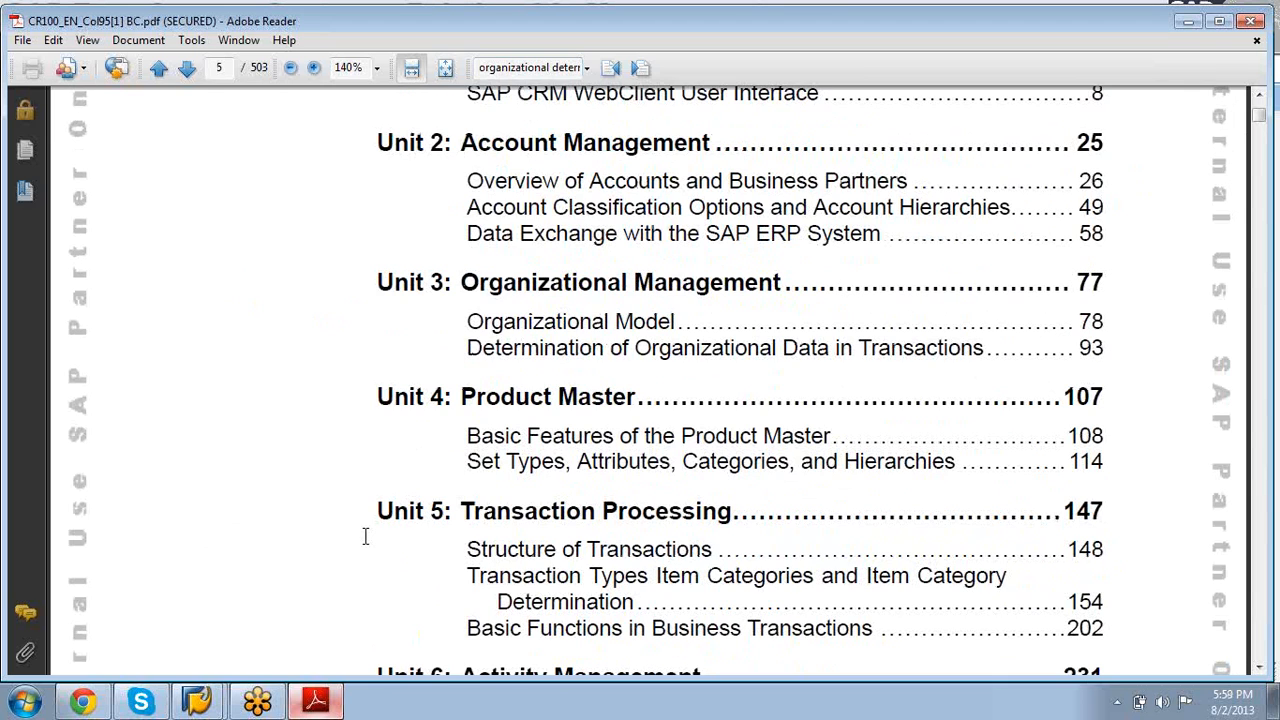
pyautogui.click(228, 67)
pyautogui.write('93')
pyautogui.press('Return')
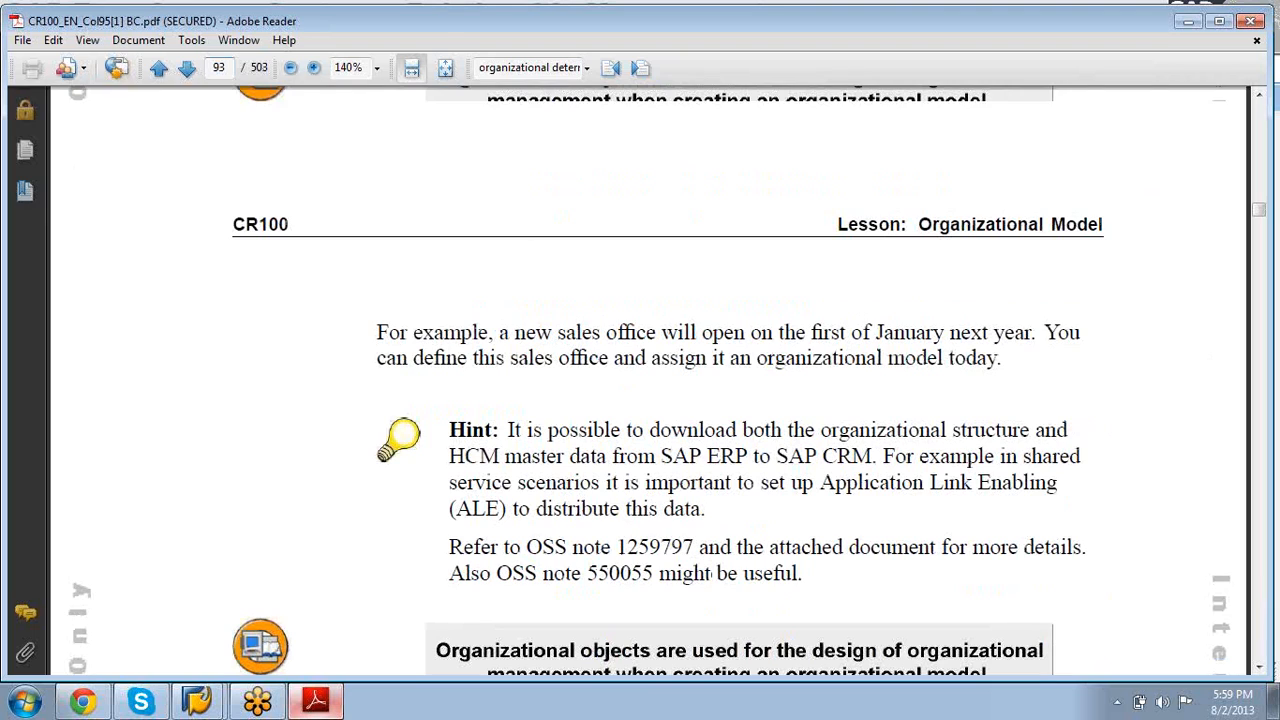
# Step: Page forward through the Organizational Model lesson to page 104
pyautogui.press('pagedown')
pyautogui.press('pagedown')
pyautogui.press('pagedown')
pyautogui.press('pagedown')
pyautogui.press('pagedown')
pyautogui.press('pagedown')
pyautogui.press('pagedown')
pyautogui.press('pagedown')
pyautogui.press('pagedown')
pyautogui.press('pagedown')
pyautogui.press('pagedown')
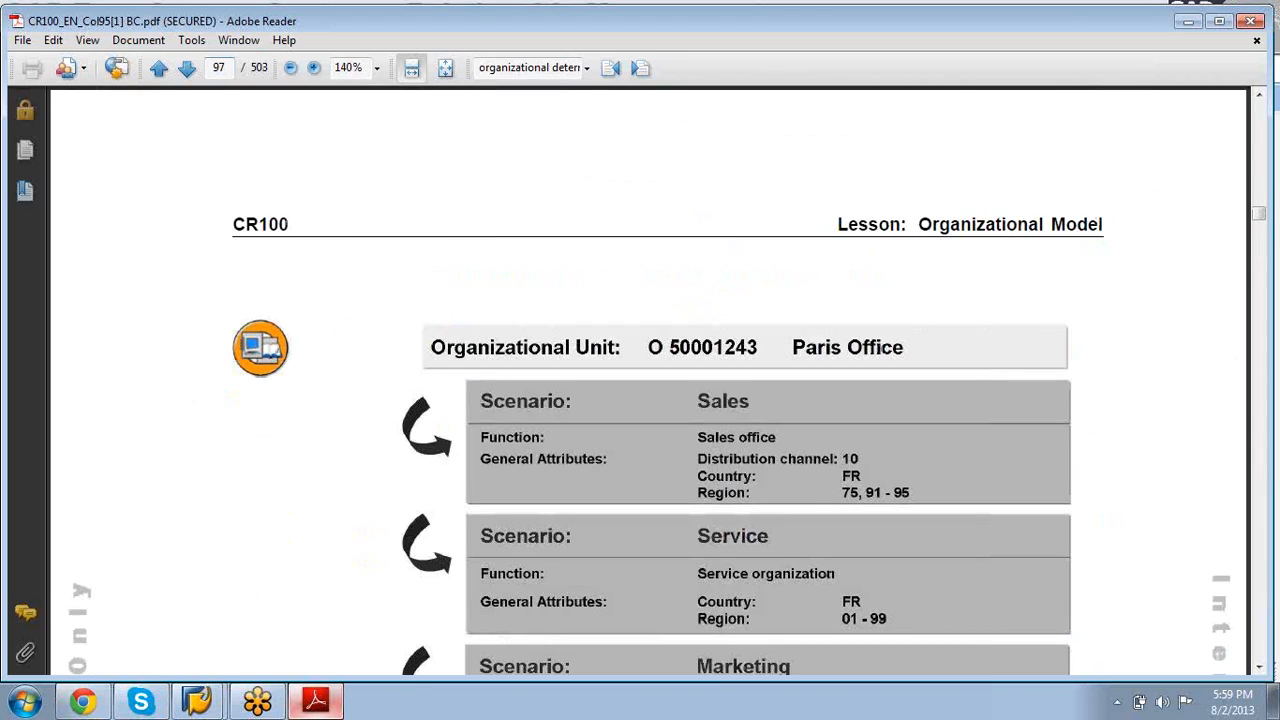
pyautogui.press('pagedown')
pyautogui.press('pagedown')
pyautogui.press('pagedown')
pyautogui.press('pagedown')
pyautogui.press('pagedown')
pyautogui.press('pagedown')
pyautogui.press('pagedown')
pyautogui.press('pagedown')
pyautogui.press('pagedown')
pyautogui.press('pageup')
pyautogui.press('pageup')
pyautogui.press('pagedown')
pyautogui.press('pagedown')
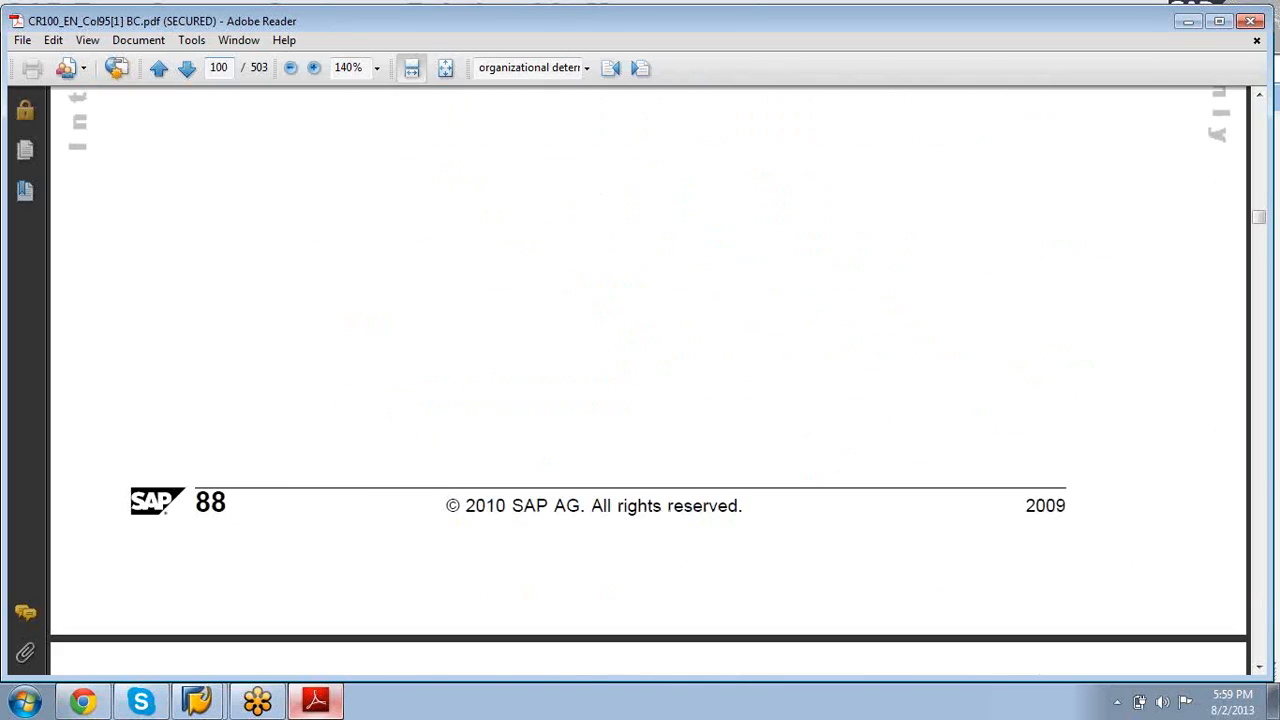
pyautogui.press('pagedown')
pyautogui.press('pagedown')
pyautogui.press('pagedown')
pyautogui.press('pagedown')
pyautogui.press('pagedown')
pyautogui.press('pagedown')
pyautogui.press('pagedown')
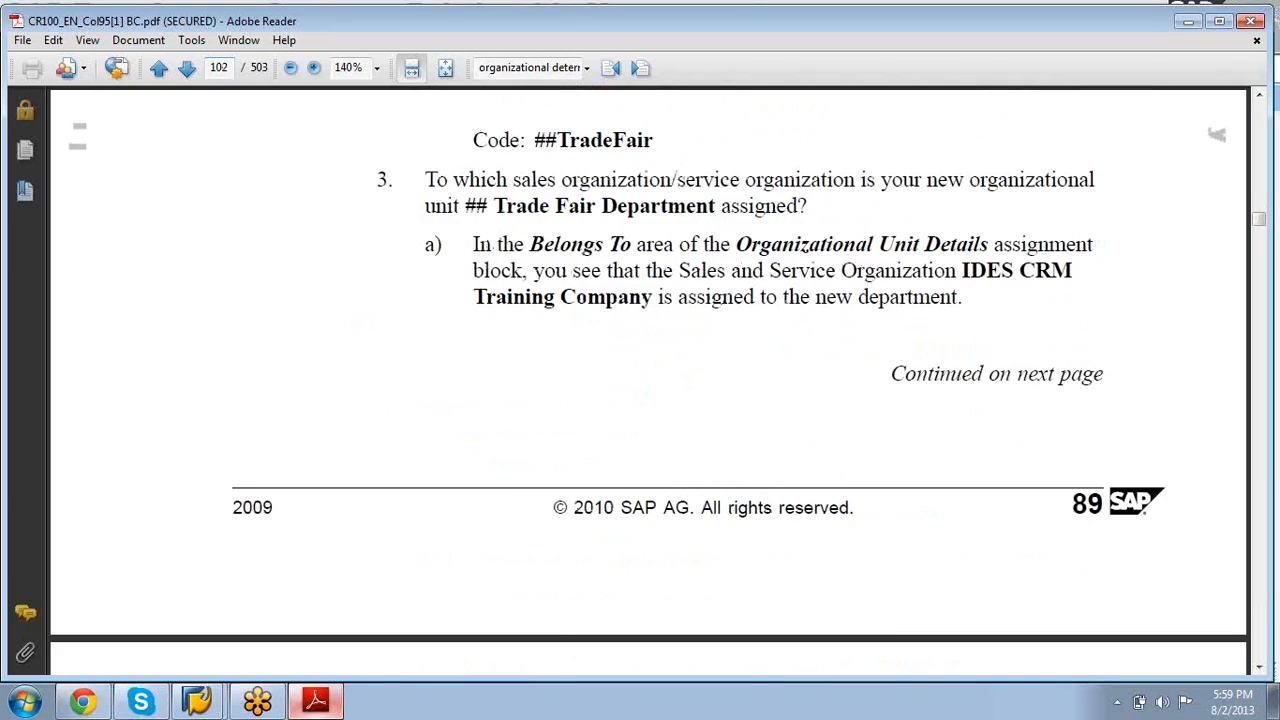
# Step: Page through the Determination of Organizational Data lesson to Task 2 on page 115
pyautogui.press('pagedown')
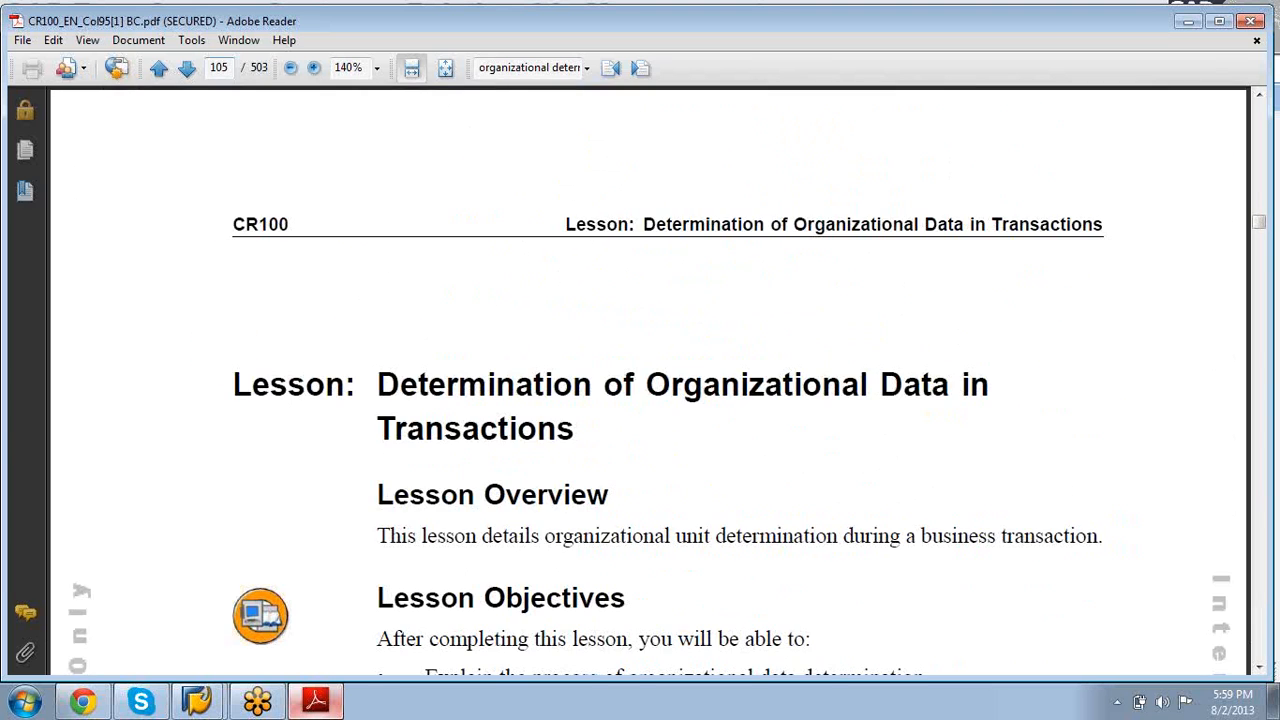
pyautogui.press('pagedown')
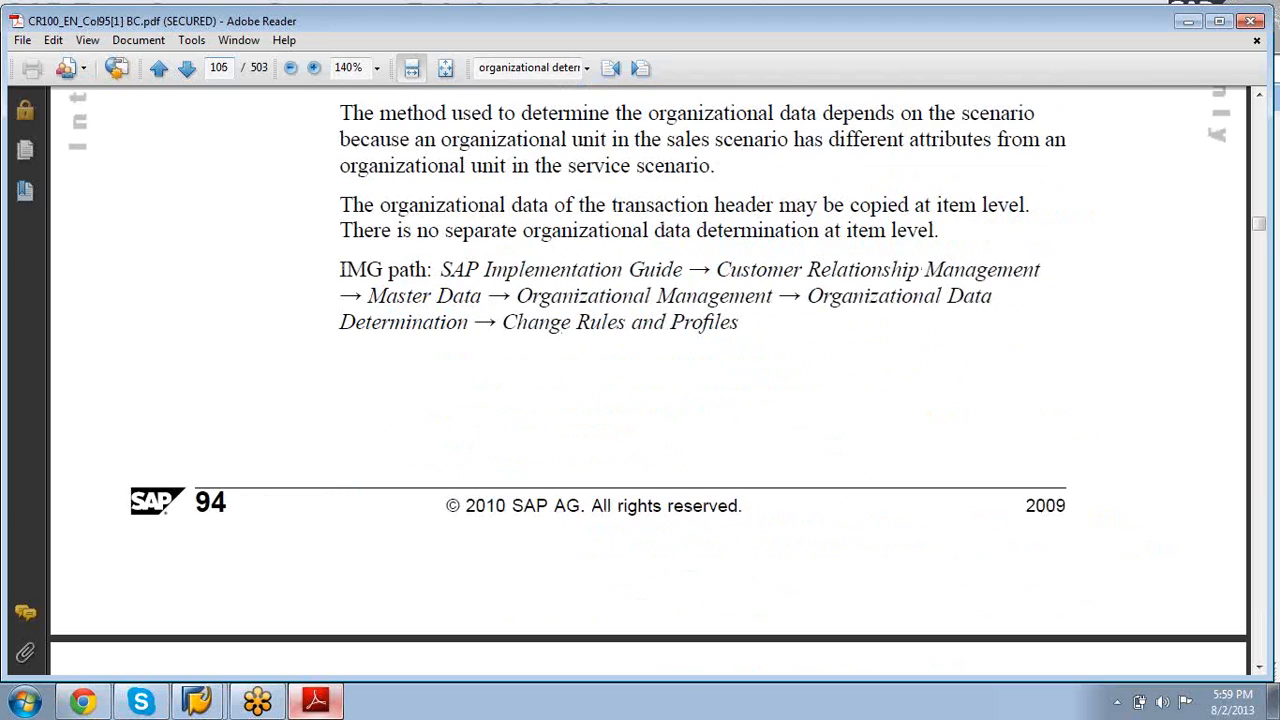
pyautogui.press('pagedown')
pyautogui.press('pagedown')
pyautogui.press('pagedown')
pyautogui.press('pagedown')
pyautogui.press('pagedown')
pyautogui.press('pagedown')
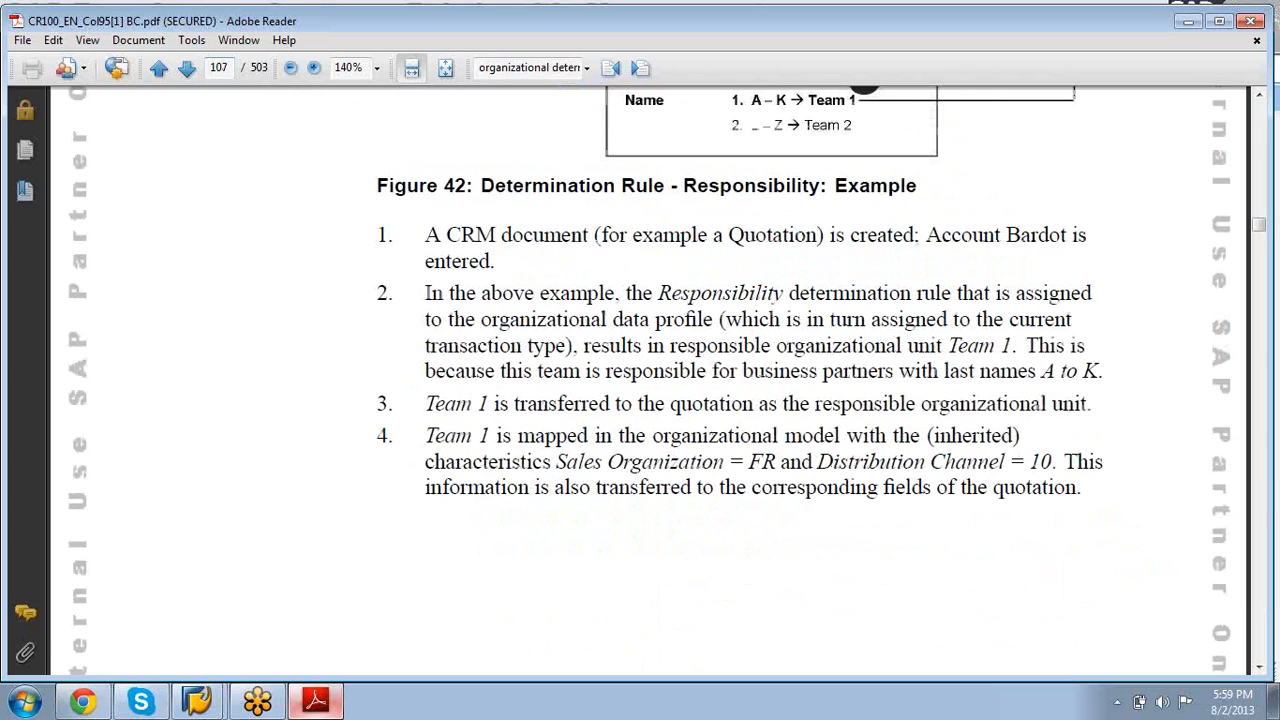
pyautogui.press('pagedown')
pyautogui.press('pagedown')
pyautogui.press('pagedown')
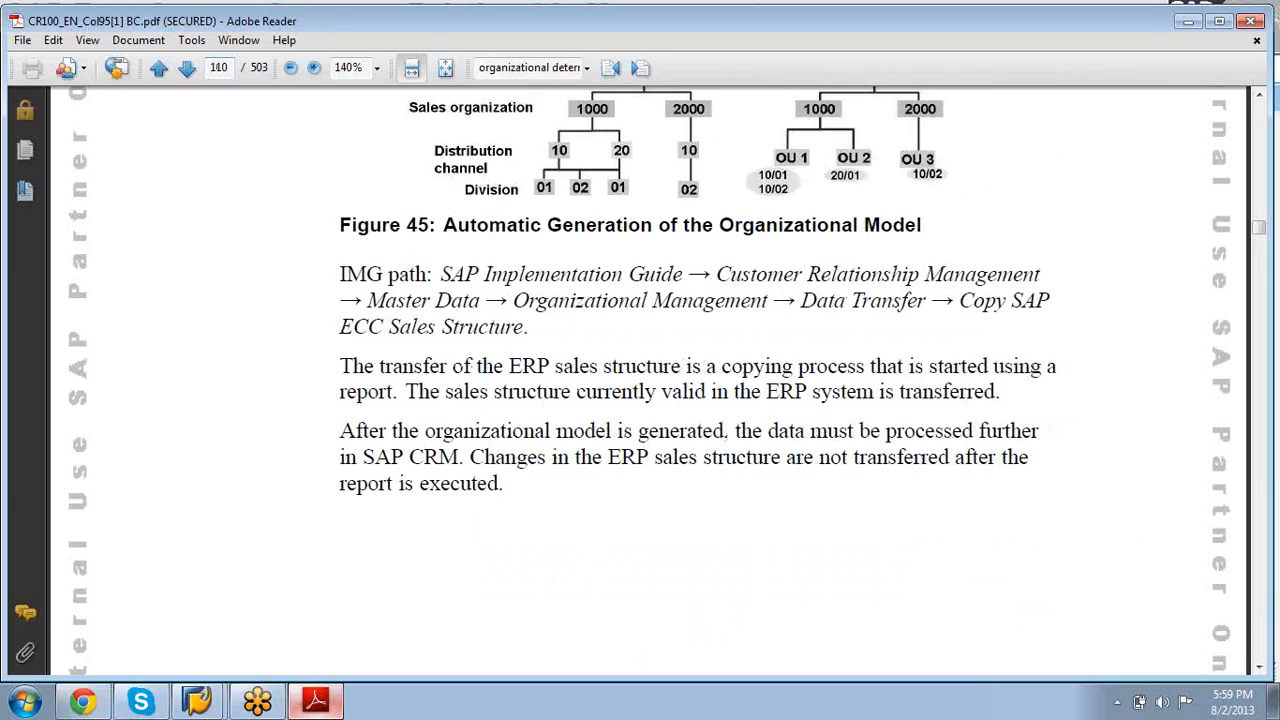
pyautogui.press('pagedown')
pyautogui.press('pagedown')
pyautogui.press('pagedown')
pyautogui.press('pagedown')
pyautogui.press('pagedown')
pyautogui.press('pagedown')
pyautogui.press('pagedown')
pyautogui.press('pagedown')
pyautogui.press('pagedown')
pyautogui.press('pagedown')
pyautogui.press('pagedown')
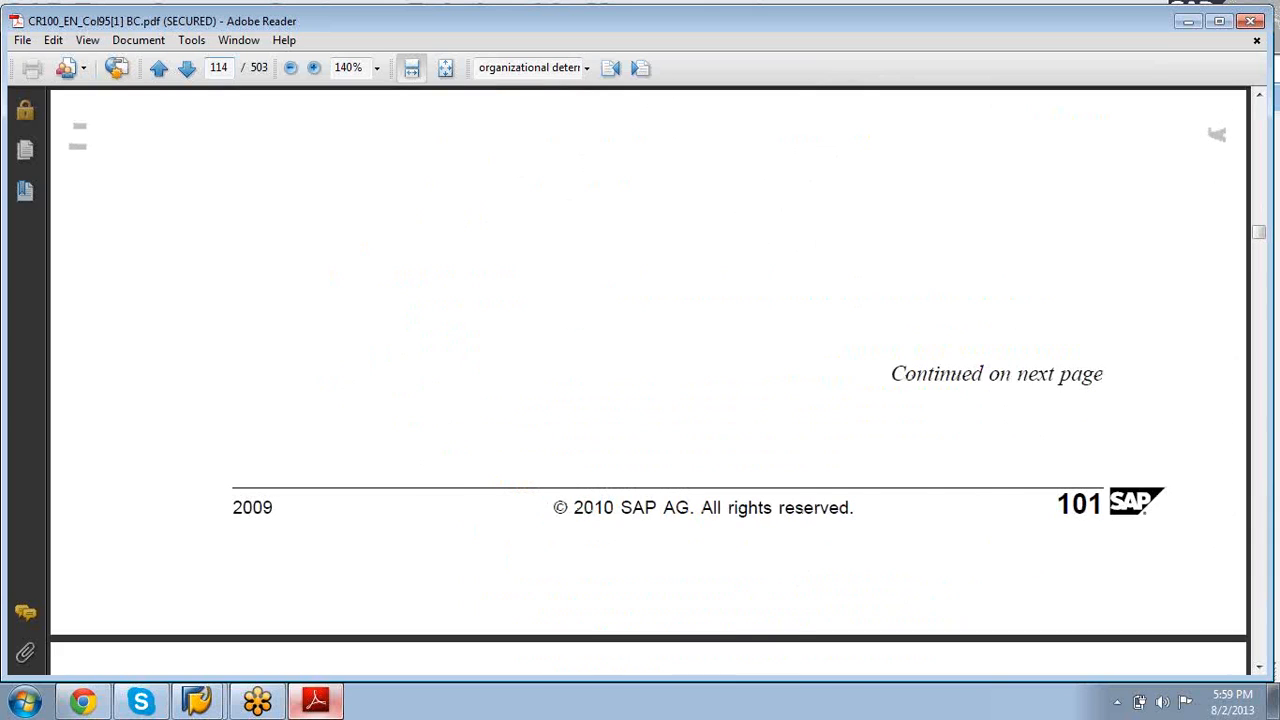
pyautogui.press('pageup')
pyautogui.press('pageup')
pyautogui.press('pageup')
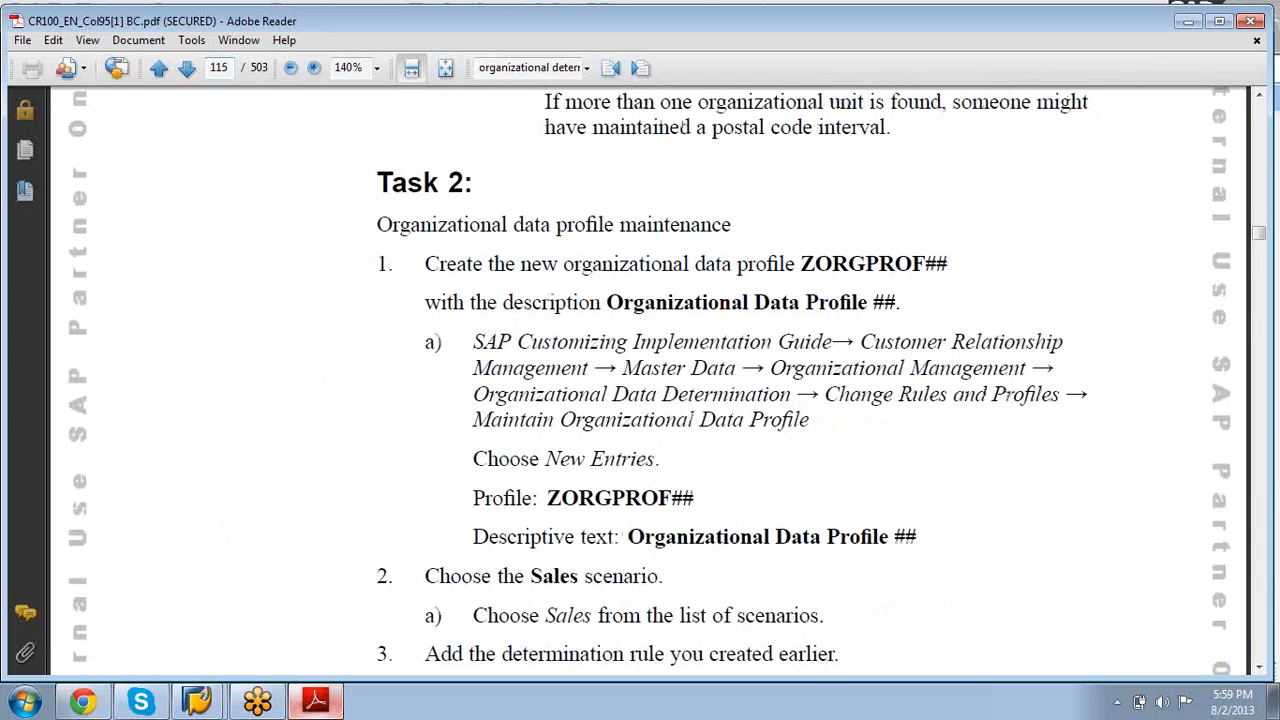
pyautogui.press('pageup')
pyautogui.press('pagedown')
# Step: Scroll past Task 2 steps 3–4 and the Lesson Summary to the Unit Summary on page 117
pyautogui.click(1259, 669)
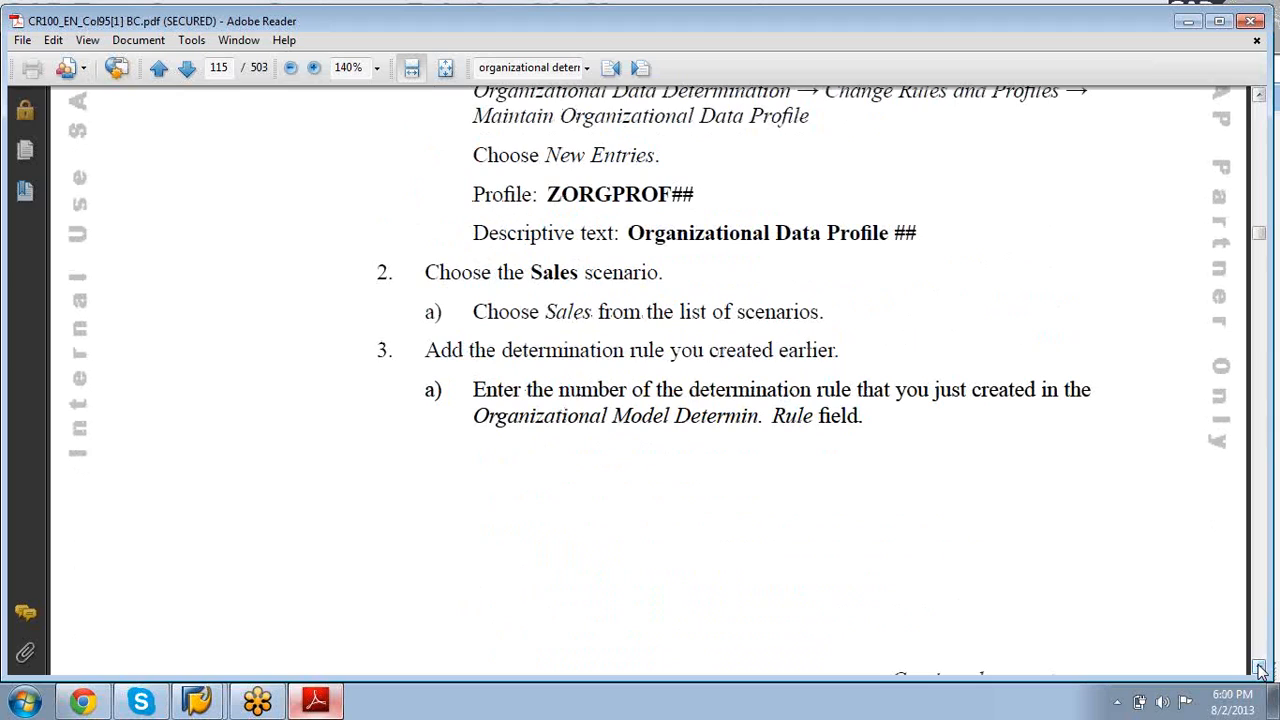
pyautogui.click(1260, 669)
pyautogui.click(1260, 669)
pyautogui.click(1260, 669)
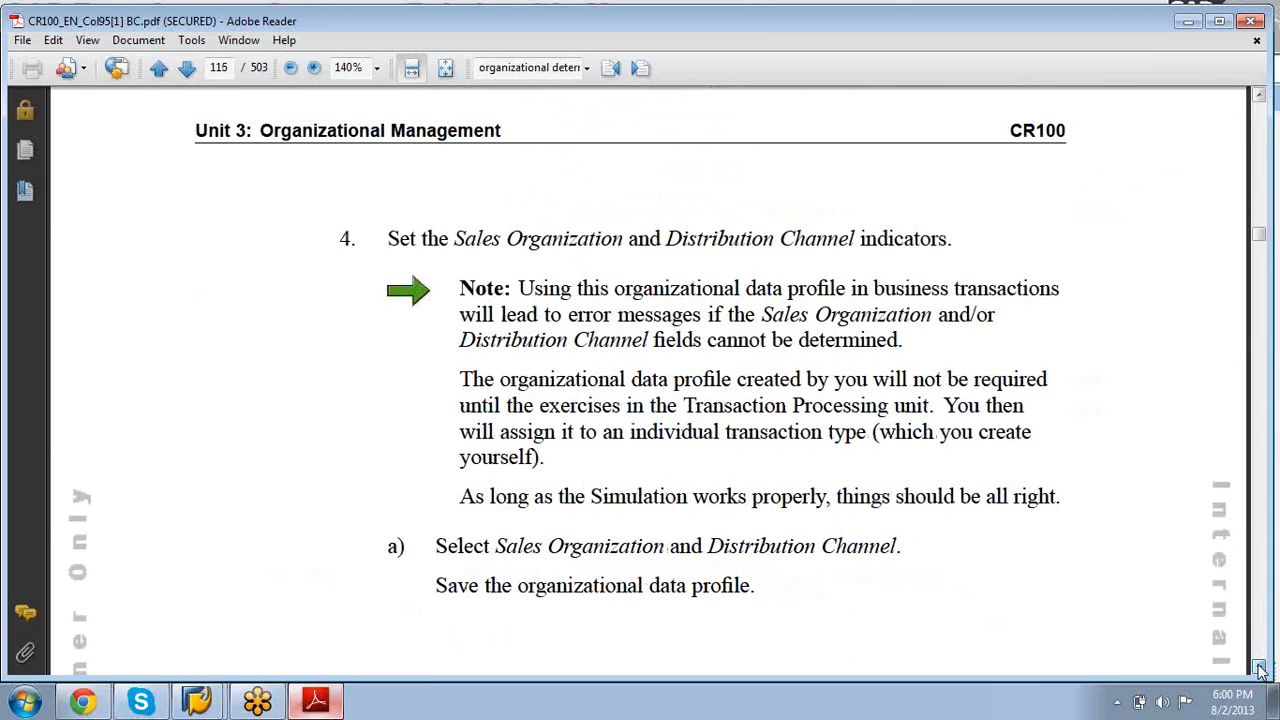
pyautogui.click(1260, 669)
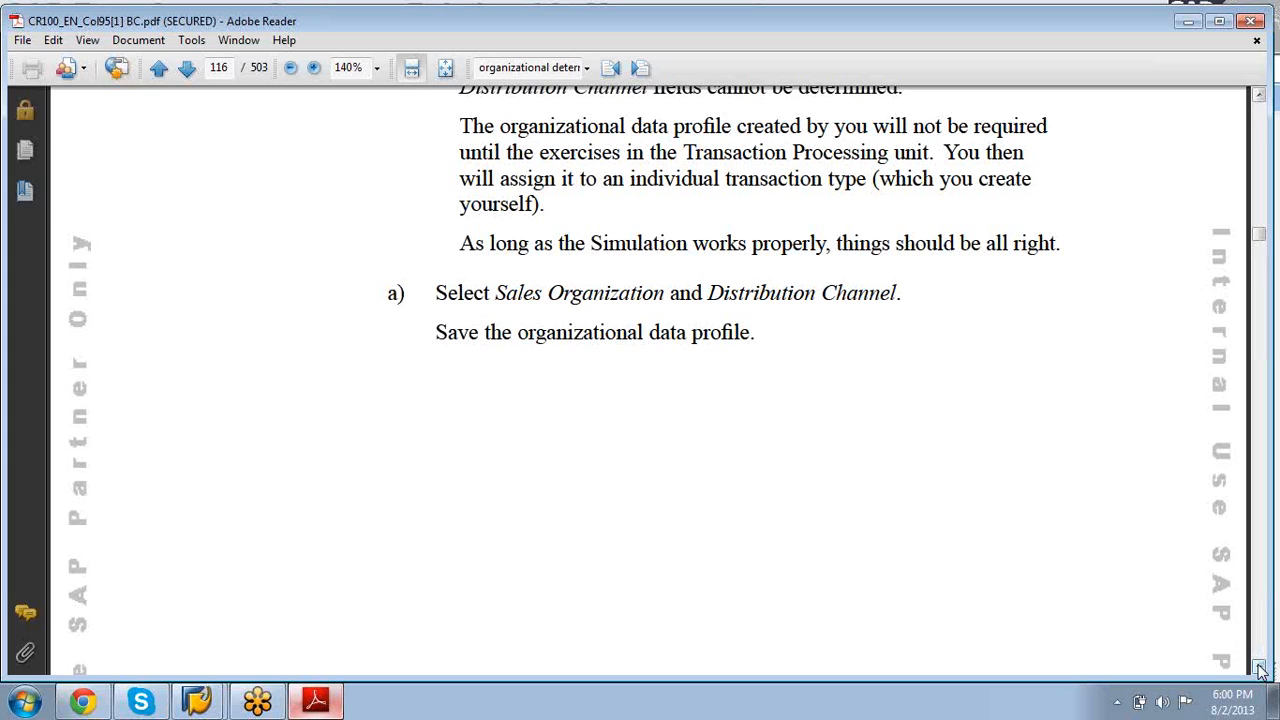
pyautogui.click(1259, 667)
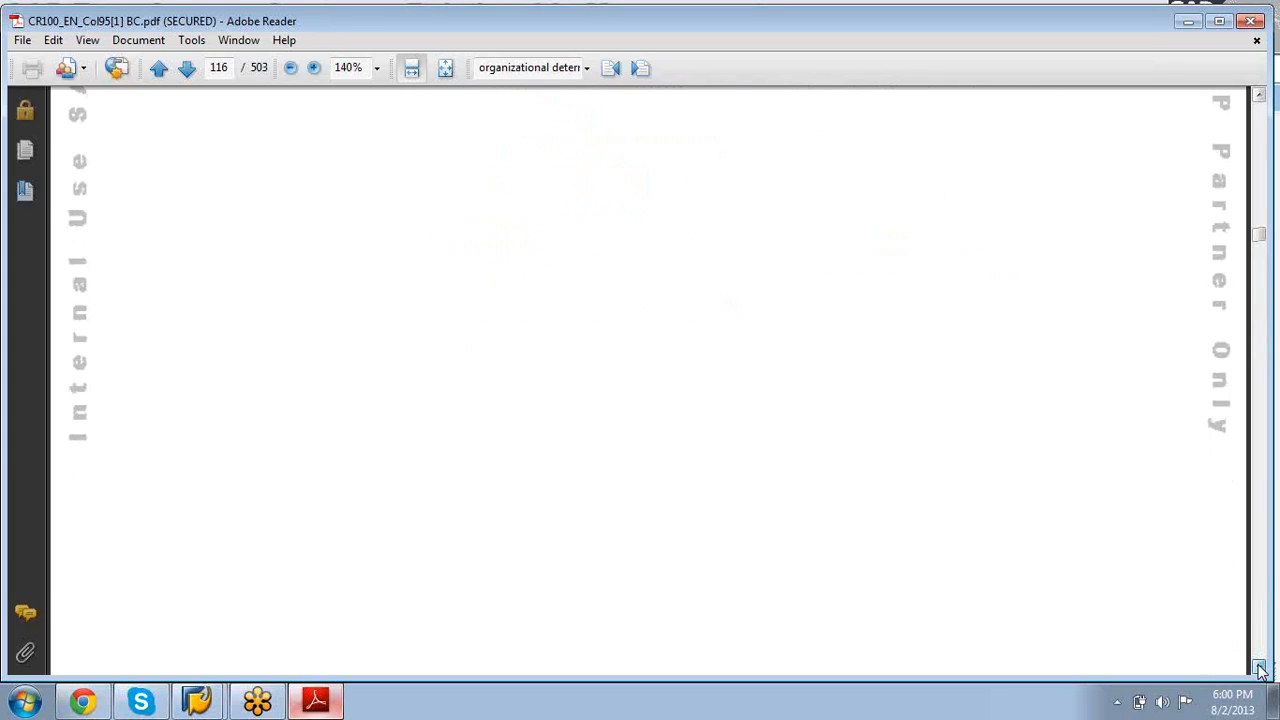
pyautogui.click(1259, 667)
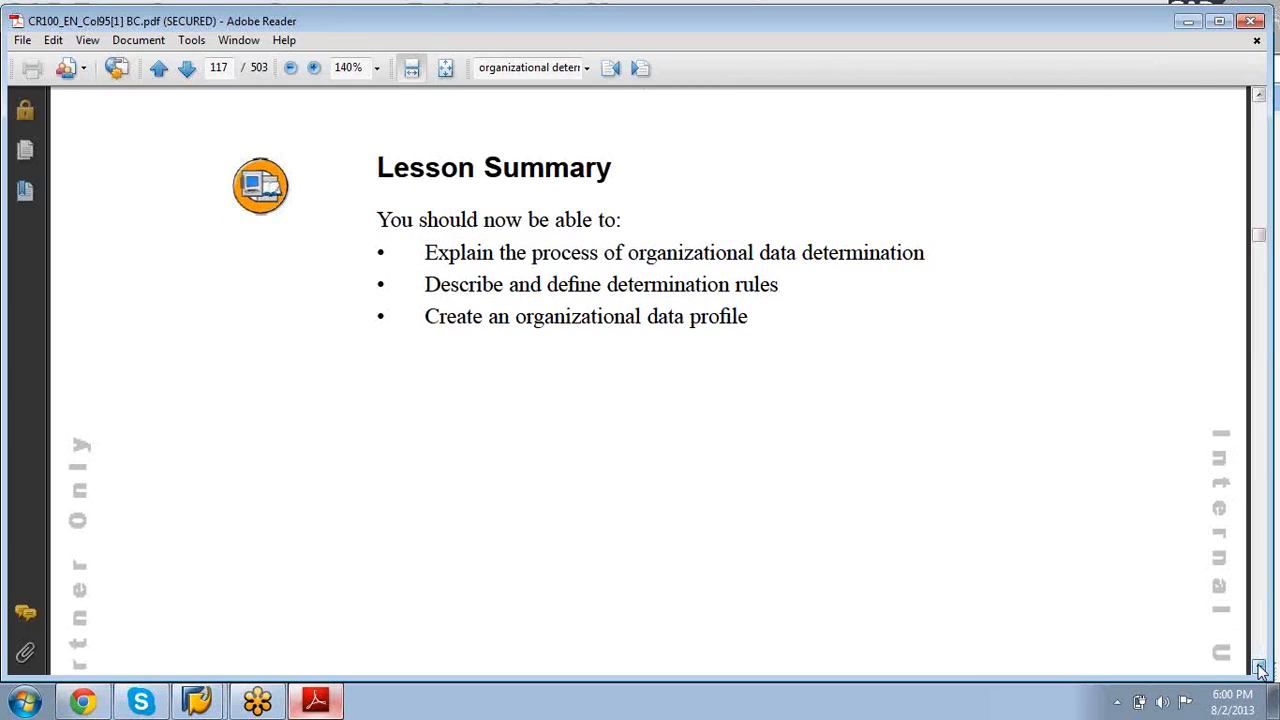
pyautogui.click(1259, 667)
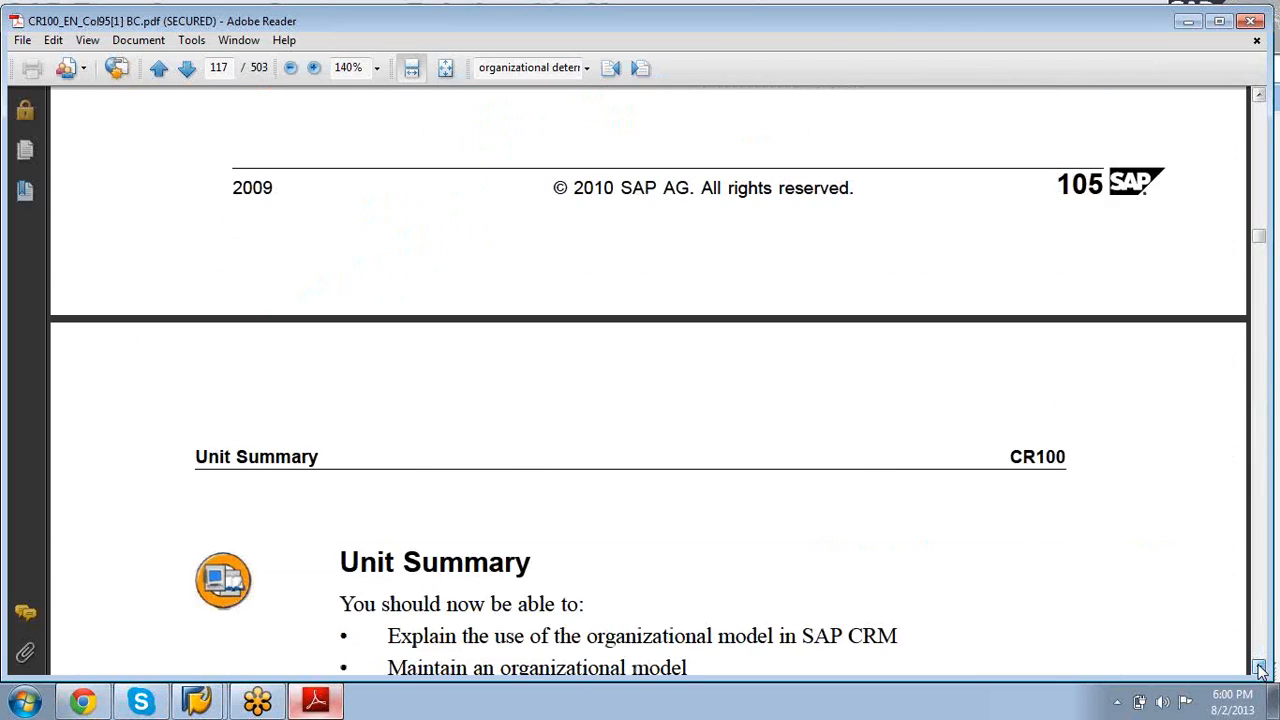
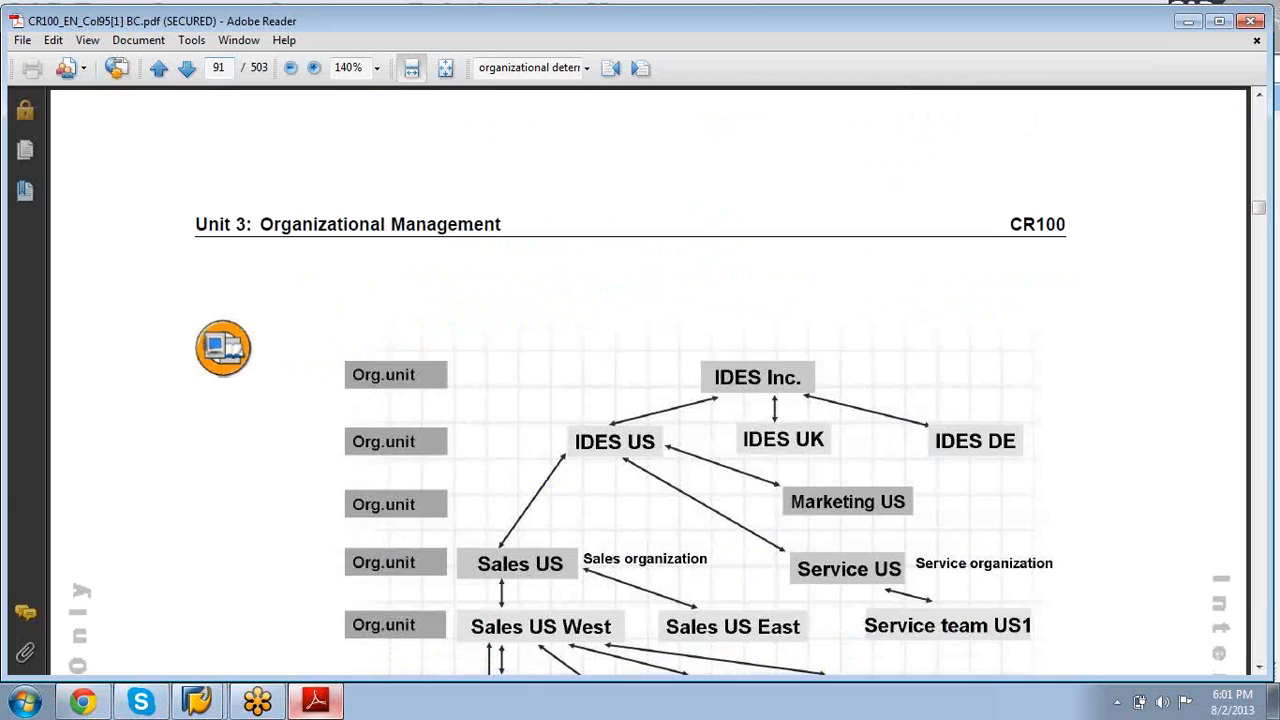
# Step: Read through pages 92–98, past Figure 39, to page 99's Exercise 6 objectives and Task 1
pyautogui.scroll(-5, 648, 380)
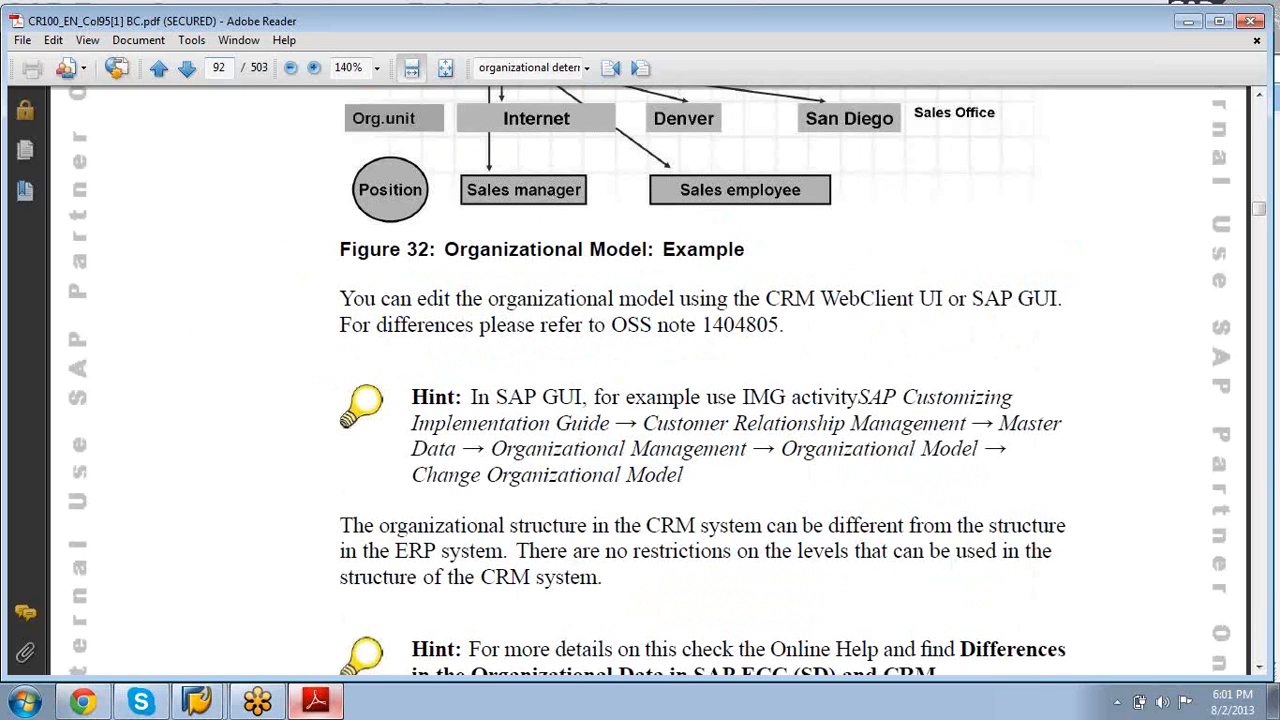
pyautogui.scroll(-10, 648, 380)
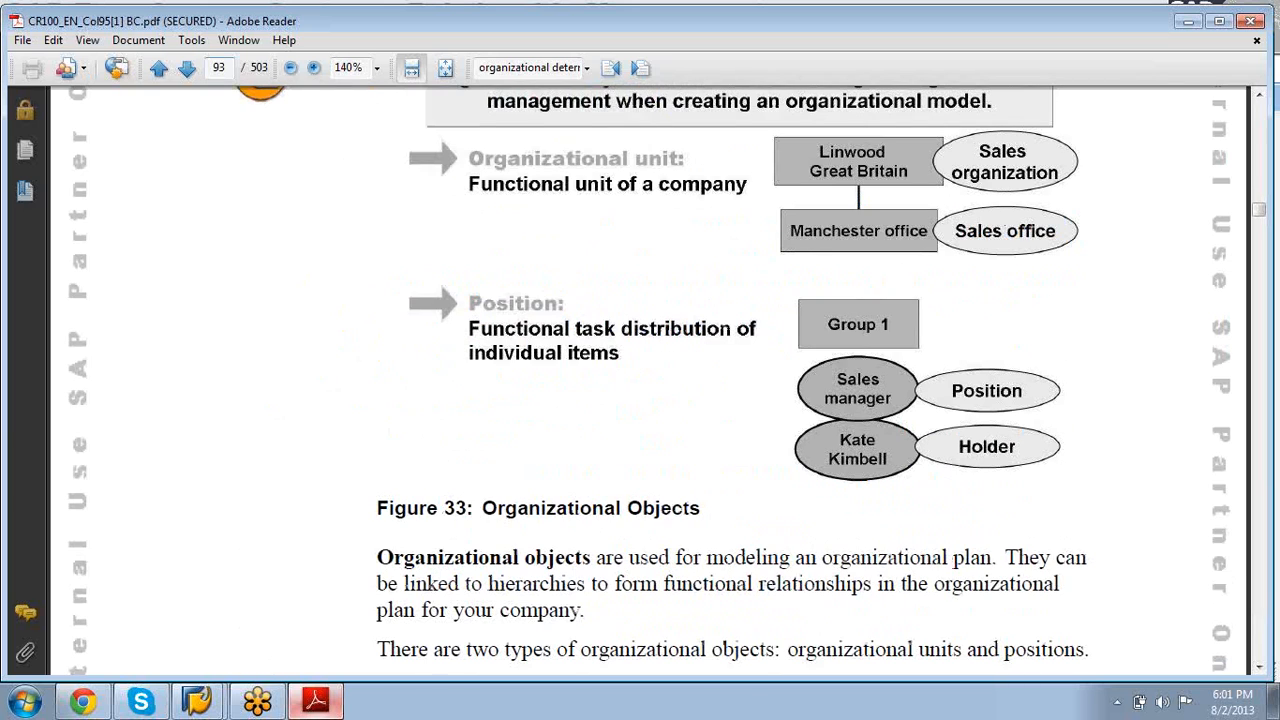
pyautogui.scroll(-10, 648, 380)
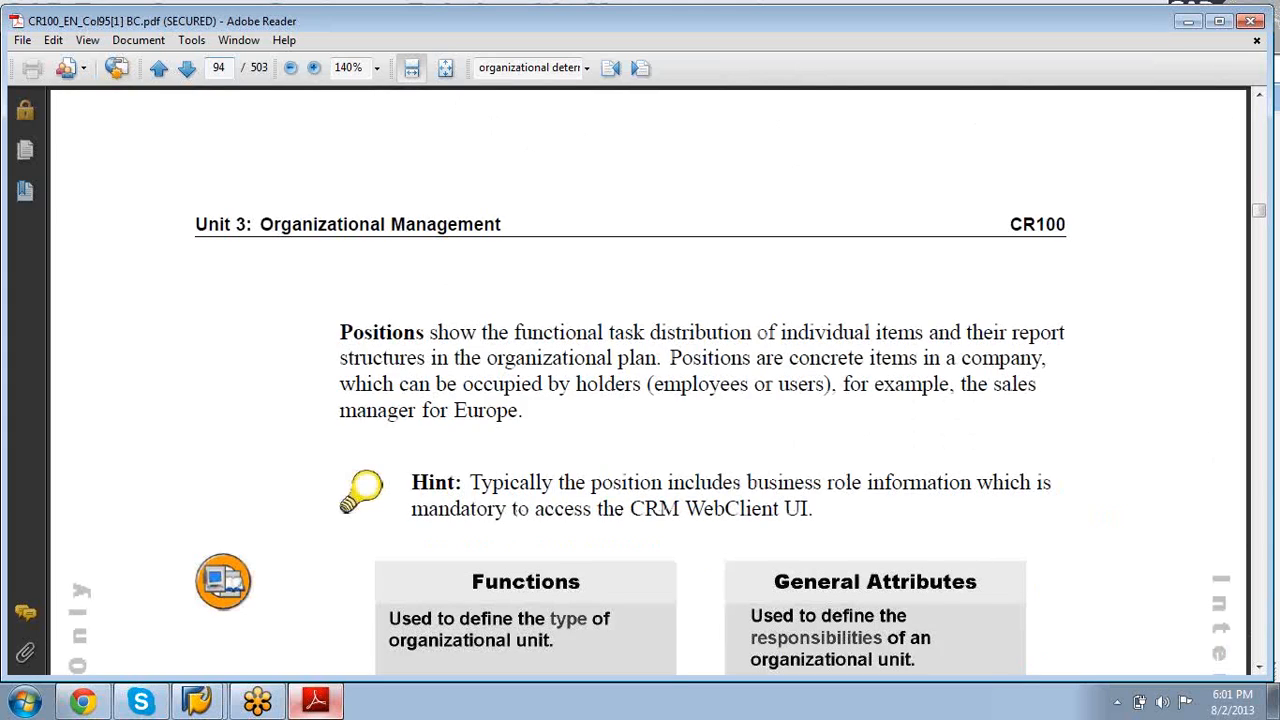
pyautogui.scroll(-20, 648, 380)
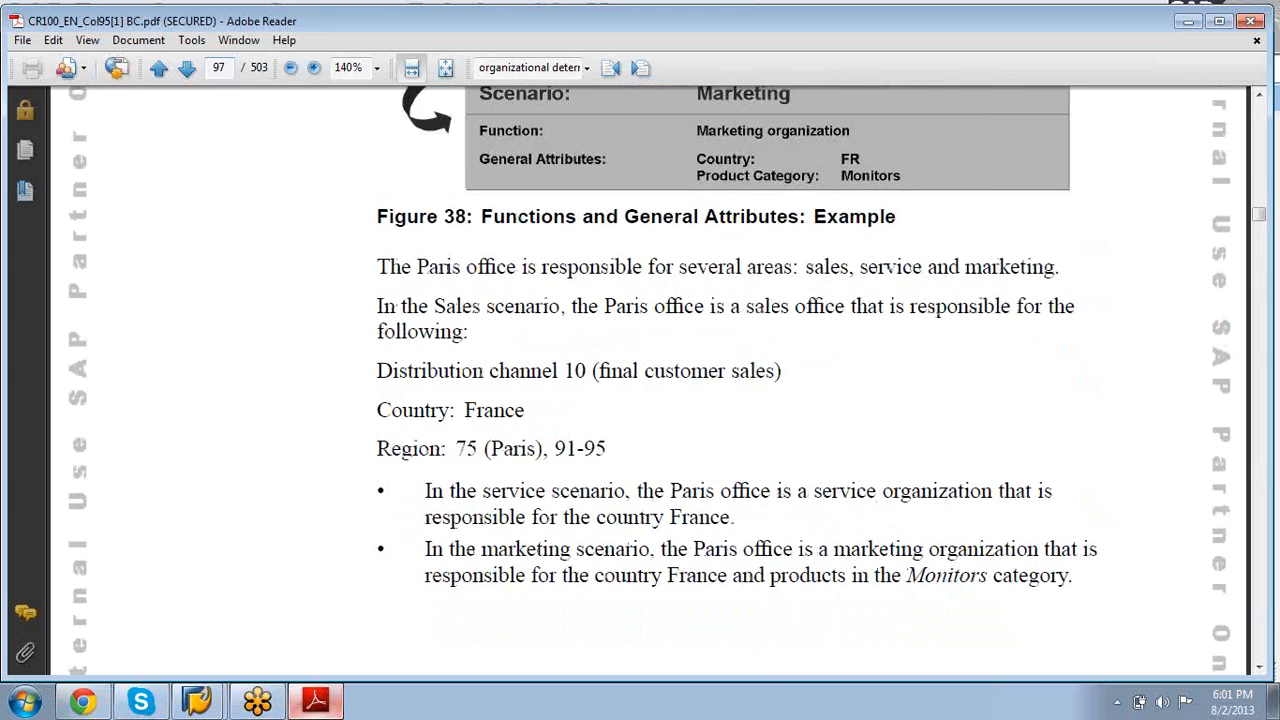
pyautogui.scroll(-10, 648, 380)
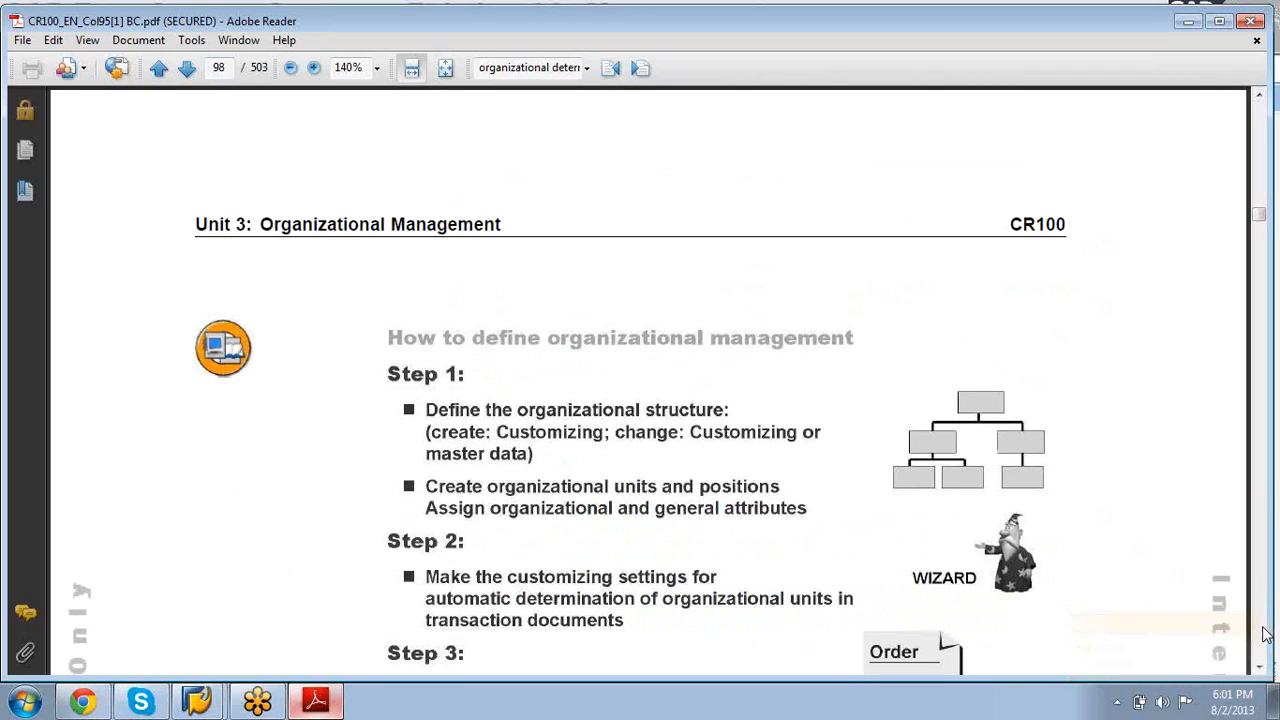
pyautogui.click(1260, 668)
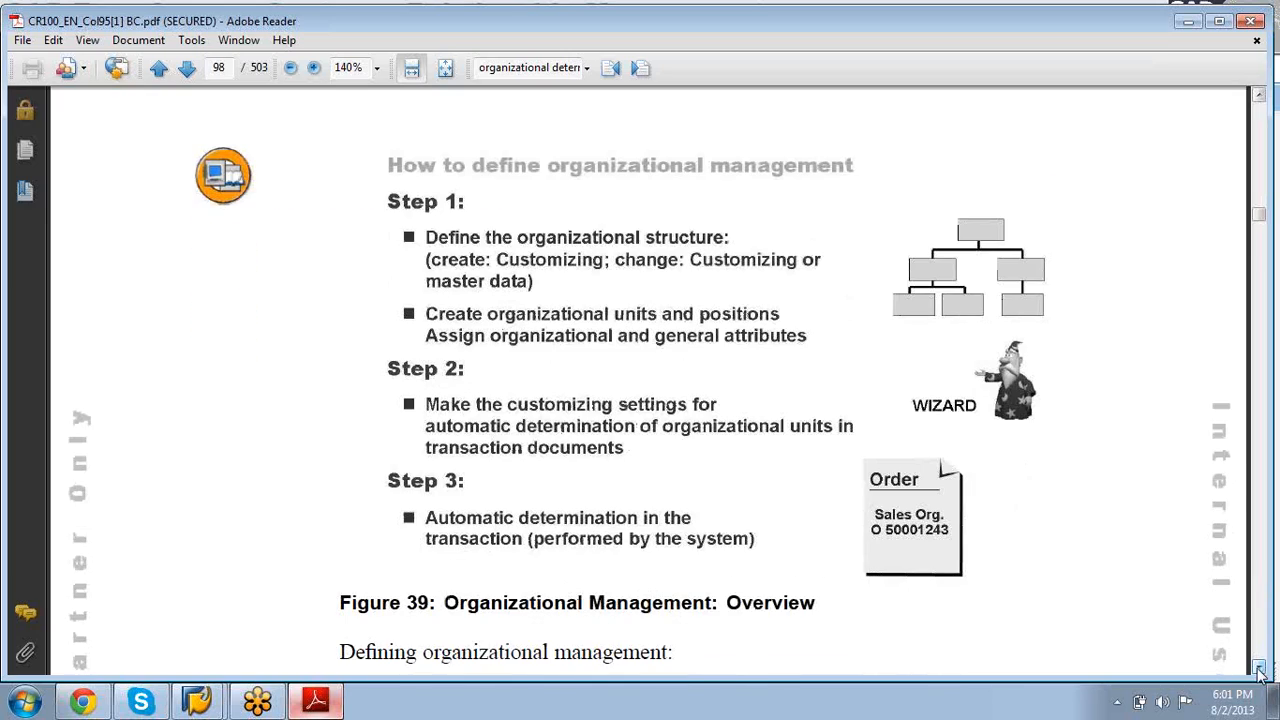
pyautogui.click(1260, 668)
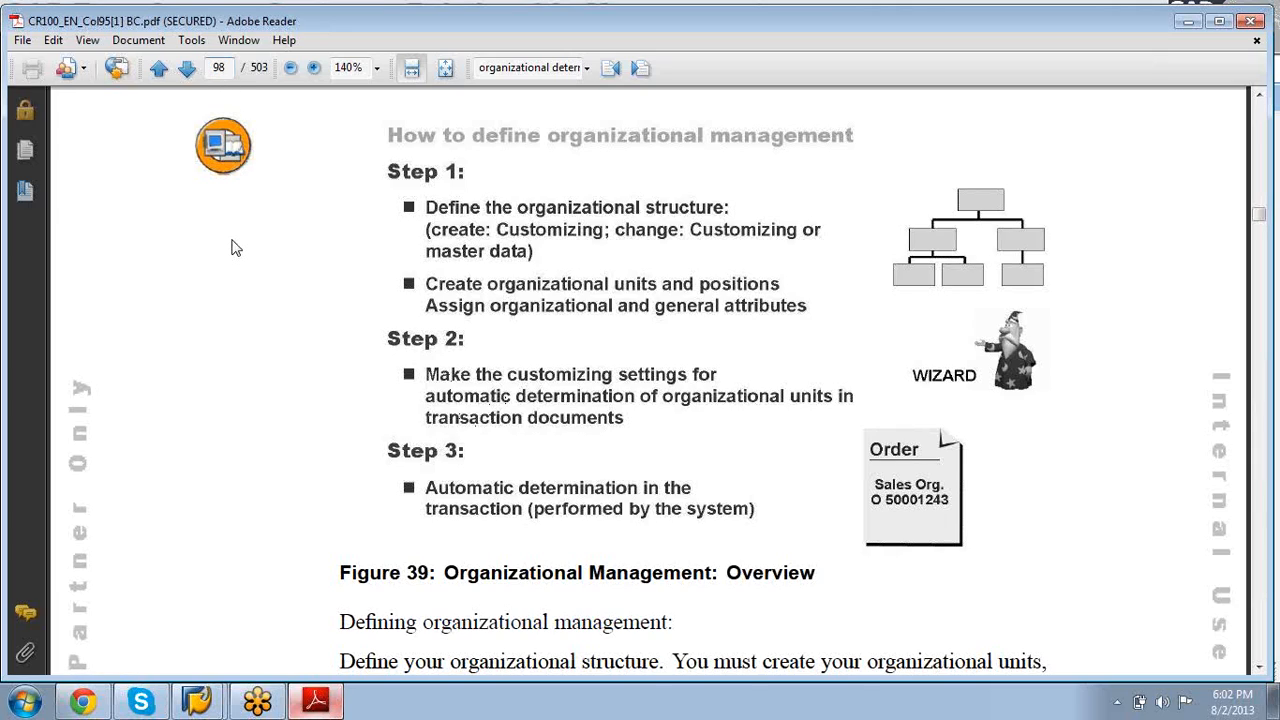
pyautogui.scroll(-10, 231, 248)
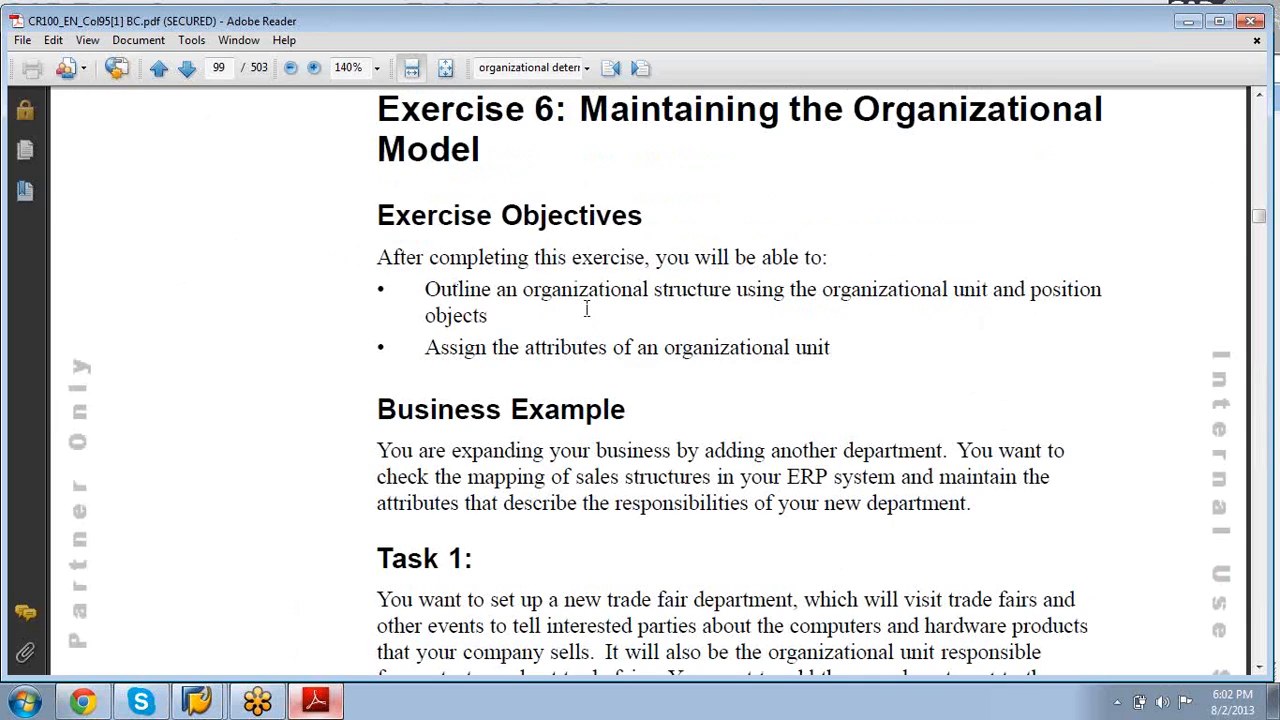
# Step: Scroll pages 99–101 to Task 1's trade fair department scenario and step 1
pyautogui.click(734, 295)
pyautogui.scroll(-5, 634, 523)
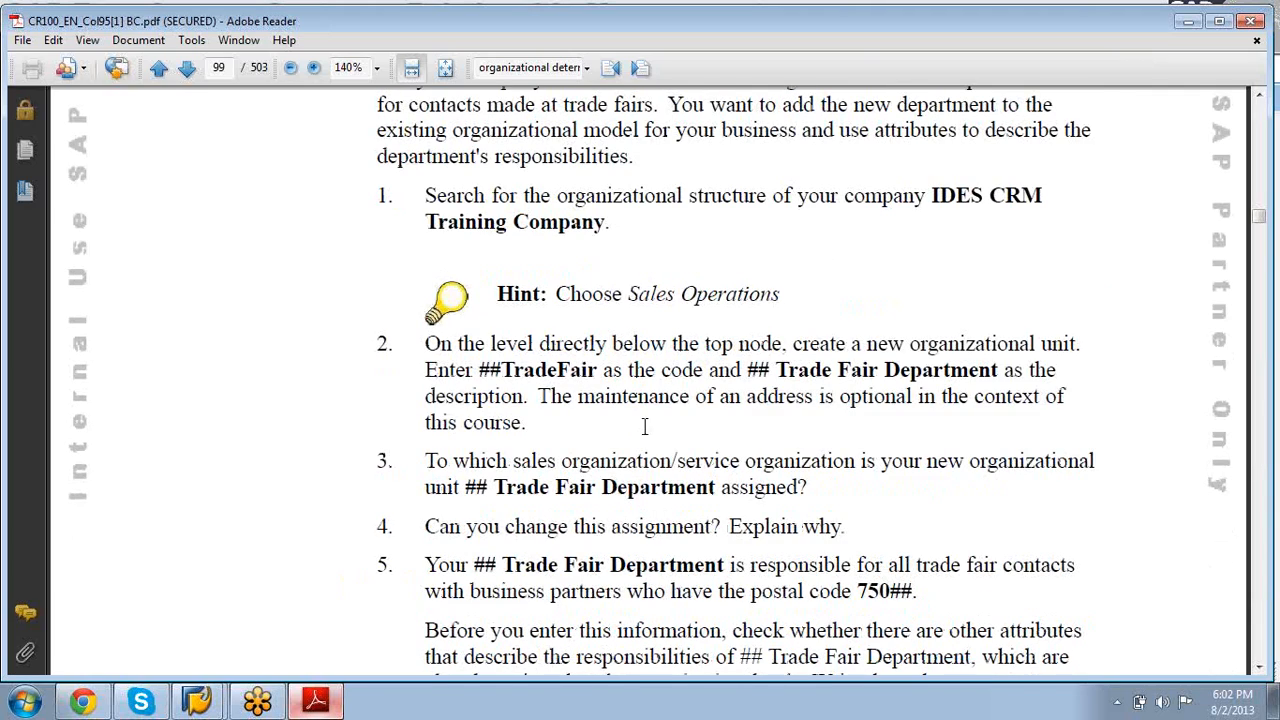
pyautogui.scroll(-8, 612, 555)
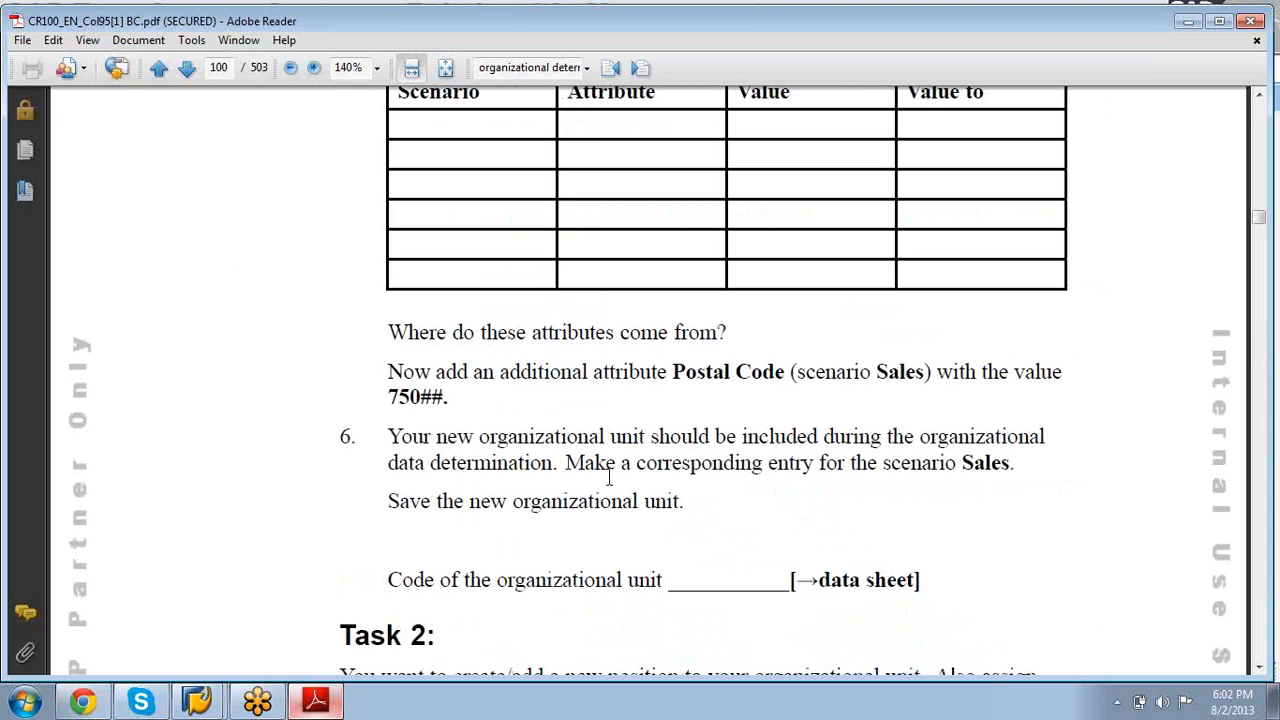
pyautogui.scroll(5, 608, 478)
pyautogui.scroll(-5, 608, 478)
pyautogui.scroll(-8, 610, 482)
pyautogui.scroll(5, 613, 487)
pyautogui.scroll(-5, 613, 487)
pyautogui.scroll(-10, 613, 487)
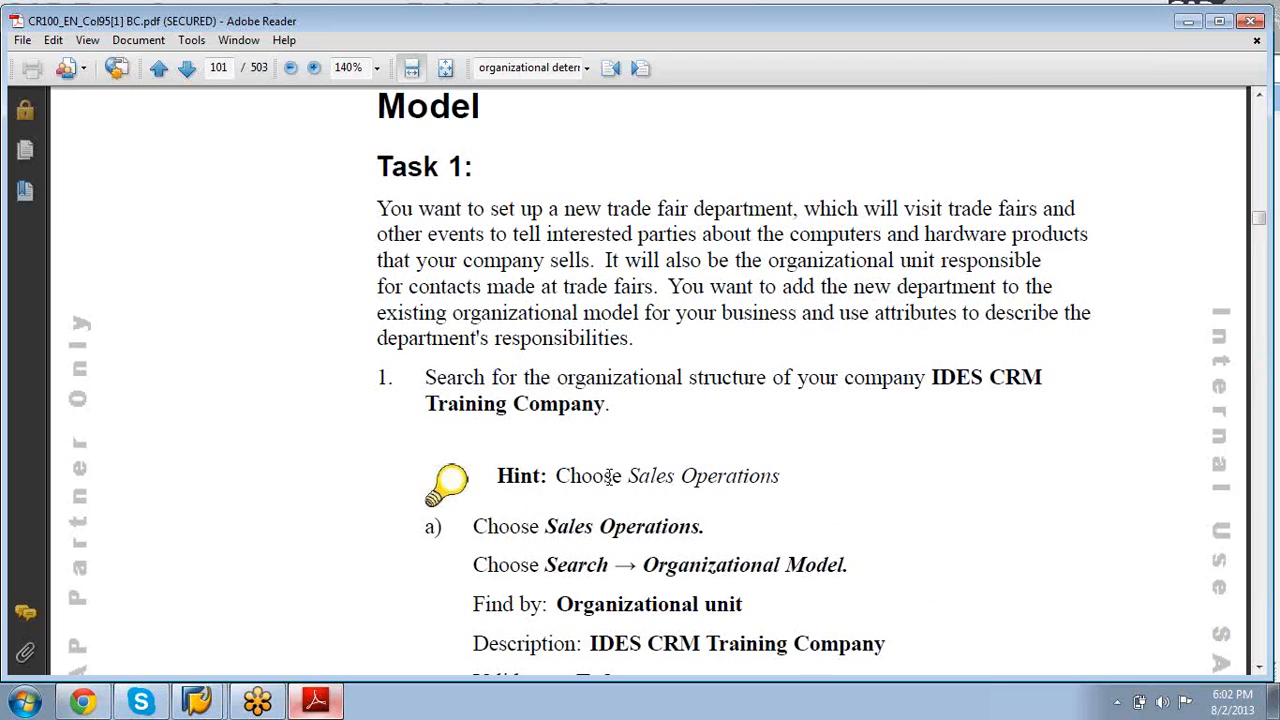
pyautogui.click(1119, 701)
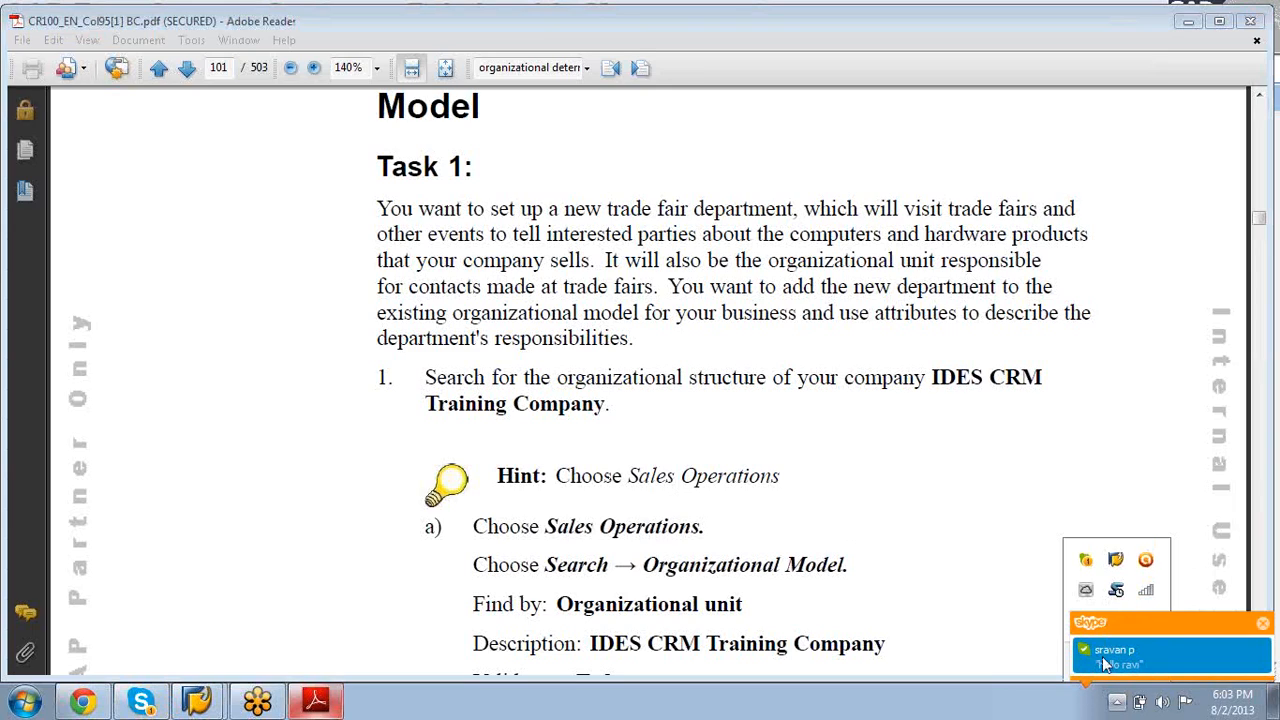
# Step: Send the Skype reply 'u come at 7 PM right' and minimize Skype
pyautogui.click(1105, 655)
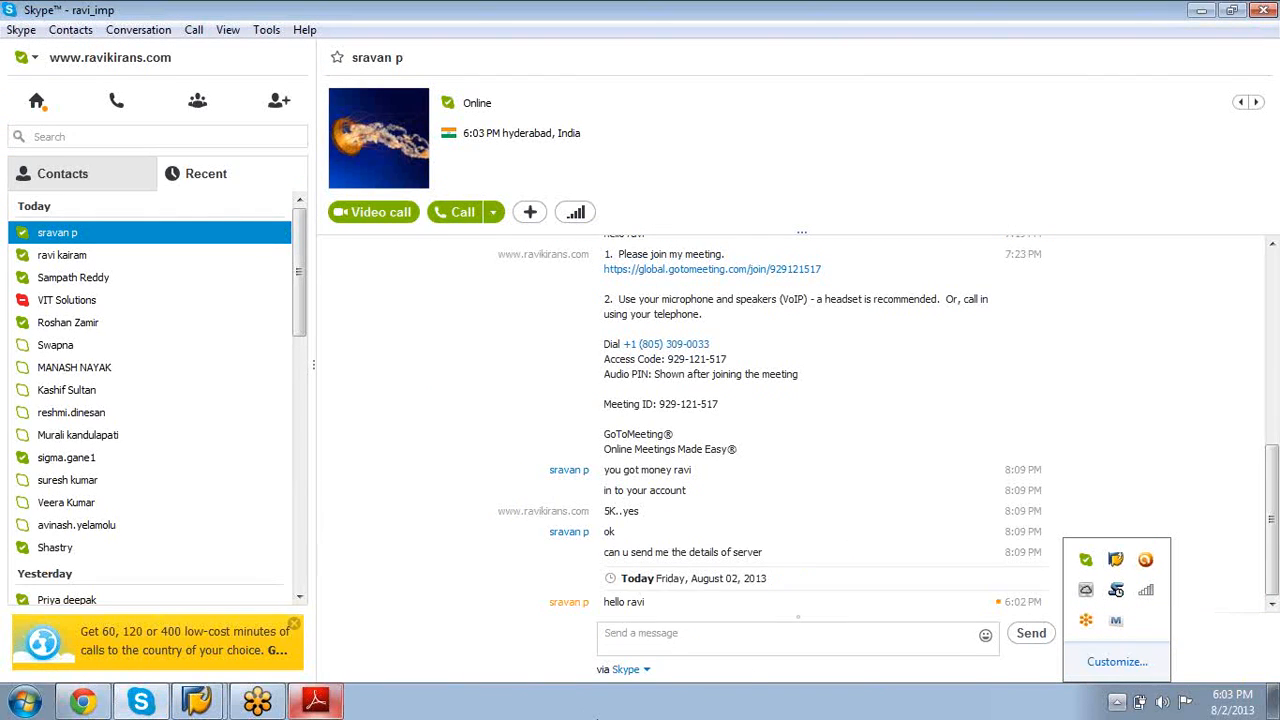
pyautogui.click(622, 643)
pyautogui.write('u co')
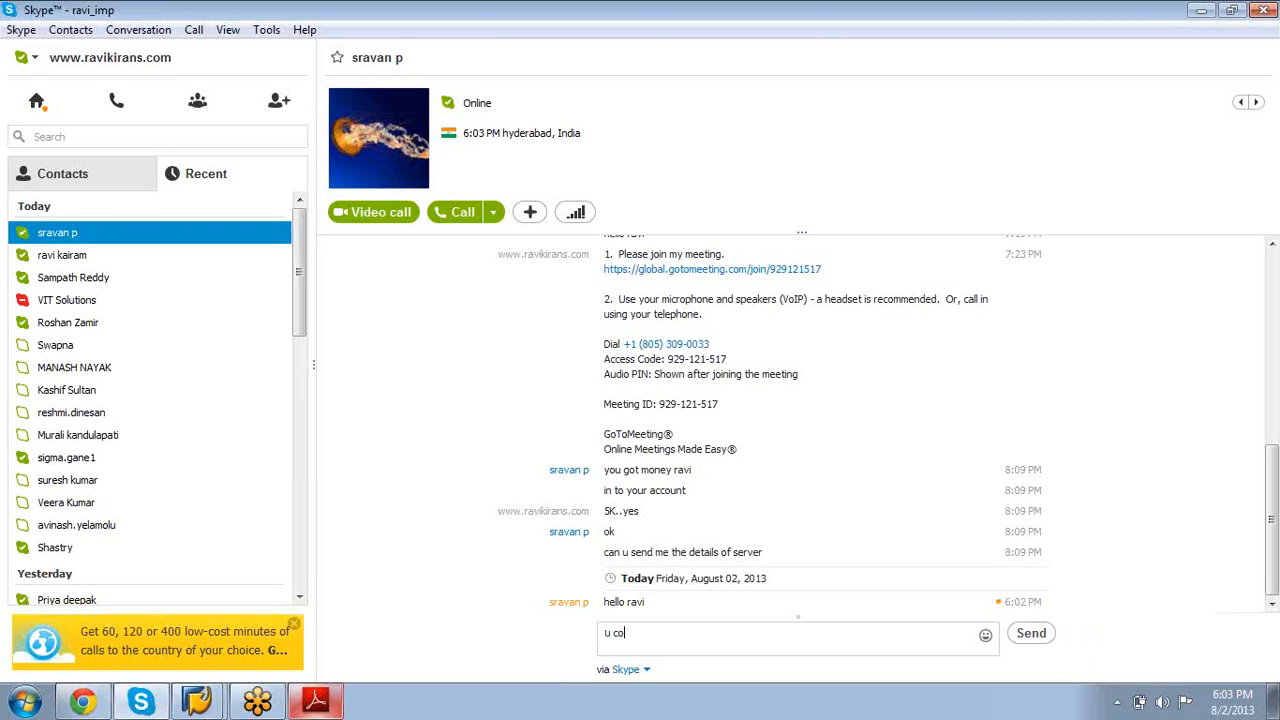
pyautogui.write('me at & P')
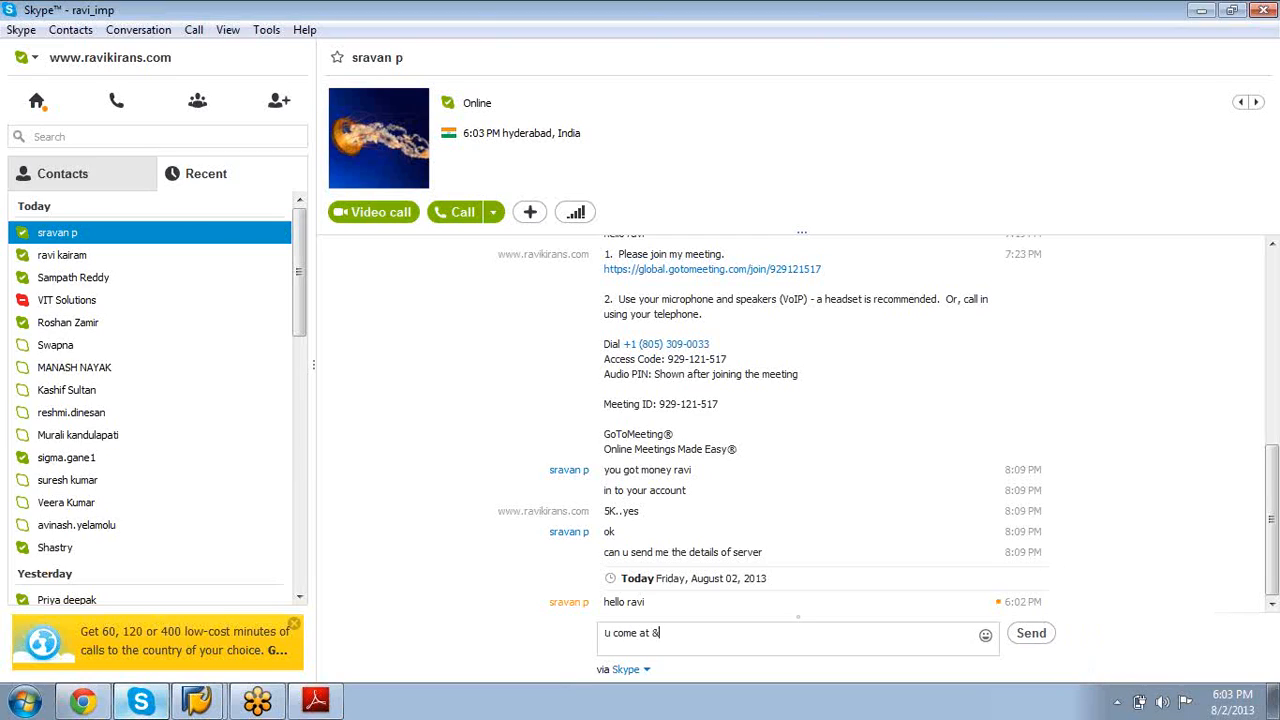
pyautogui.press('BackSpace')
pyautogui.press('BackSpace')
pyautogui.press('BackSpace')
pyautogui.write('7 ')
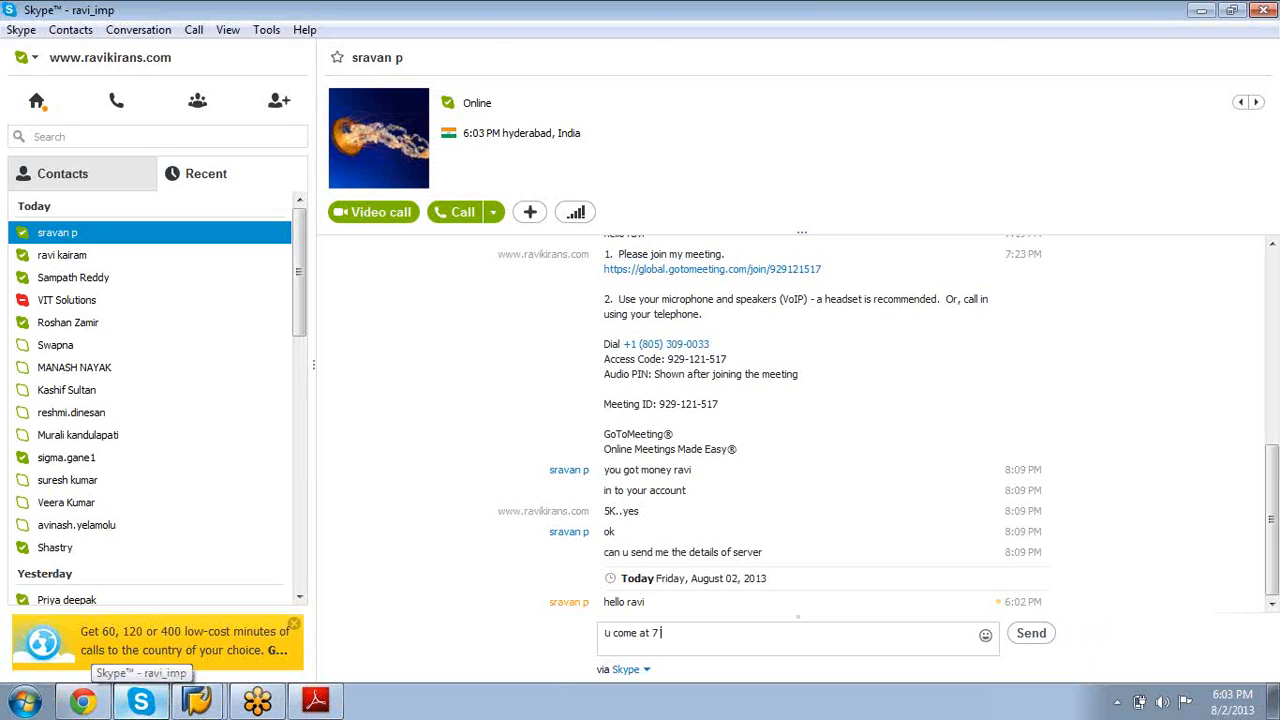
pyautogui.write('PM right')
pyautogui.press('Return')
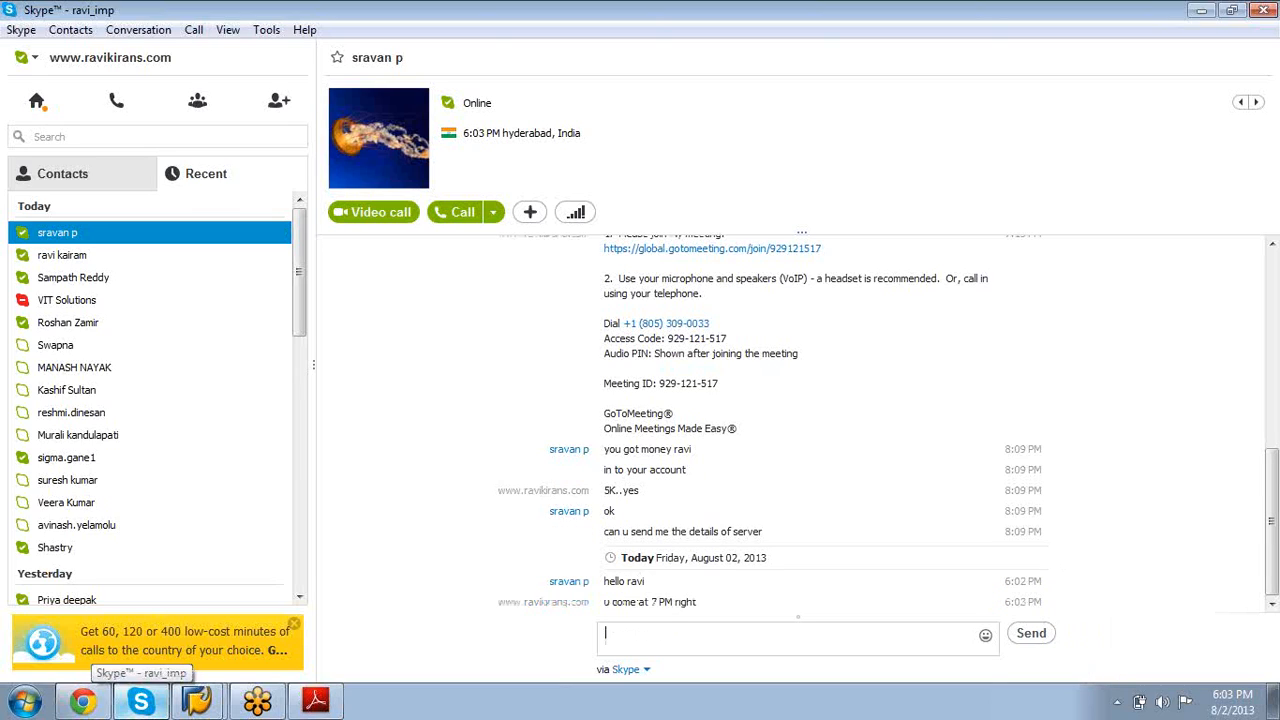
pyautogui.click(1201, 10)
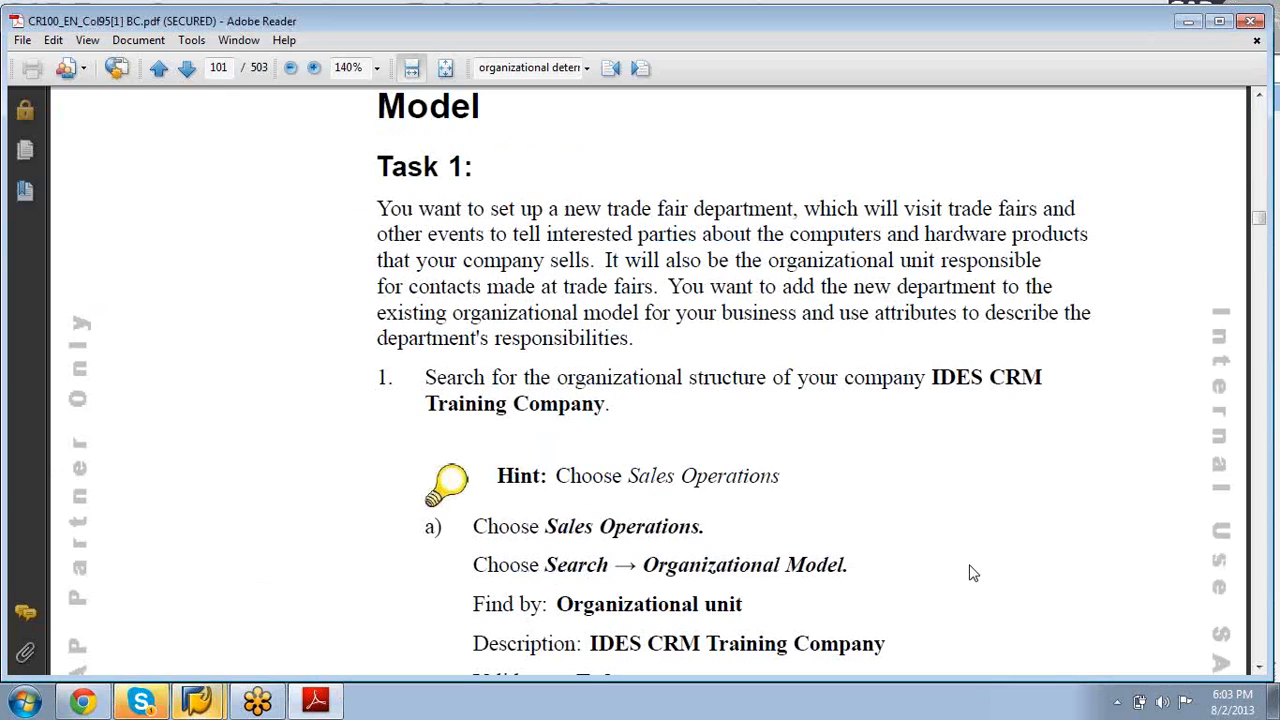
# Step: Scroll from page 101 to page 109's Figure 44: Organizational Data Determination: Overview
pyautogui.scroll(-15, 973, 573)
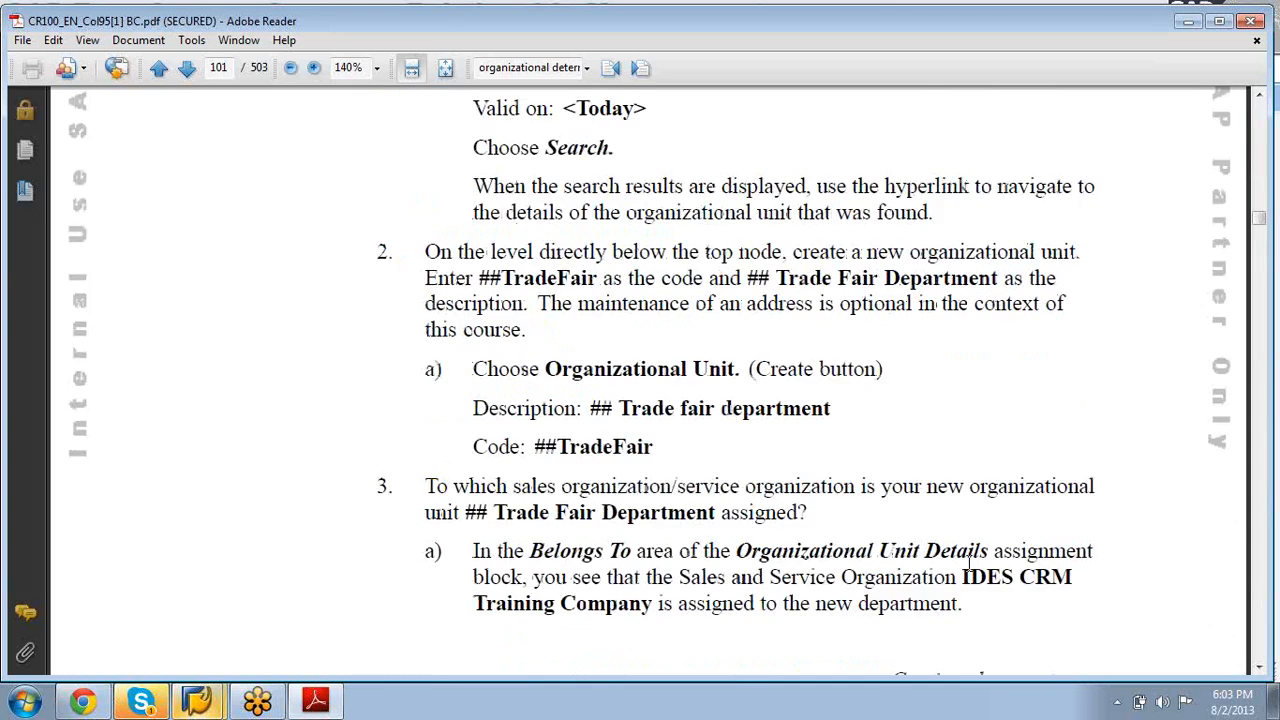
pyautogui.scroll(-10, 968, 563)
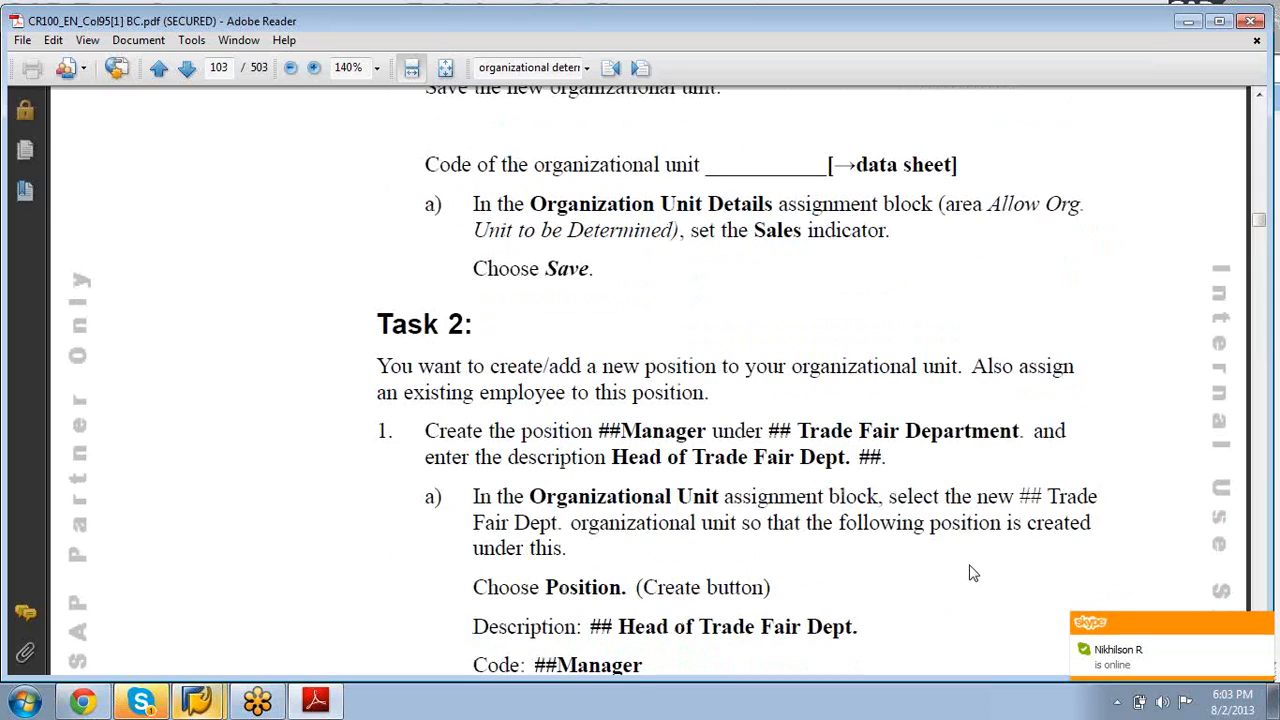
pyautogui.scroll(-10, 993, 592)
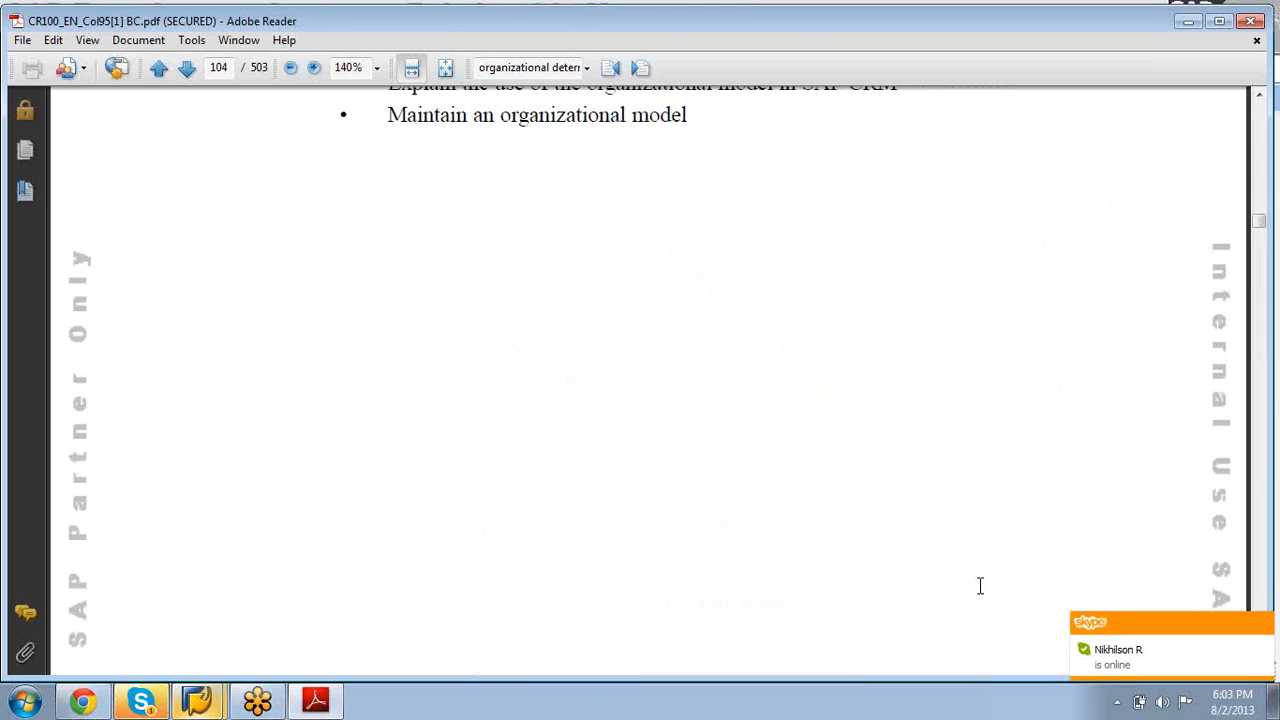
pyautogui.scroll(-10, 980, 586)
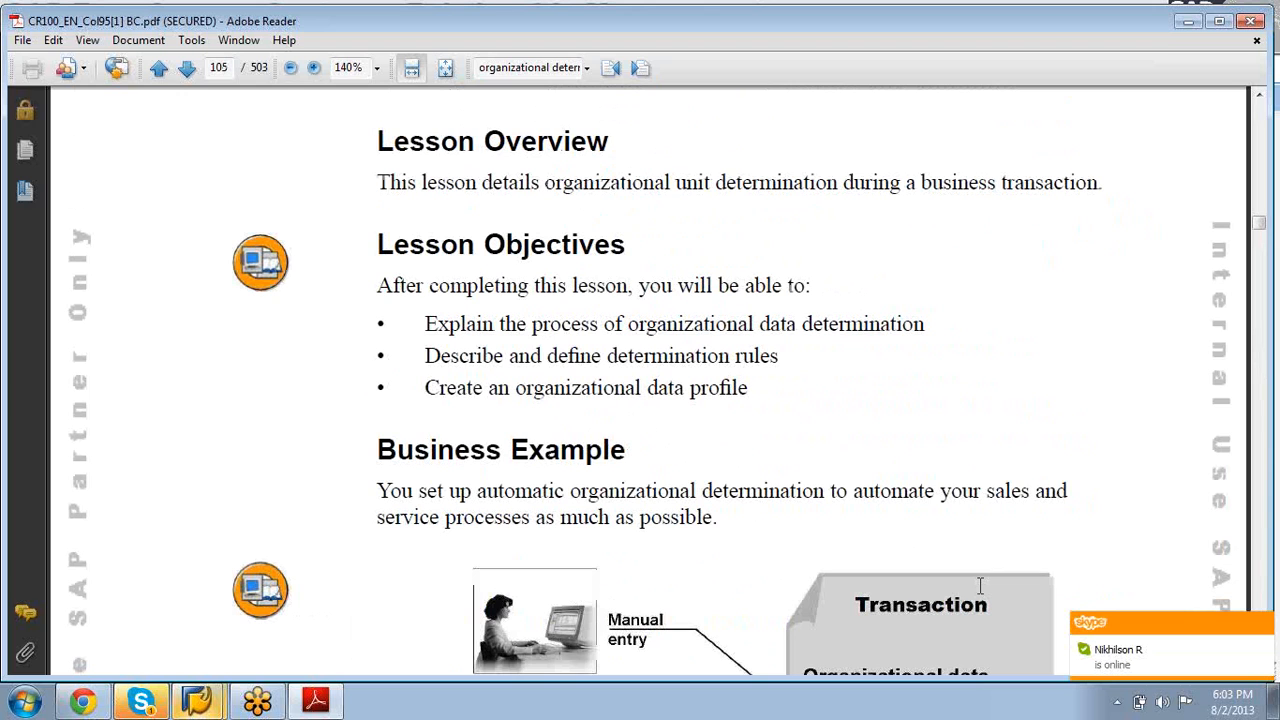
pyautogui.scroll(10, 980, 586)
pyautogui.scroll(-10, 980, 586)
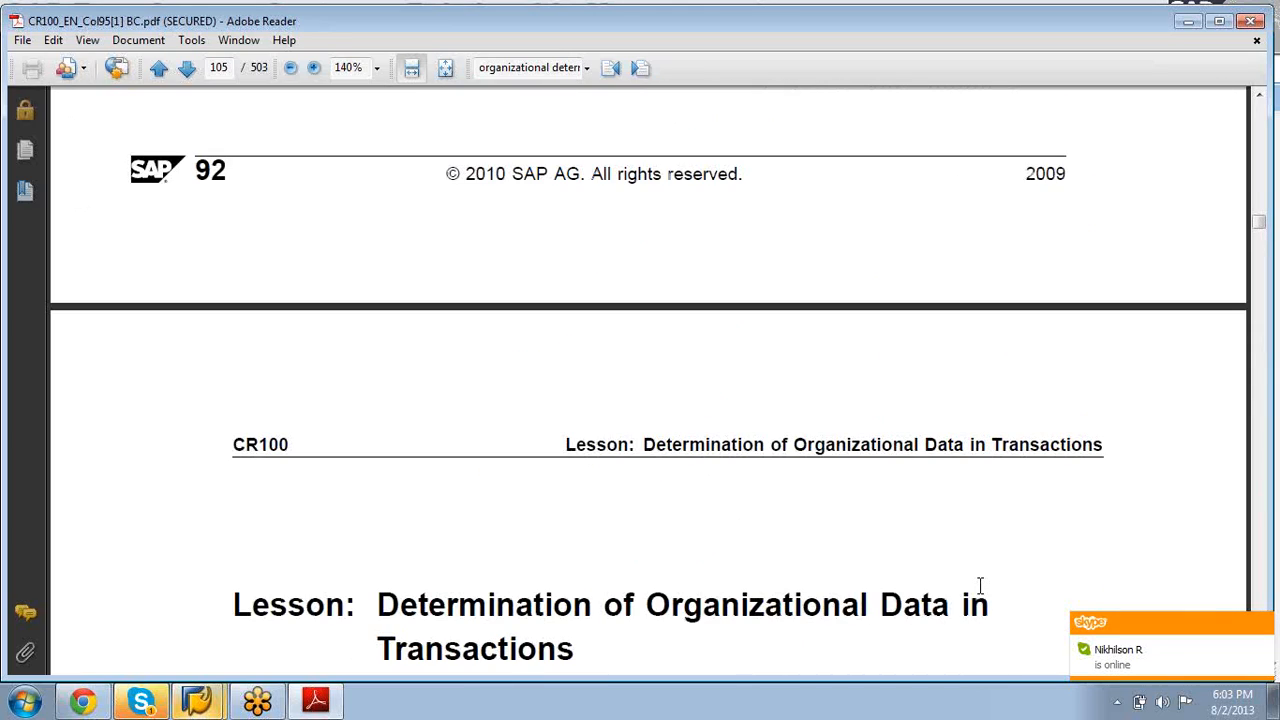
pyautogui.scroll(-10, 980, 586)
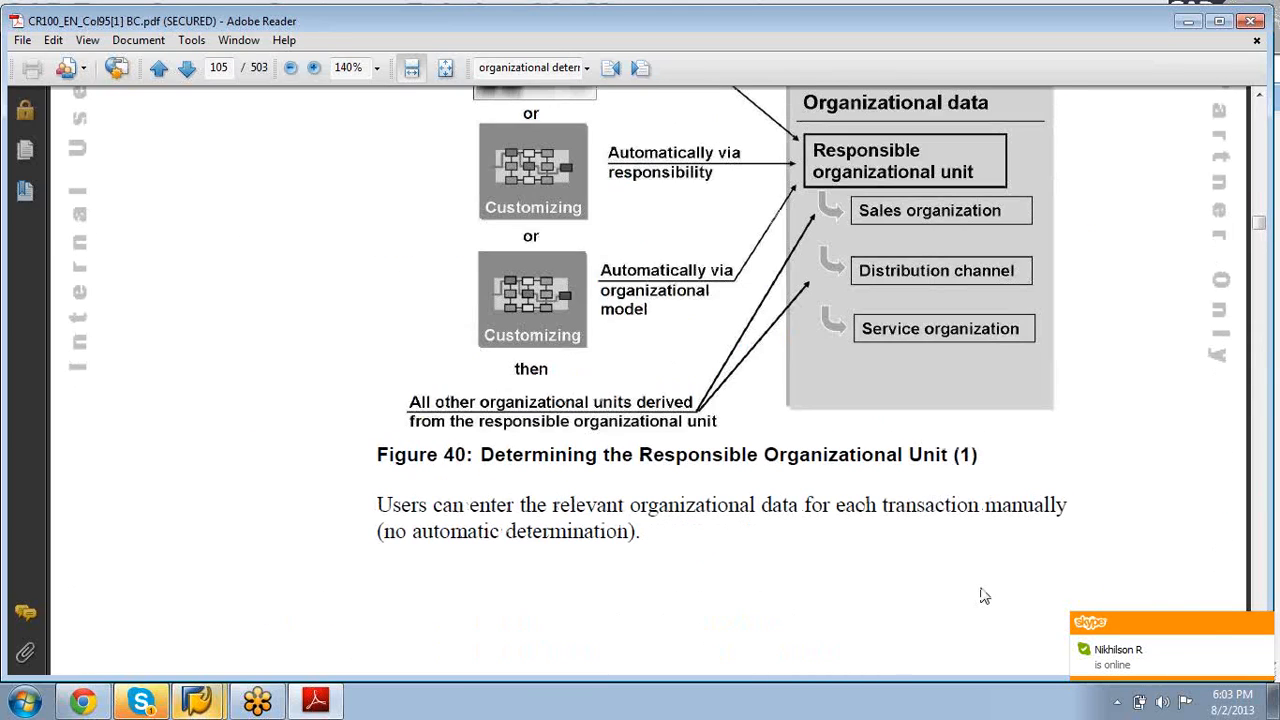
pyautogui.scroll(-20, 980, 596)
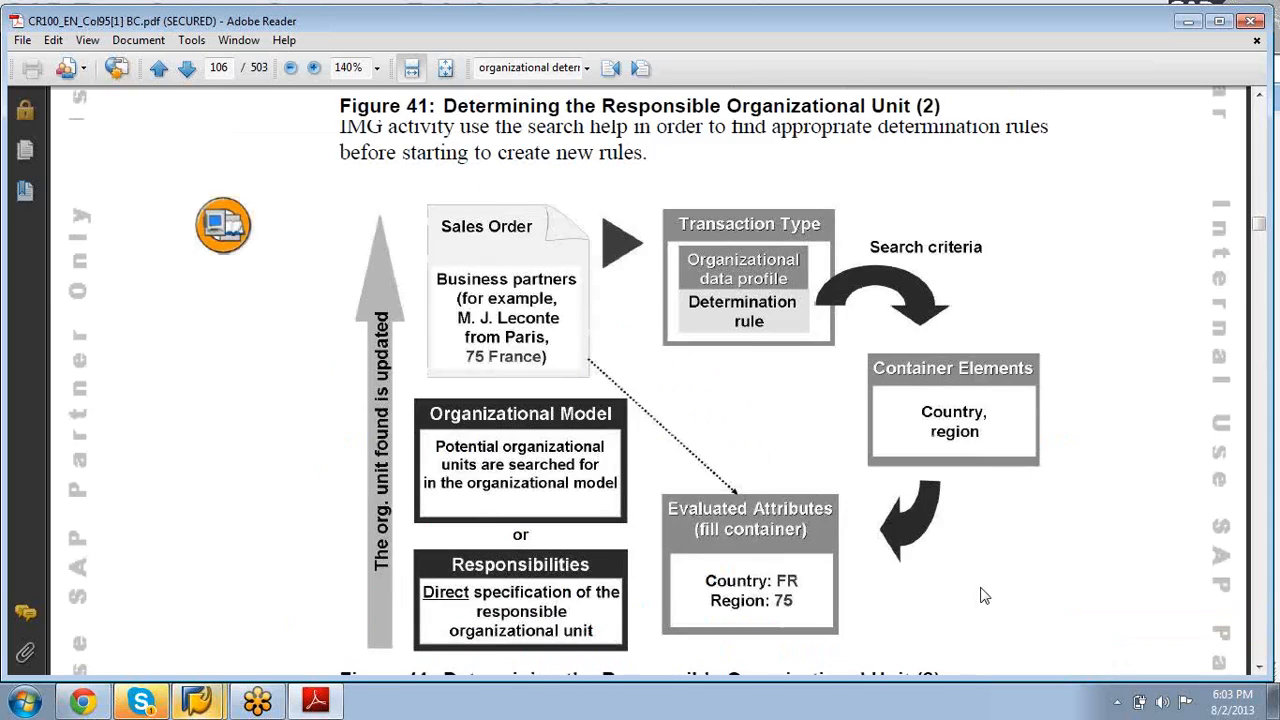
pyautogui.scroll(-10, 980, 586)
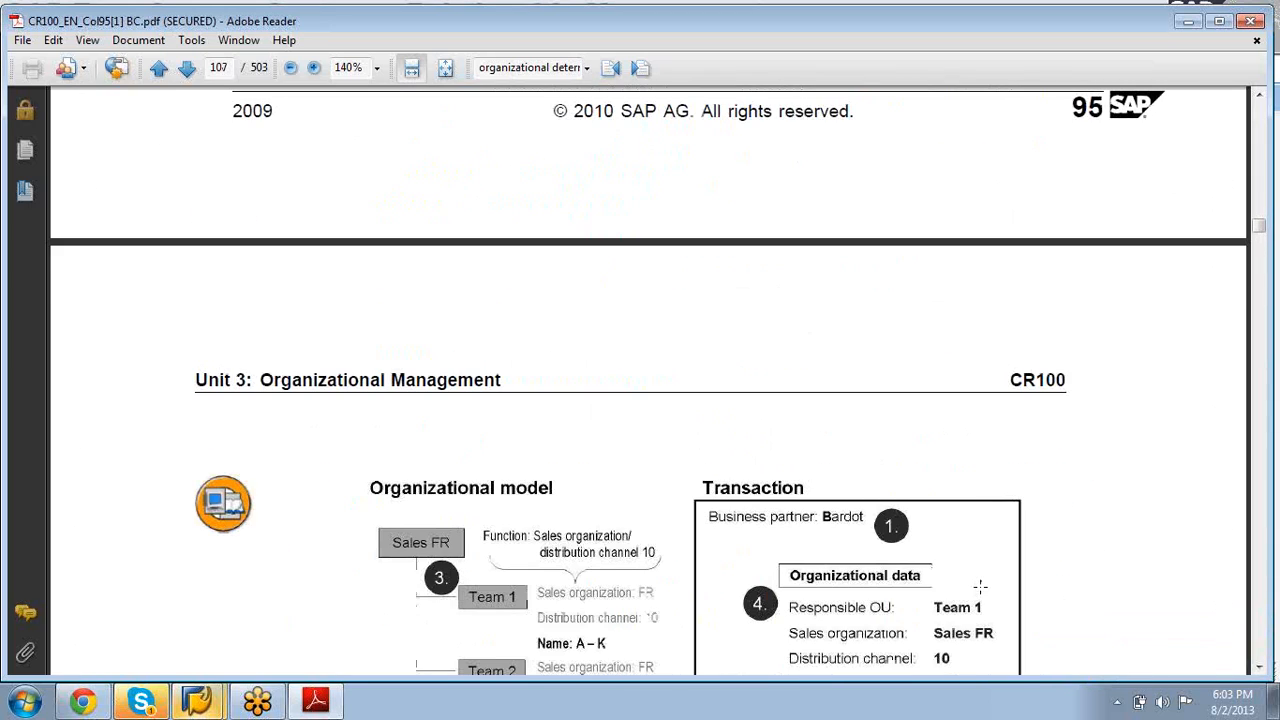
pyautogui.scroll(-15, 980, 586)
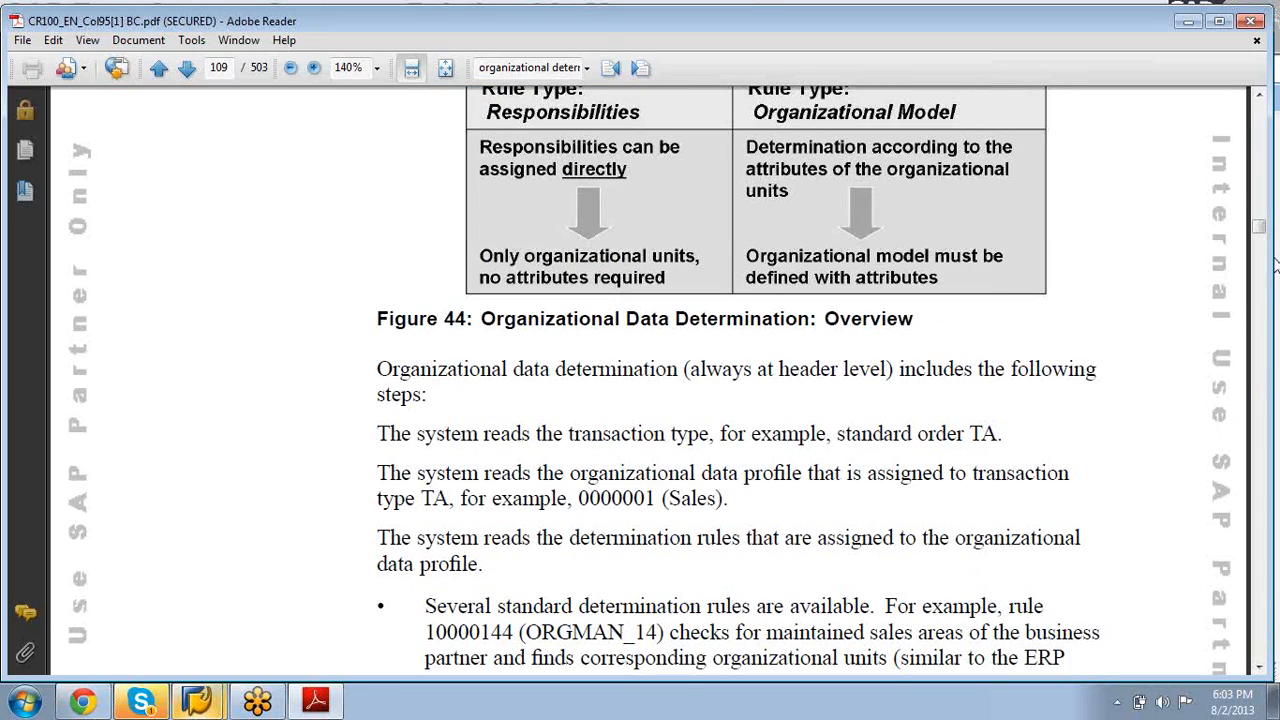
pyautogui.click(1260, 95)
pyautogui.scroll(5, 1260, 95)
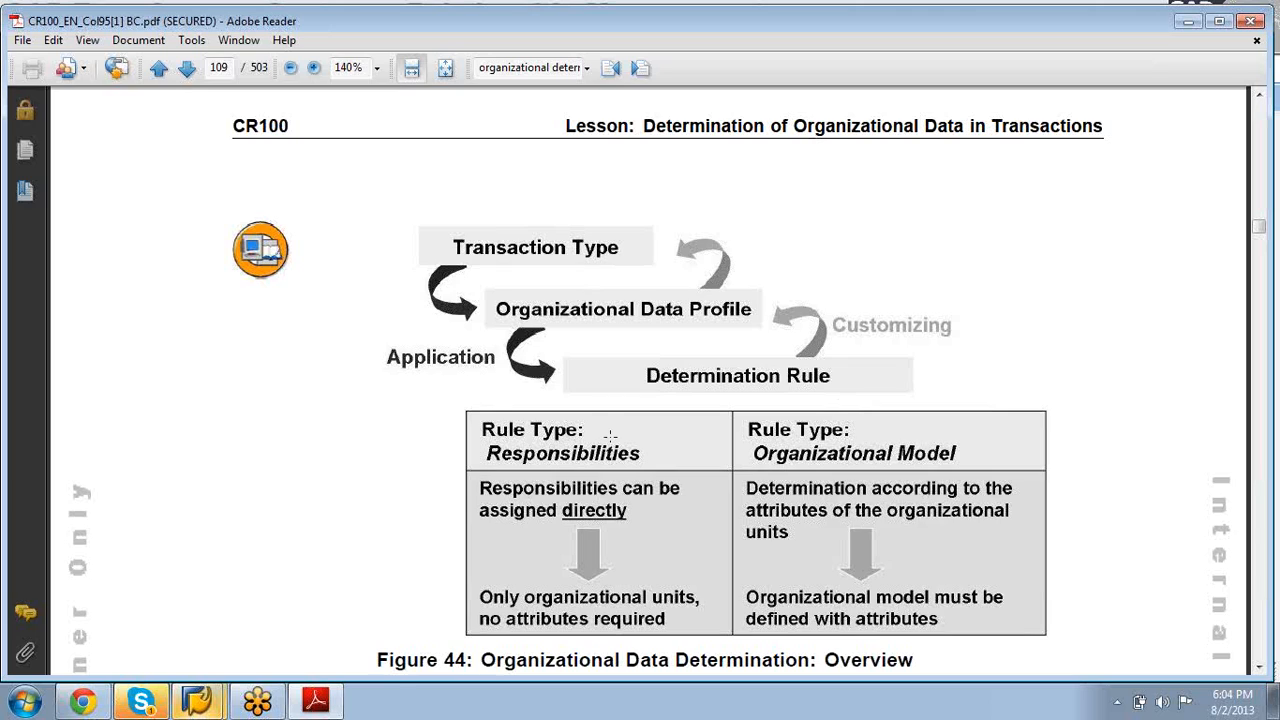
pyautogui.scroll(-10, 610, 435)
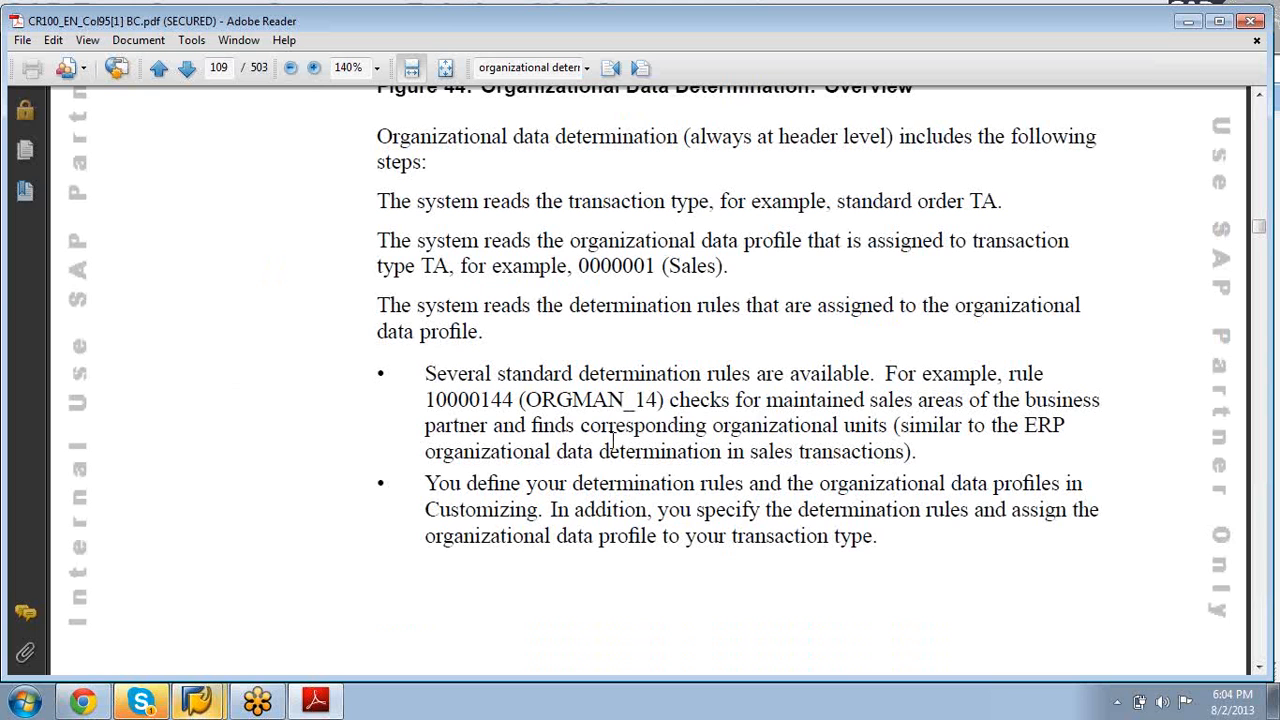
pyautogui.scroll(-15, 613, 445)
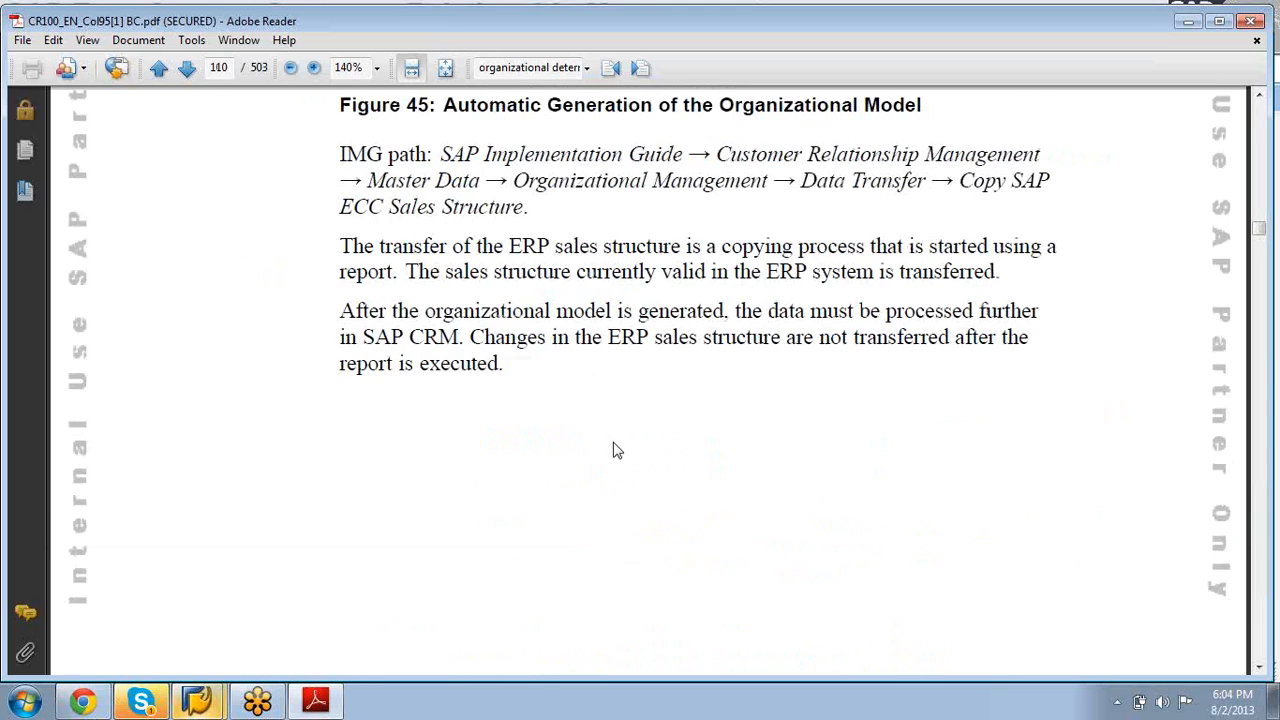
# Step: Highlight and review the Figure 45 IMG path, then continue to Exercise 7 on page 111
pyautogui.scroll(-7, 617, 450)
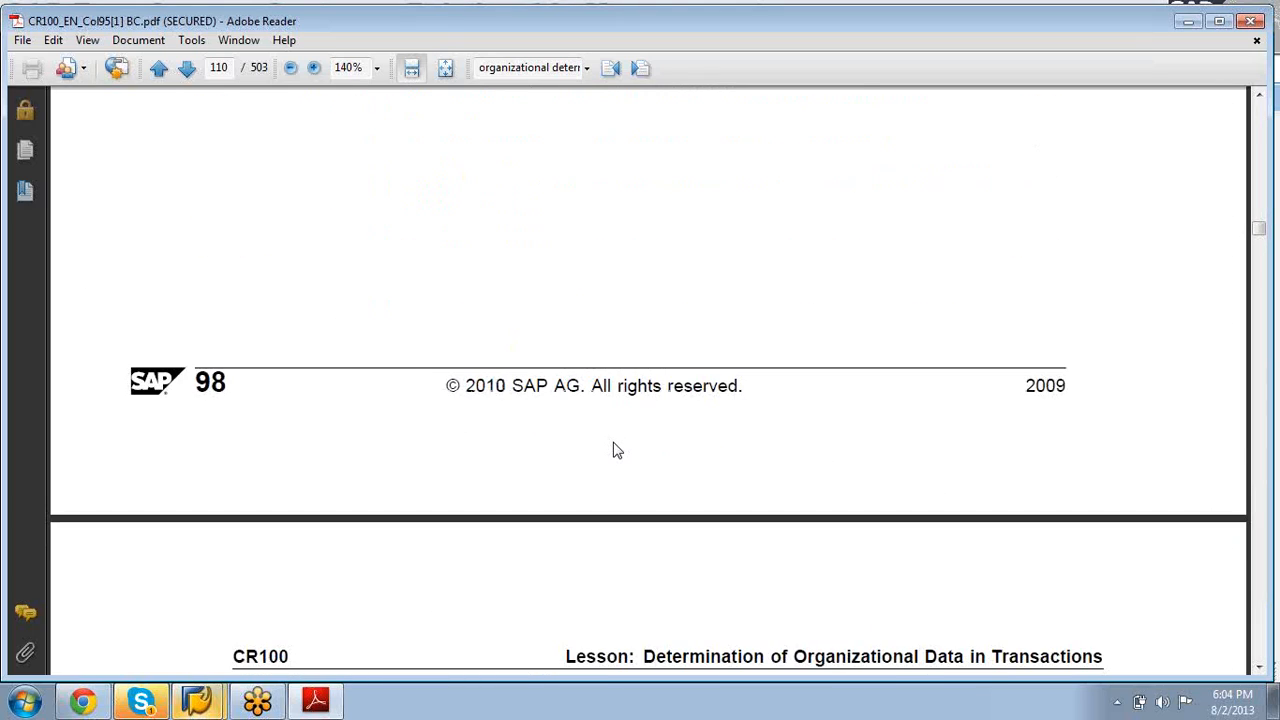
pyautogui.scroll(5, 617, 450)
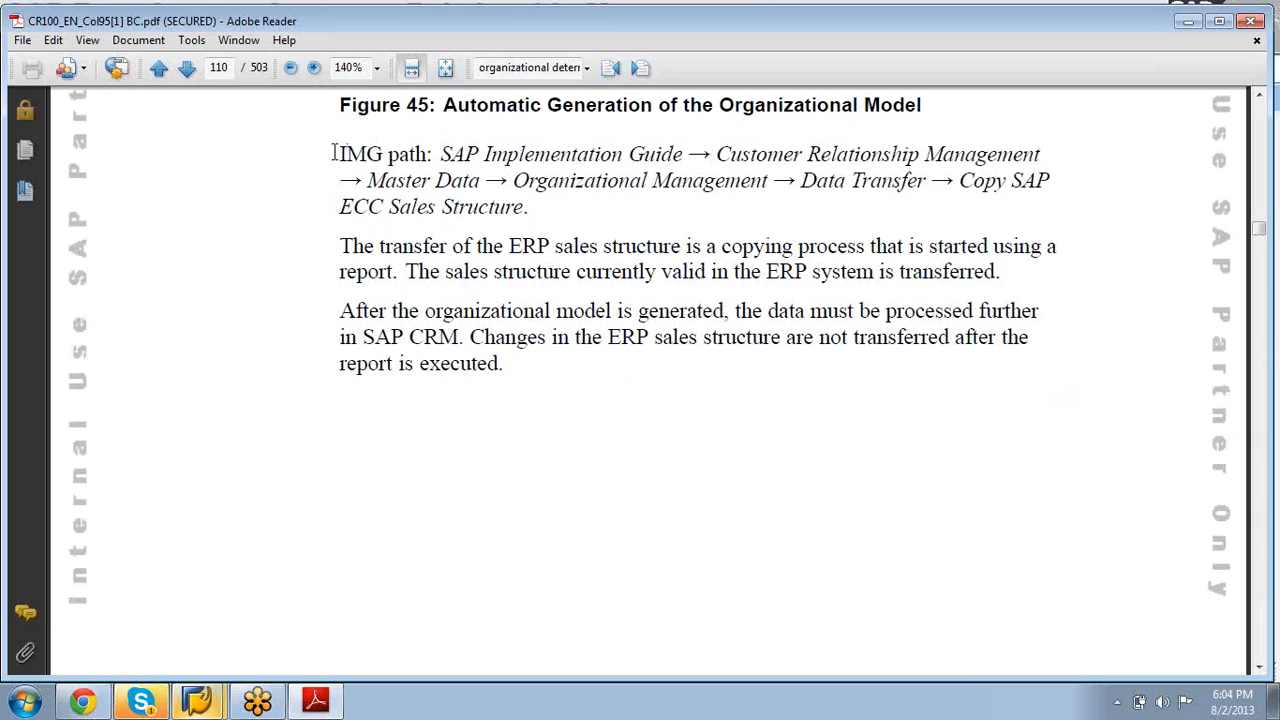
pyautogui.moveTo(338, 153); pyautogui.dragTo(549, 209)
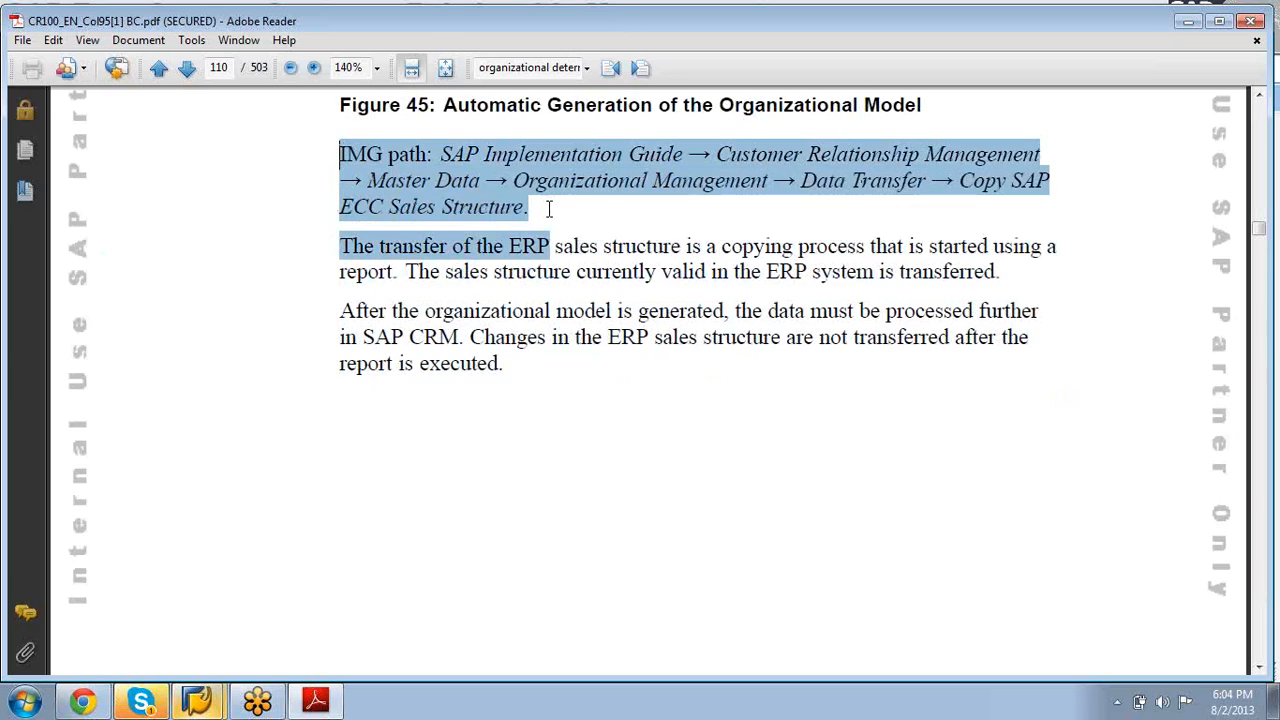
pyautogui.click(550, 209)
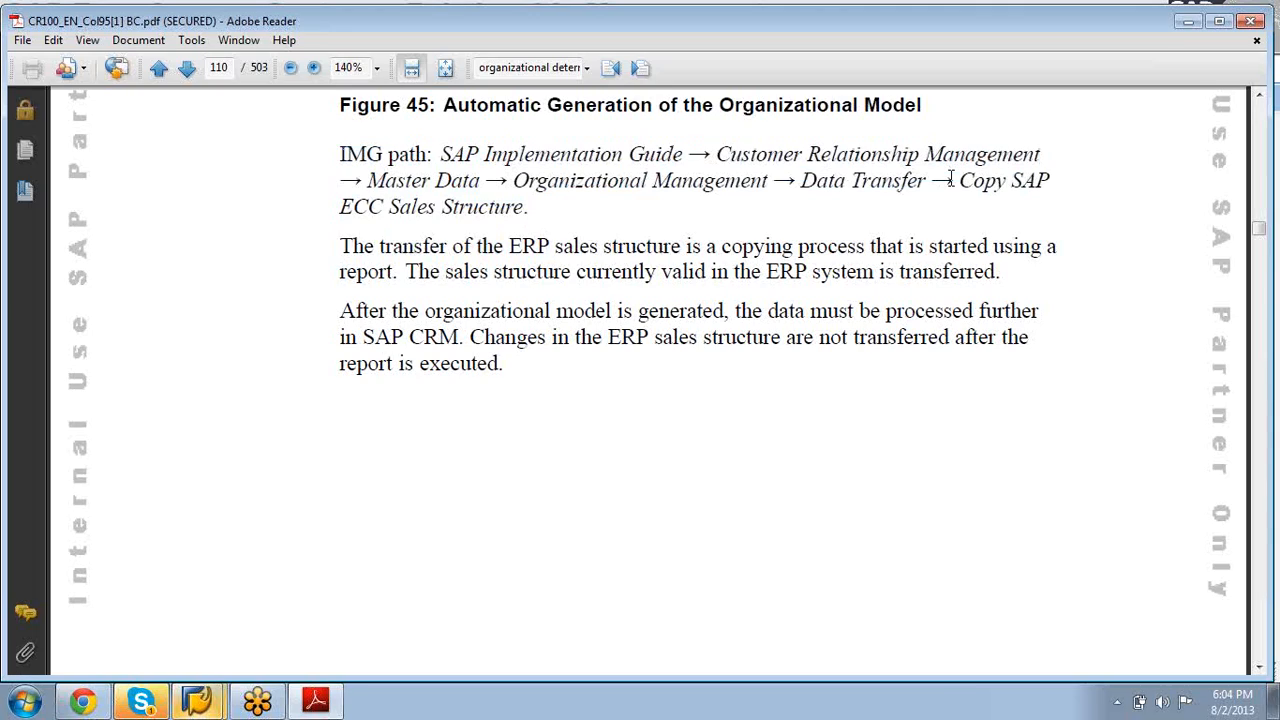
pyautogui.moveTo(340, 150); pyautogui.dragTo(529, 216)
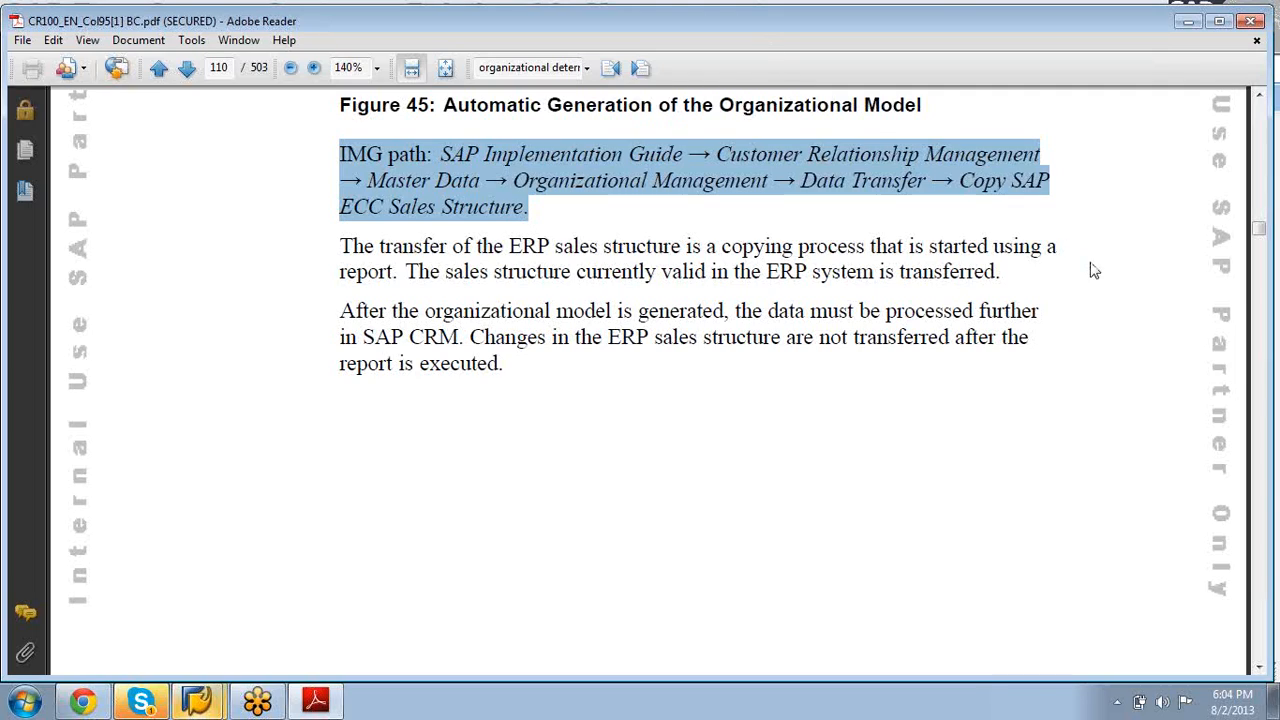
pyautogui.click(1006, 478)
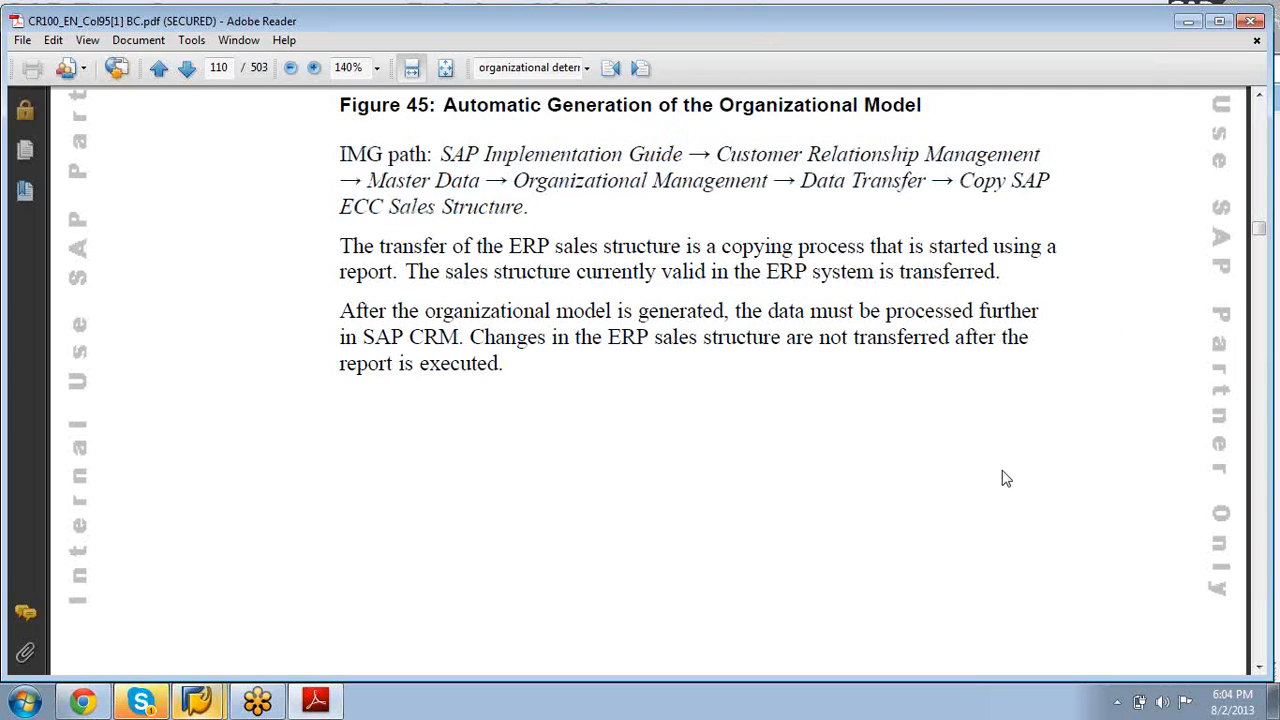
pyautogui.scroll(-10, 1006, 478)
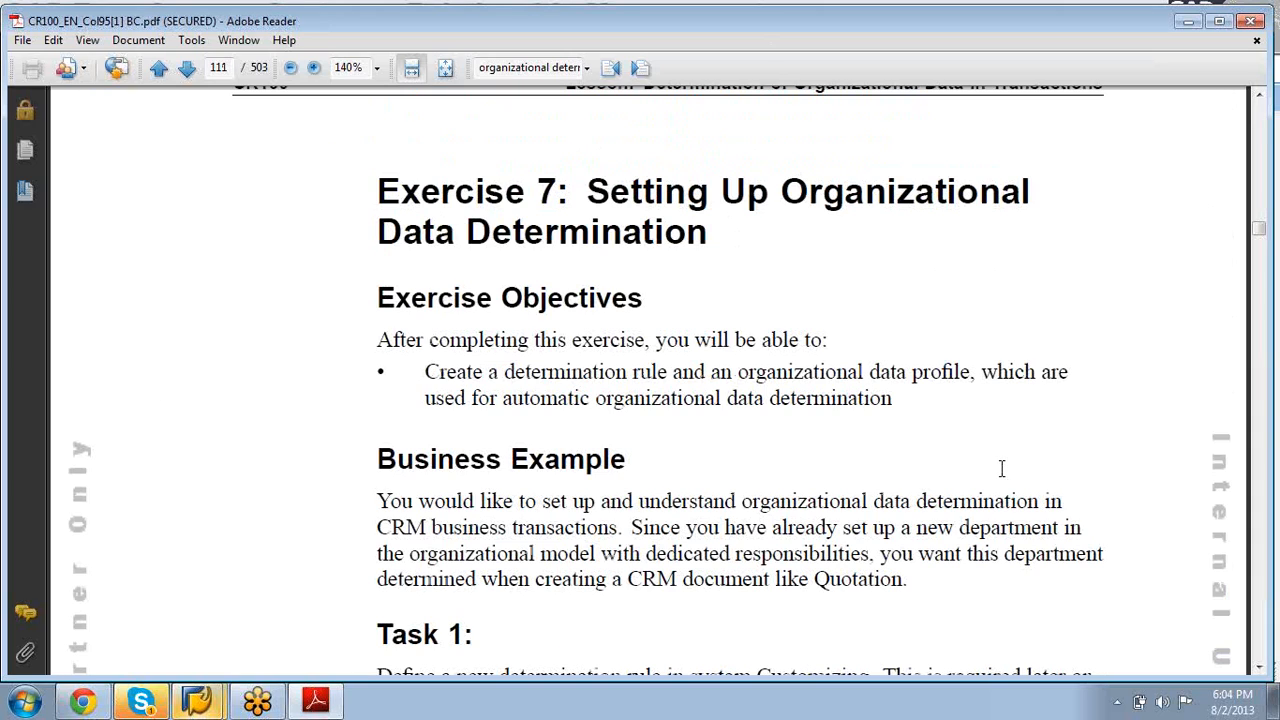
# Step: Read Task 1's steps, highlighting hint rule 10000164, and continue to Task 2's ZORGPROF## step
pyautogui.scroll(-10, 1001, 468)
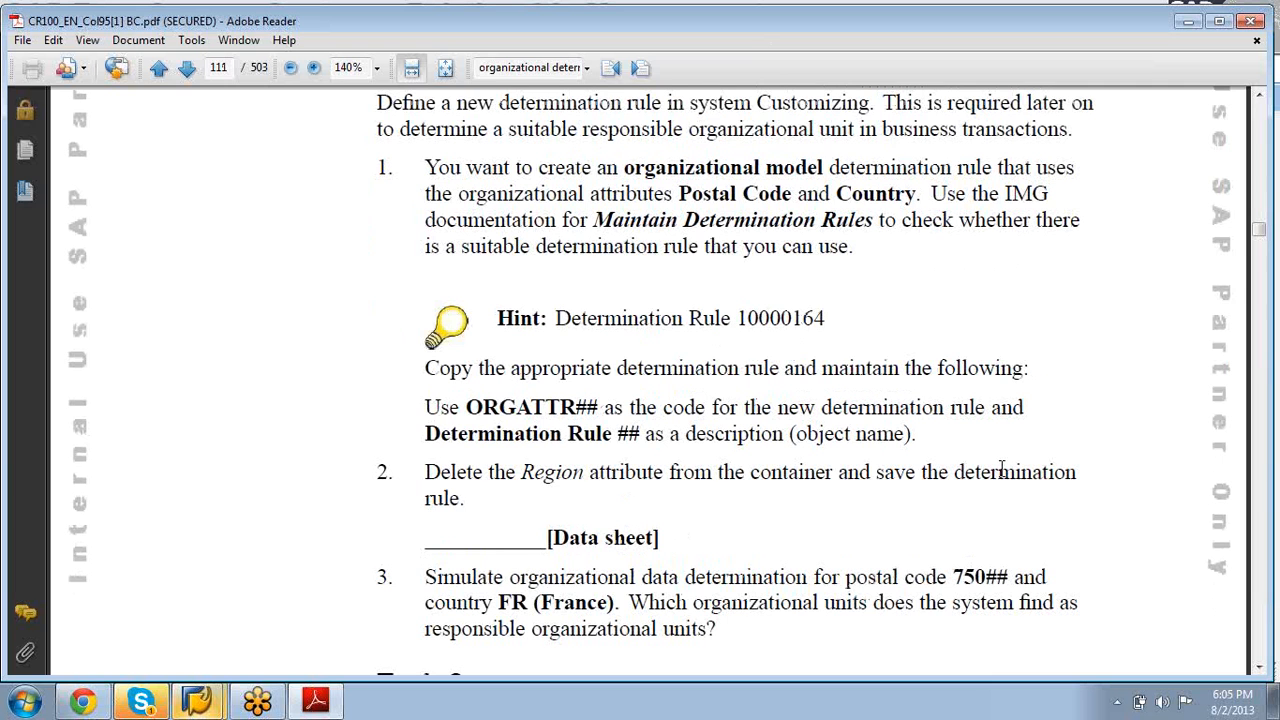
pyautogui.click(1259, 96)
pyautogui.click(1259, 97)
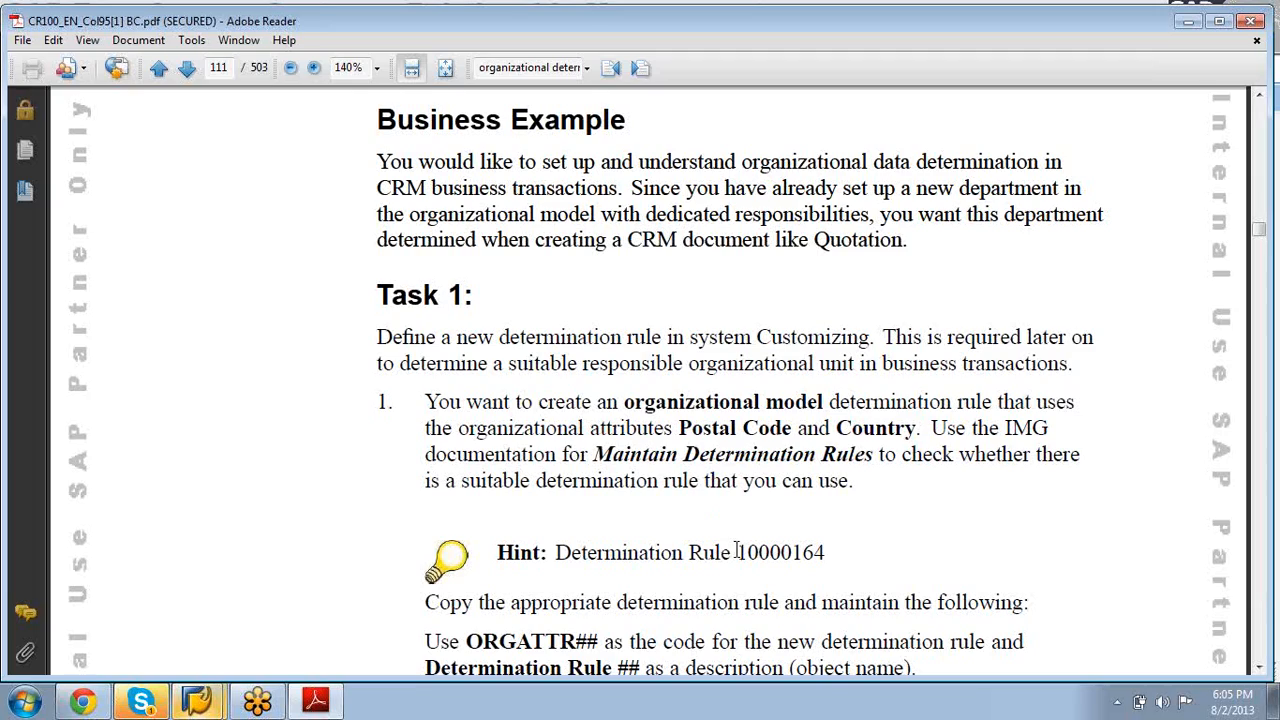
pyautogui.moveTo(736, 552); pyautogui.dragTo(832, 548)
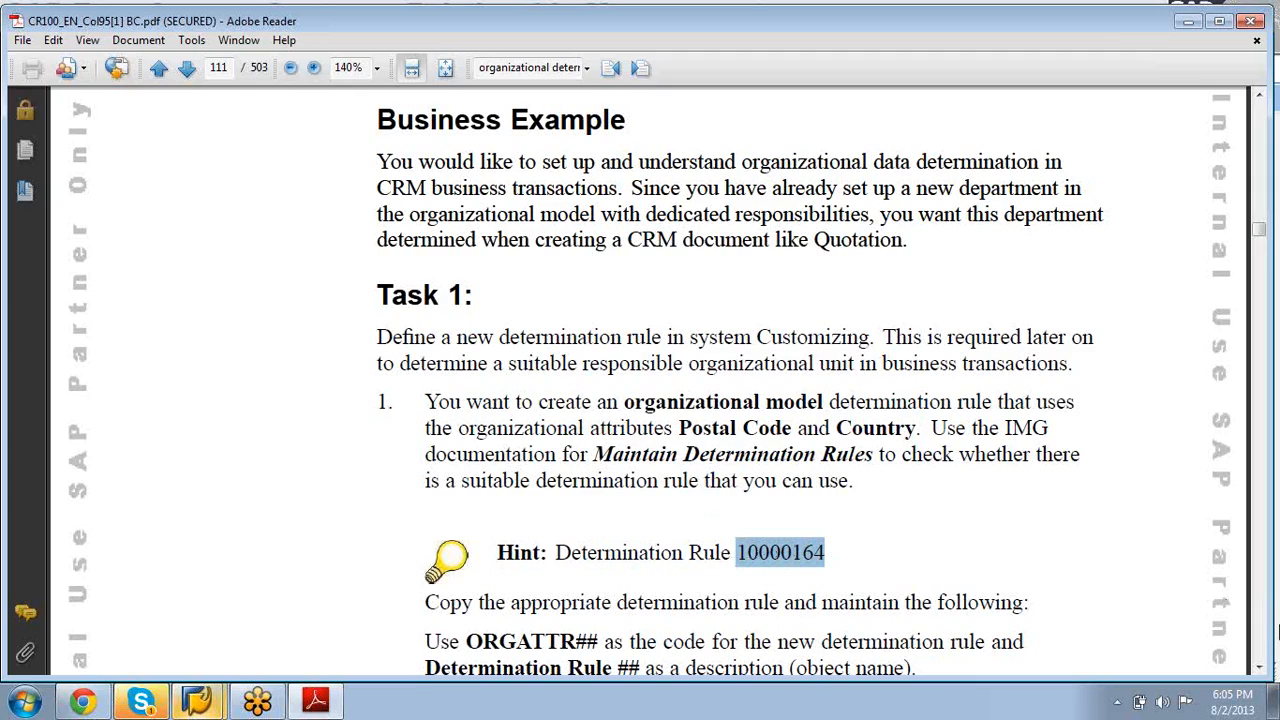
pyautogui.click(1260, 670)
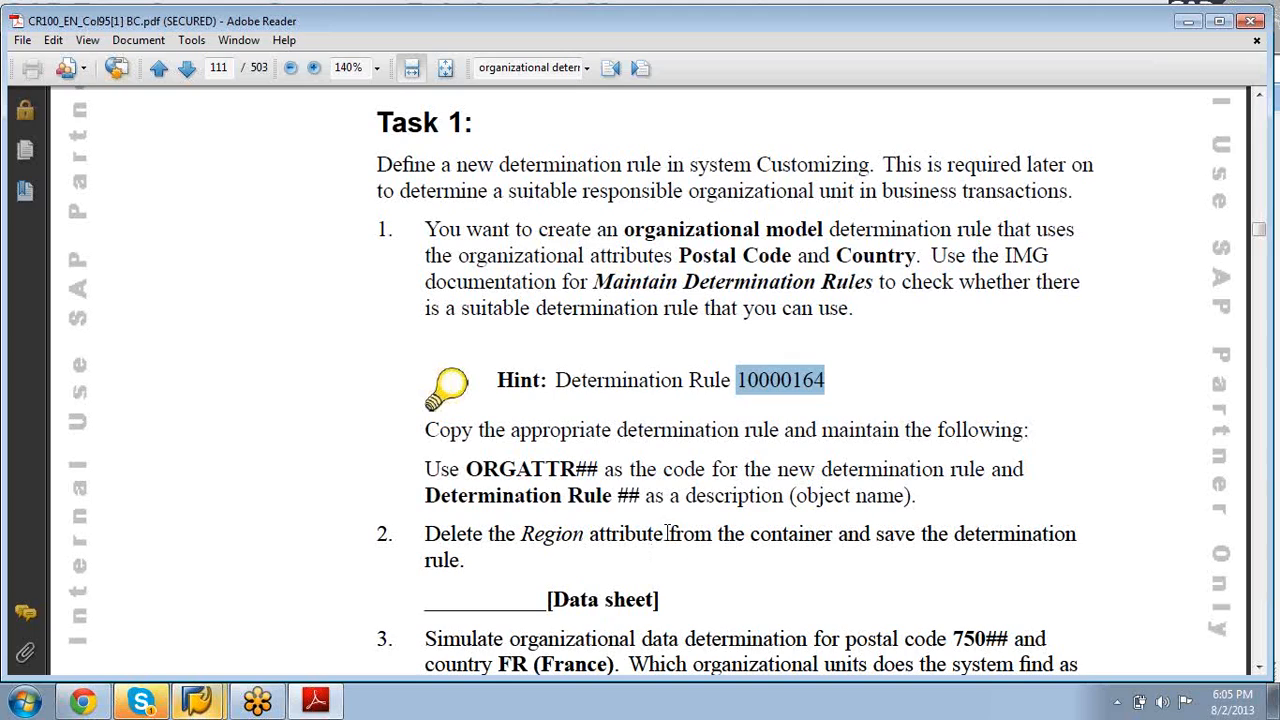
pyautogui.click(1262, 675)
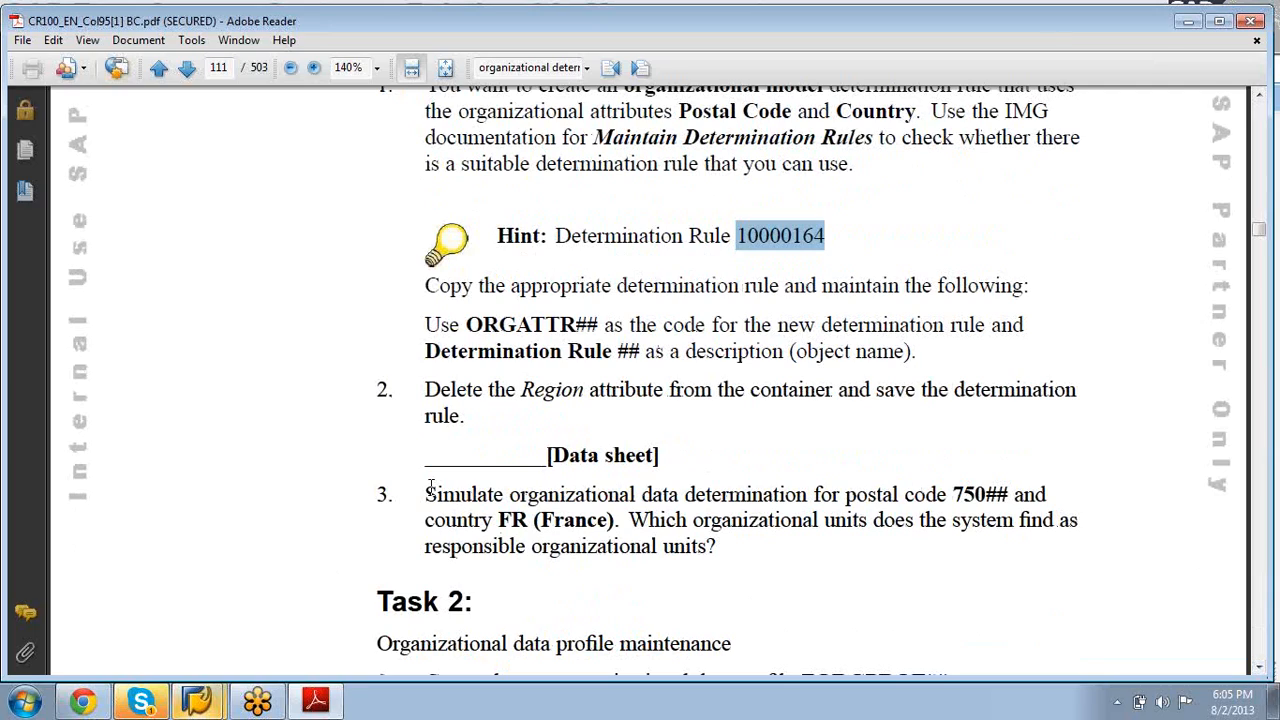
pyautogui.moveTo(431, 490); pyautogui.dragTo(507, 497)
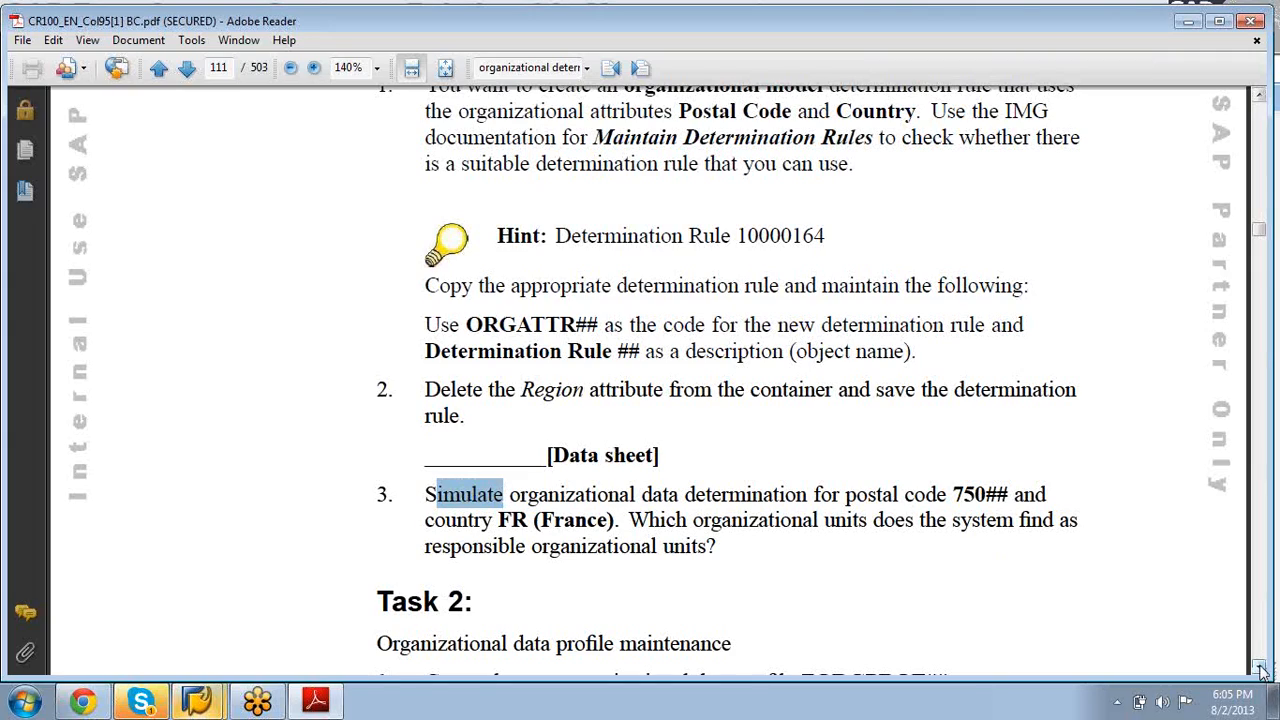
pyautogui.scroll(-10, 1261, 671)
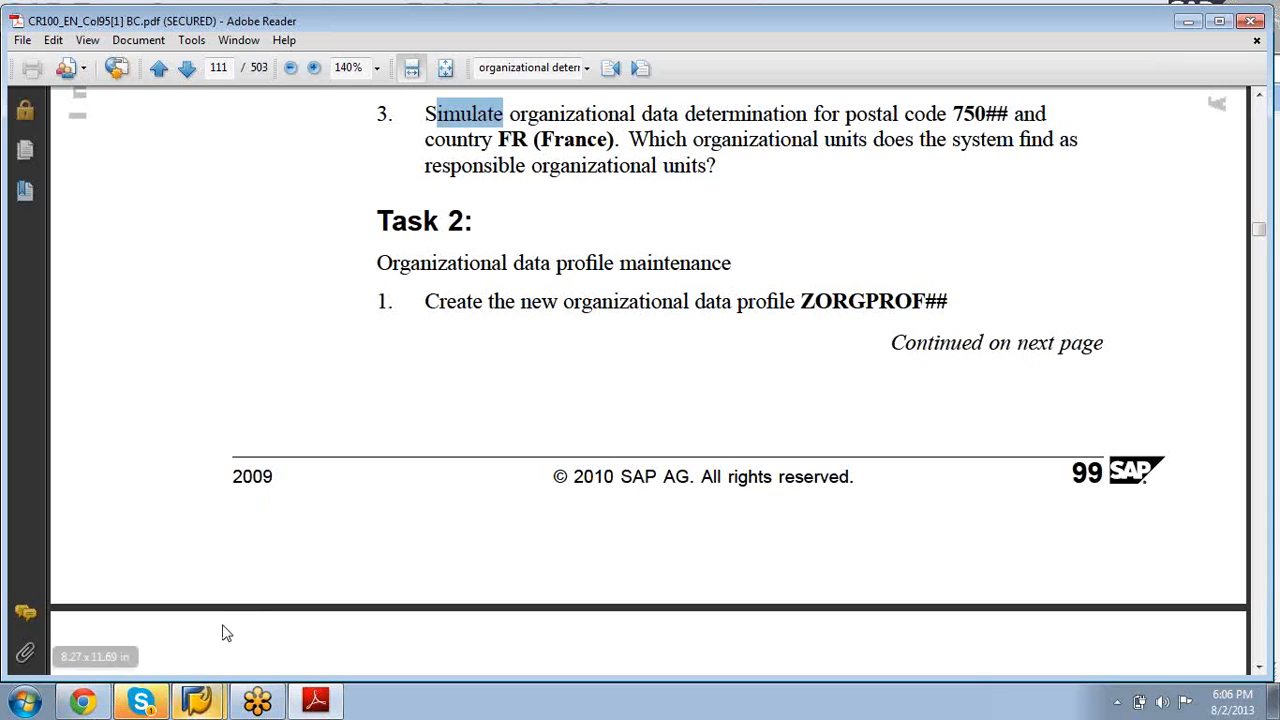
# Step: Switch to SAP Easy Access and open the SAP Reference IMG through SPRO
pyautogui.click(187, 703)
pyautogui.click(177, 657)
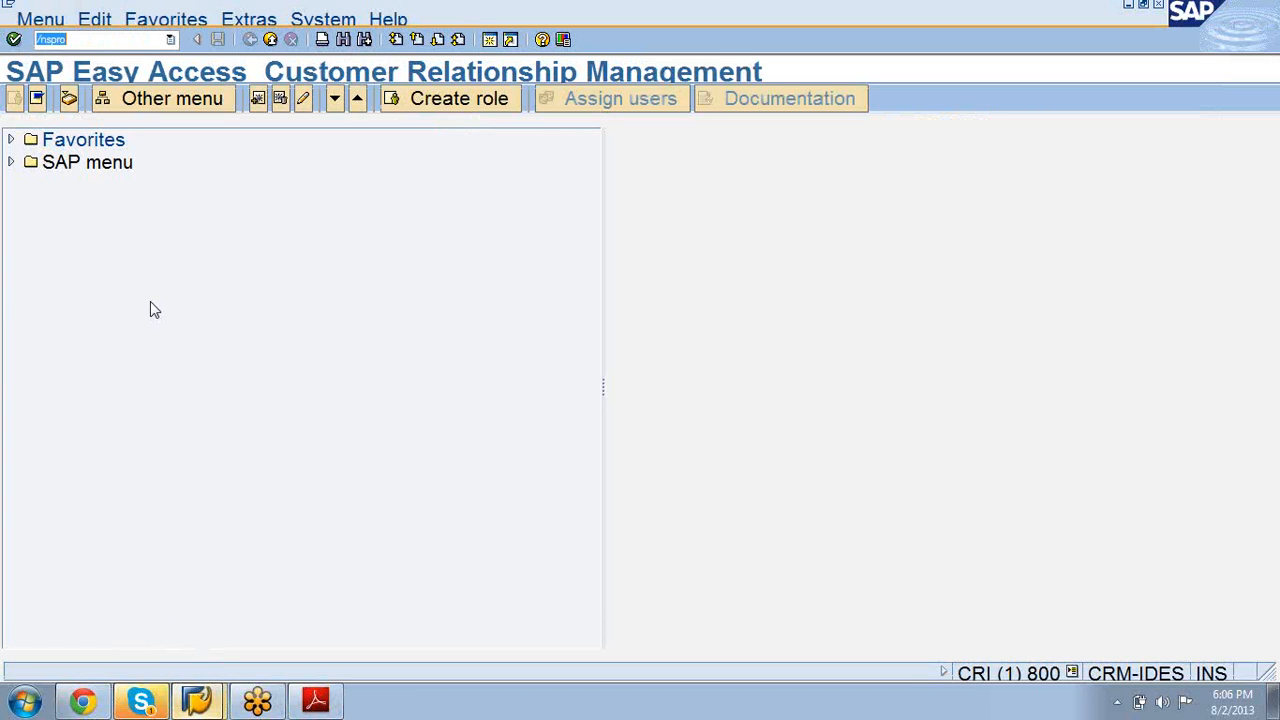
pyautogui.press('Return')
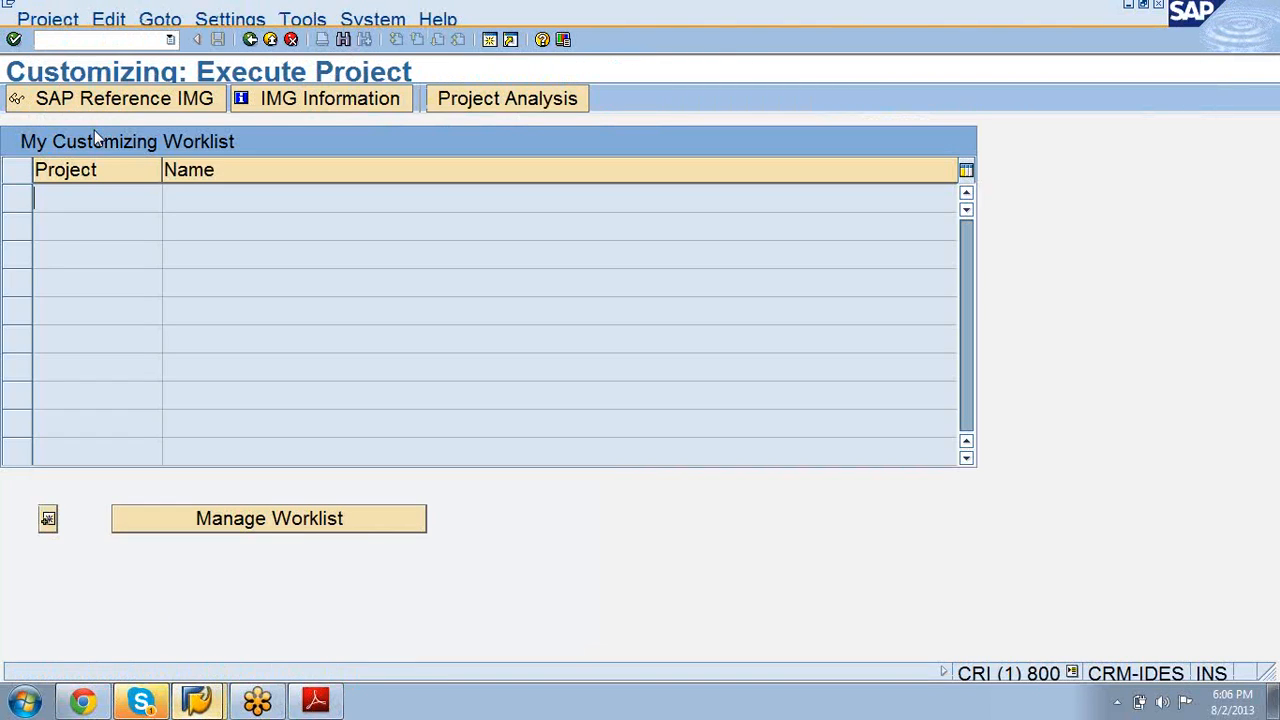
pyautogui.click(98, 104)
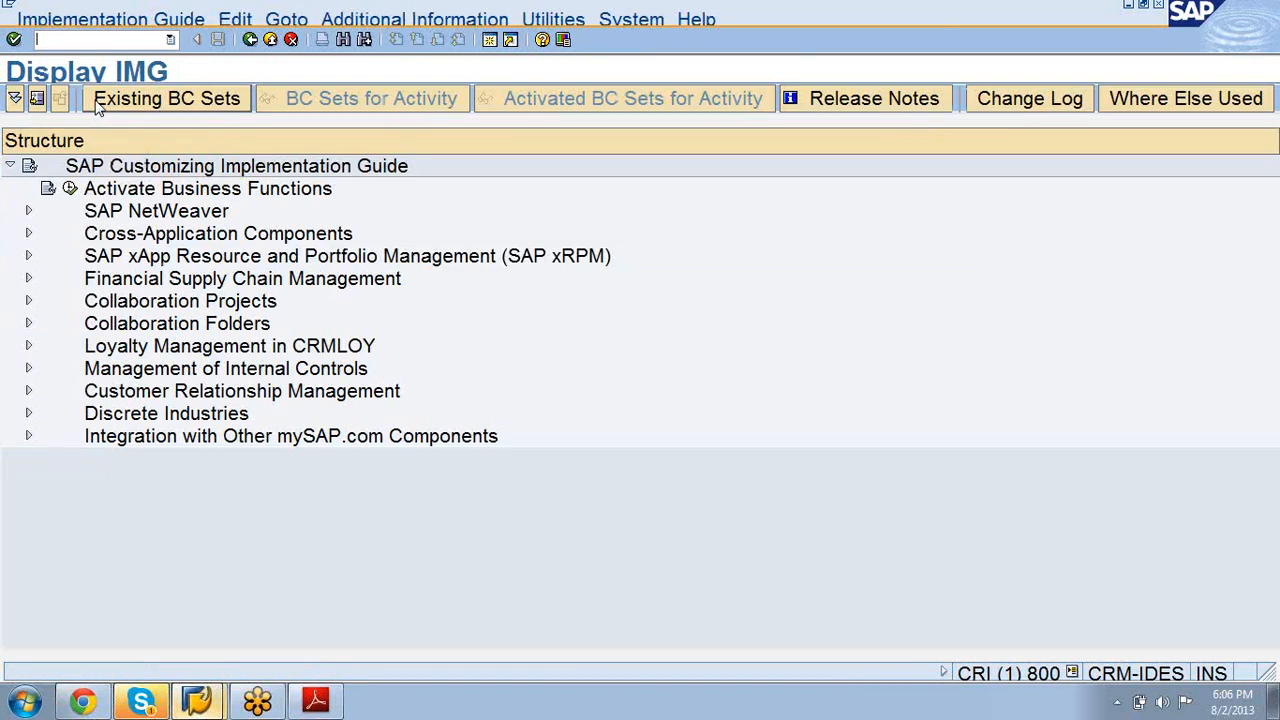
# Step: Expand CRM > Master Data > Organizational Management > Change Rules and Profiles; run Maintain Determination Rules
pyautogui.click(28, 391)
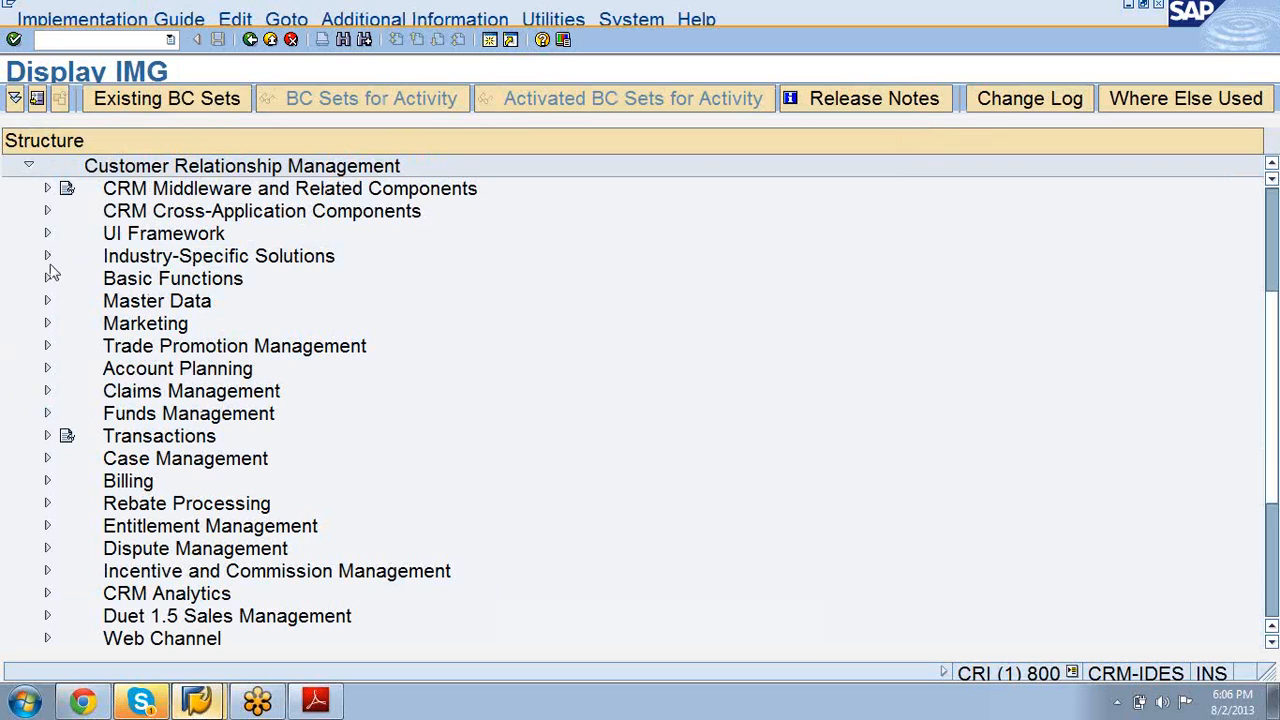
pyautogui.click(47, 301)
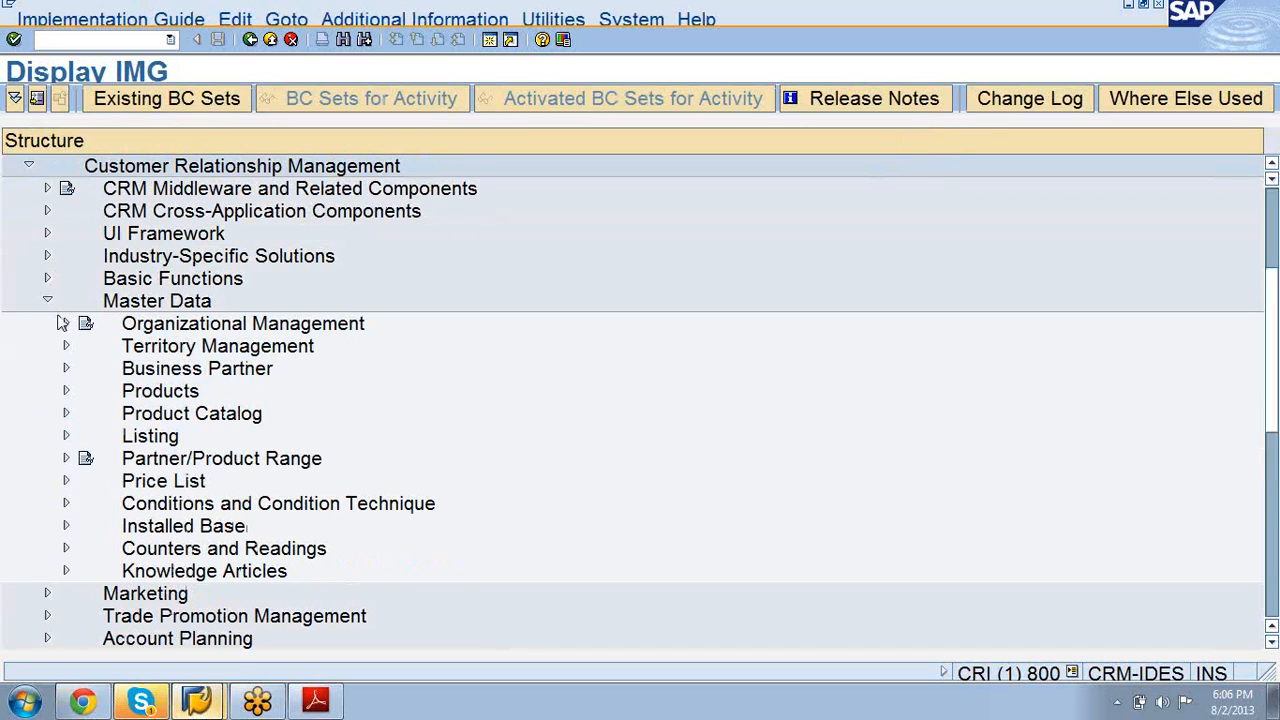
pyautogui.click(66, 323)
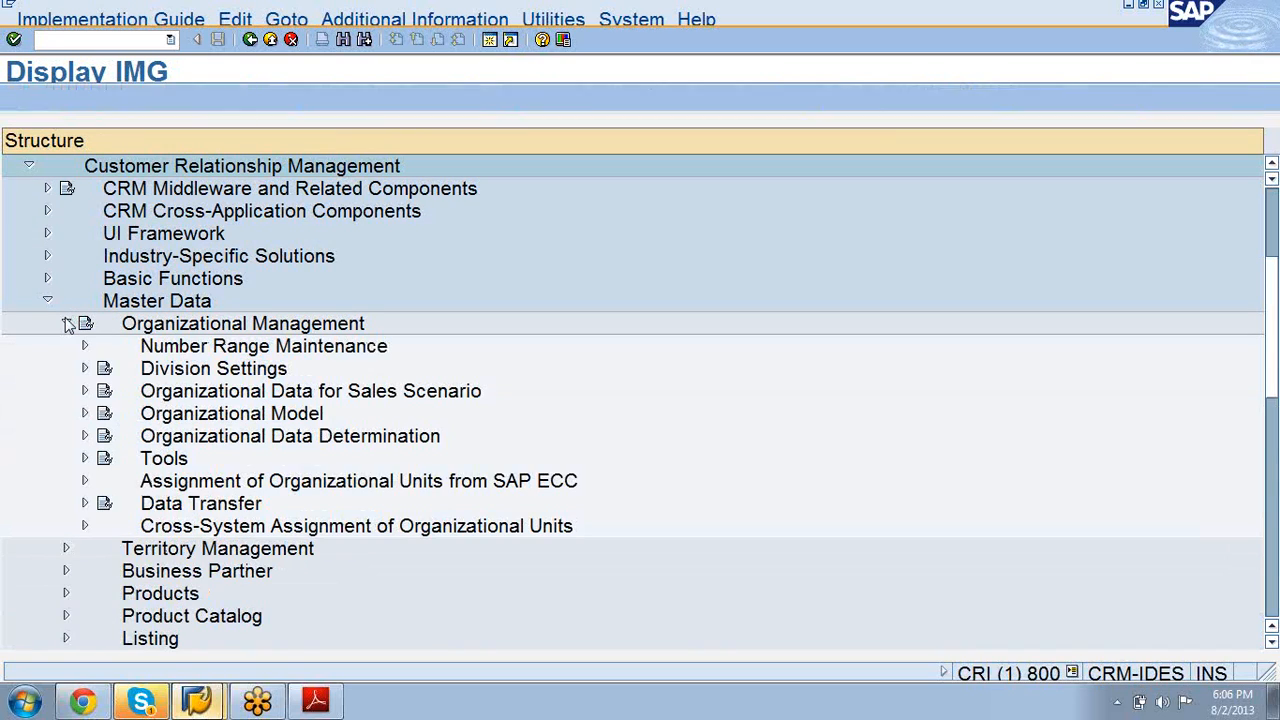
pyautogui.click(86, 437)
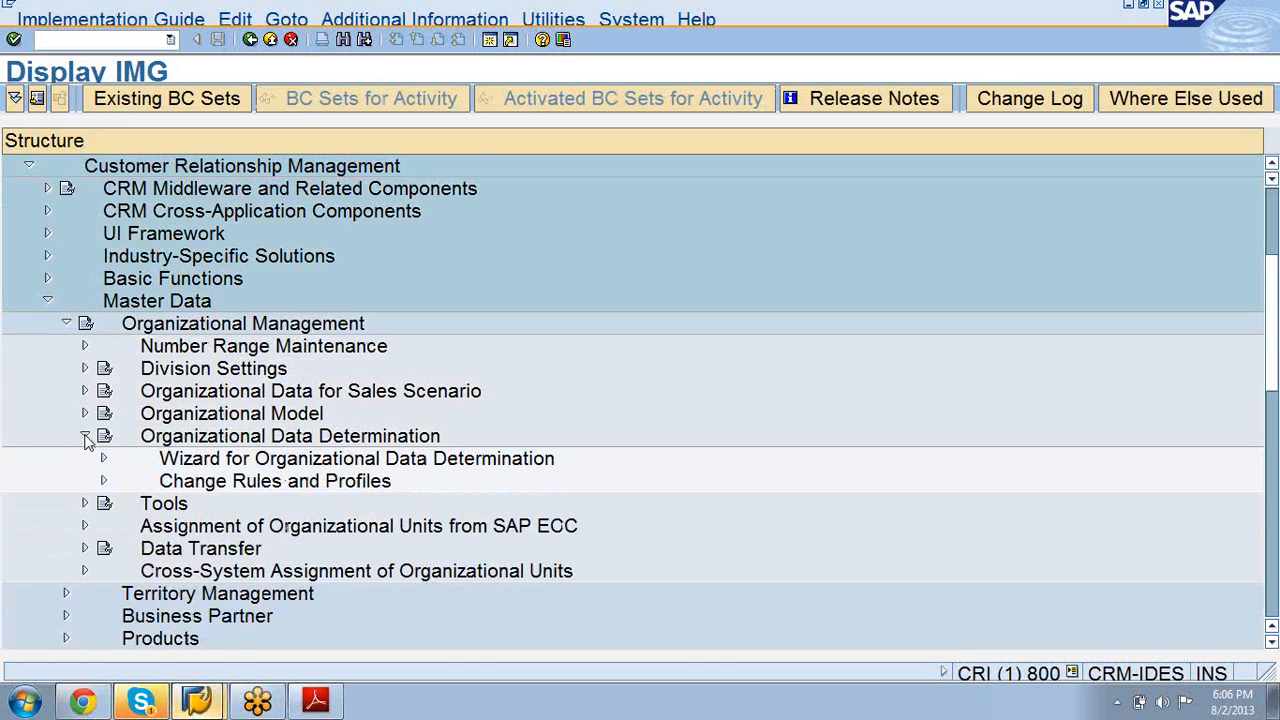
pyautogui.click(104, 482)
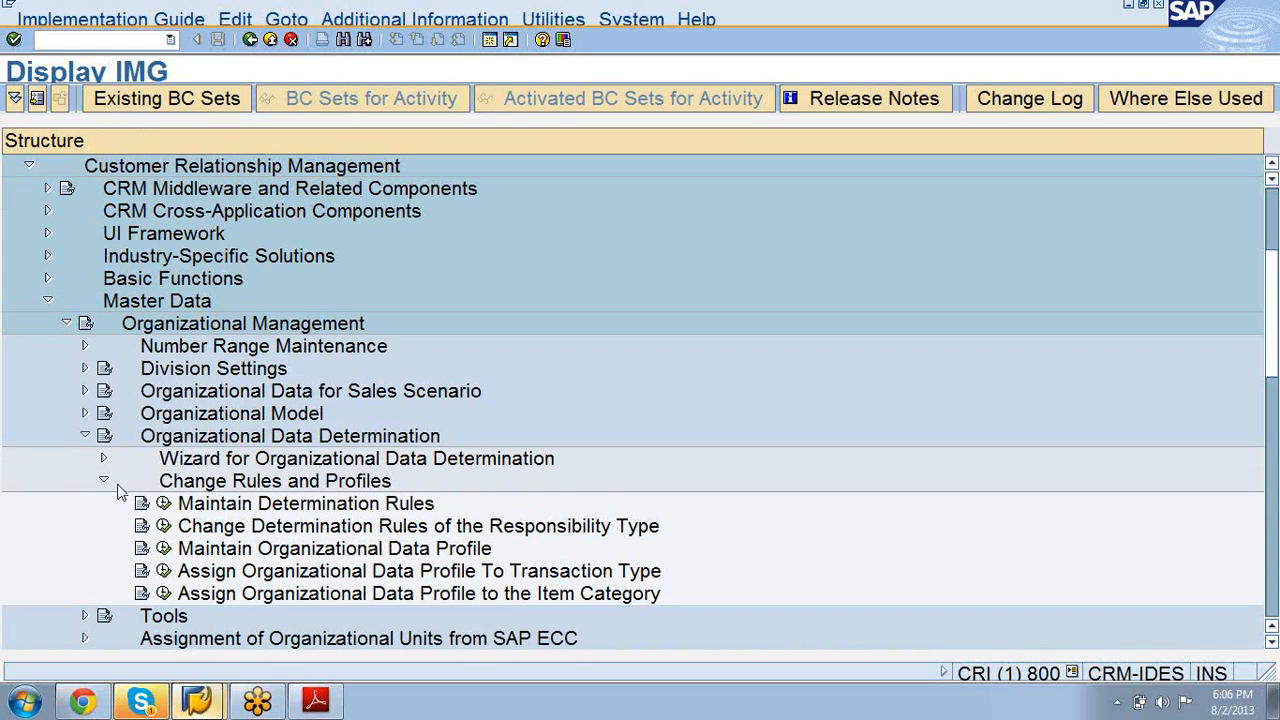
pyautogui.click(175, 501)
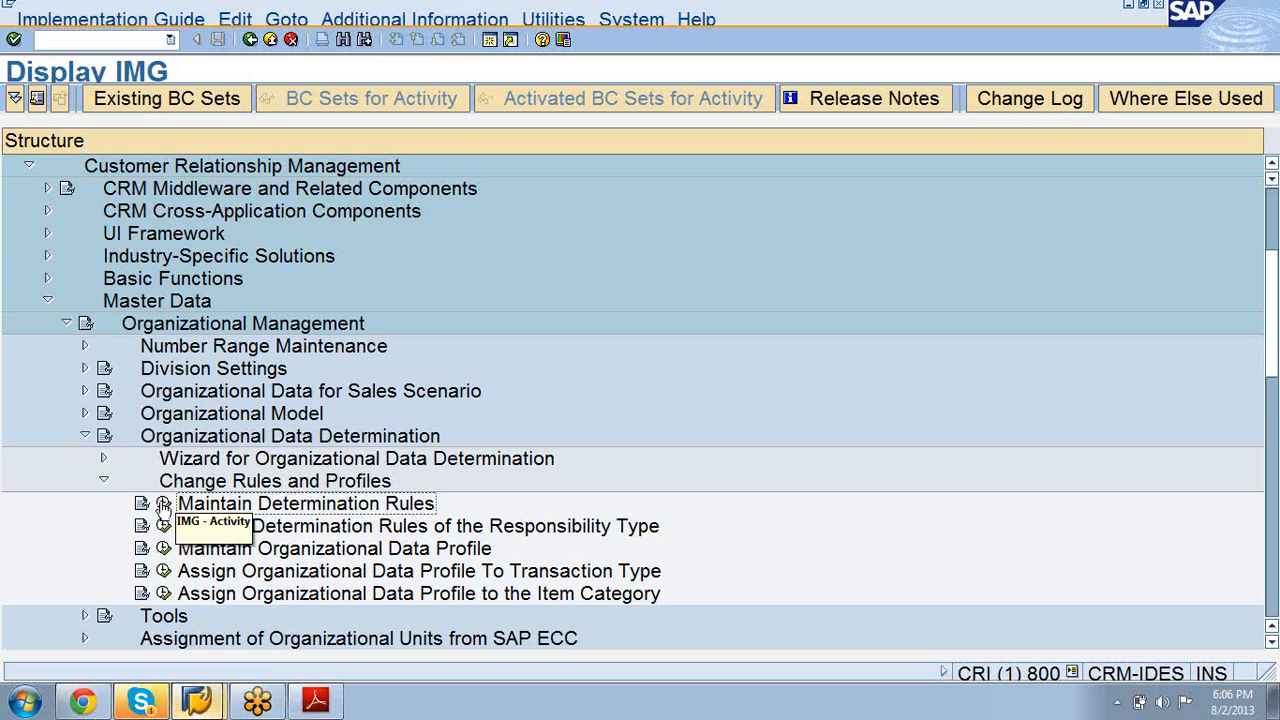
pyautogui.click(163, 504)
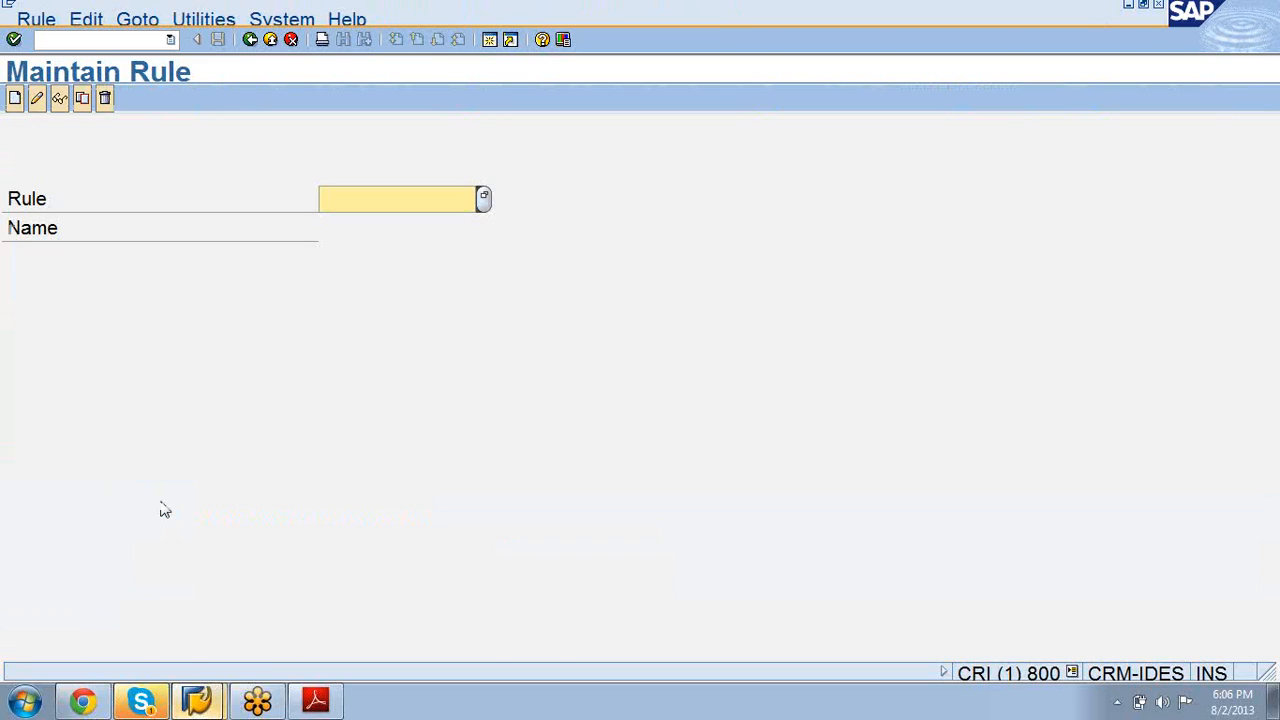
# Step: Enter determination rule 10000164 and bring the training manual back to the front
pyautogui.write('1')
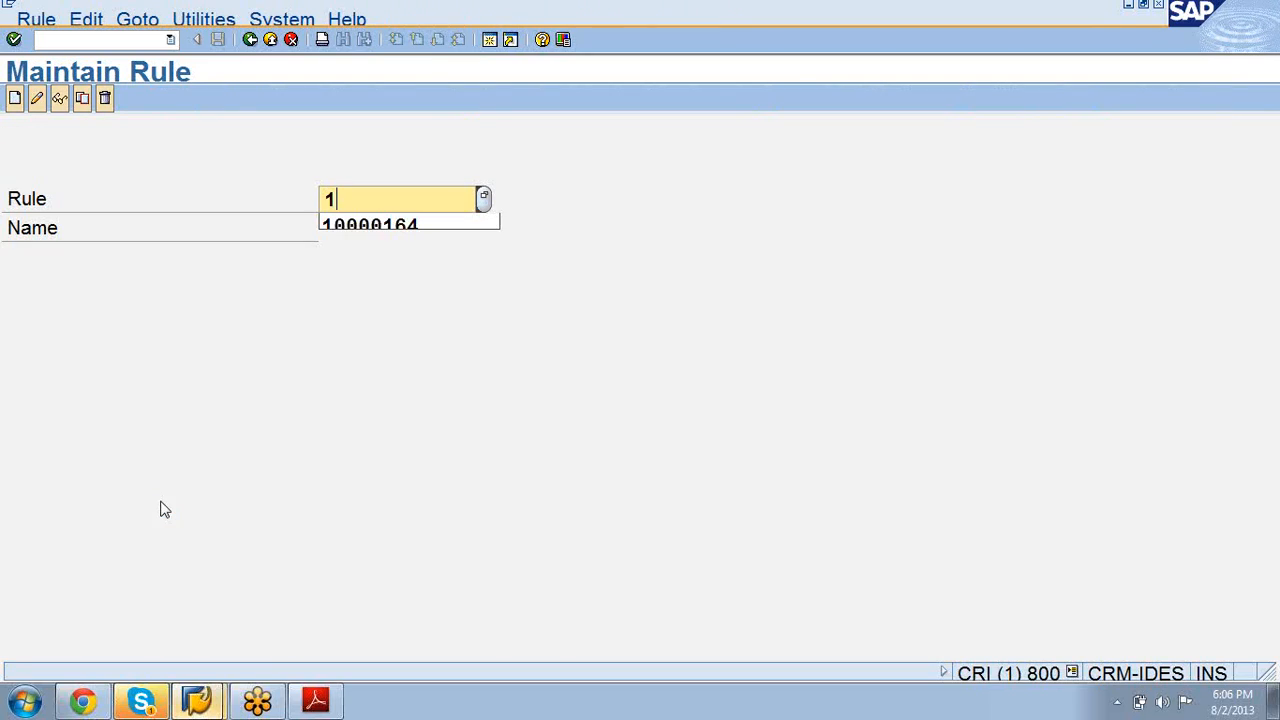
pyautogui.press('Down')
pyautogui.press('Return')
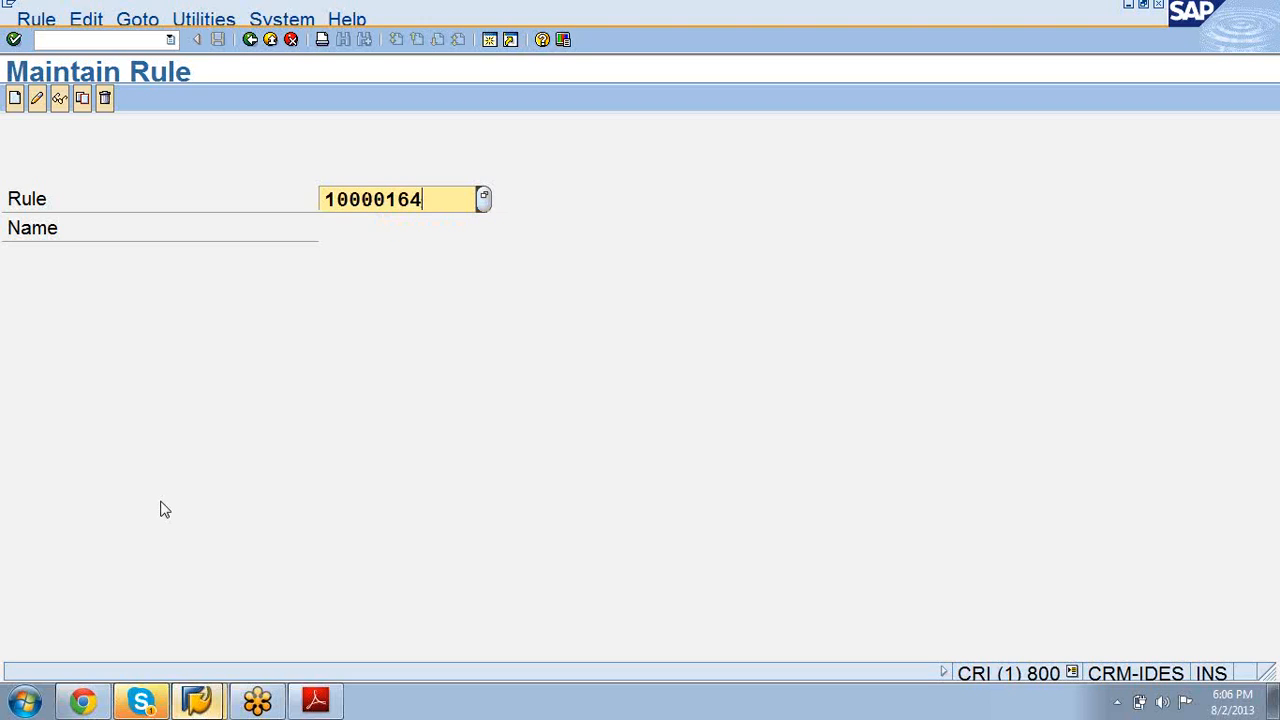
pyautogui.click(315, 700)
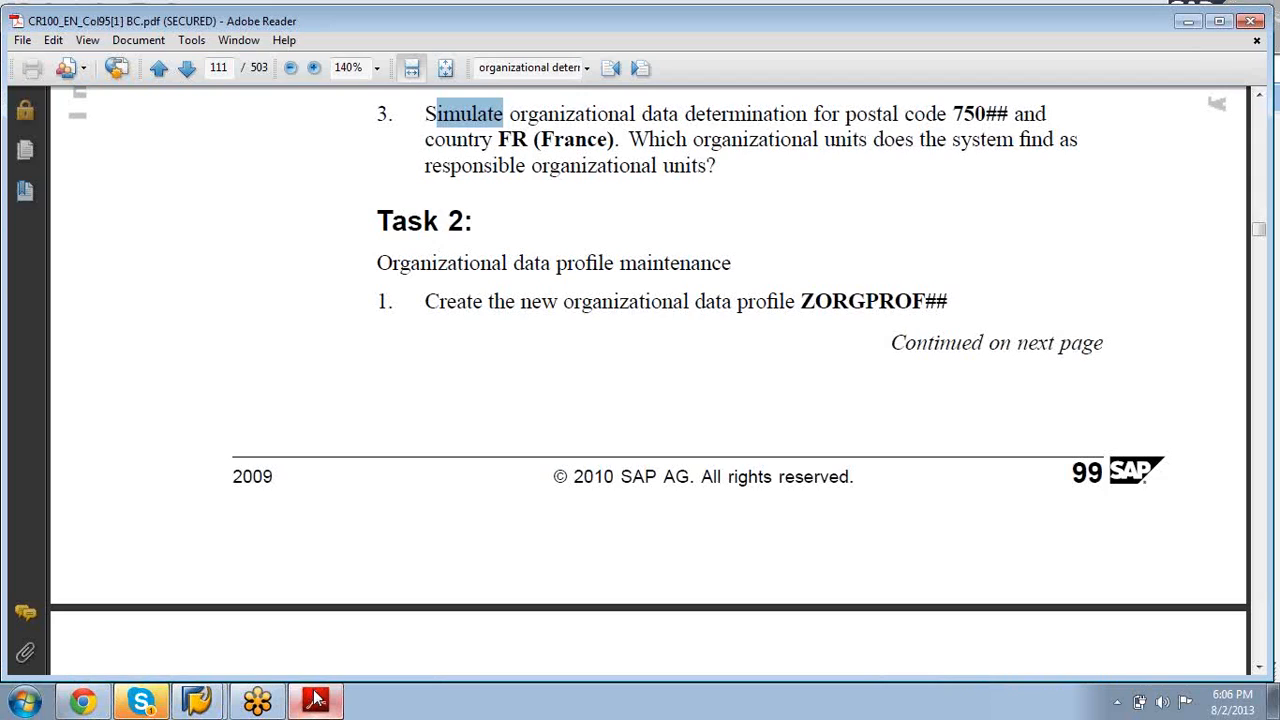
# Step: Scroll back up to the rule 10000164 hint, then minimize Reader to reveal SAP
pyautogui.scroll(5, 315, 700)
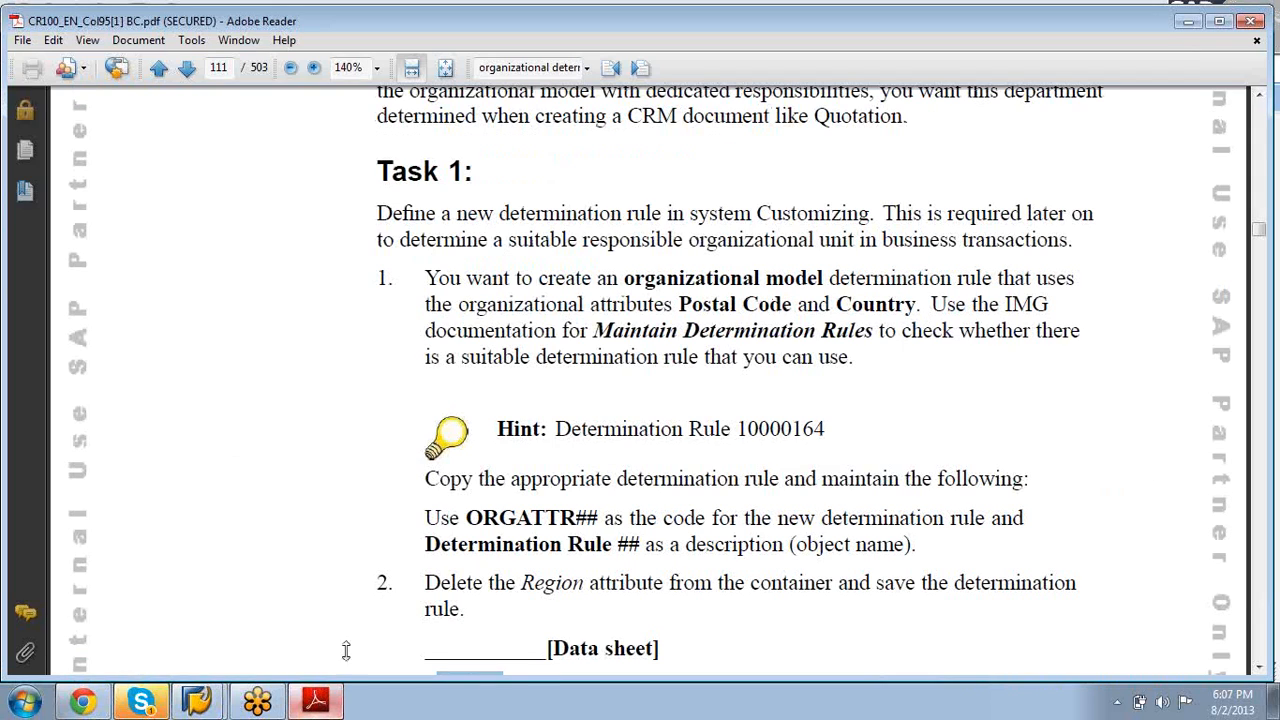
pyautogui.click(1188, 21)
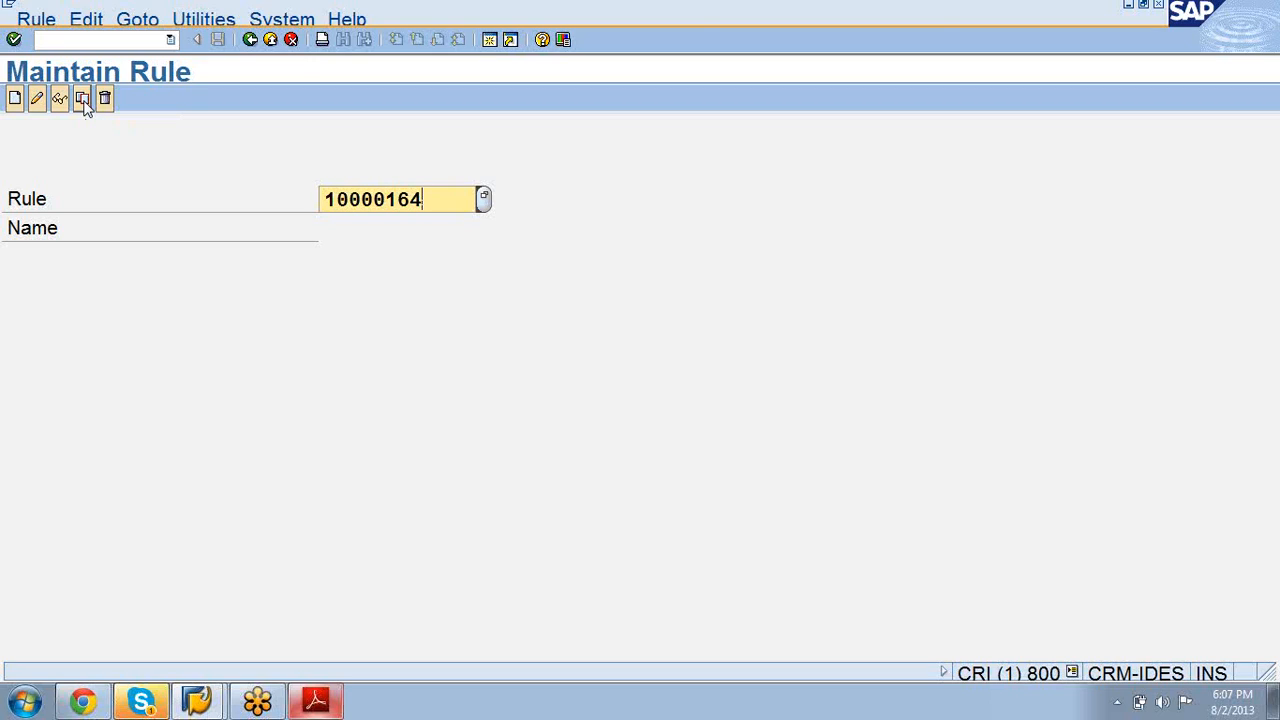
# Step: Clear the Rule field and search for all existing determination rules
pyautogui.press('BackSpace')
pyautogui.press('BackSpace')
pyautogui.press('BackSpace')
pyautogui.press('BackSpace')
pyautogui.press('BackSpace')
pyautogui.press('BackSpace')
pyautogui.press('BackSpace')
pyautogui.press('BackSpace')
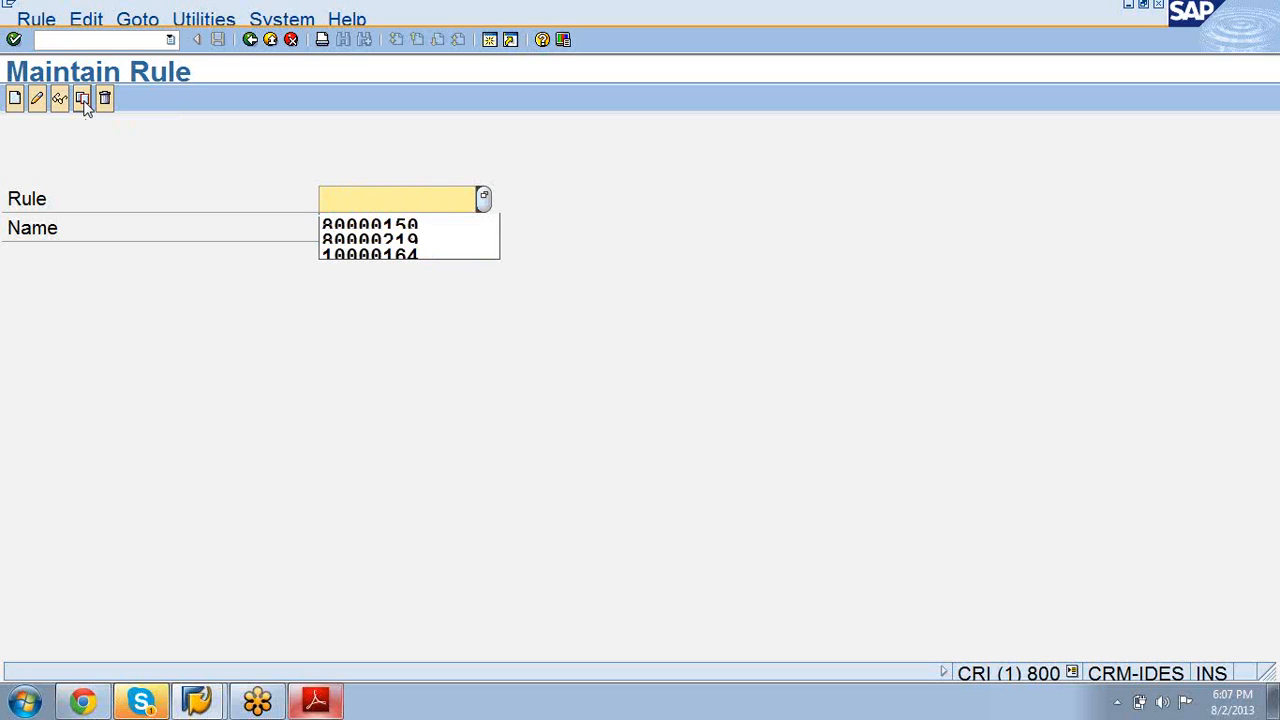
pyautogui.click(84, 102)
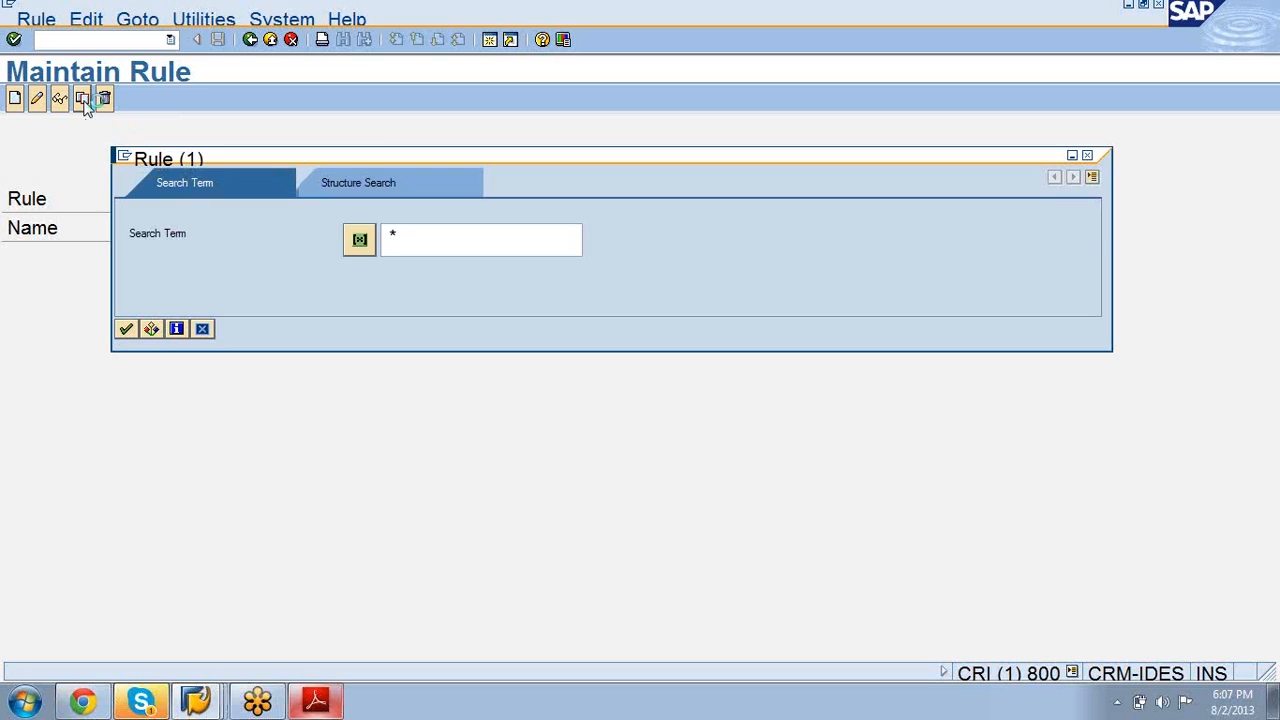
pyautogui.press('Return')
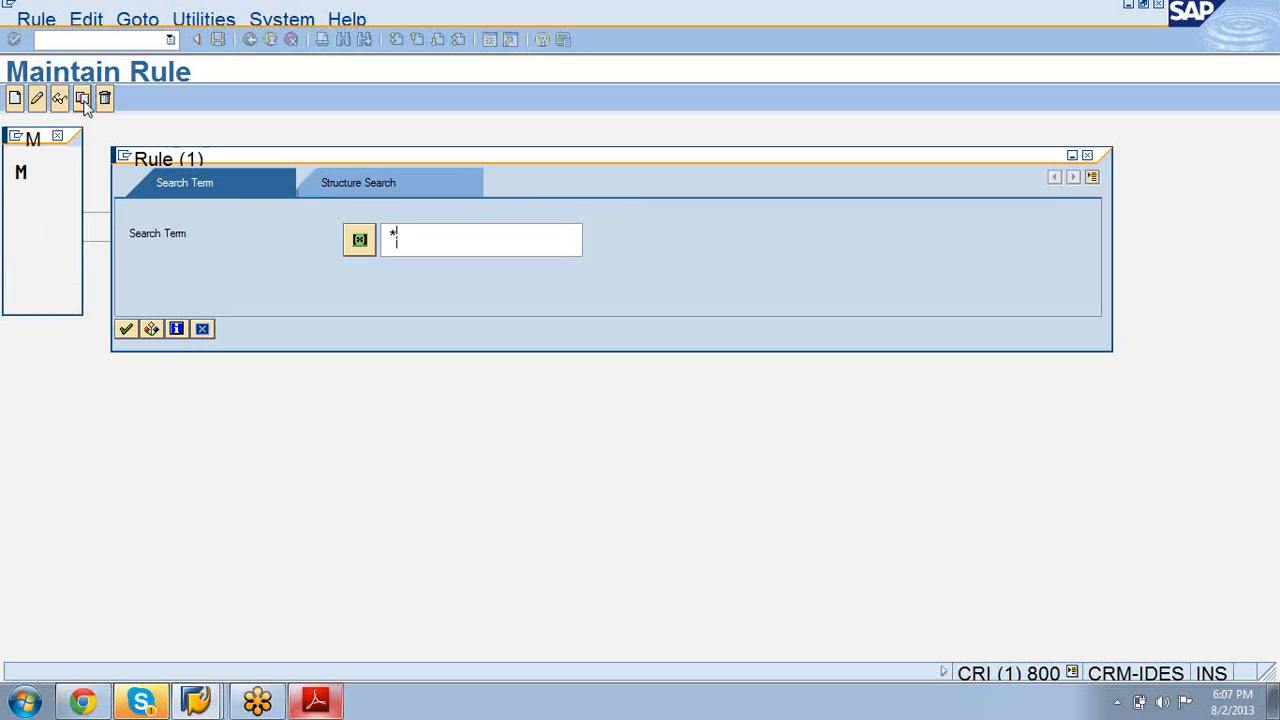
pyautogui.click(127, 330)
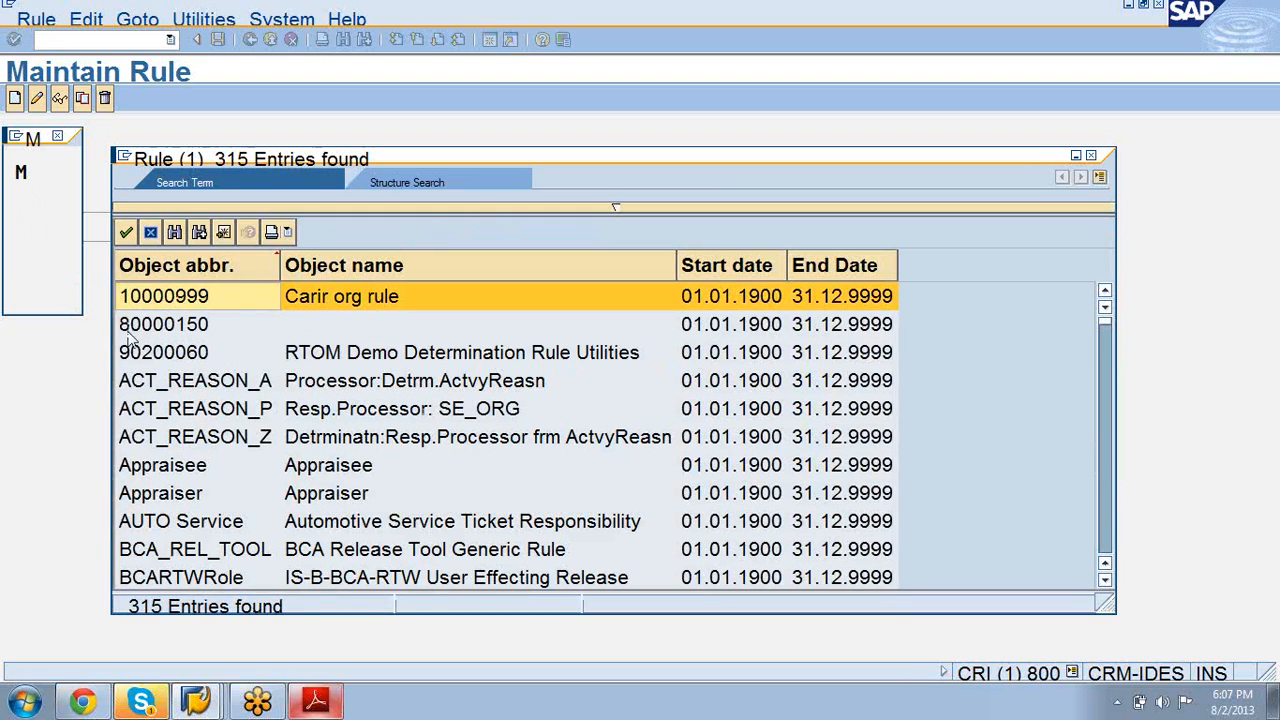
# Step: Scroll through the 315-rule hit list, jump back to its top, and close it
pyautogui.scroll(-2, 145, 500)
pyautogui.scroll(-1, 145, 500)
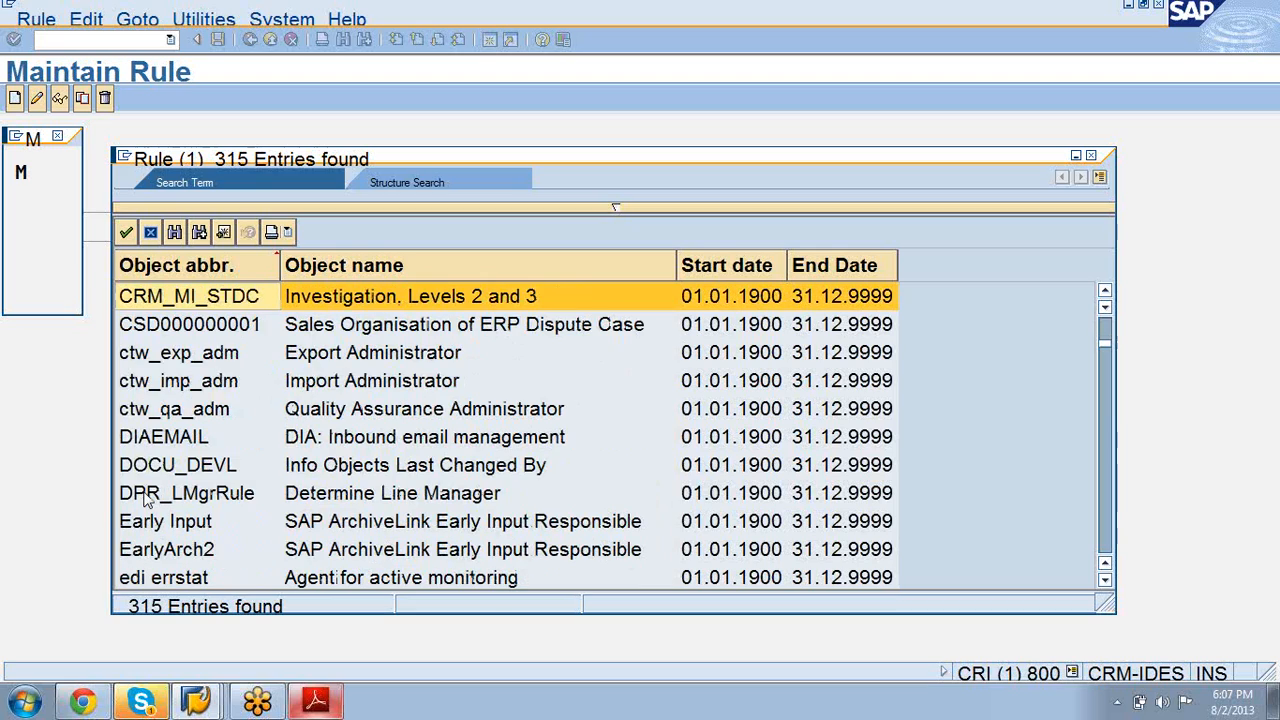
pyautogui.scroll(-3, 145, 500)
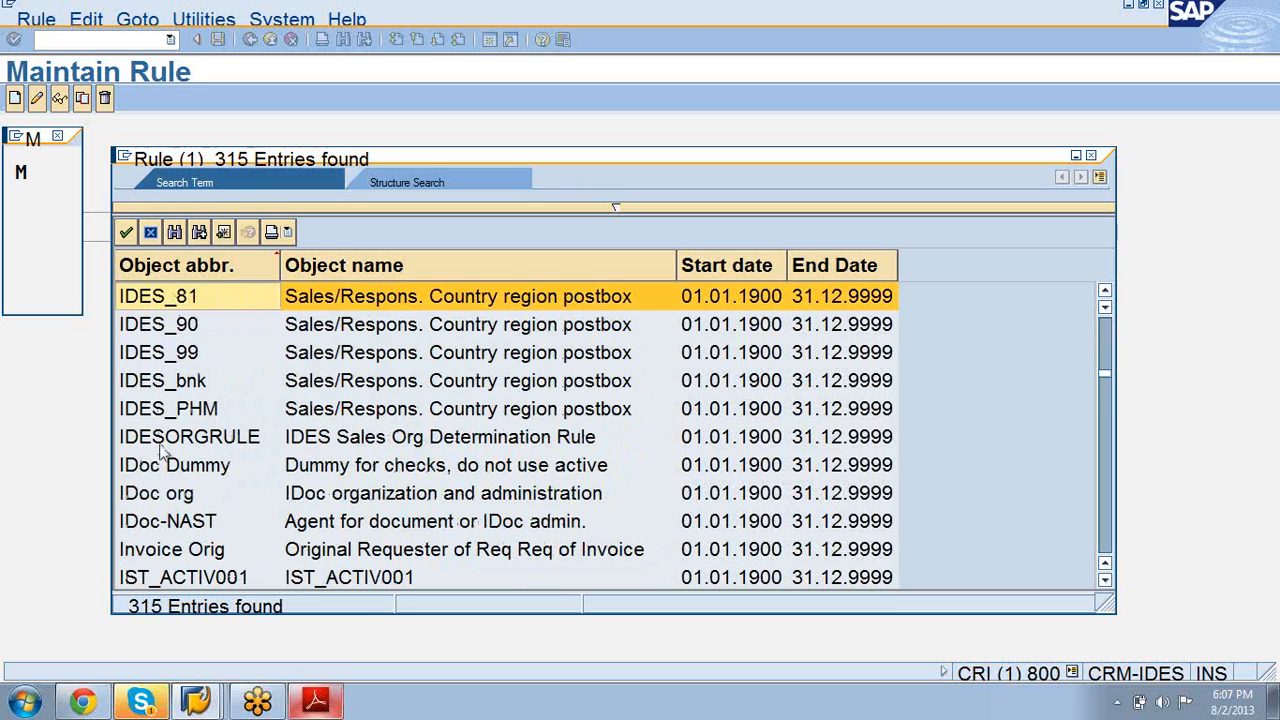
pyautogui.scroll(-1, 330, 362)
pyautogui.scroll(-2, 330, 362)
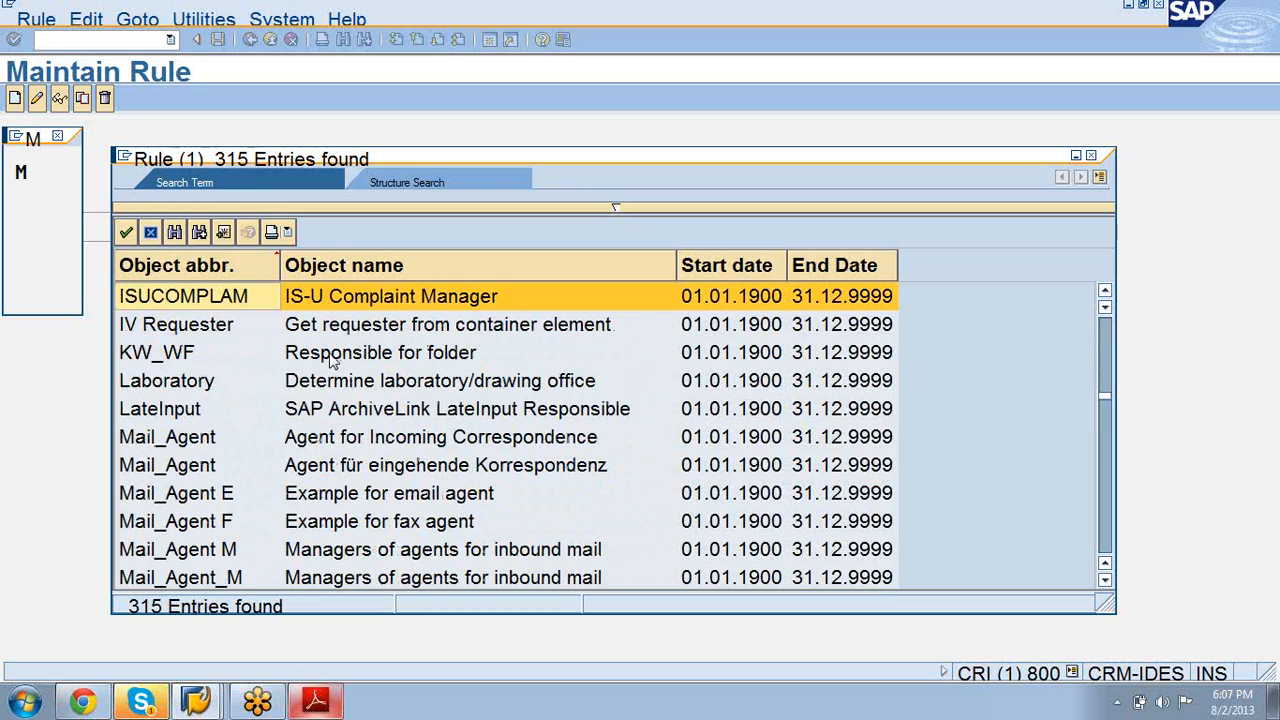
pyautogui.scroll(-2, 330, 362)
pyautogui.scroll(-4, 330, 362)
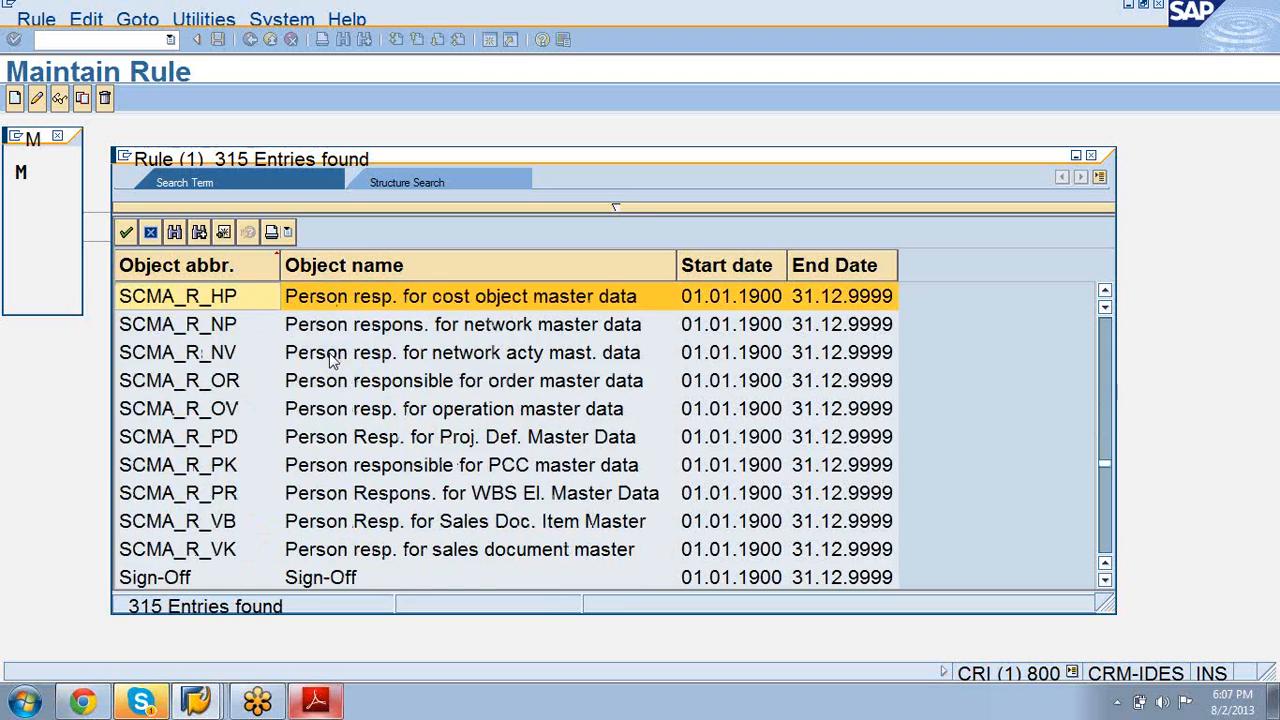
pyautogui.scroll(-4, 330, 362)
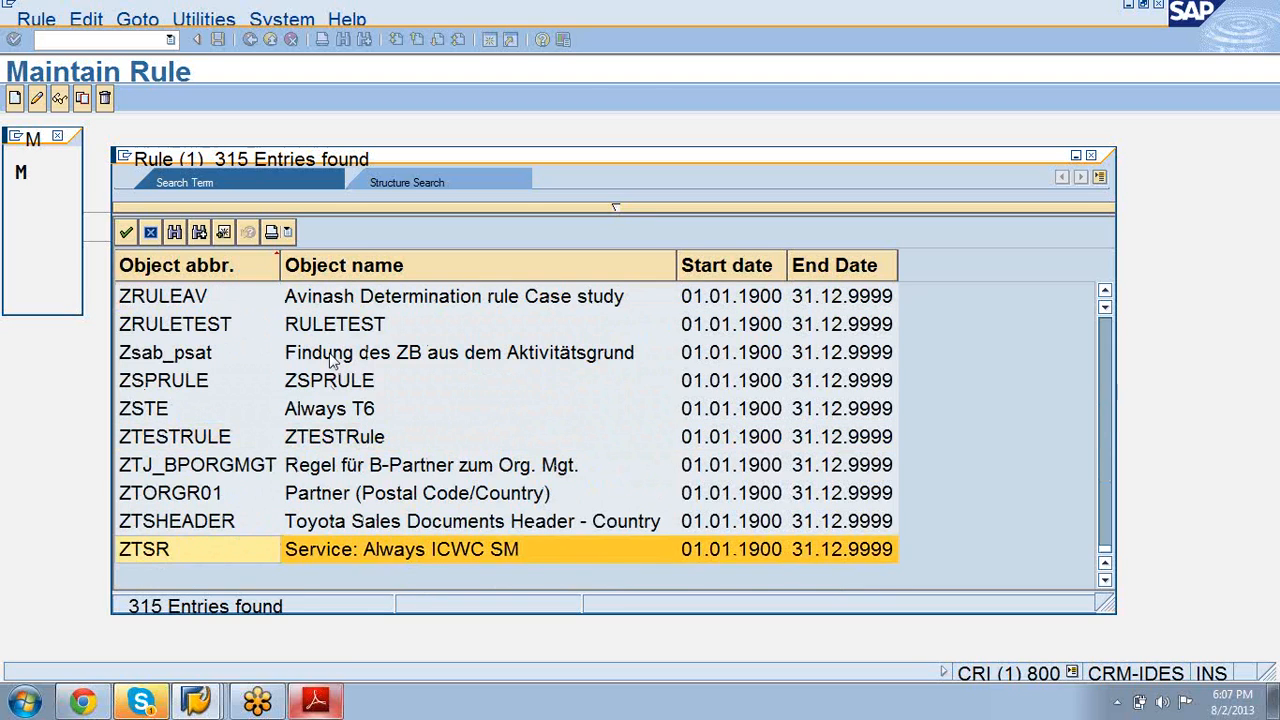
pyautogui.press('pageup')
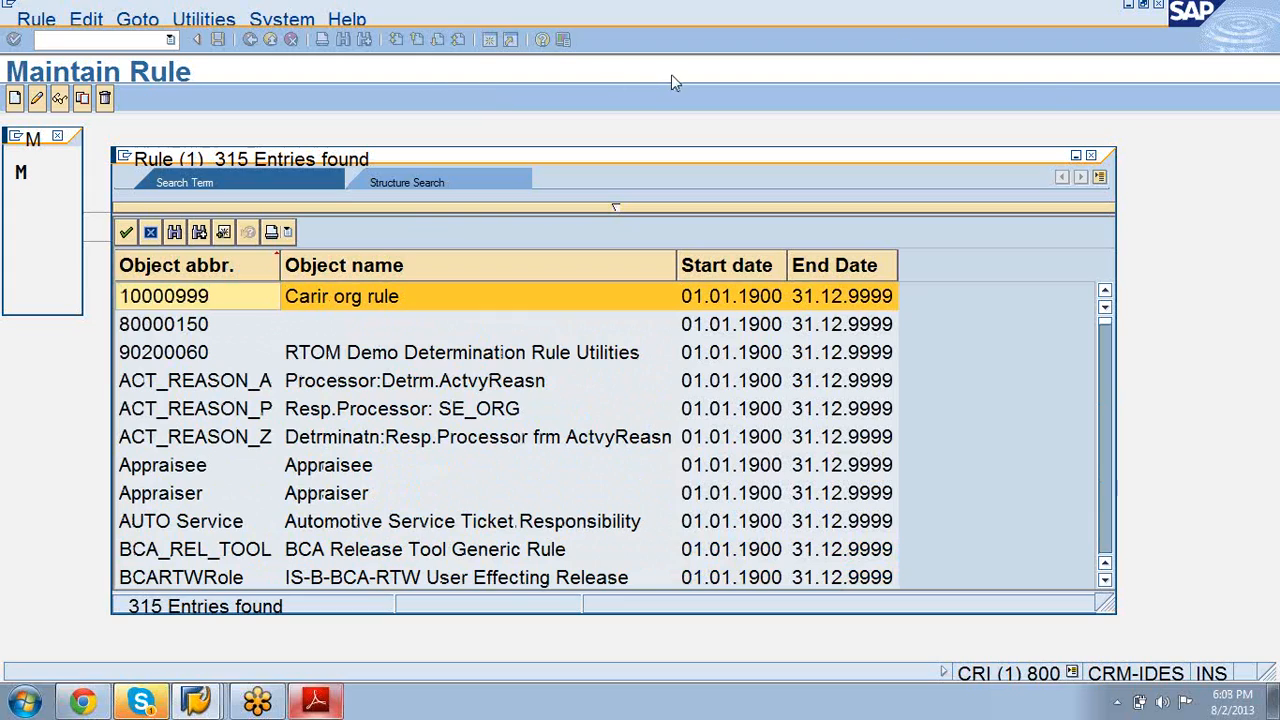
pyautogui.click(1091, 156)
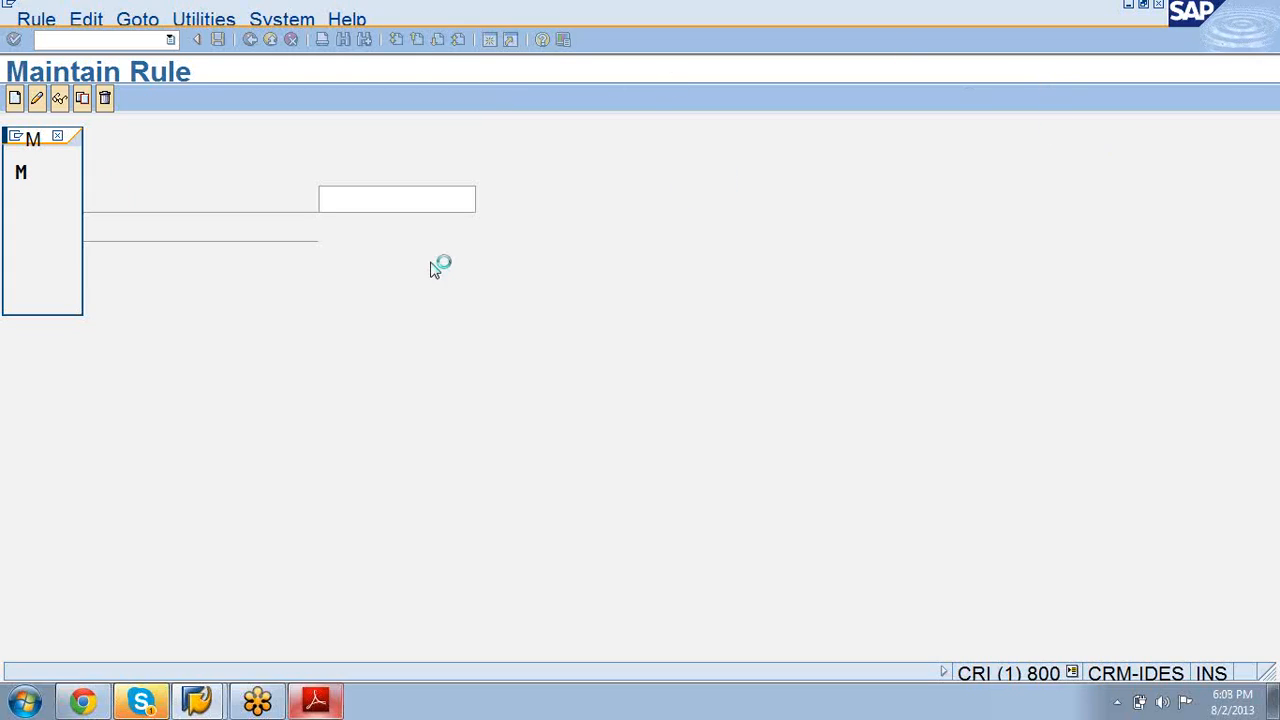
# Step: Try copying rule 10000164 as ORGMAN_77, which triggers an 'abbreviation already exists' warning
pyautogui.write('1')
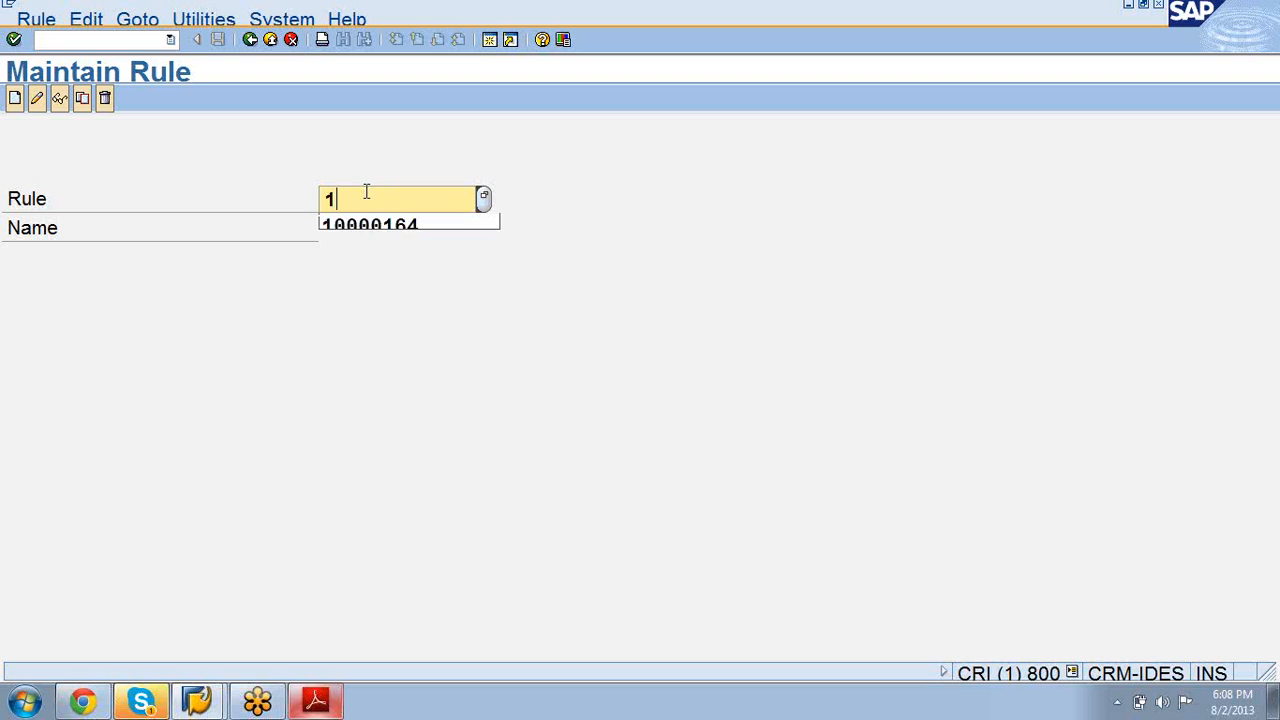
pyautogui.click(366, 223)
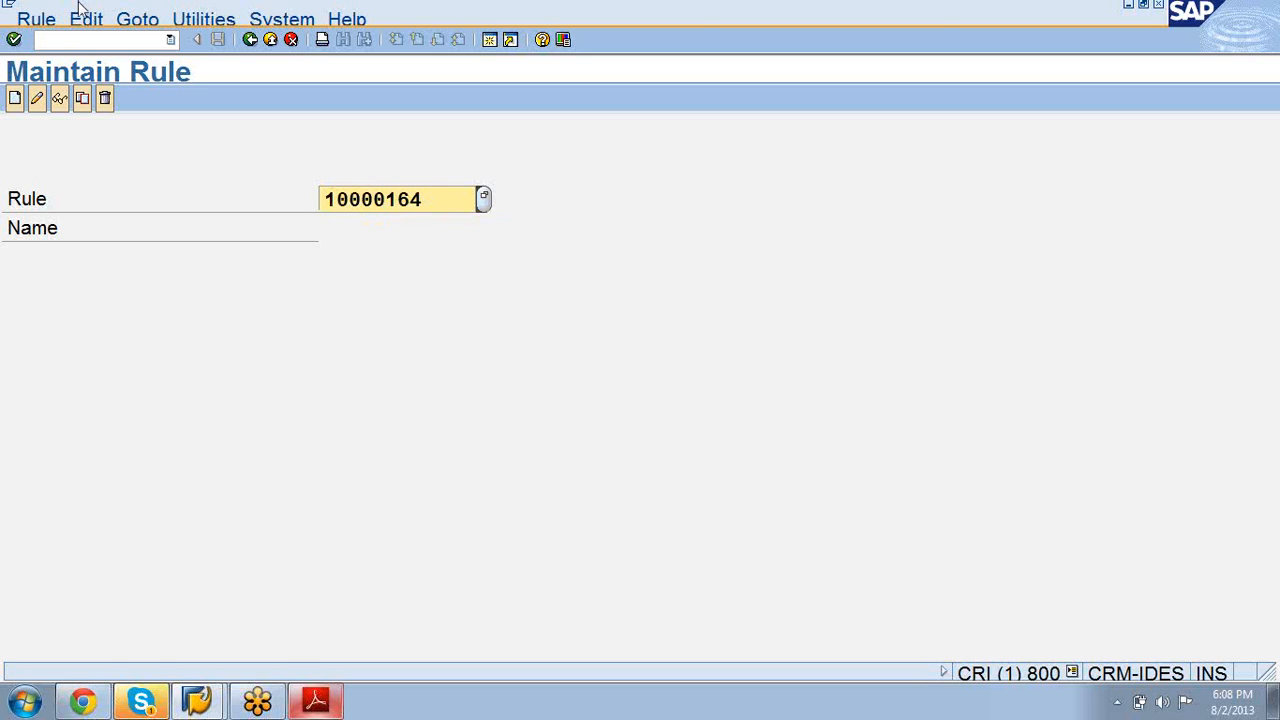
pyautogui.click(82, 99)
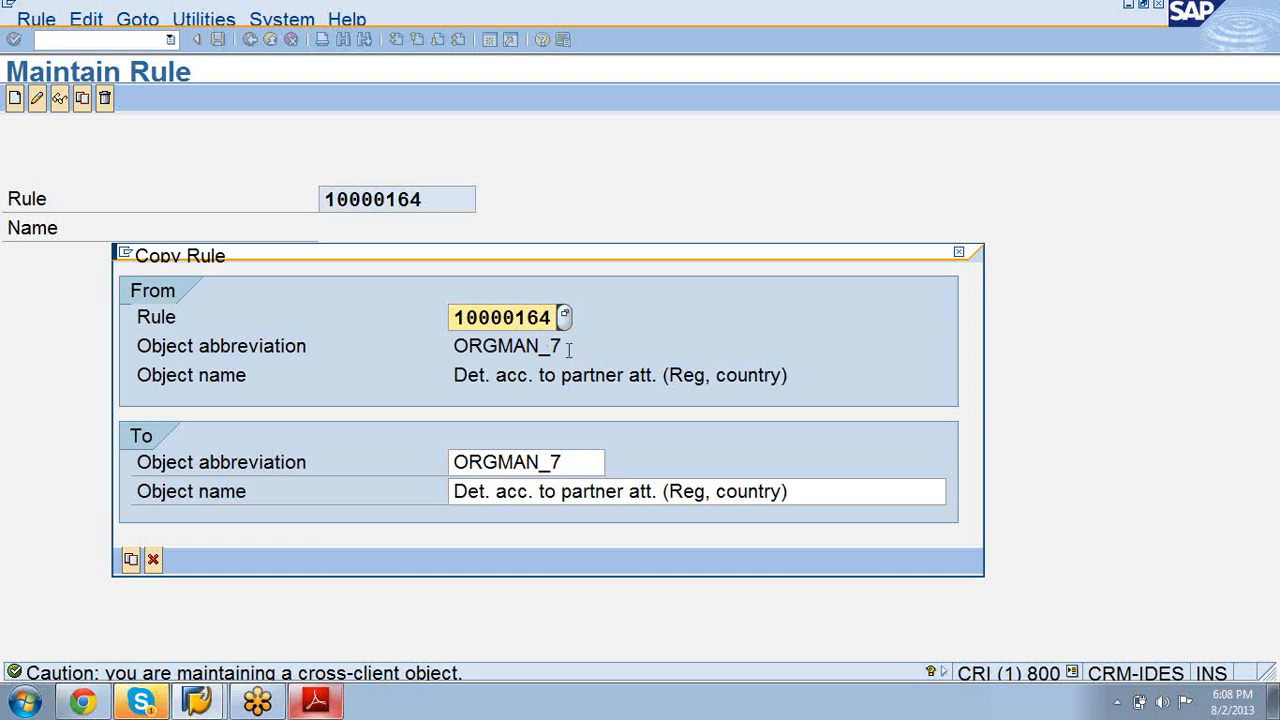
pyautogui.click(569, 465)
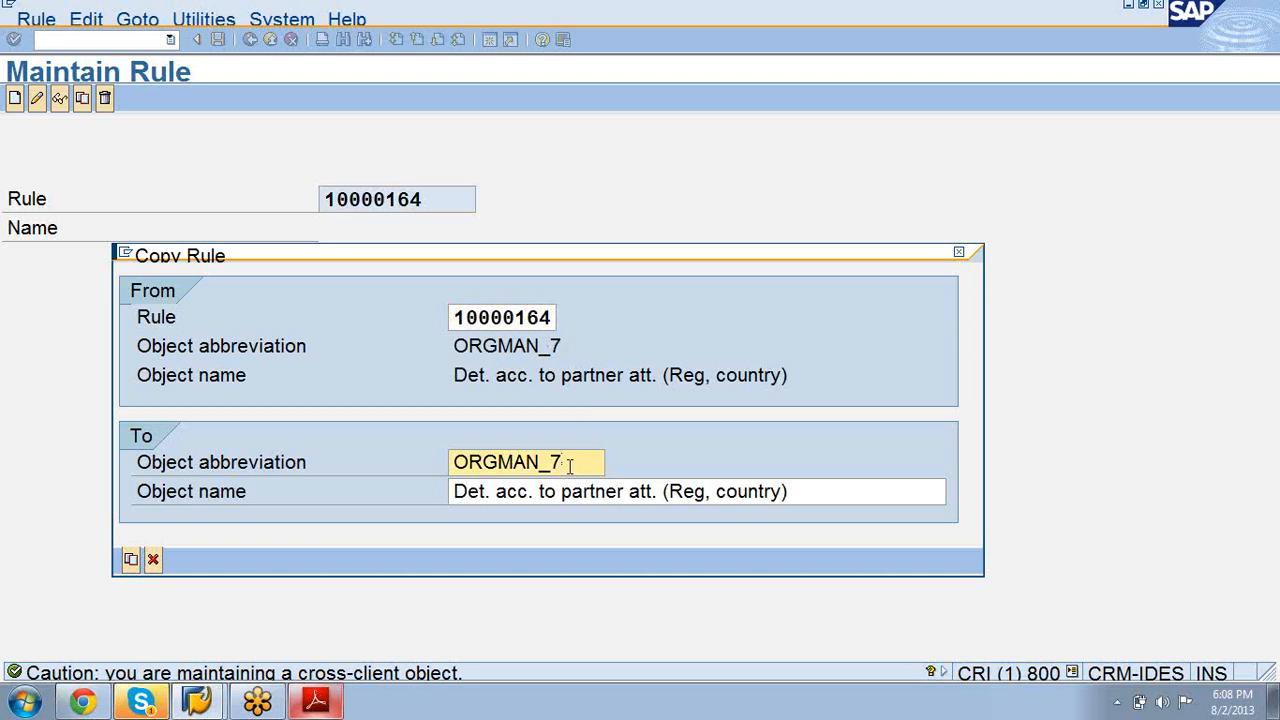
pyautogui.press('BackSpace')
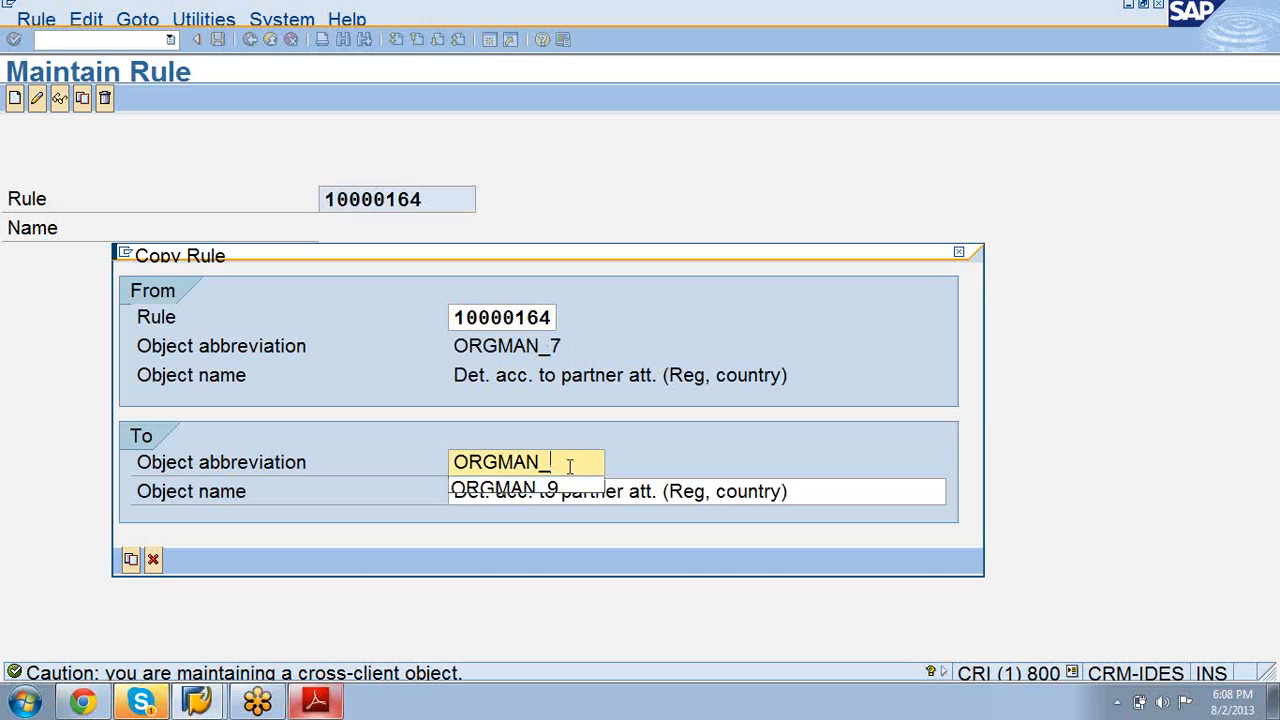
pyautogui.write('77')
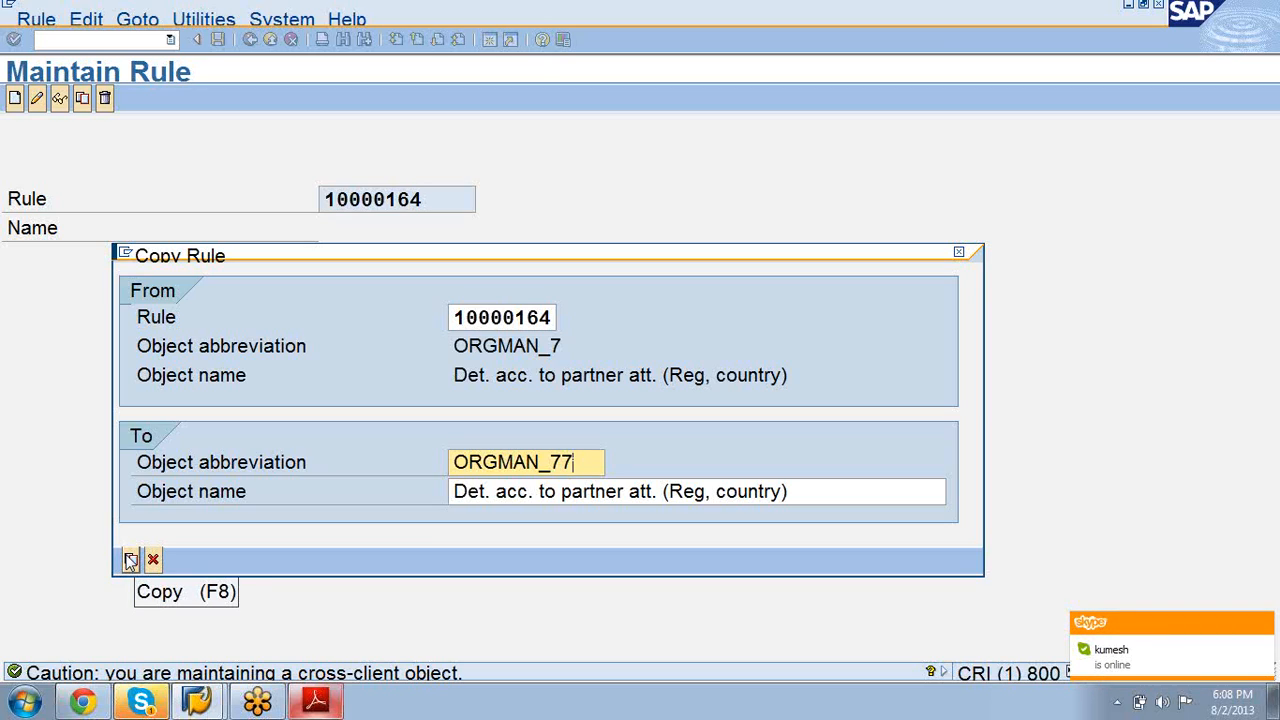
pyautogui.click(130, 560)
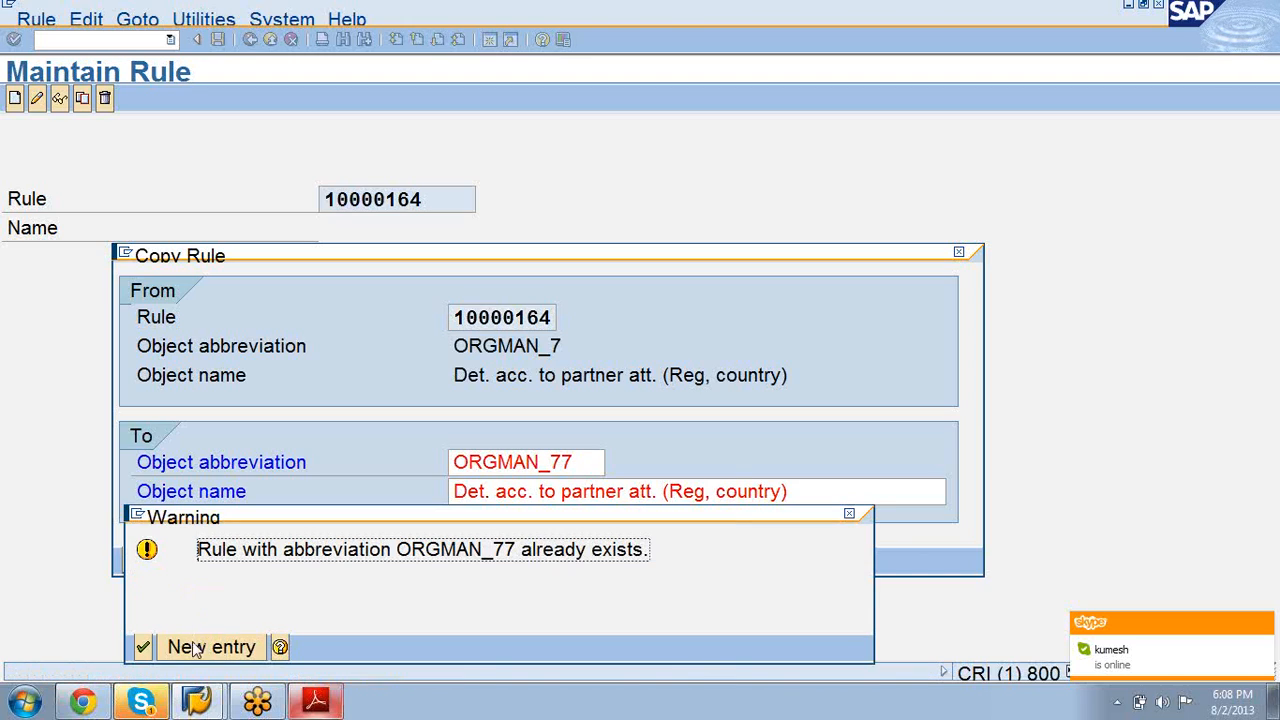
# Step: Dismiss the warning and copy rule 10000164 again as ORGMAN_99, saved as a local object
pyautogui.click(858, 517)
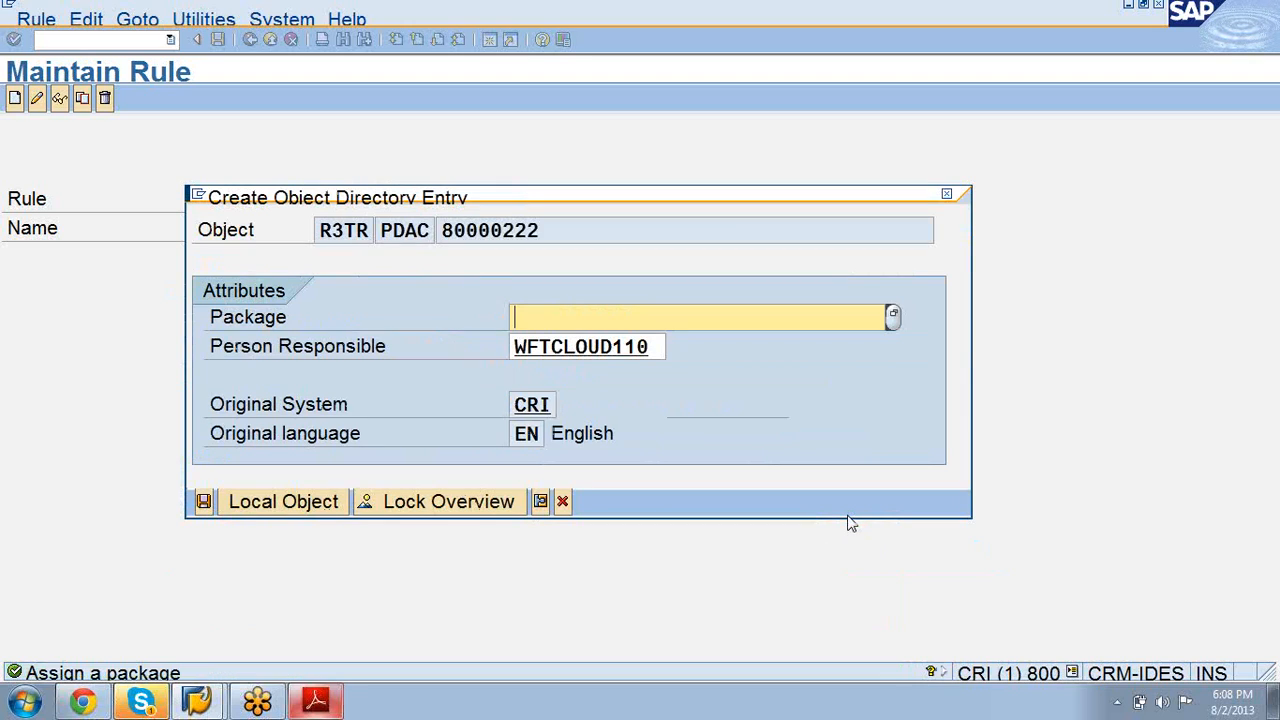
pyautogui.click(562, 502)
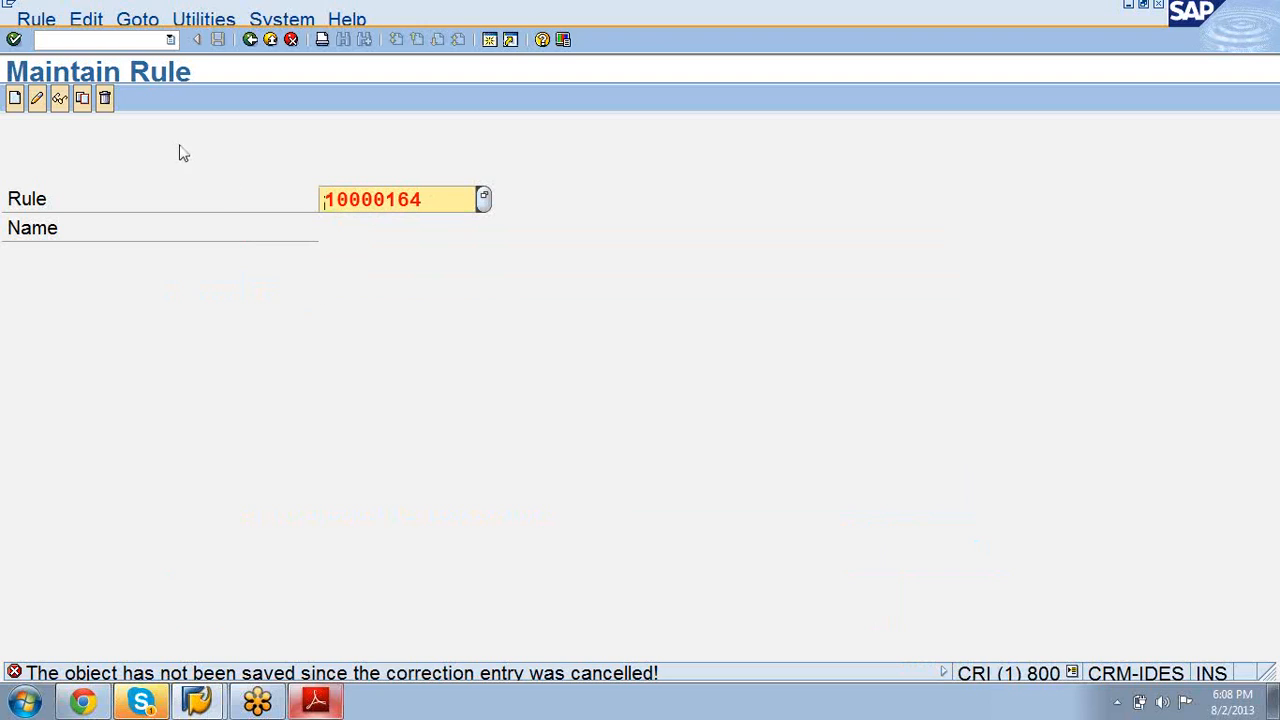
pyautogui.click(83, 100)
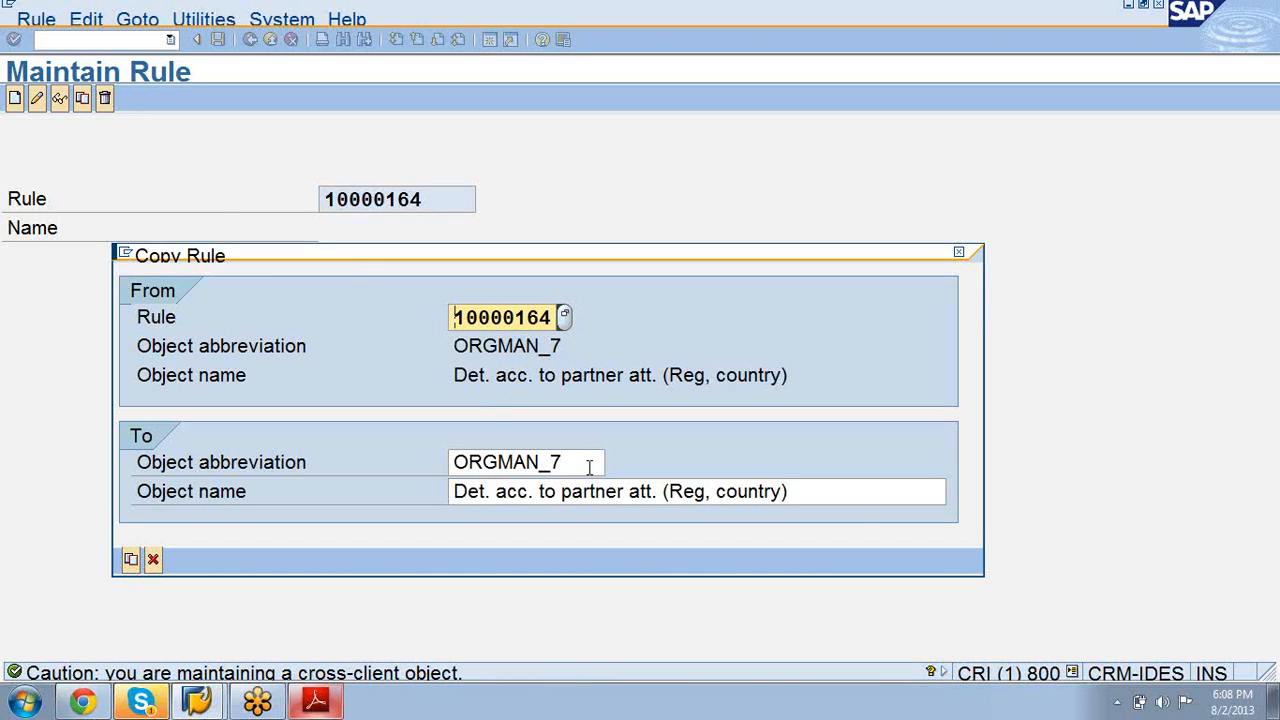
pyautogui.click(589, 467)
pyautogui.press('BackSpace')
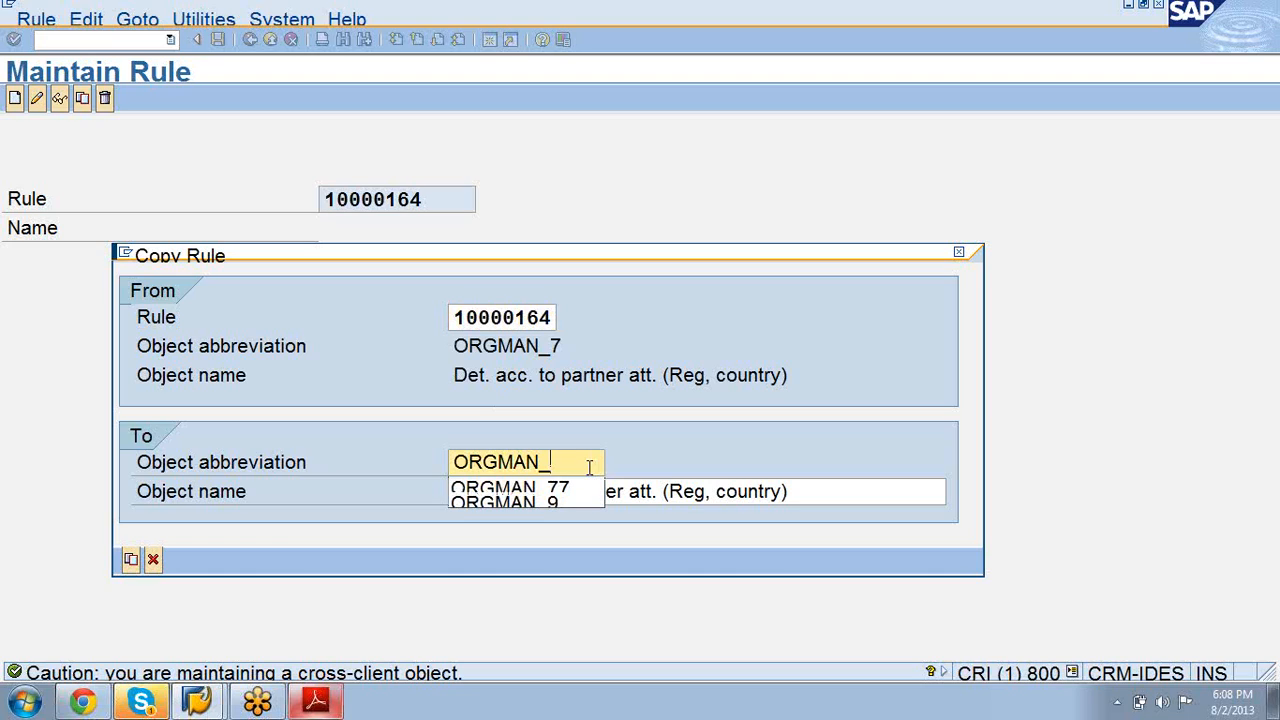
pyautogui.write('99')
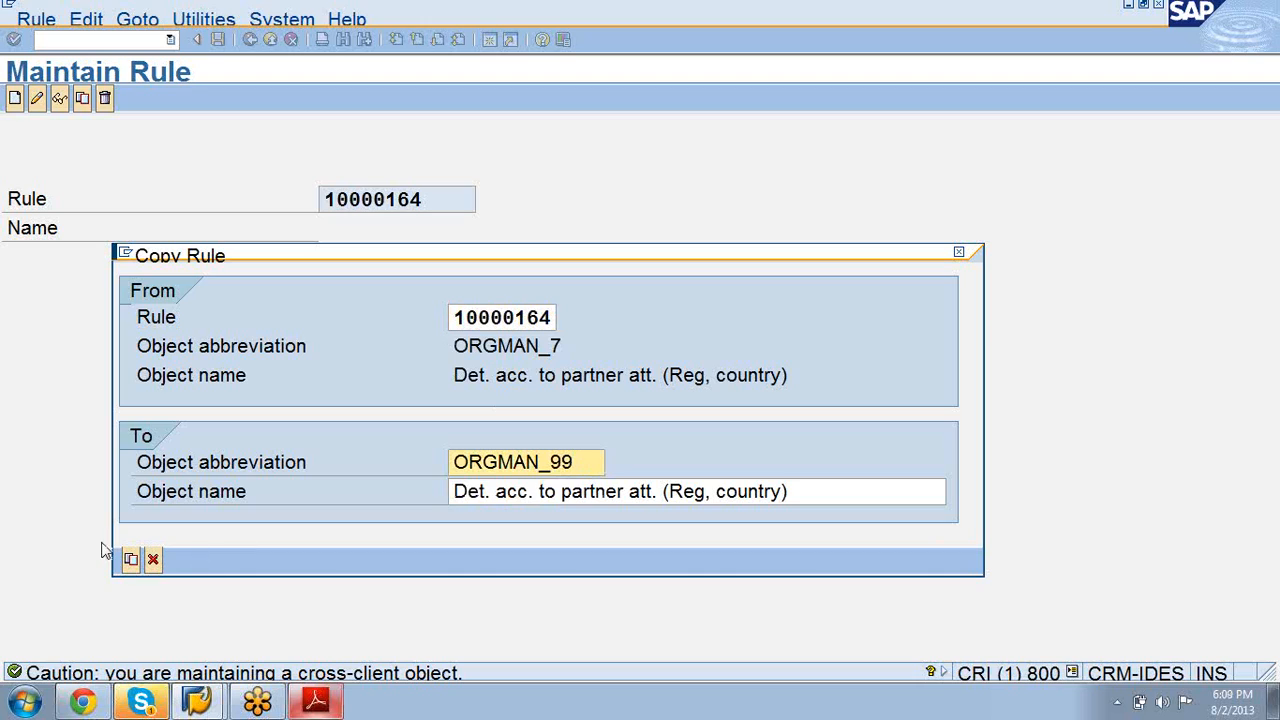
pyautogui.click(130, 558)
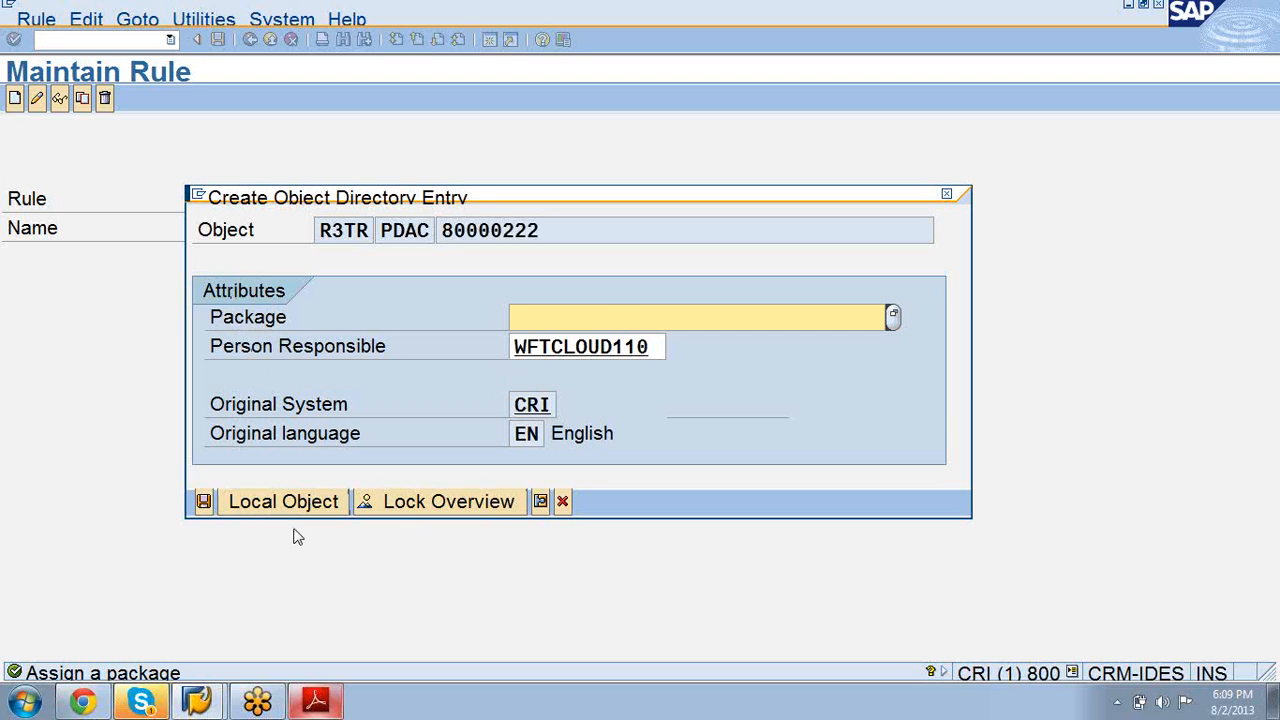
pyautogui.click(274, 502)
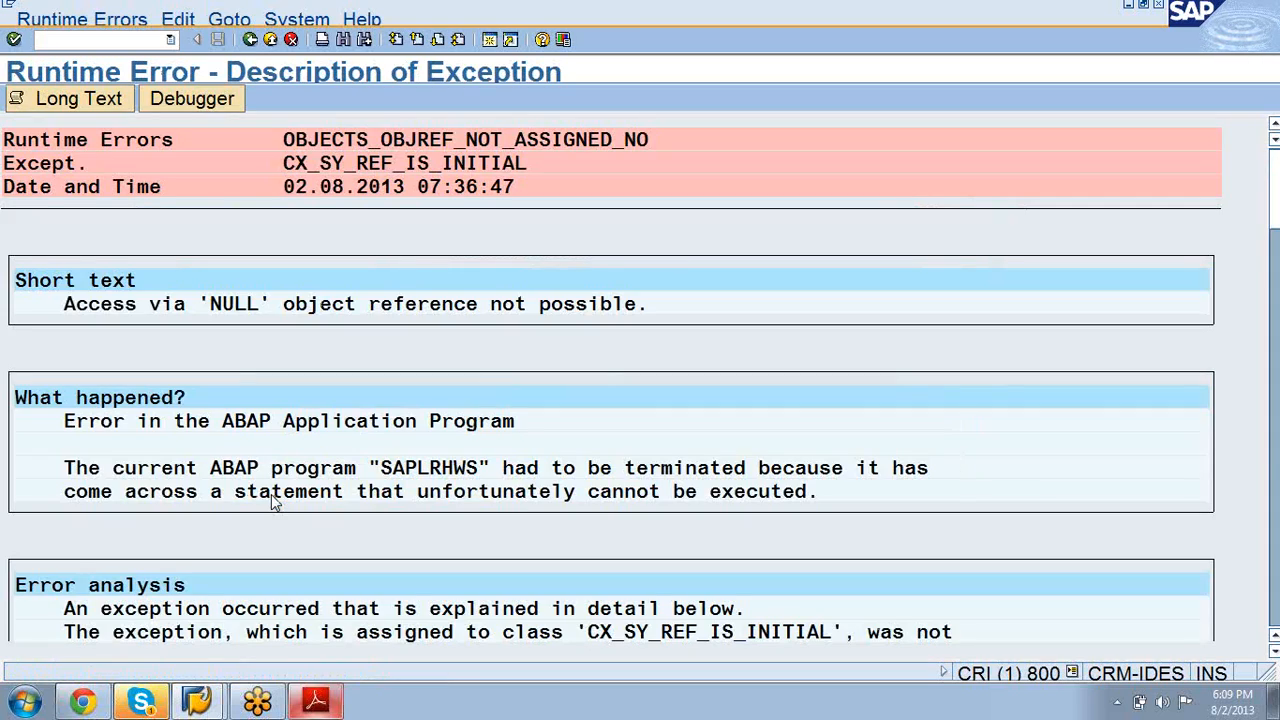
# Step: Leave the runtime error screen and recall the /nspro command from history
pyautogui.click(250, 40)
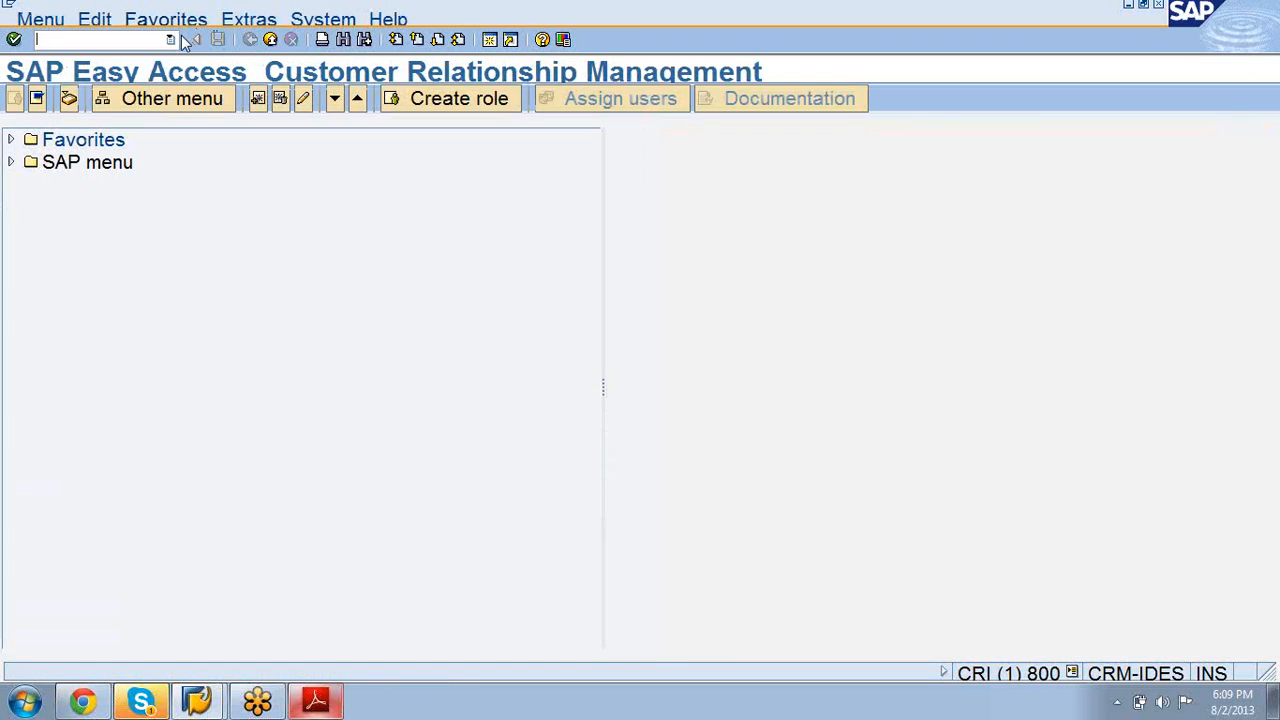
pyautogui.click(171, 40)
pyautogui.click(149, 55)
# Step: Run /nspro and open Maintain Determination Rules under CRM Organizational Data Determination in the Reference IMG
pyautogui.press('Return')
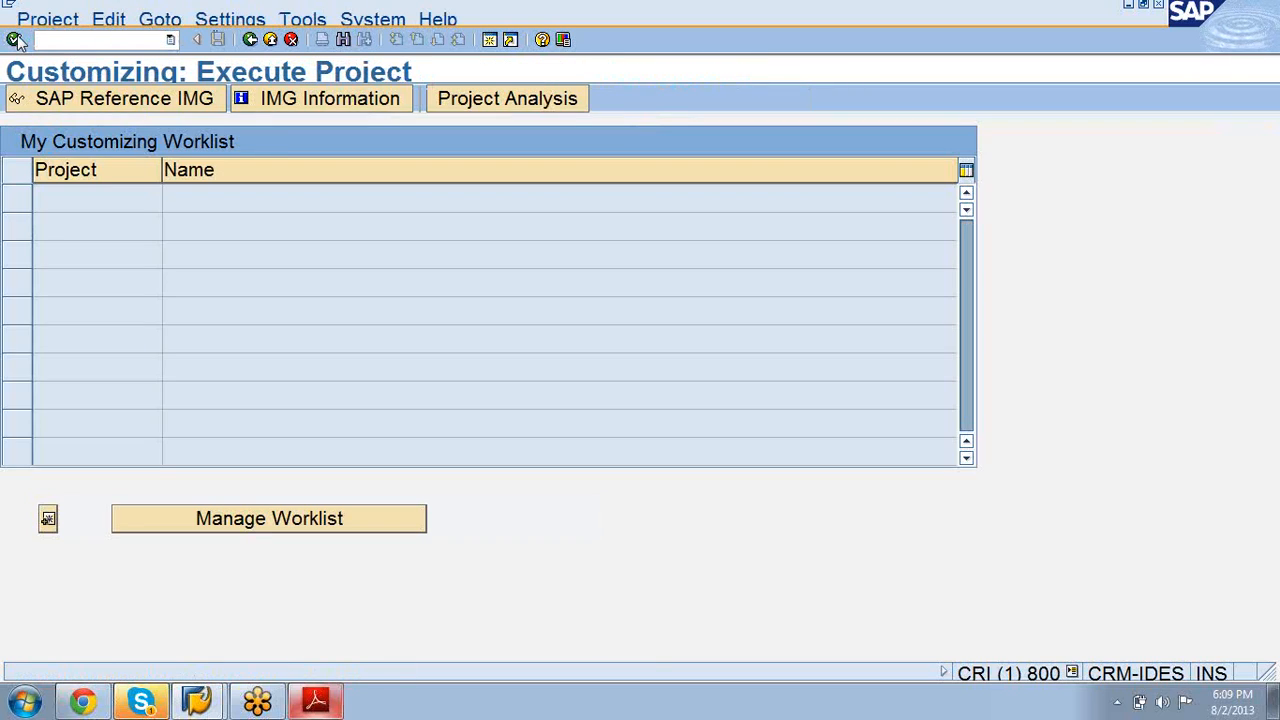
pyautogui.click(87, 102)
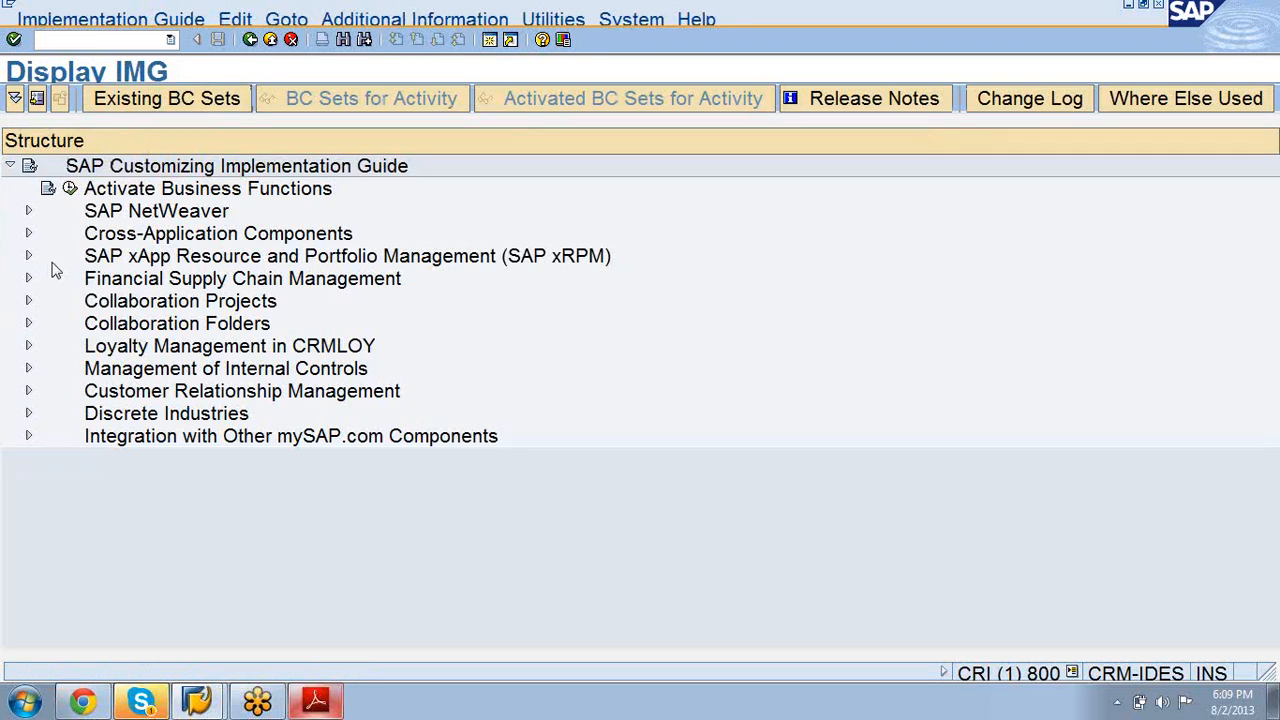
pyautogui.click(29, 391)
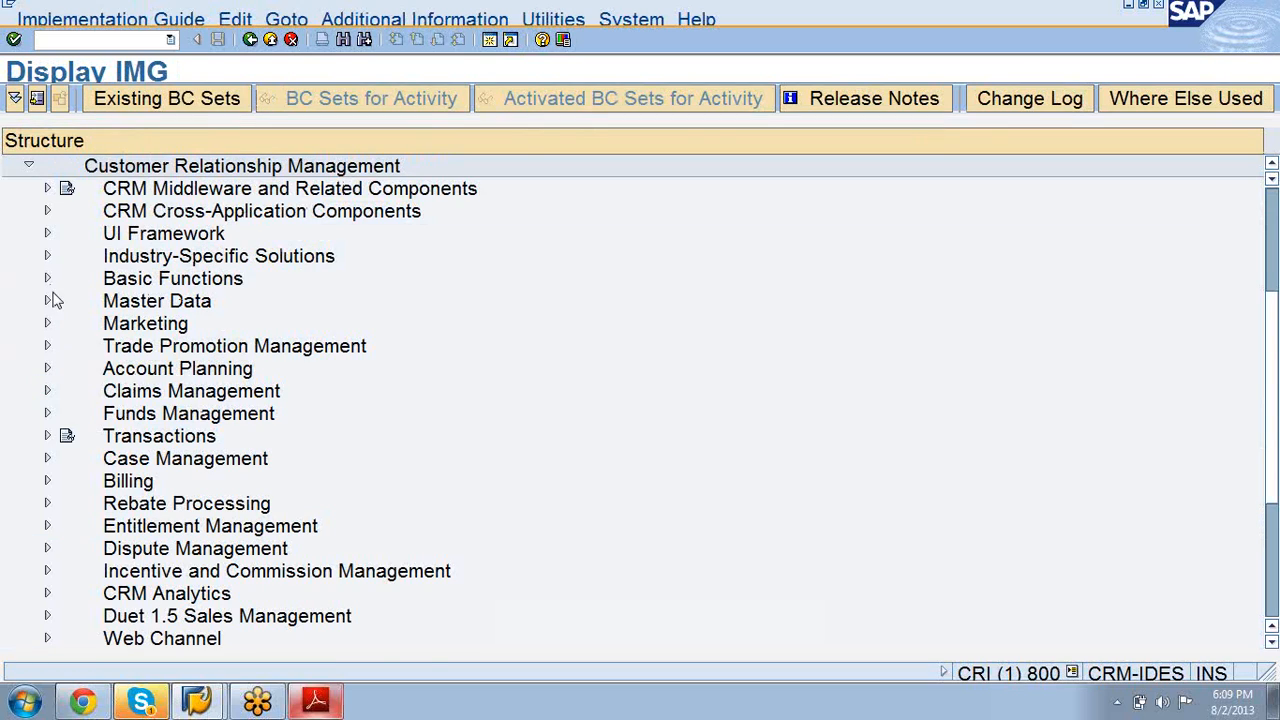
pyautogui.click(47, 302)
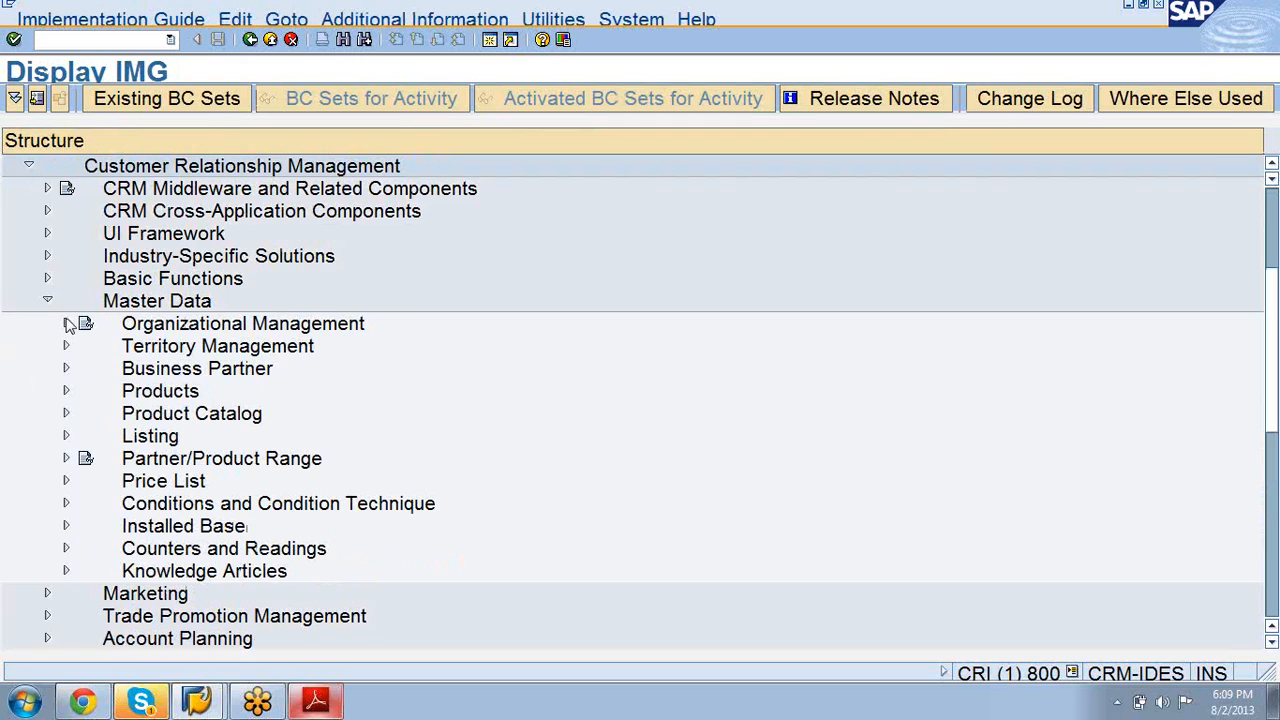
pyautogui.click(67, 323)
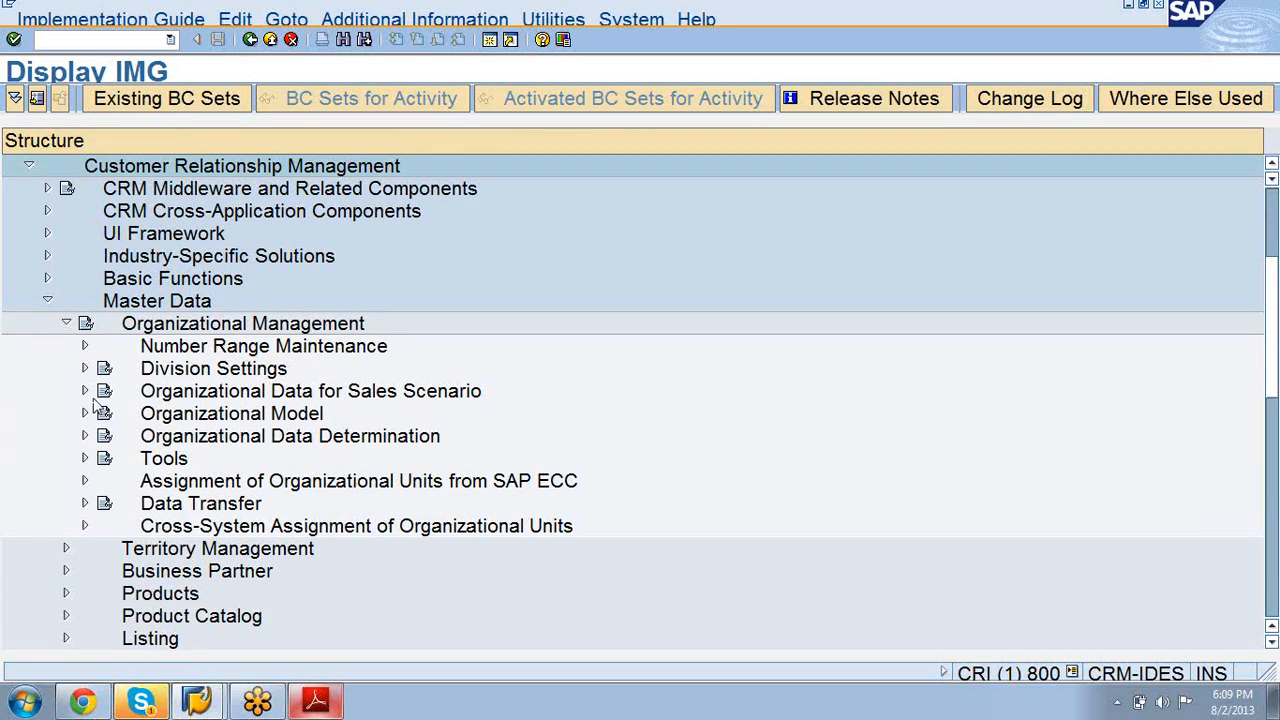
pyautogui.click(85, 436)
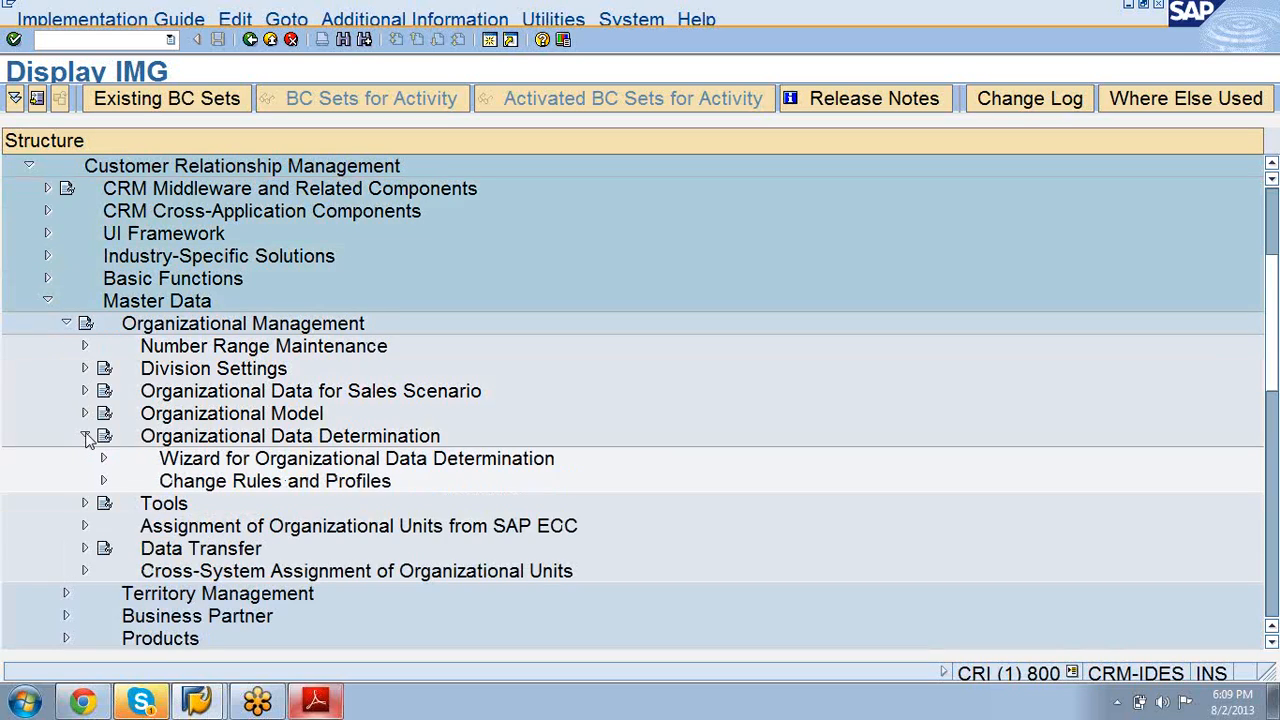
pyautogui.click(103, 482)
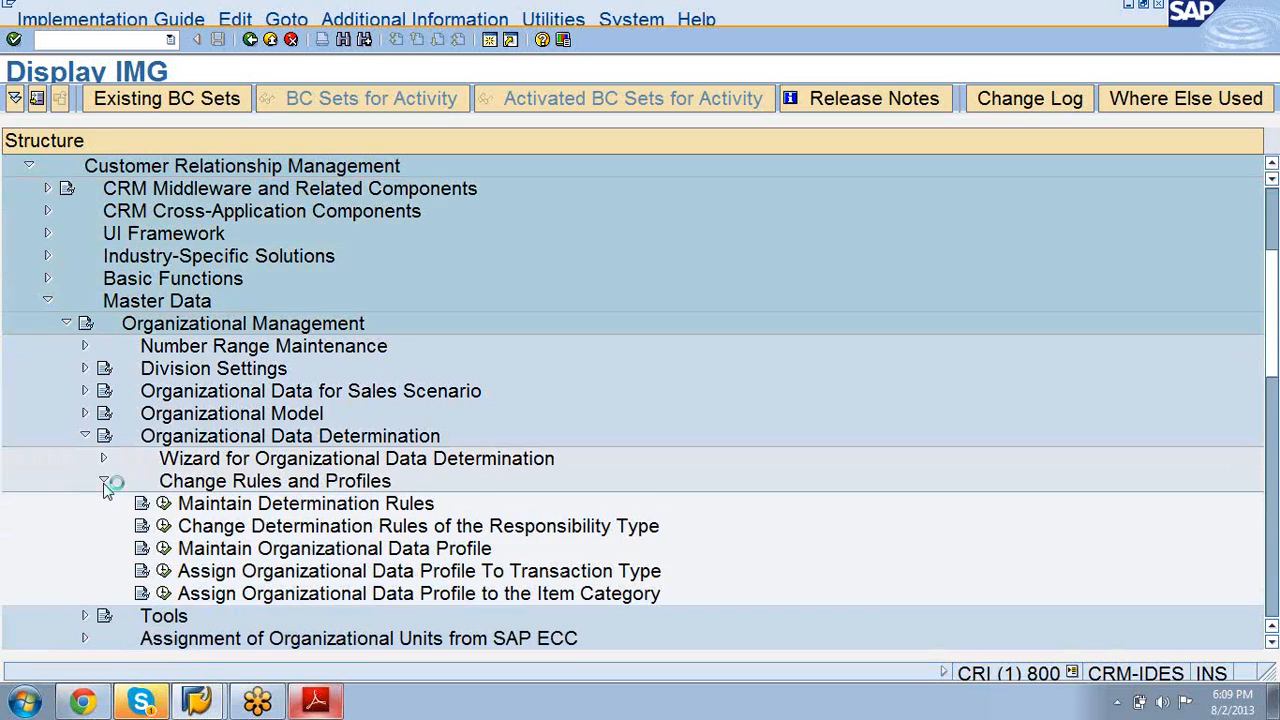
pyautogui.click(163, 504)
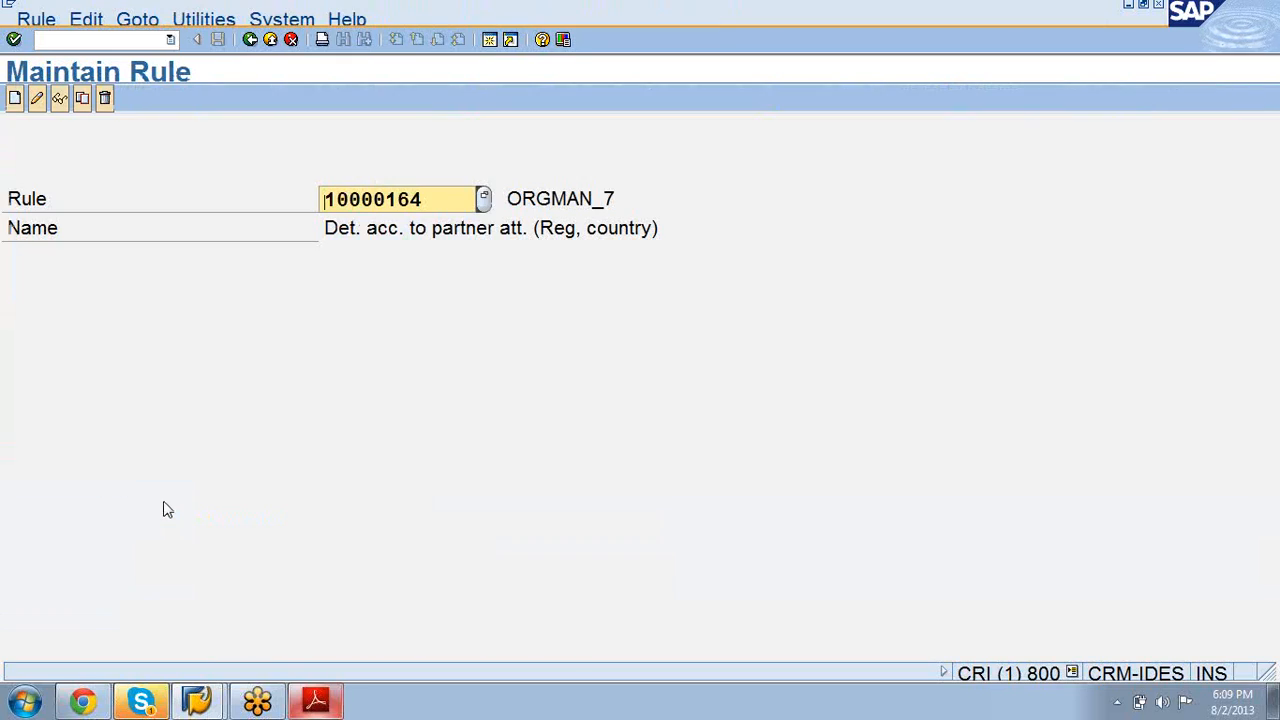
# Step: Start copying rule 10000164 and set the new abbreviation to ORGMAN_90
pyautogui.click(83, 99)
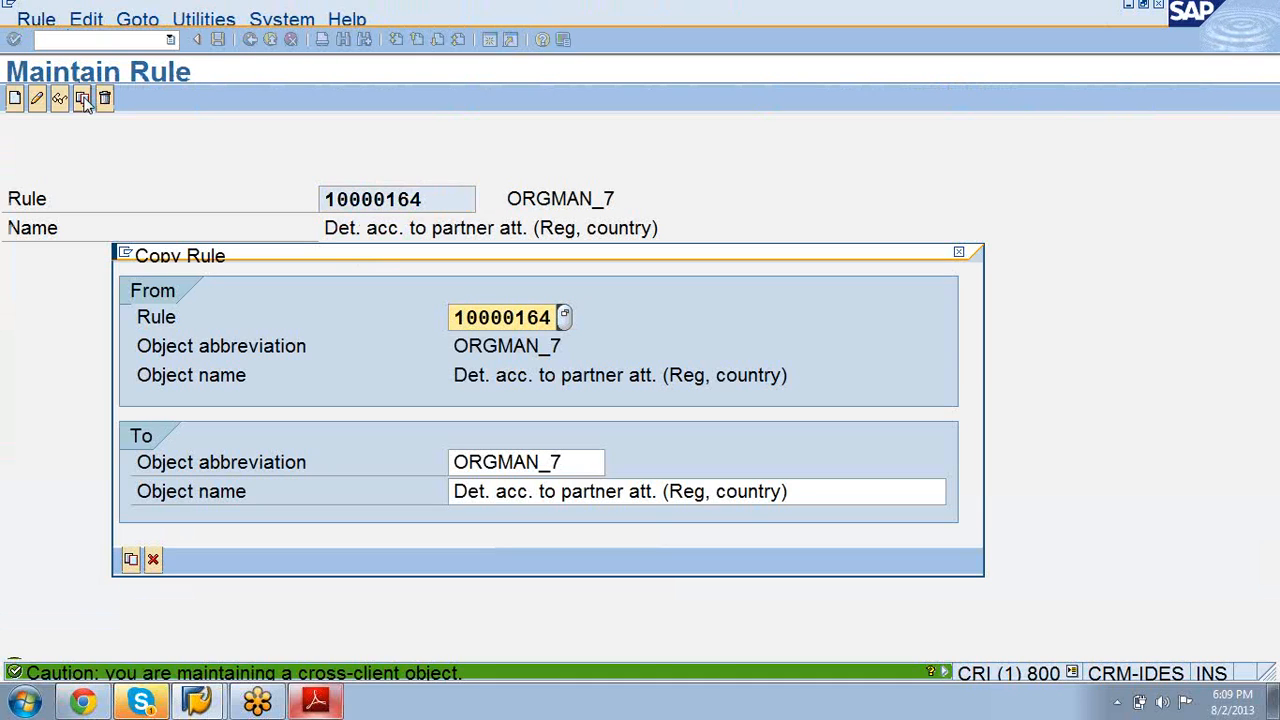
pyautogui.click(578, 466)
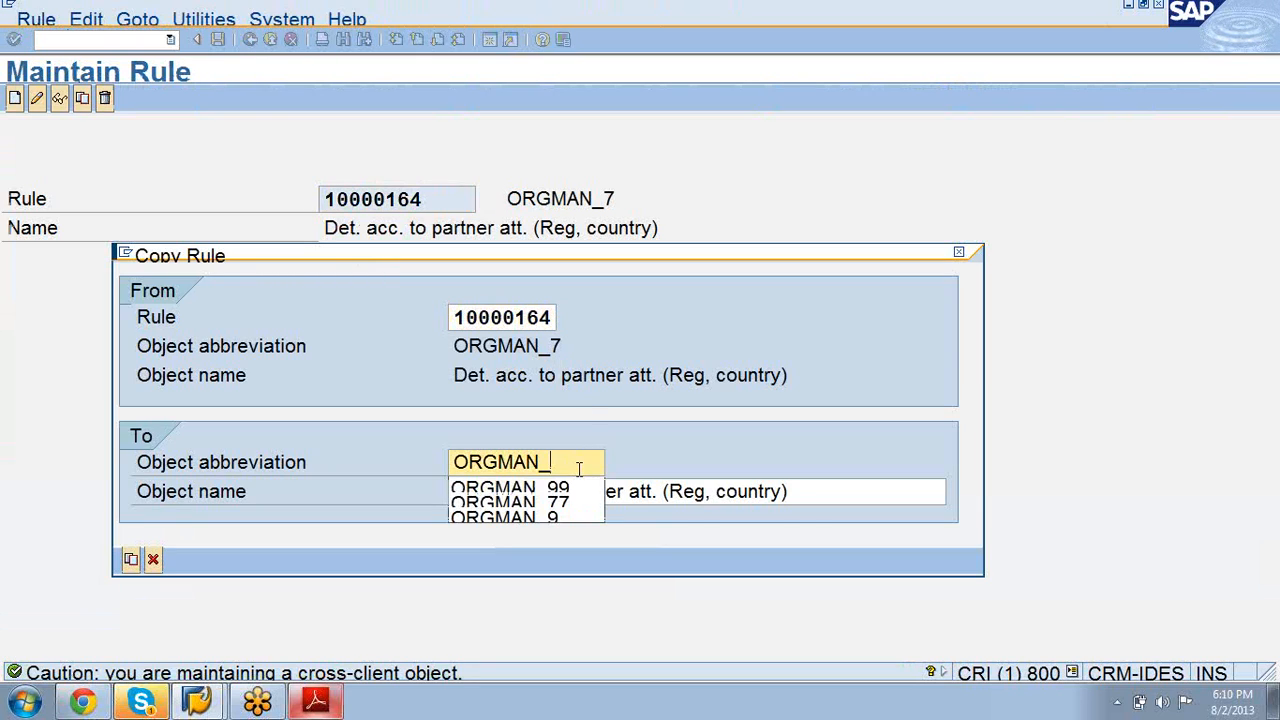
pyautogui.click(578, 487)
pyautogui.press('BackSpace')
pyautogui.write('0')
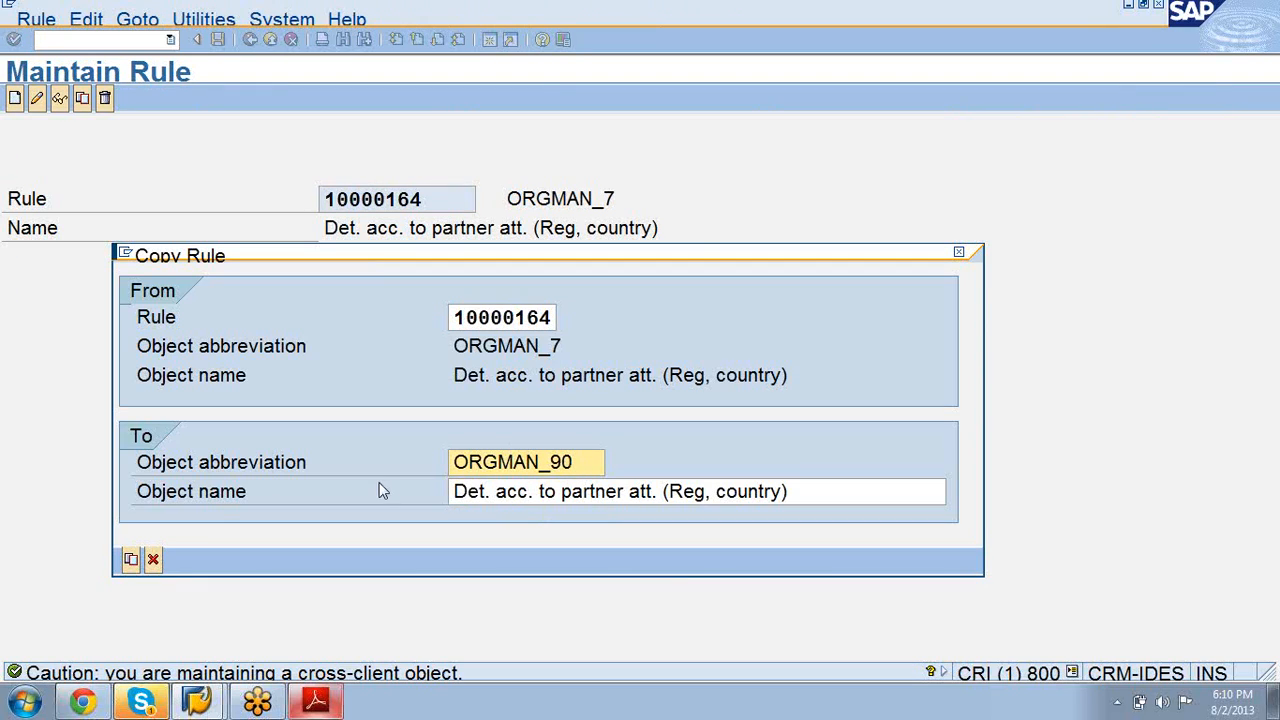
# Step: Name the new rule 'Deter for partner with country' and confirm the copy
pyautogui.click(801, 496)
pyautogui.press('BackSpace')
pyautogui.press('BackSpace')
pyautogui.press('BackSpace')
pyautogui.press('BackSpace')
pyautogui.press('BackSpace')
pyautogui.press('BackSpace')
pyautogui.press('BackSpace')
pyautogui.press('BackSpace')
pyautogui.press('BackSpace')
pyautogui.press('BackSpace')
pyautogui.press('BackSpace')
pyautogui.press('BackSpace')
pyautogui.press('BackSpace')
pyautogui.press('BackSpace')
pyautogui.press('BackSpace')
pyautogui.press('BackSpace')
pyautogui.press('BackSpace')
pyautogui.press('BackSpace')
pyautogui.press('BackSpace')
pyautogui.press('BackSpace')
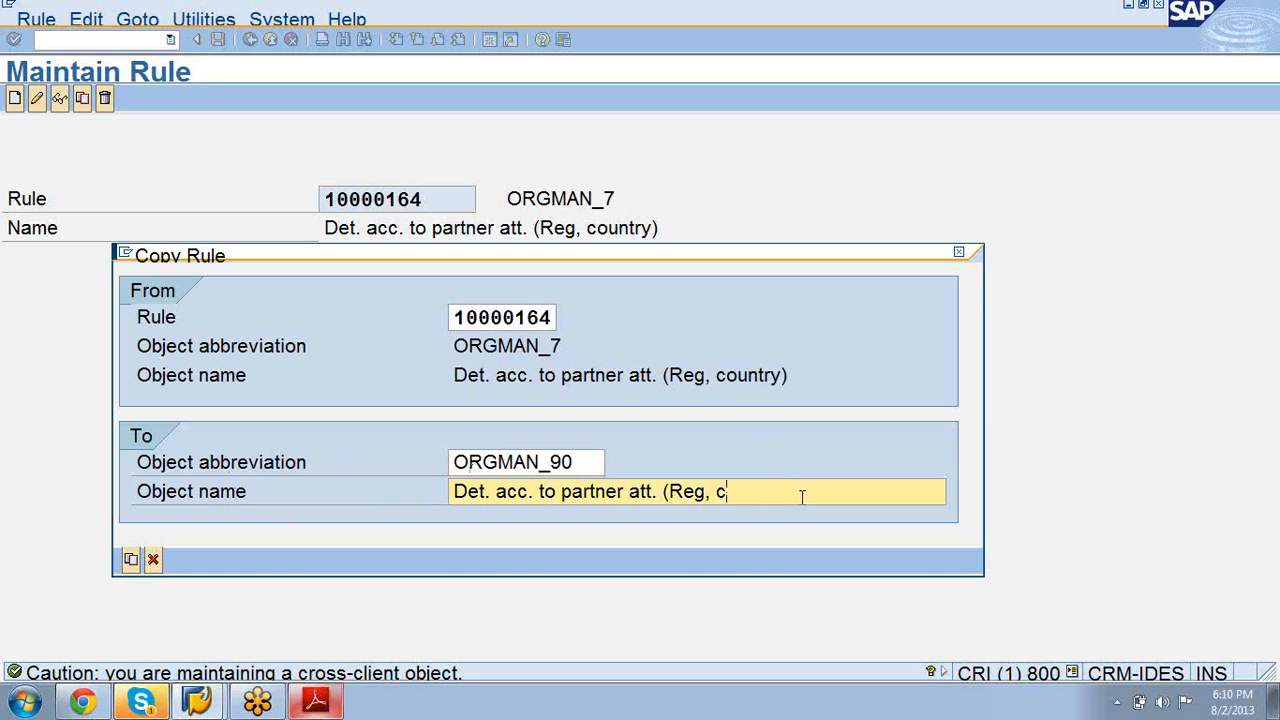
pyautogui.press('BackSpace')
pyautogui.press('BackSpace')
pyautogui.press('BackSpace')
pyautogui.press('BackSpace')
pyautogui.press('BackSpace')
pyautogui.press('BackSpace')
pyautogui.press('BackSpace')
pyautogui.press('BackSpace')
pyautogui.press('BackSpace')
pyautogui.press('BackSpace')
pyautogui.press('BackSpace')
pyautogui.press('BackSpace')
pyautogui.press('BackSpace')
pyautogui.press('BackSpace')
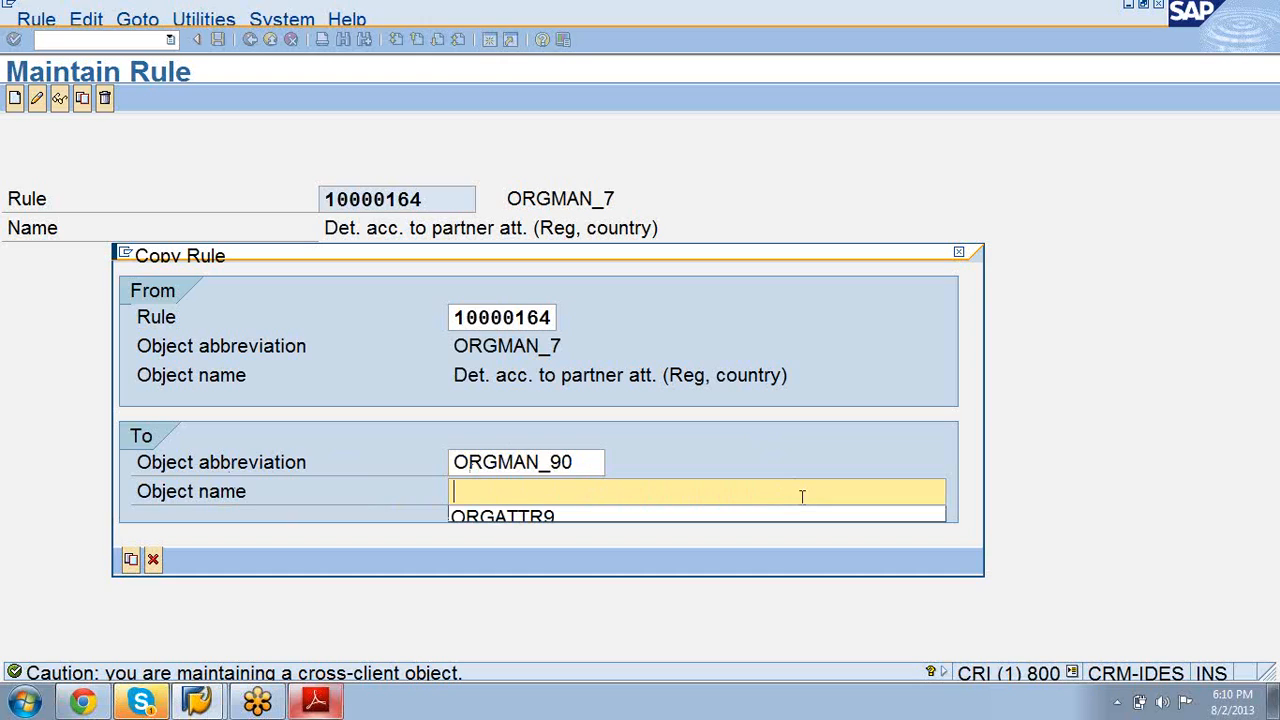
pyautogui.write('Deter')
pyautogui.write(' fro')
pyautogui.press('BackSpace')
pyautogui.press('BackSpace')
pyautogui.press('BackSpace')
pyautogui.write('or partne')
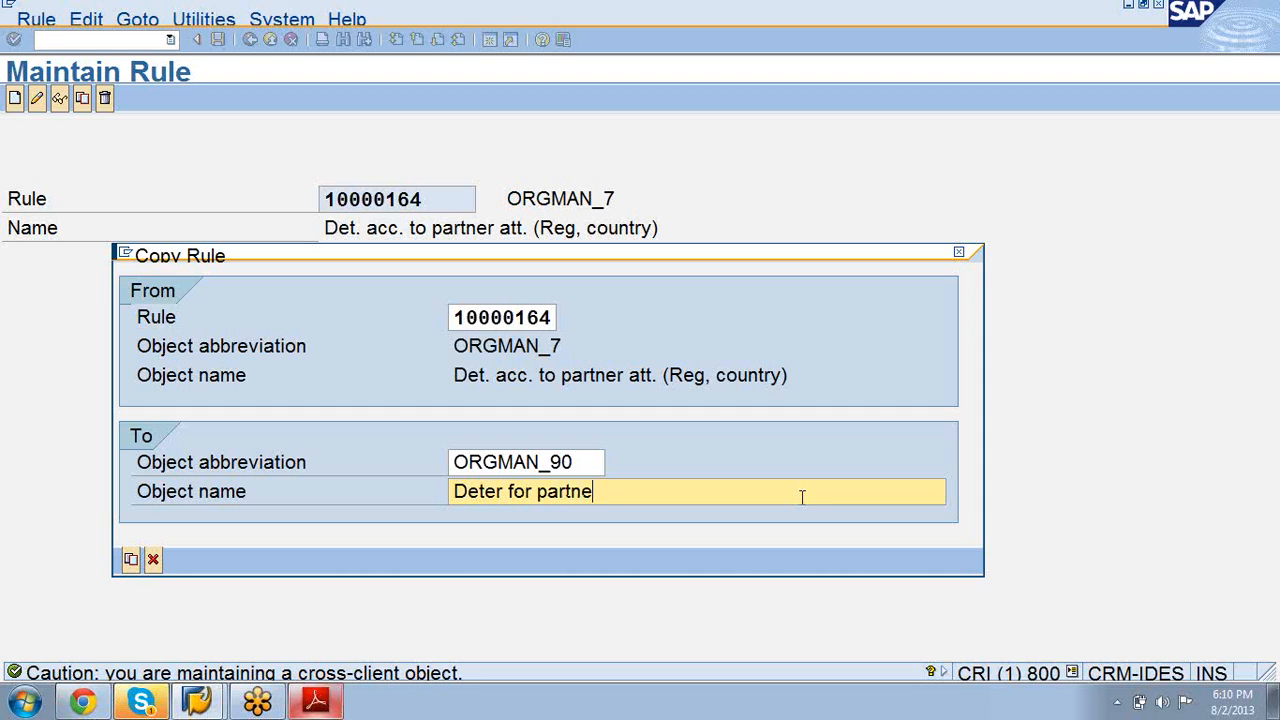
pyautogui.press('BackSpace')
pyautogui.write('er with')
pyautogui.write(' erg')
pyautogui.press('BackSpace')
pyautogui.press('BackSpace')
pyautogui.press('BackSpace')
pyautogui.write('country')
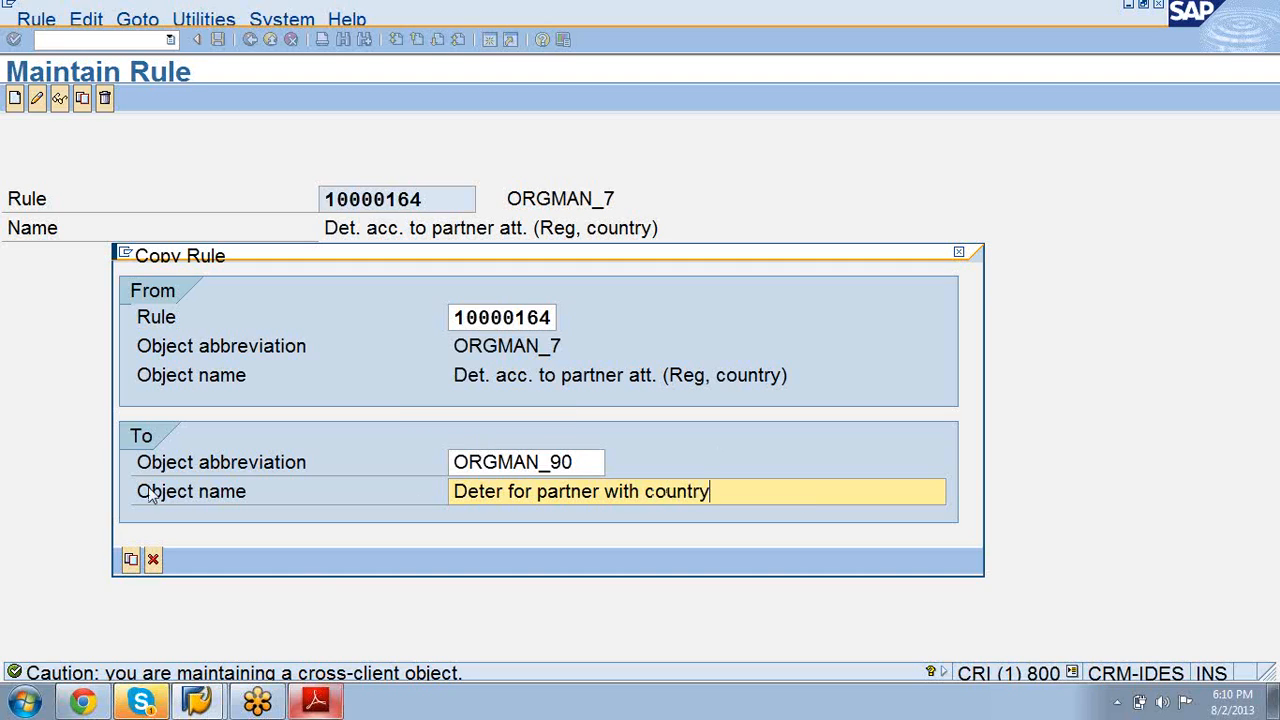
pyautogui.click(127, 560)
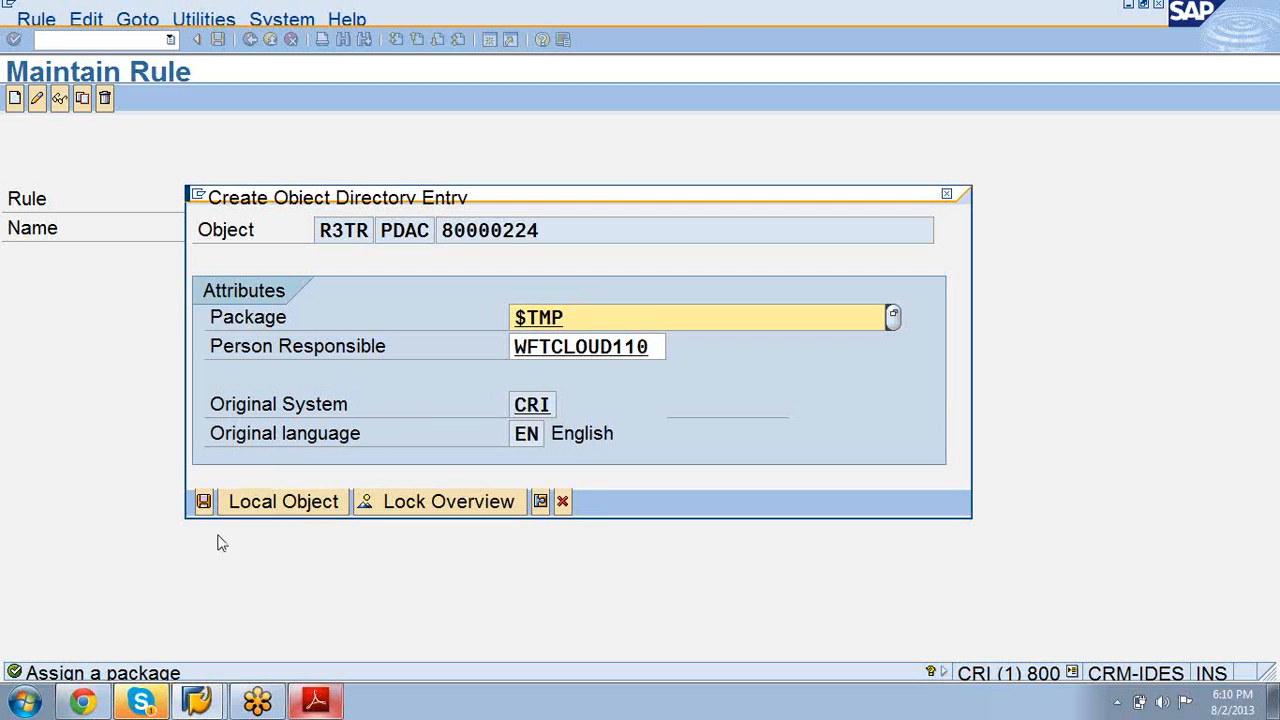
# Step: Save the copy as a local object in $TMP and select new rule number 80000224
pyautogui.click(203, 501)
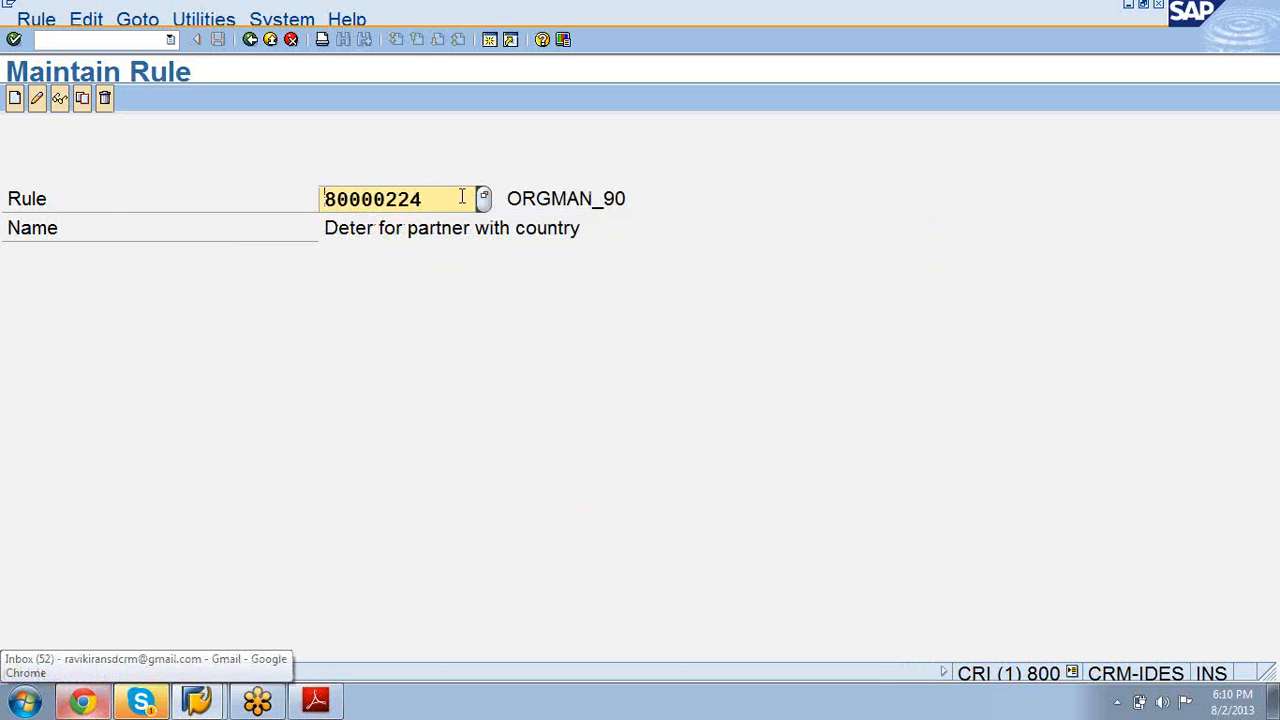
pyautogui.moveTo(438, 203); pyautogui.dragTo(212, 303)
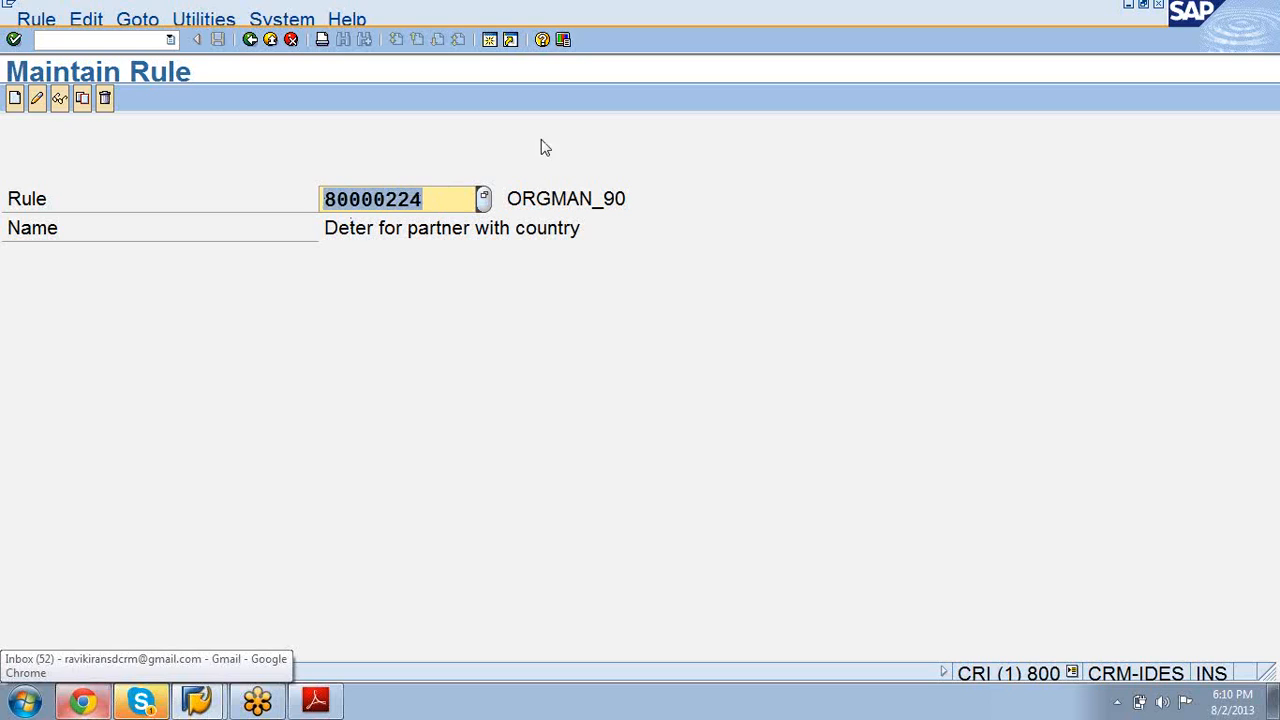
# Step: Delete the Region element from ORGMAN_90's container and save the rule
pyautogui.click(37, 100)
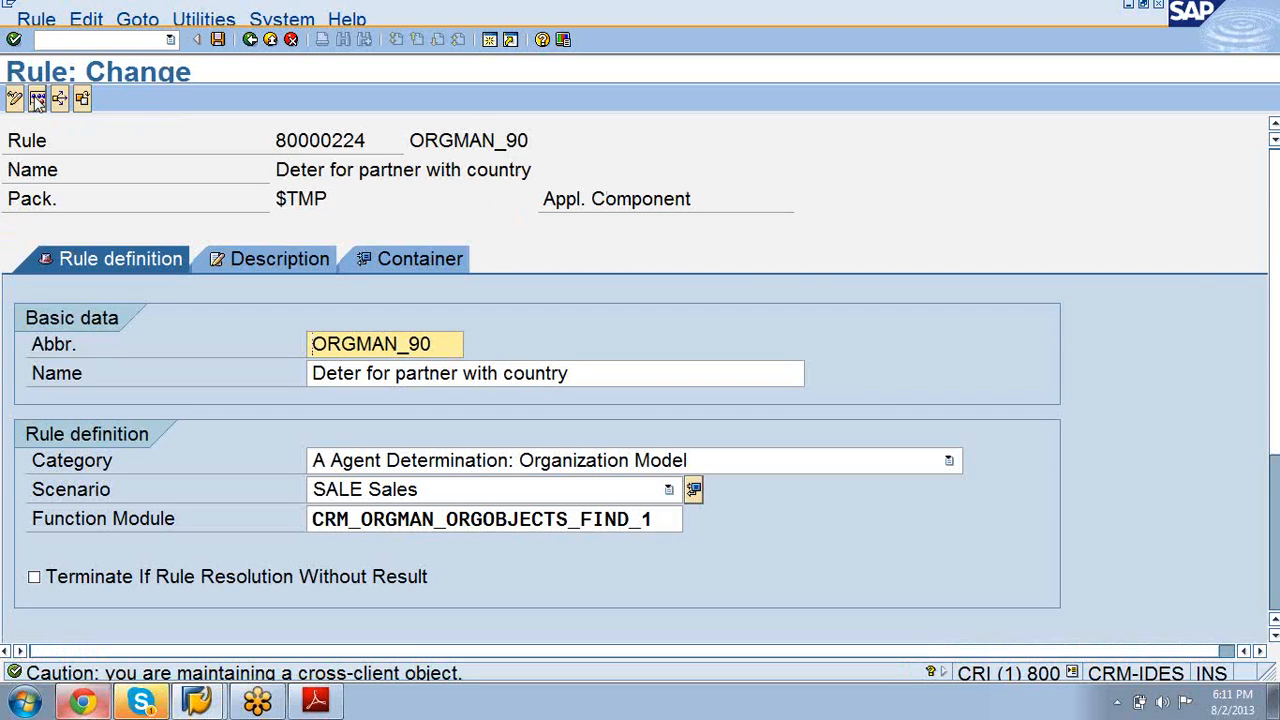
pyautogui.click(390, 258)
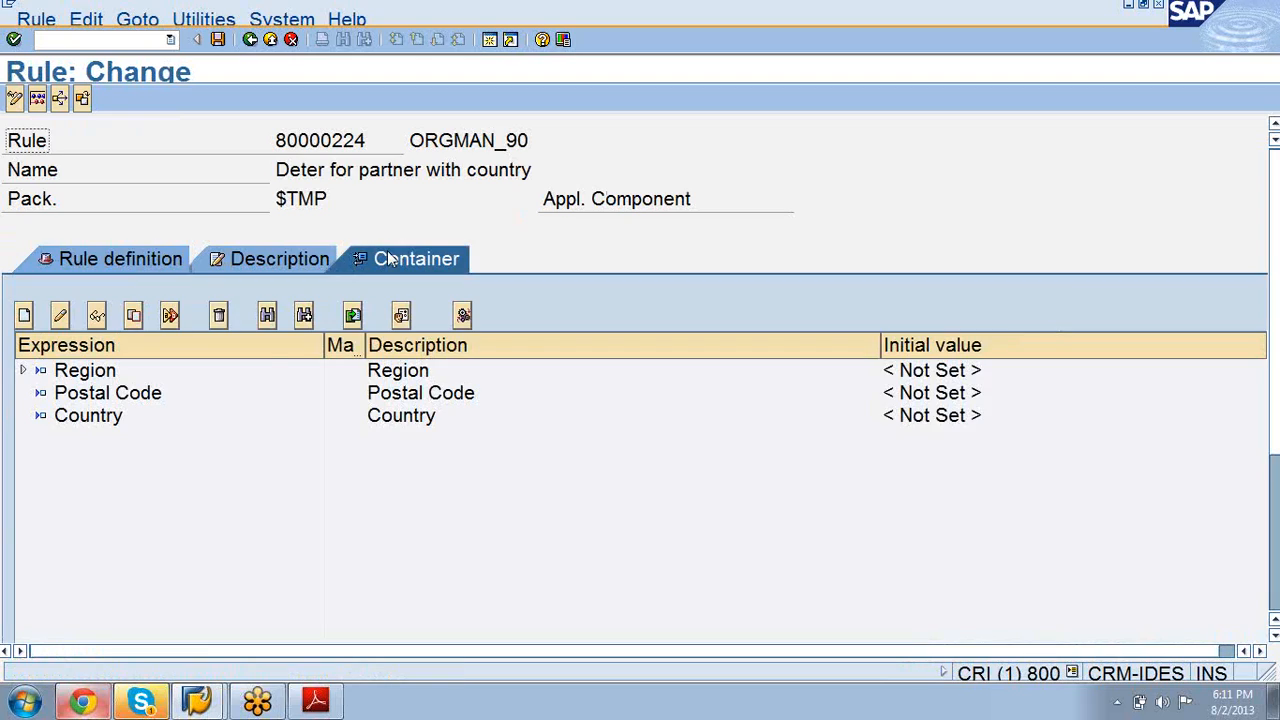
pyautogui.click(100, 377)
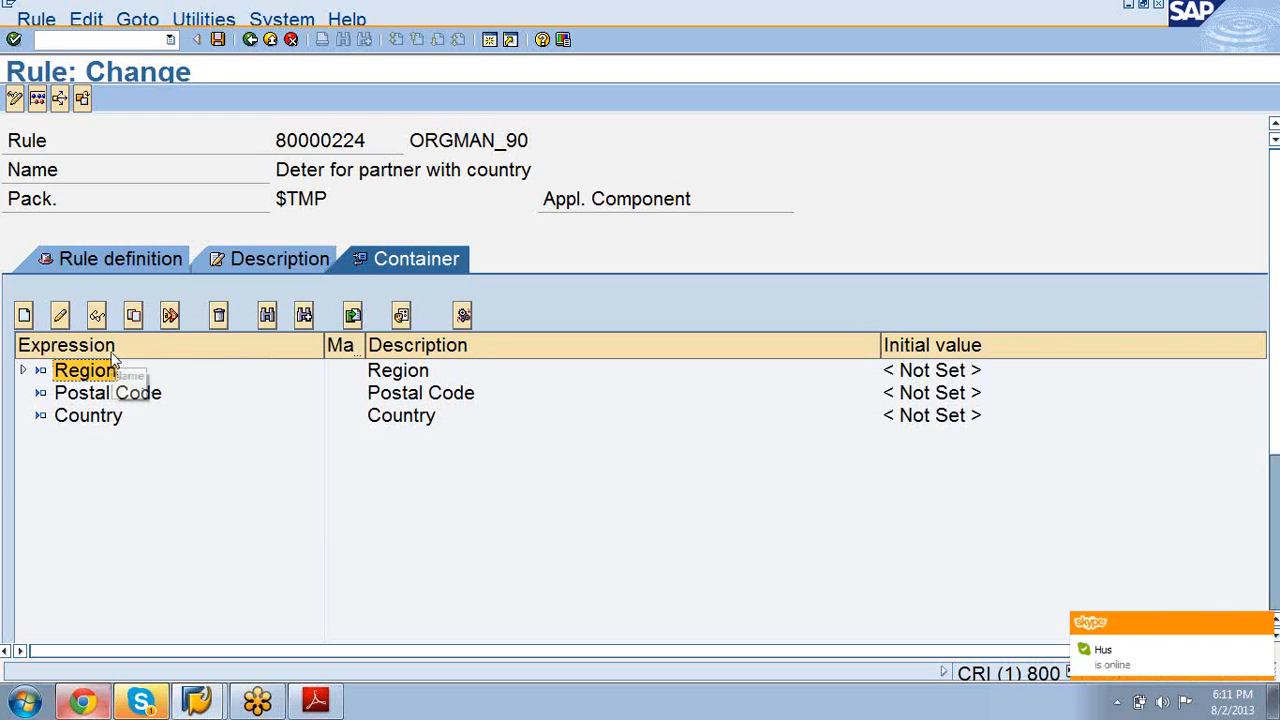
pyautogui.click(220, 316)
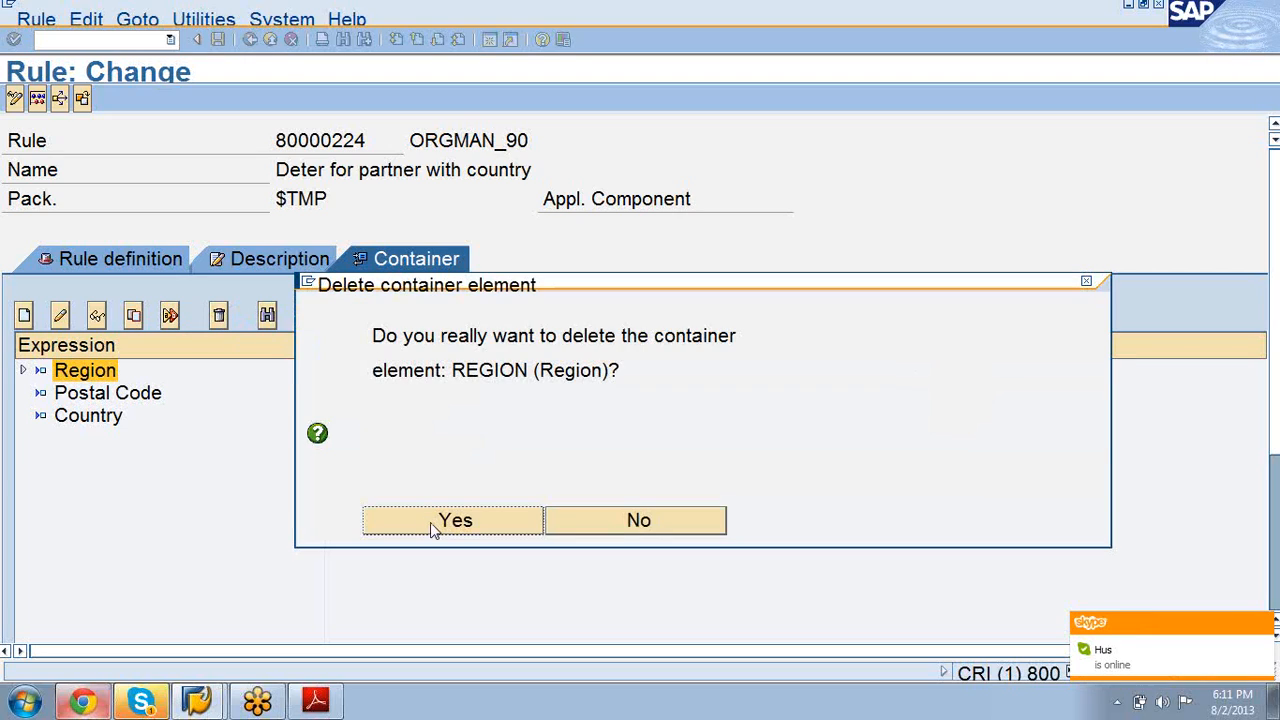
pyautogui.click(430, 522)
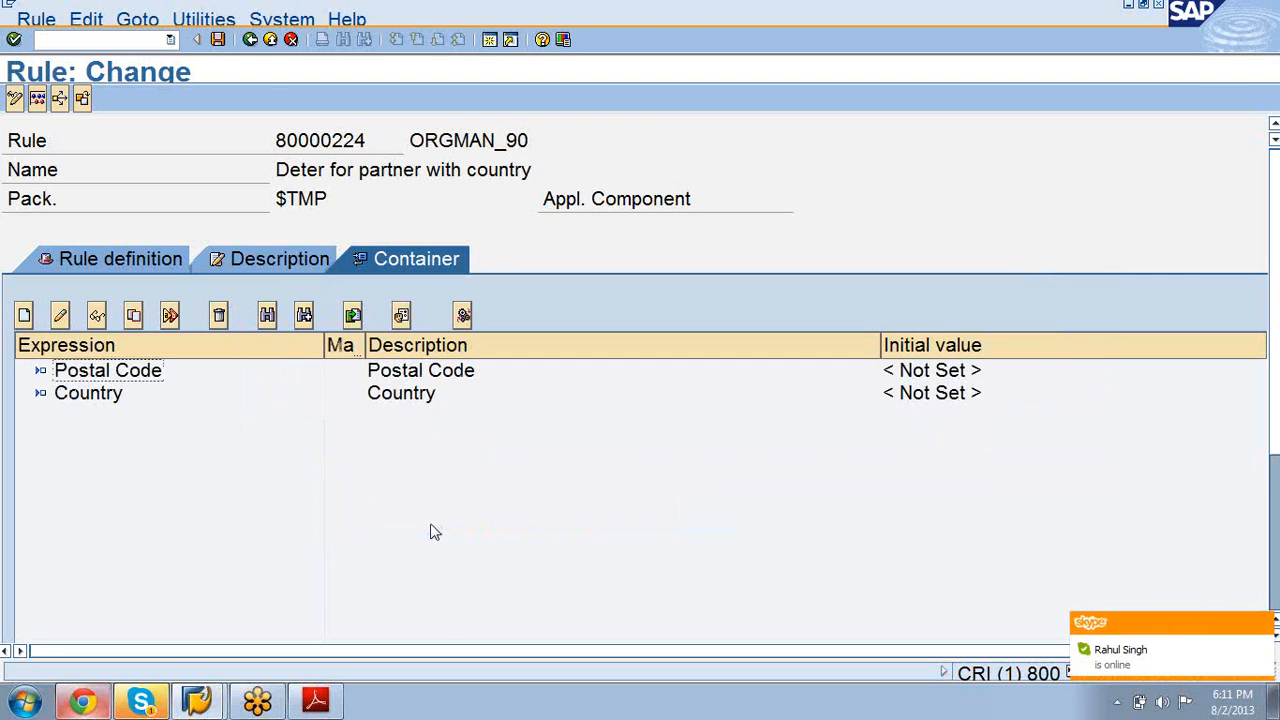
pyautogui.click(218, 42)
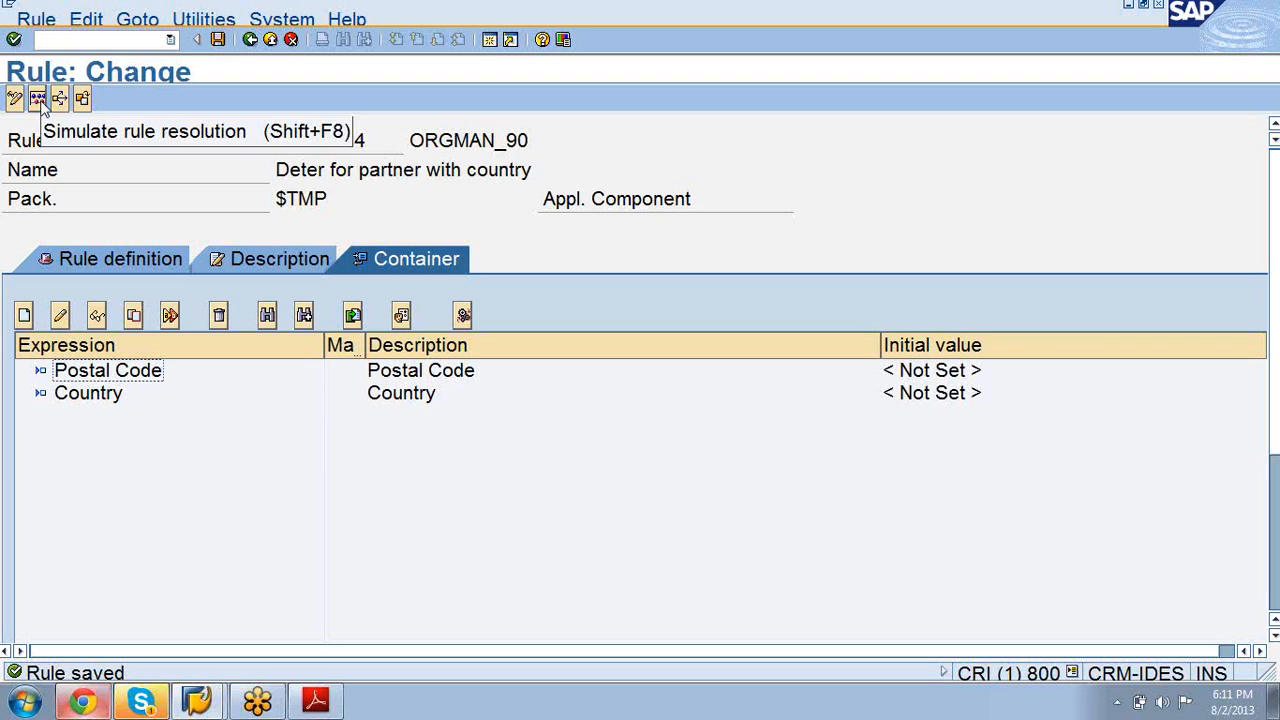
# Step: Simulate ORGMAN_90's rule resolution with Country DE
pyautogui.click(38, 99)
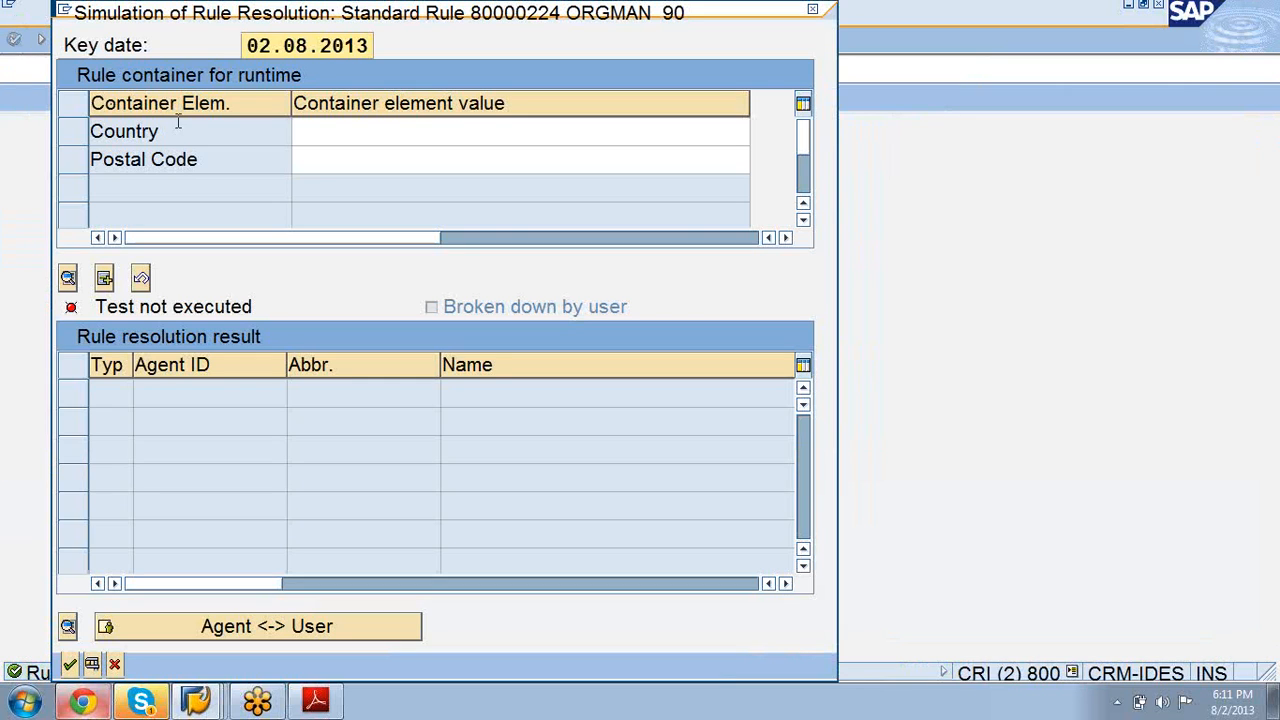
pyautogui.click(341, 130)
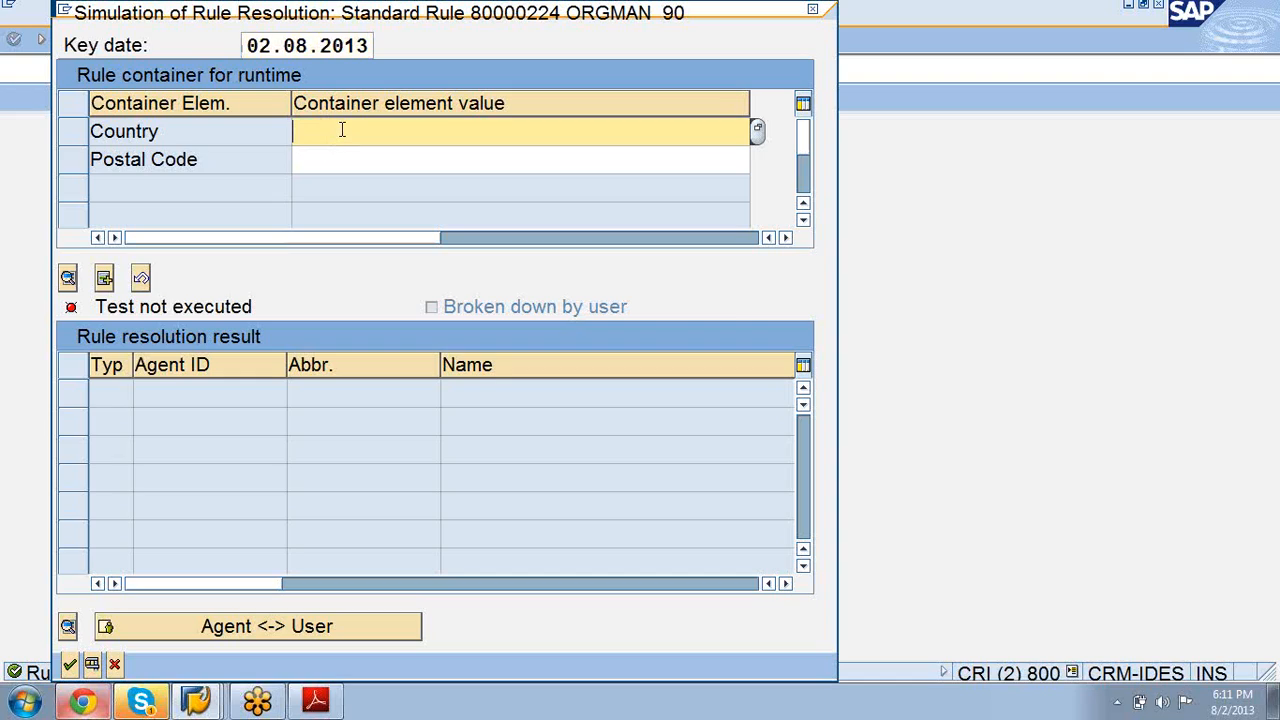
pyautogui.write('DE')
pyautogui.click(343, 159)
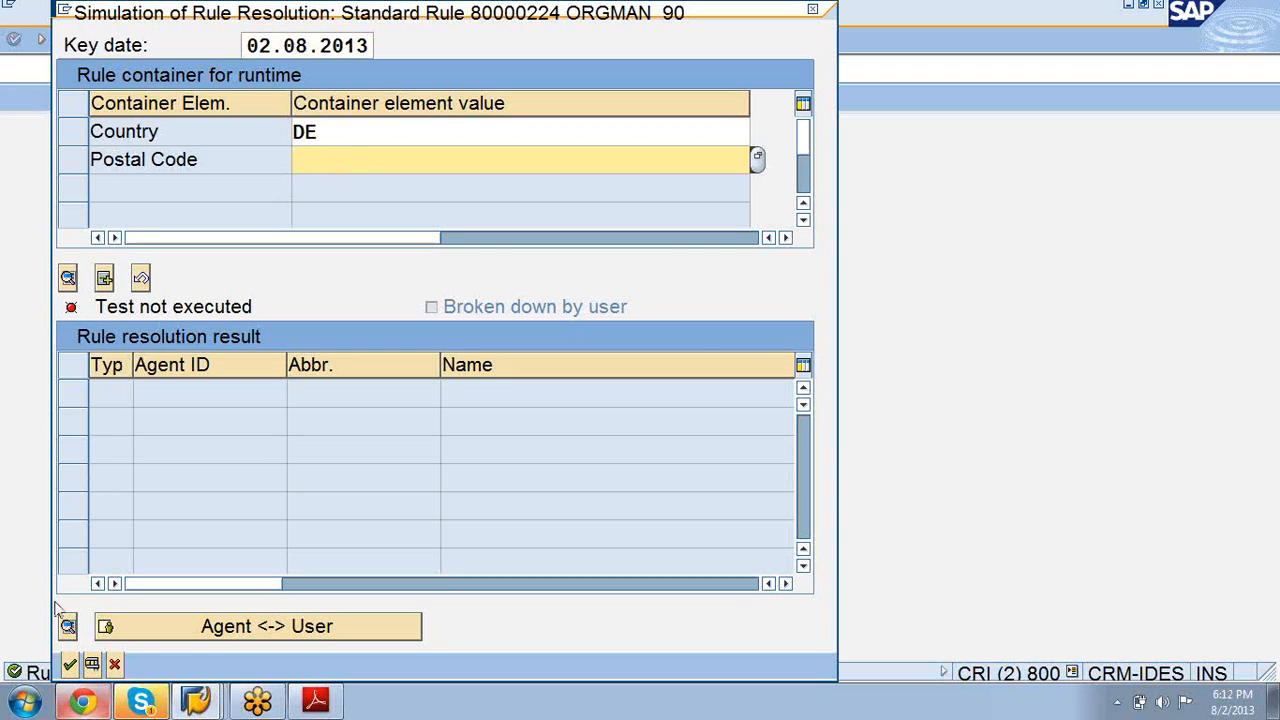
pyautogui.click(90, 666)
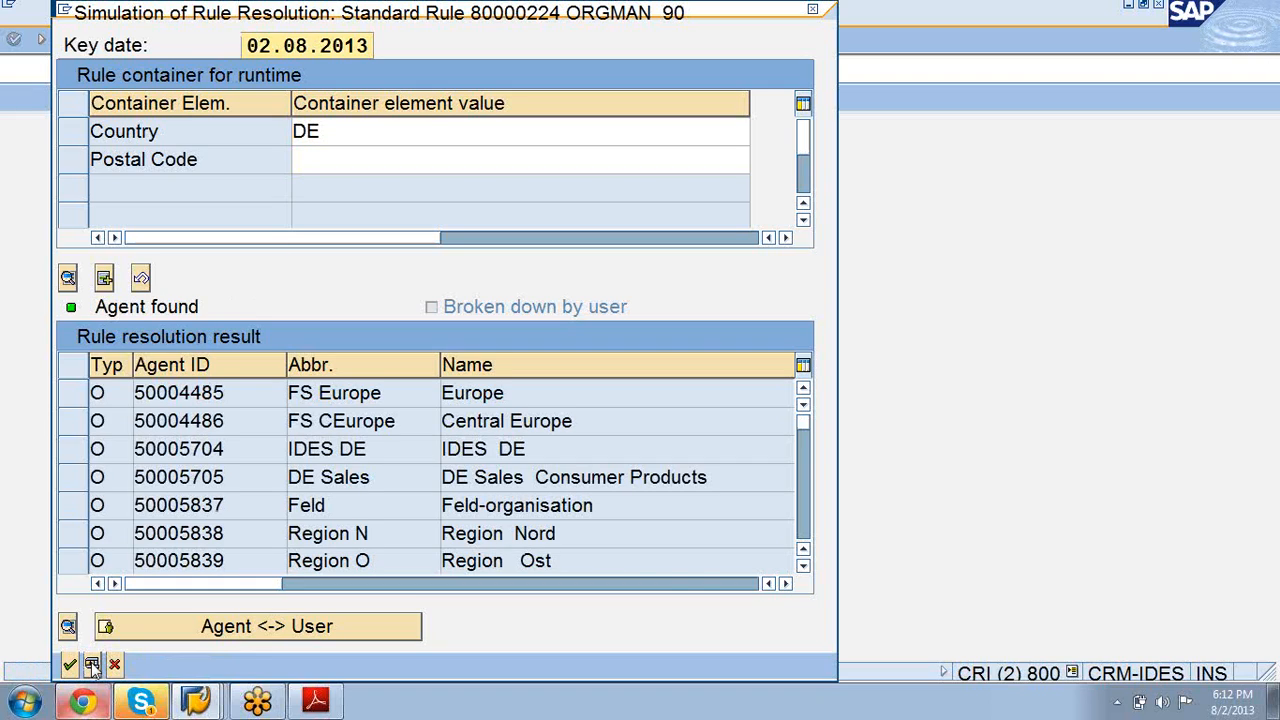
# Step: Scroll through the org unit agents found for DE, then enter Postal Code 12345
pyautogui.click(803, 567)
pyautogui.click(803, 567)
pyautogui.click(803, 567)
pyautogui.click(803, 567)
pyautogui.click(803, 567)
pyautogui.click(803, 567)
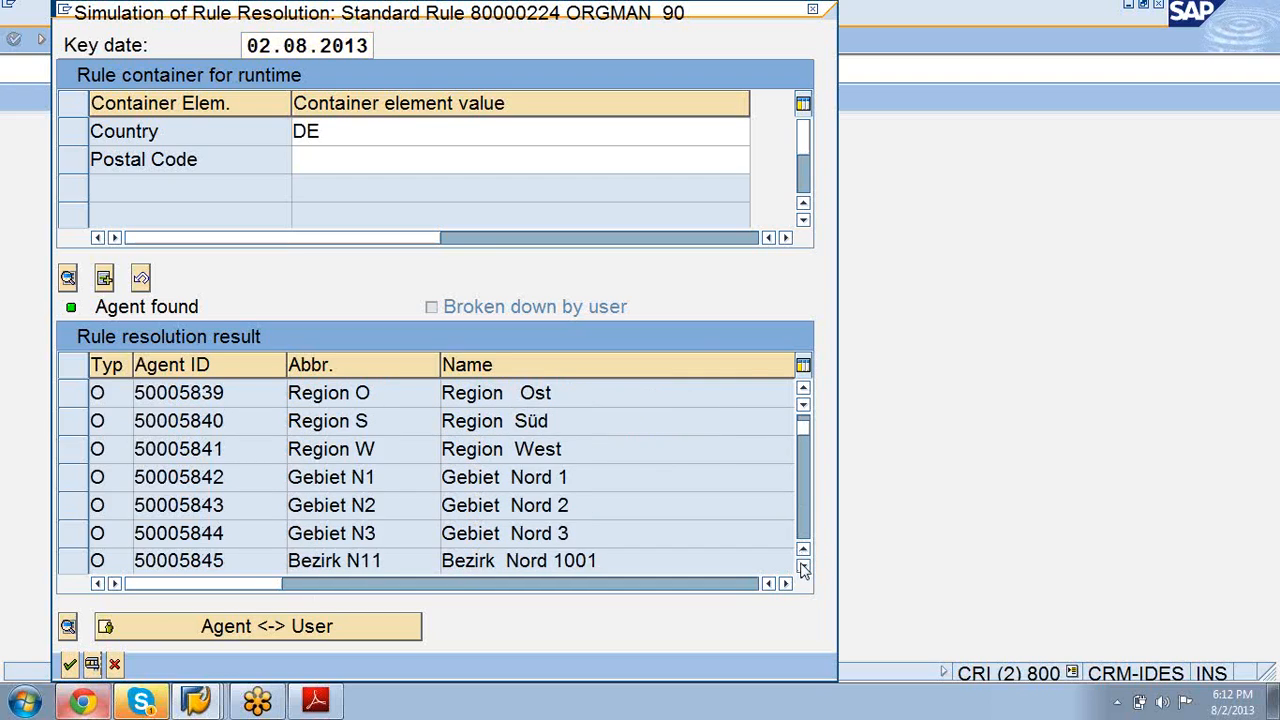
pyautogui.click(803, 567)
pyautogui.click(803, 567)
pyautogui.click(803, 567)
pyautogui.click(803, 567)
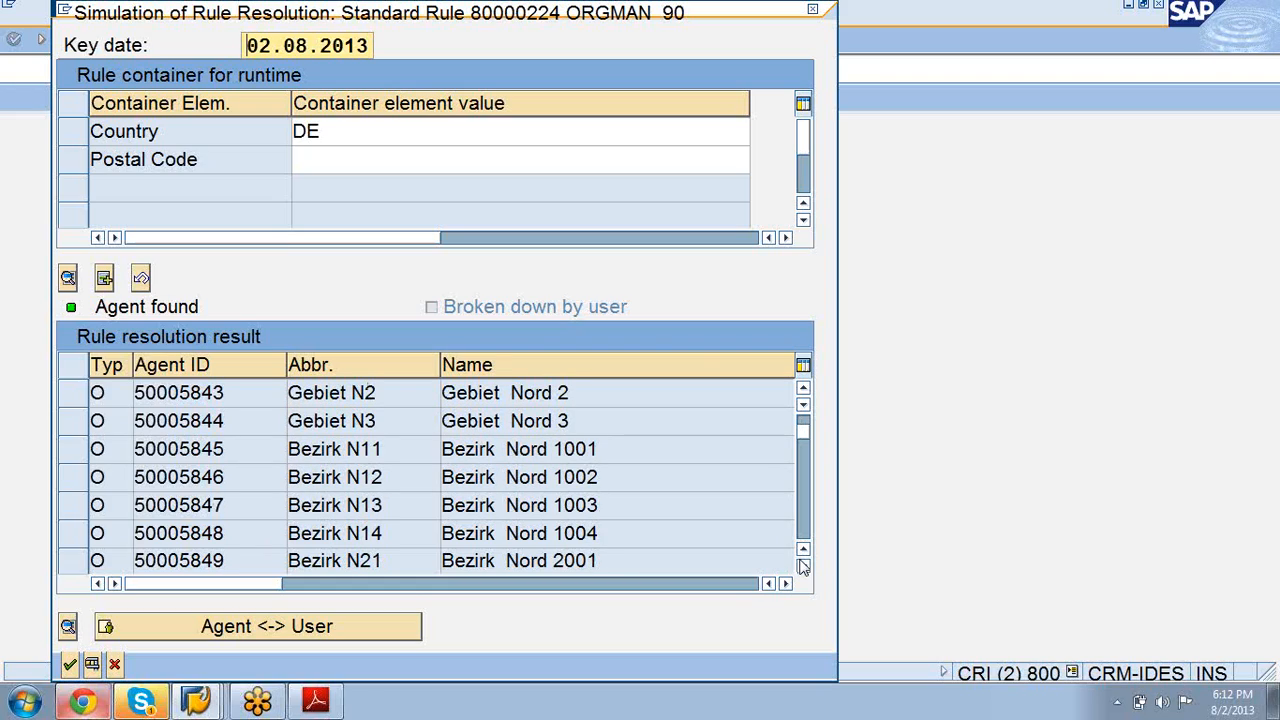
pyautogui.moveTo(805, 435); pyautogui.dragTo(810, 492)
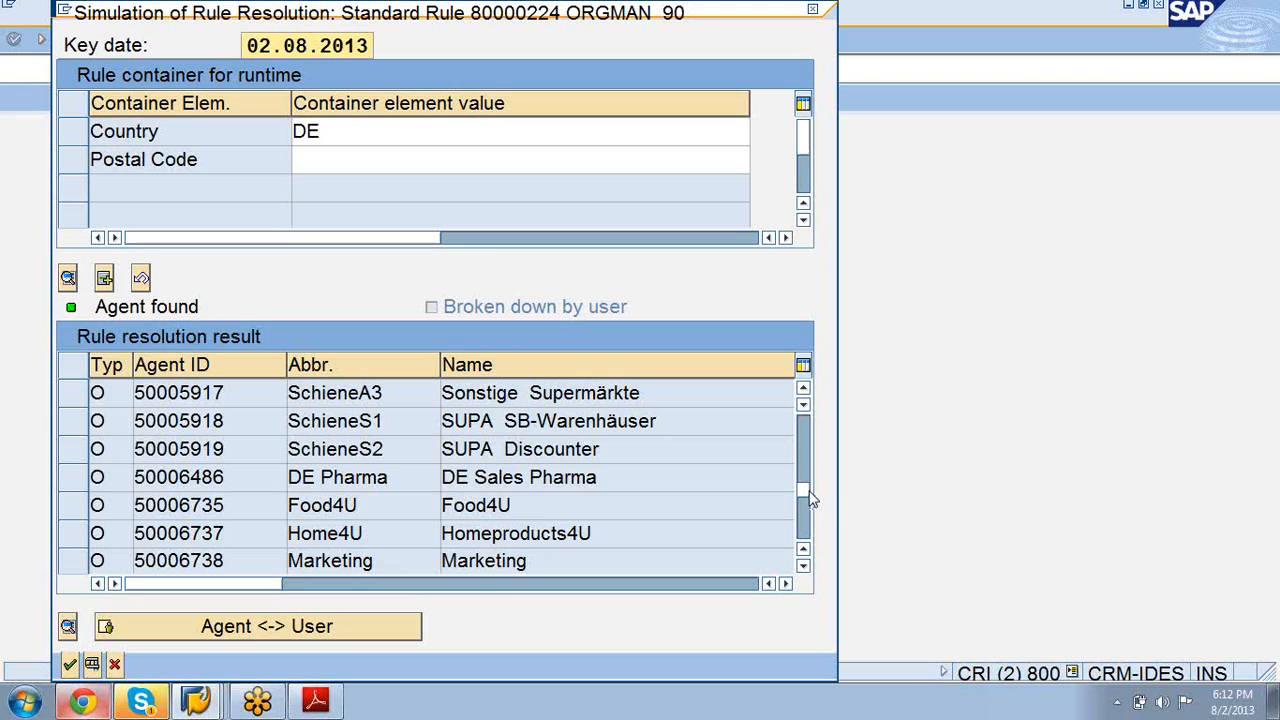
pyautogui.moveTo(810, 498); pyautogui.dragTo(813, 538)
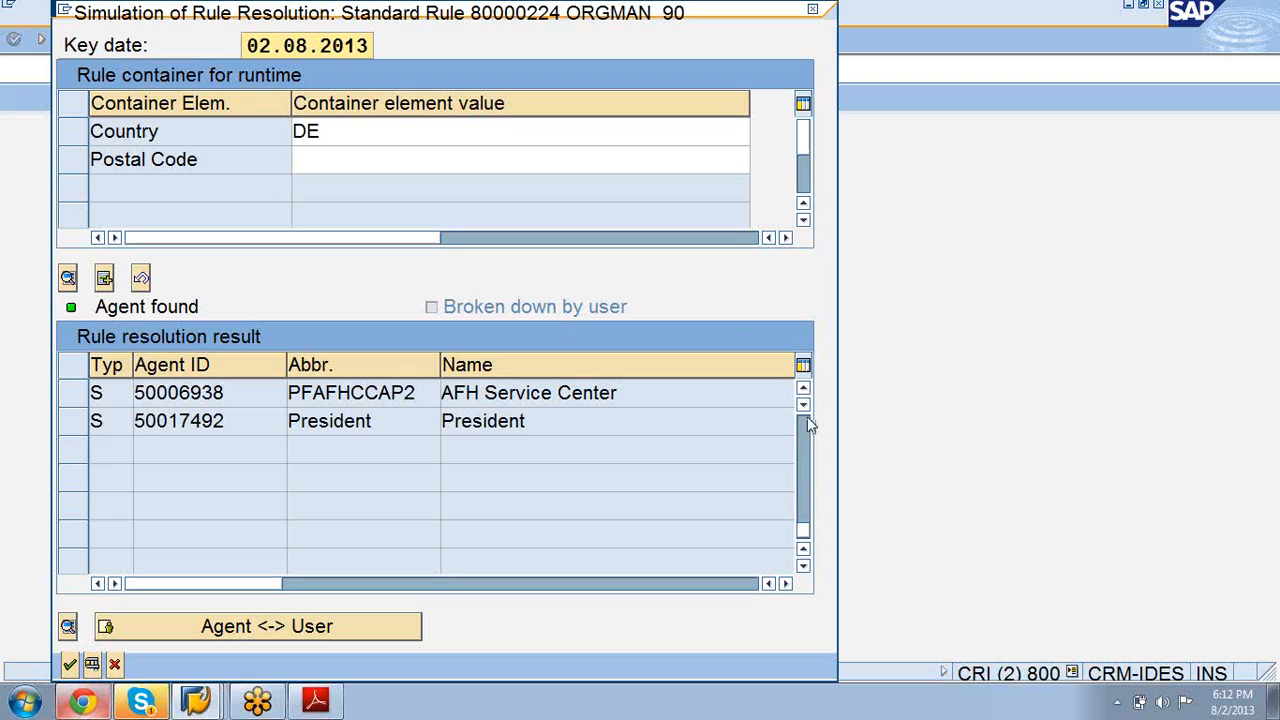
pyautogui.click(349, 160)
pyautogui.write('12345')
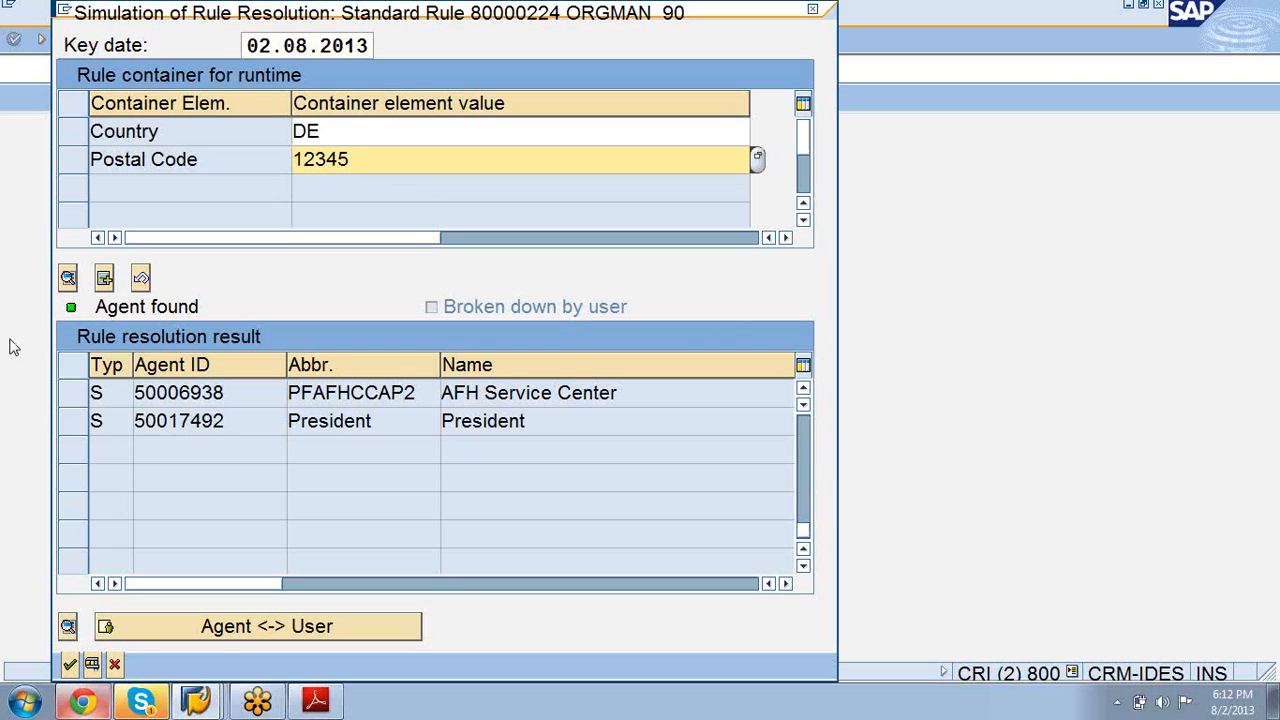
# Step: Run the simulation with postal code 12345, then rerun it with 75001 and review the results
pyautogui.click(91, 665)
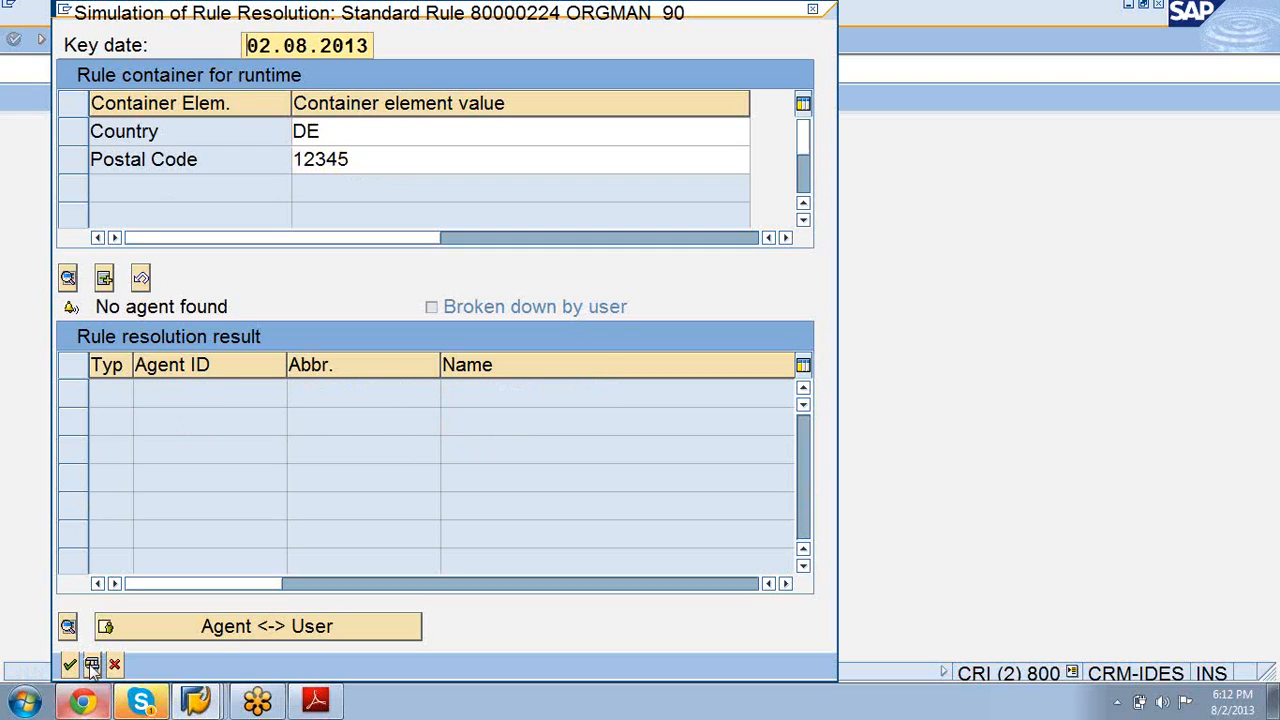
pyautogui.click(355, 158)
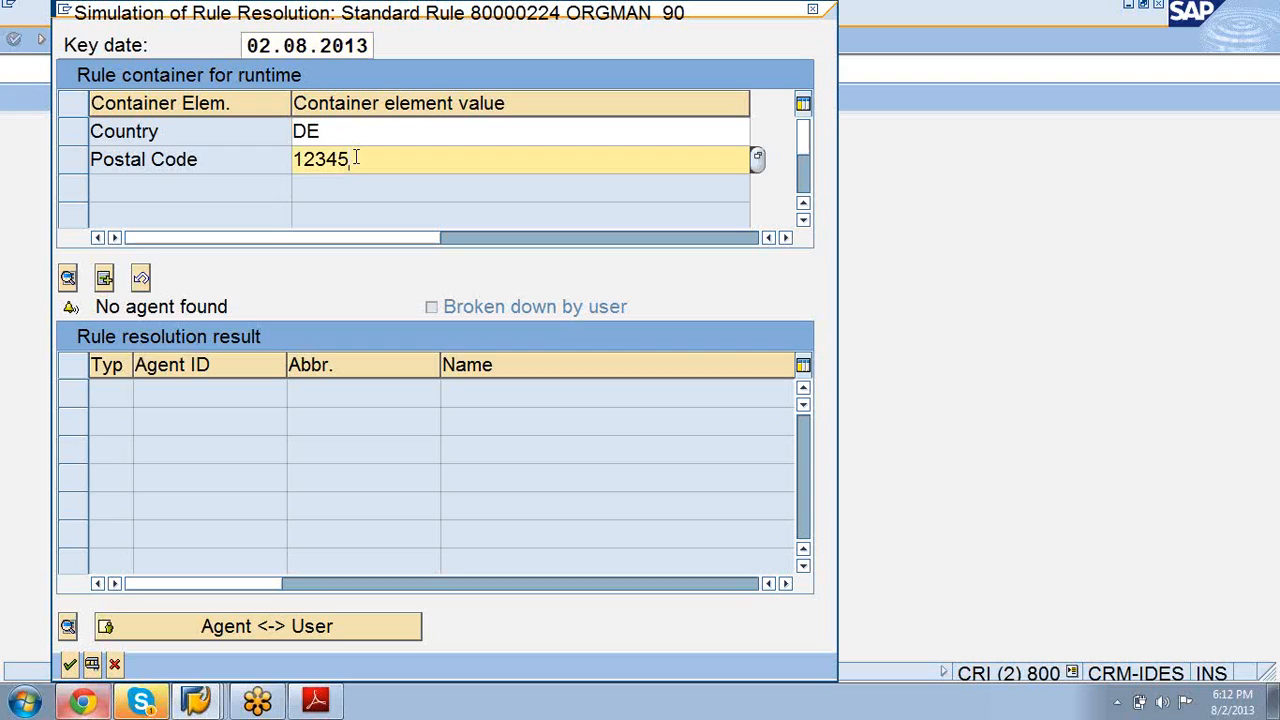
pyautogui.press('BackSpace')
pyautogui.press('BackSpace')
pyautogui.press('BackSpace')
pyautogui.press('BackSpace')
pyautogui.press('BackSpace')
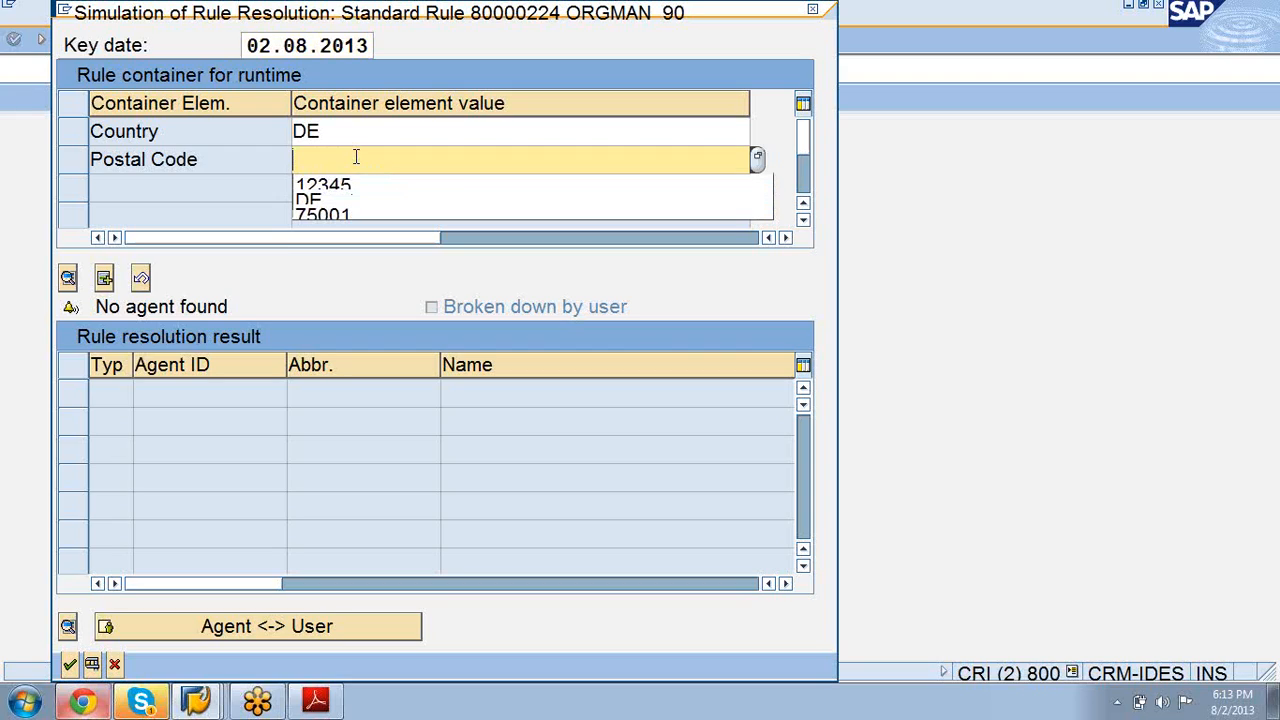
pyautogui.press('Down')
pyautogui.press('Down')
pyautogui.press('Down')
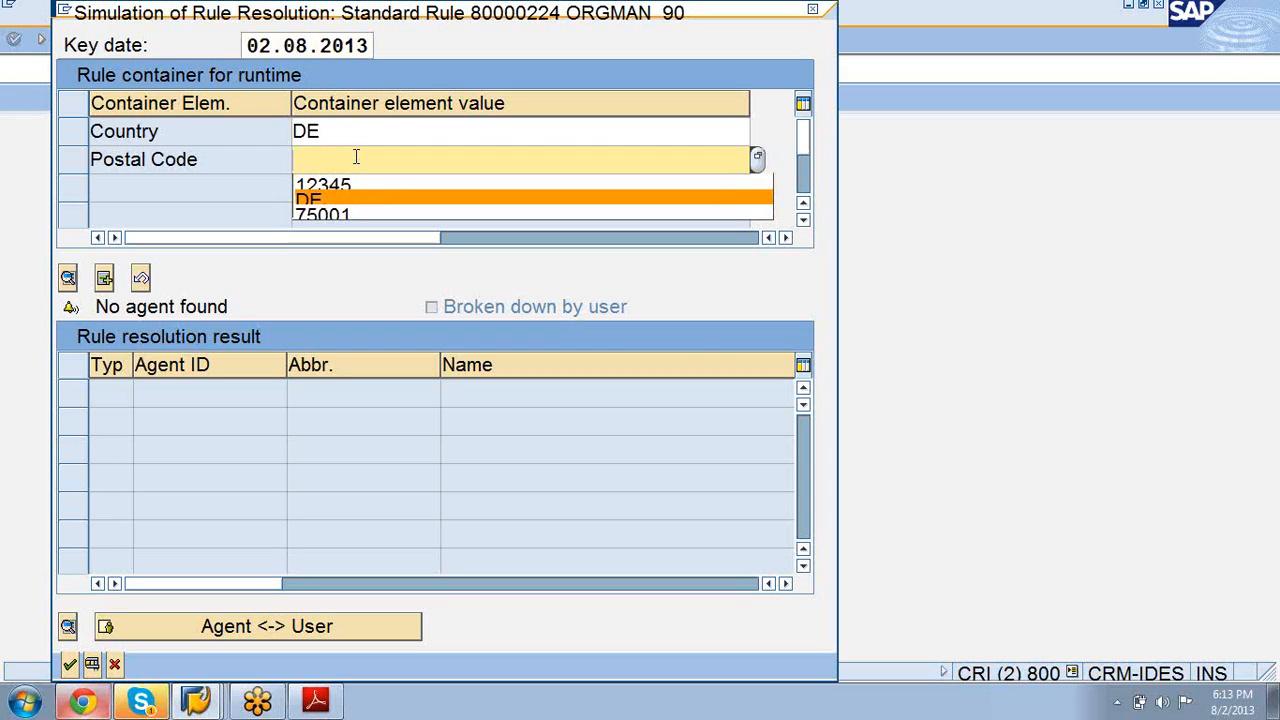
pyautogui.press('Return')
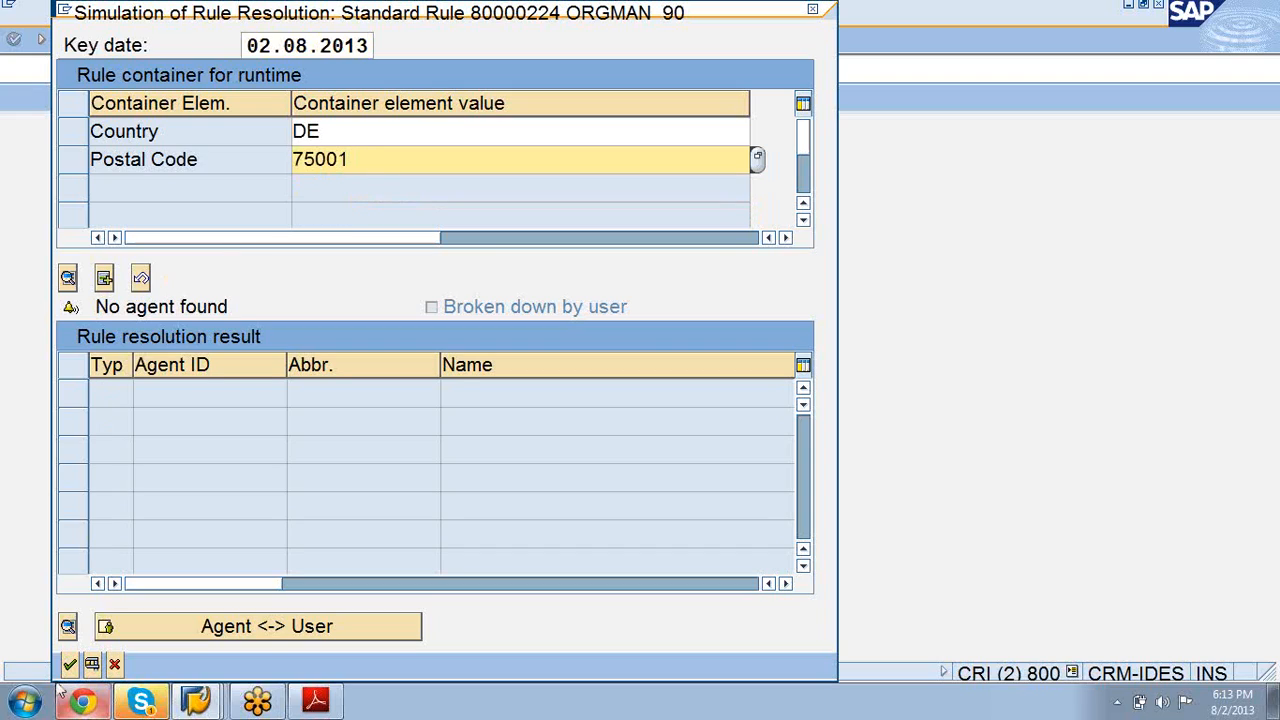
pyautogui.click(91, 665)
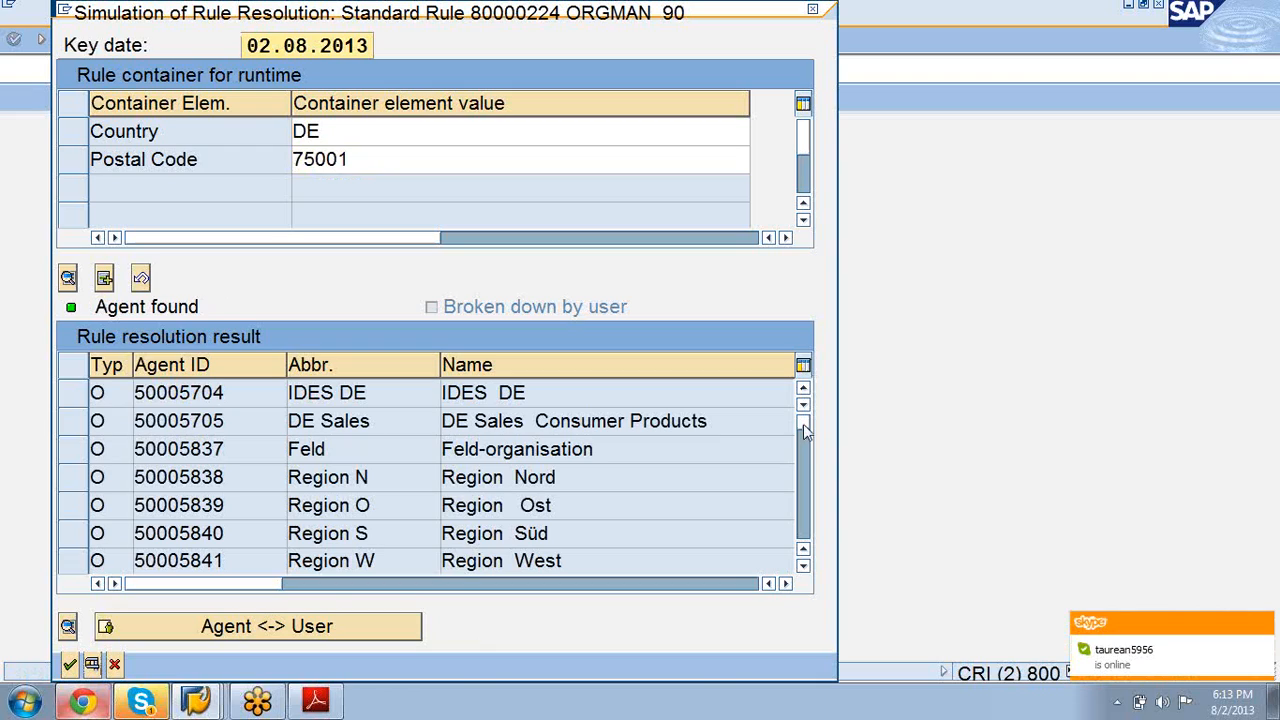
pyautogui.click(806, 458)
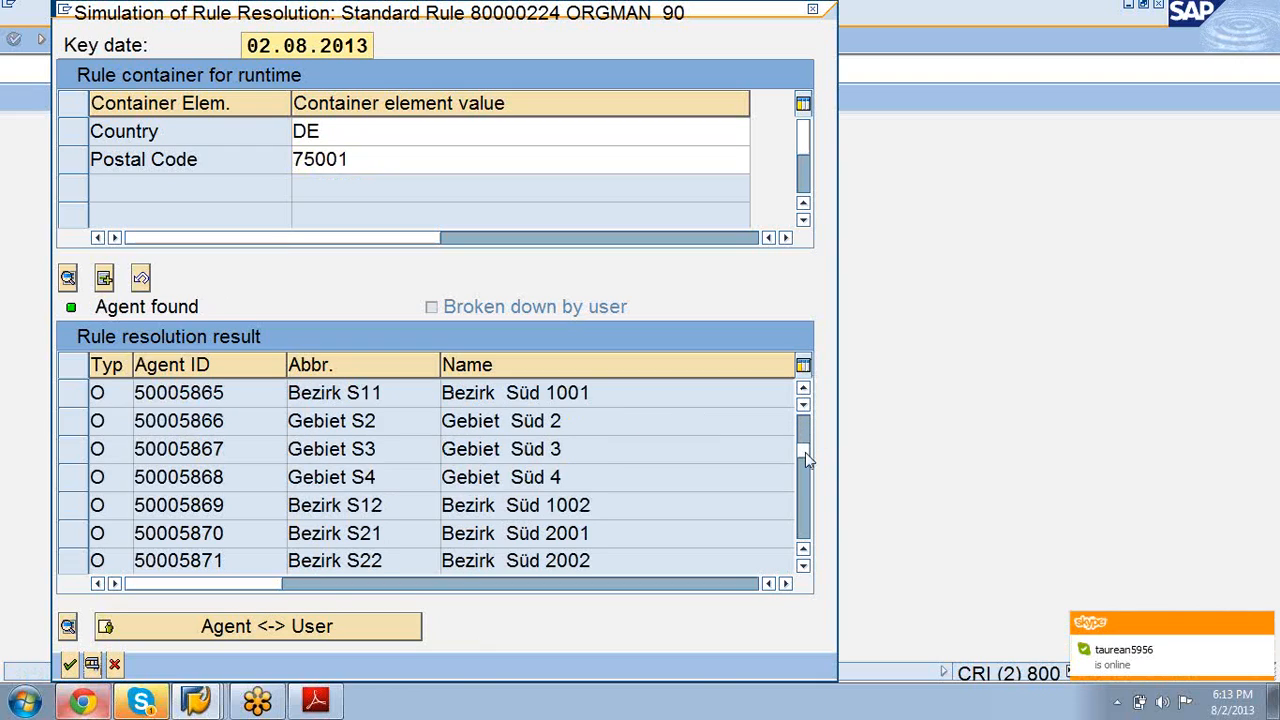
pyautogui.click(806, 482)
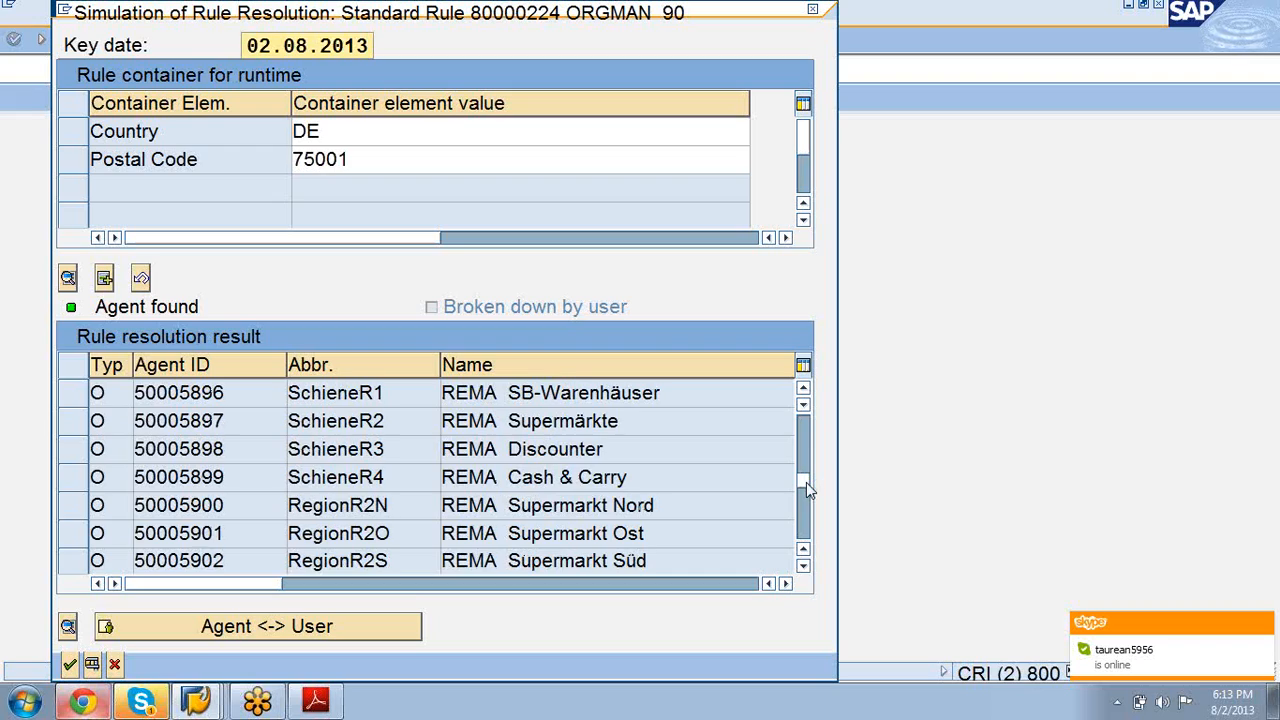
# Step: Rerun the simulation with postal code 23456
pyautogui.click(430, 164)
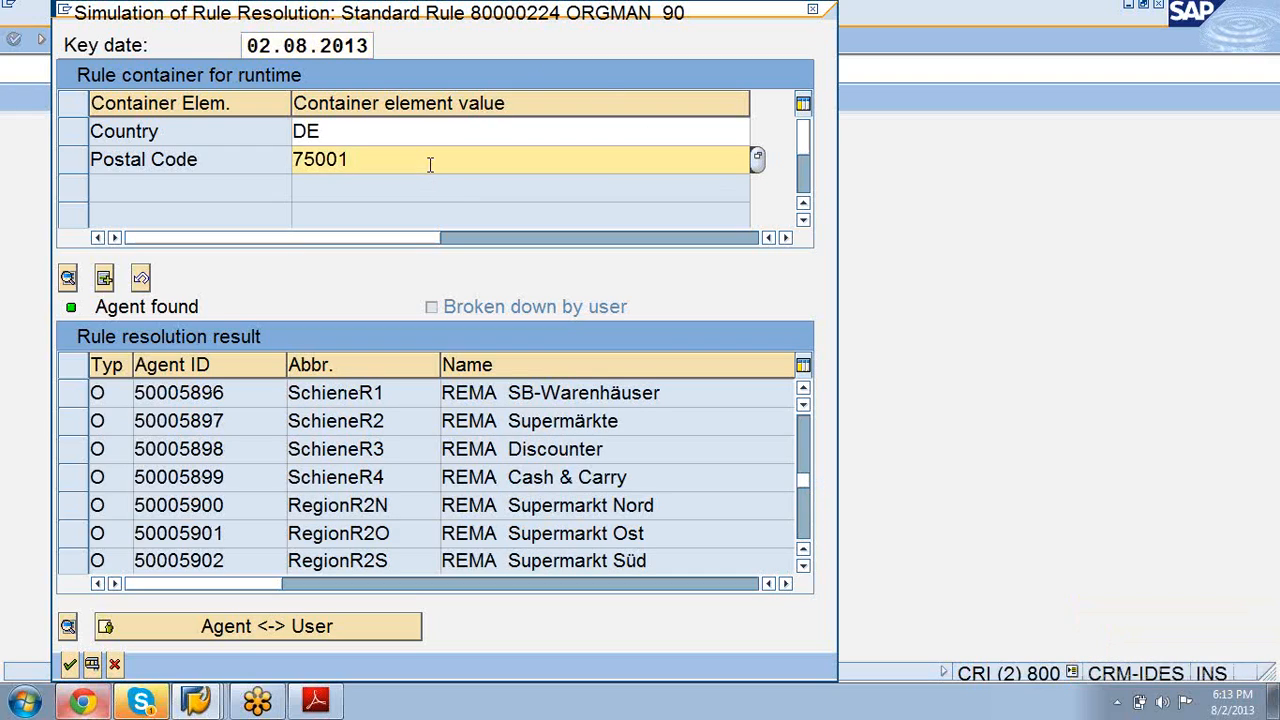
pyautogui.press('BackSpace')
pyautogui.press('BackSpace')
pyautogui.press('BackSpace')
pyautogui.press('BackSpace')
pyautogui.press('BackSpace')
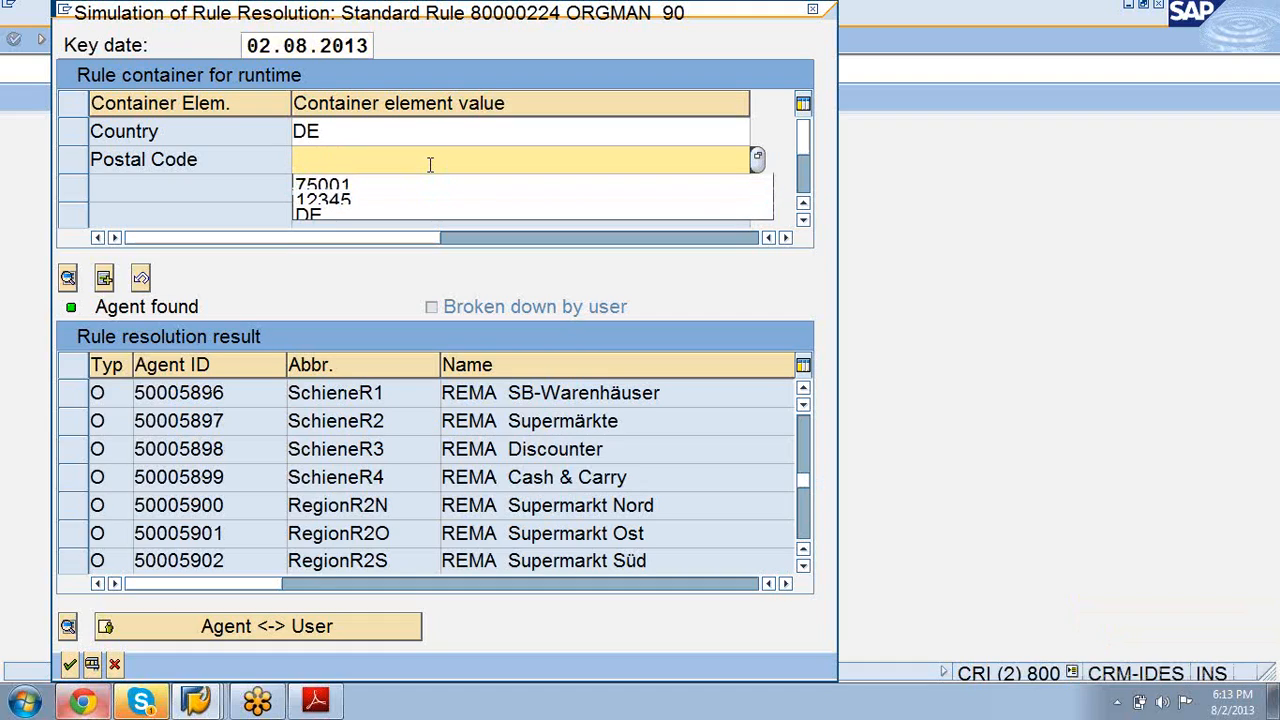
pyautogui.write('23456')
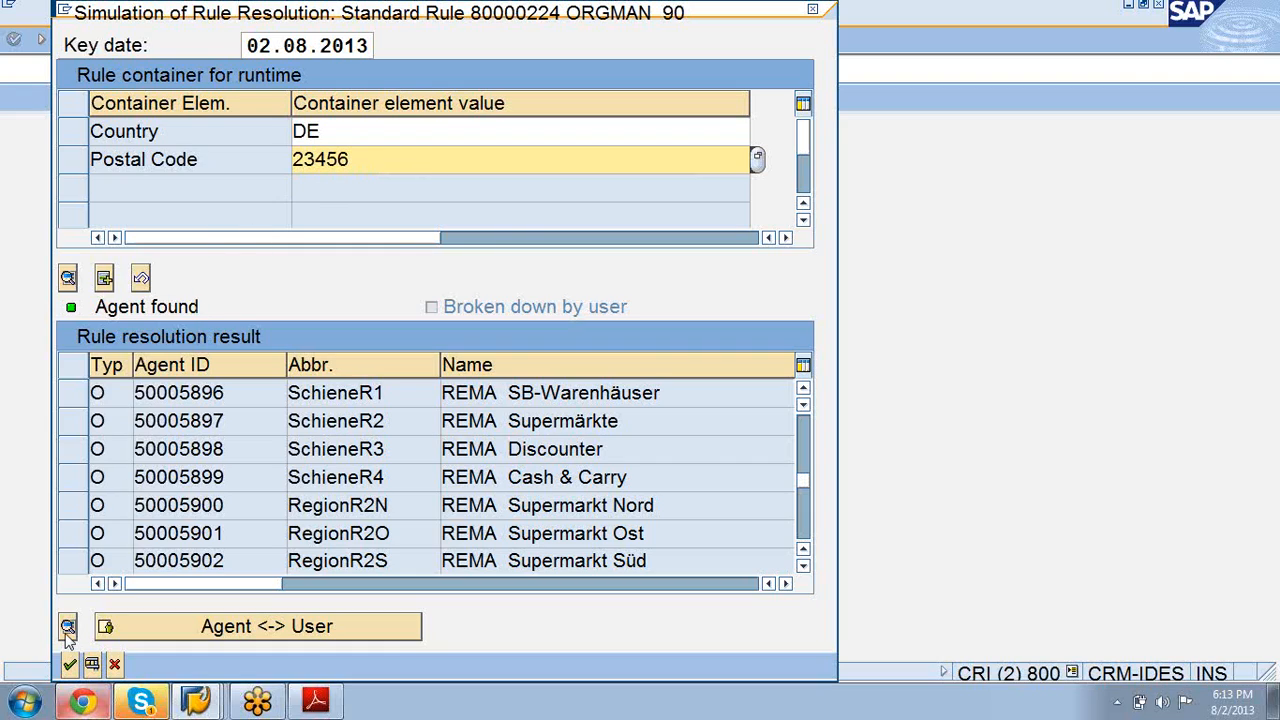
pyautogui.click(91, 665)
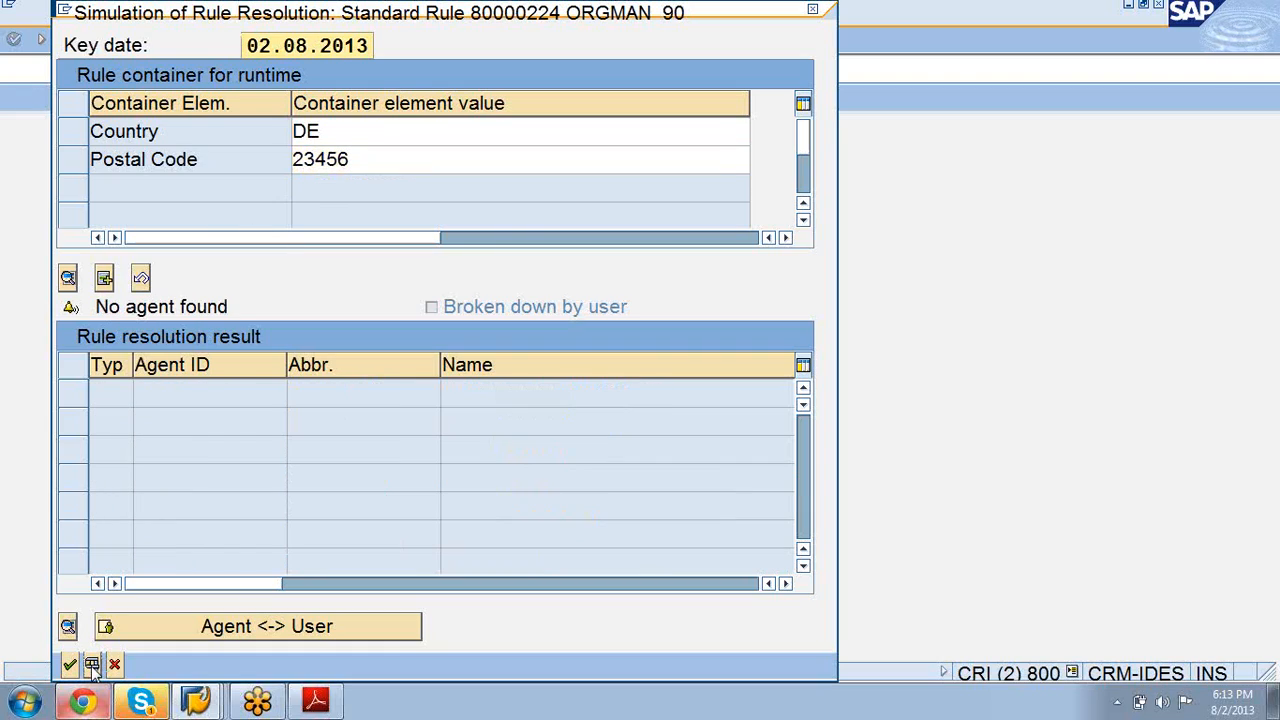
# Step: Clear Country DE, set Postal Code back to 12345, and run the simulation again
pyautogui.click(325, 130)
pyautogui.press('BackSpace')
pyautogui.press('BackSpace')
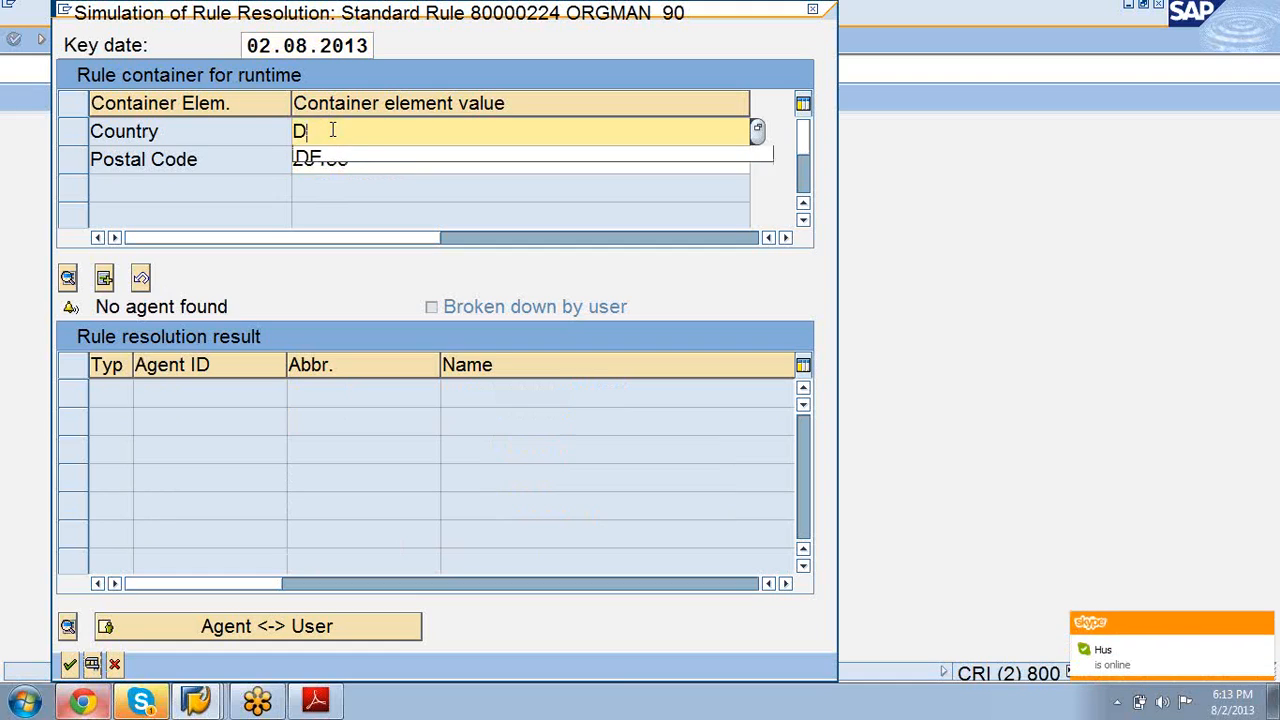
pyautogui.click(276, 258)
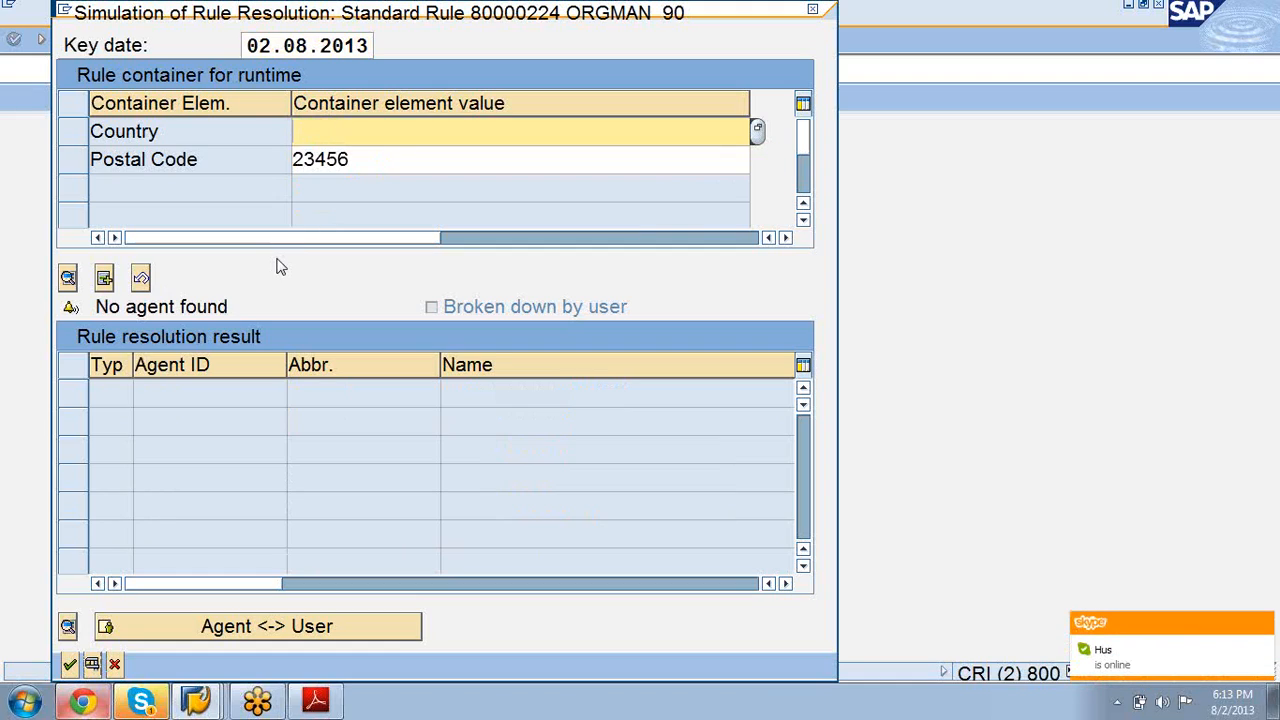
pyautogui.click(371, 160)
pyautogui.press('BackSpace')
pyautogui.press('BackSpace')
pyautogui.press('BackSpace')
pyautogui.press('BackSpace')
pyautogui.press('BackSpace')
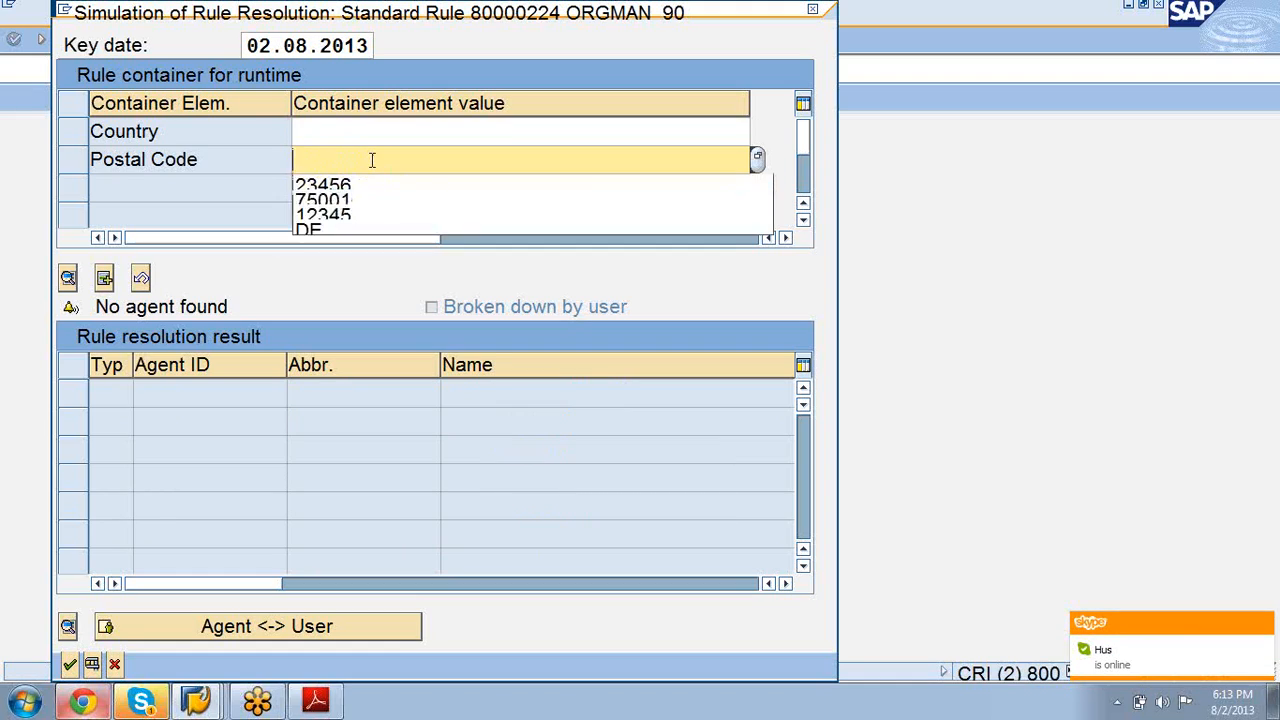
pyautogui.click(366, 215)
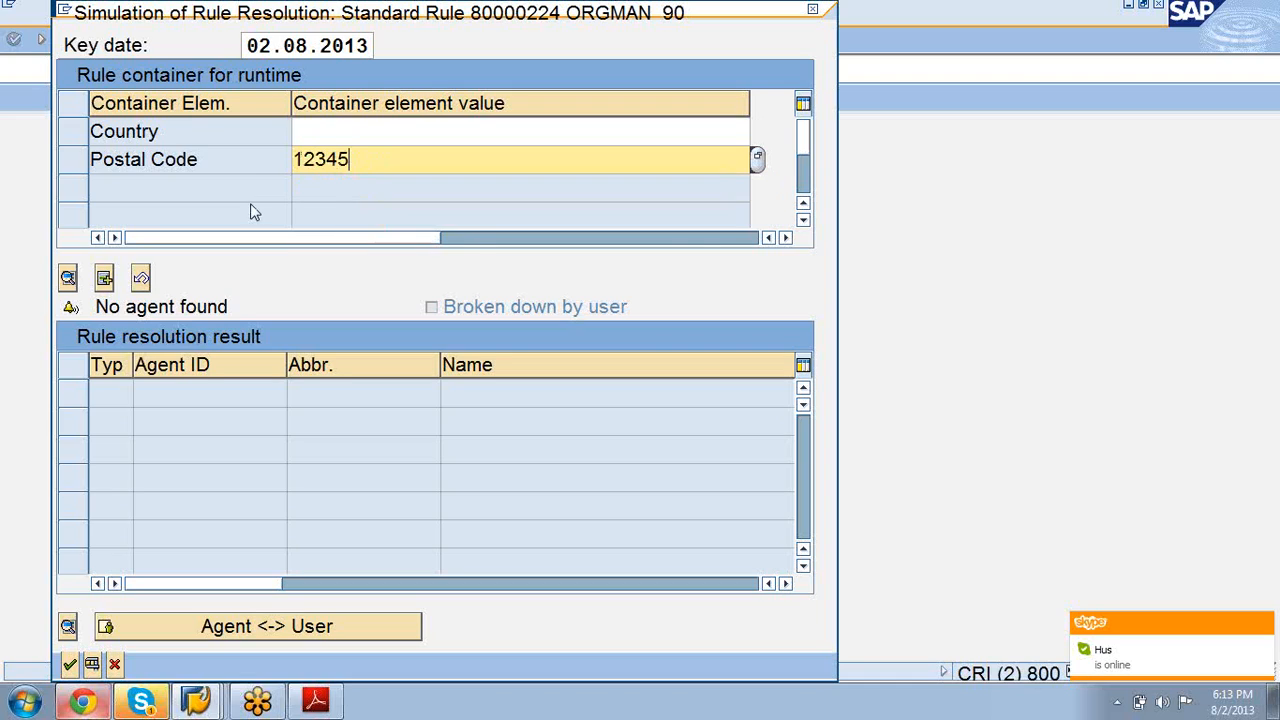
pyautogui.click(92, 665)
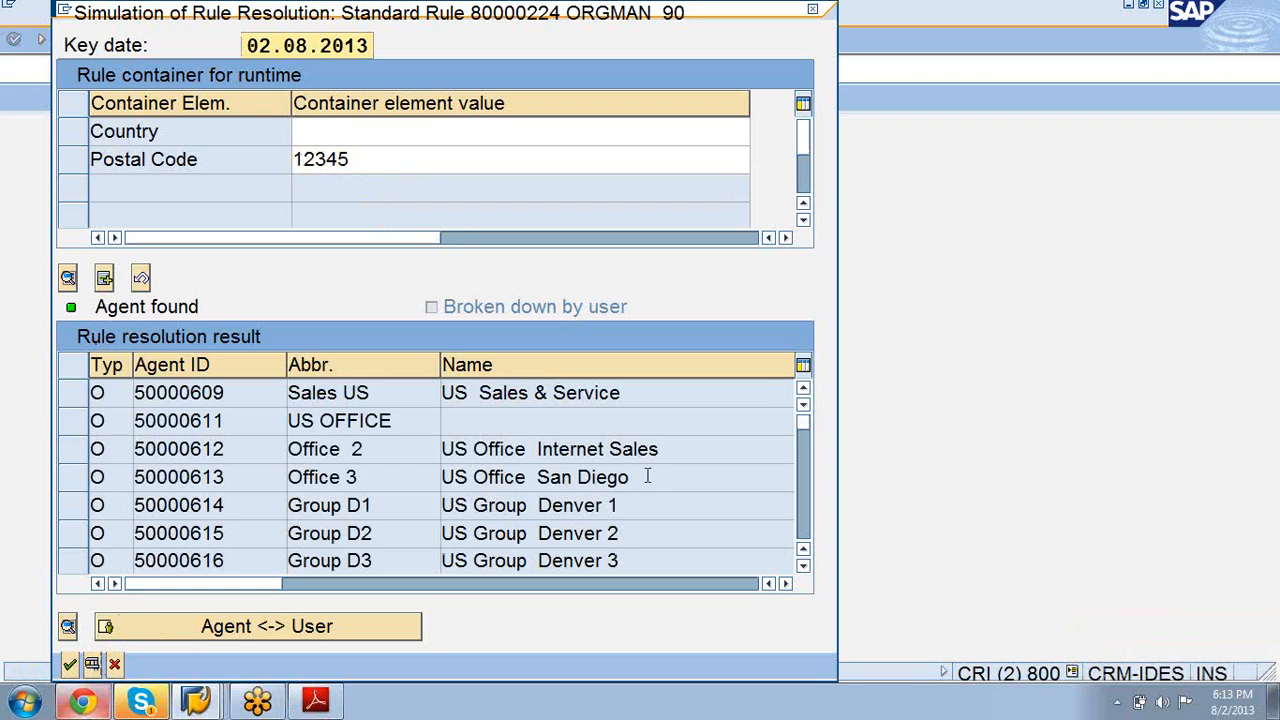
# Step: Scroll the postal code 12345 results down to the last agent, position 50017131
pyautogui.click(804, 567)
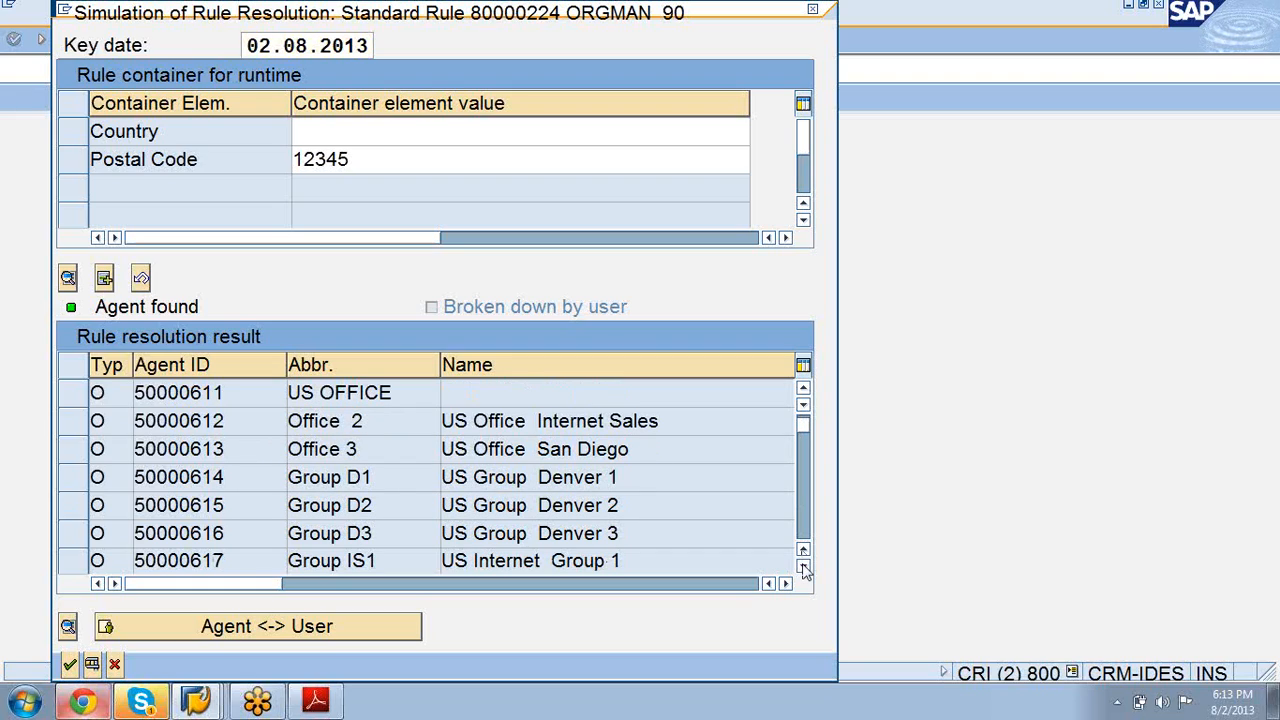
pyautogui.click(804, 567)
pyautogui.click(804, 567)
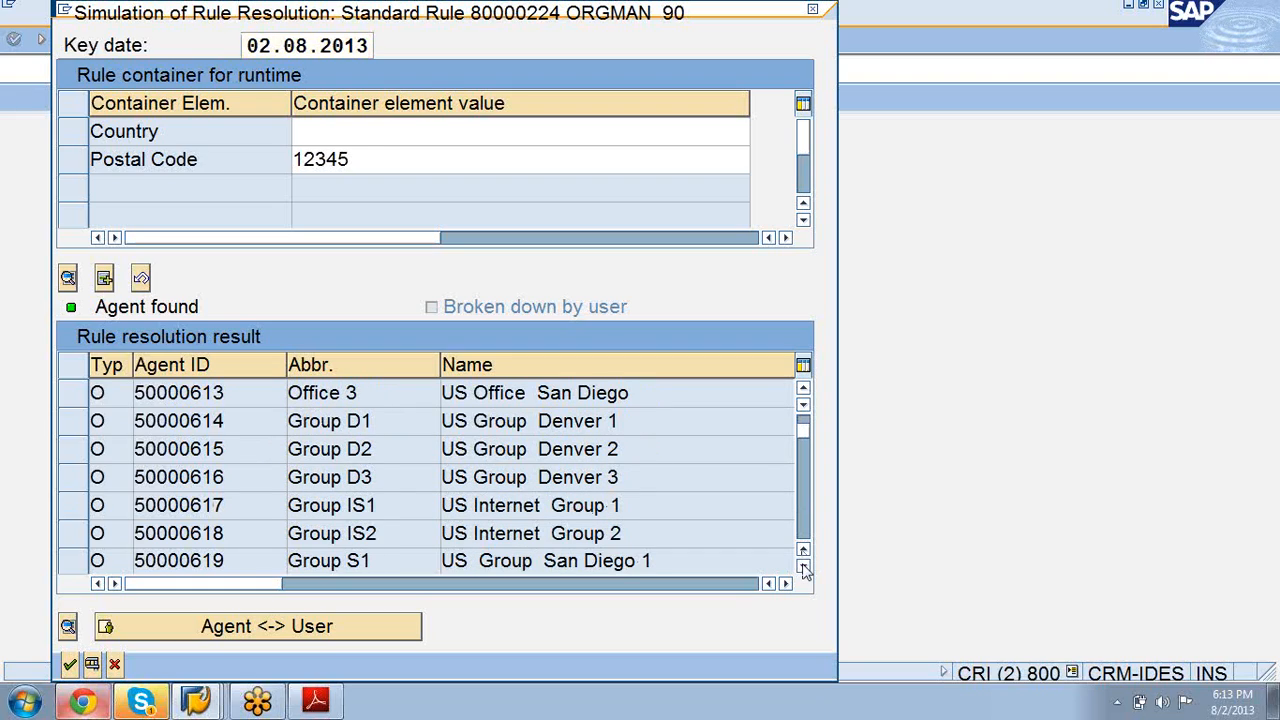
pyautogui.click(804, 567)
pyautogui.click(804, 567)
pyautogui.click(804, 567)
pyautogui.click(804, 567)
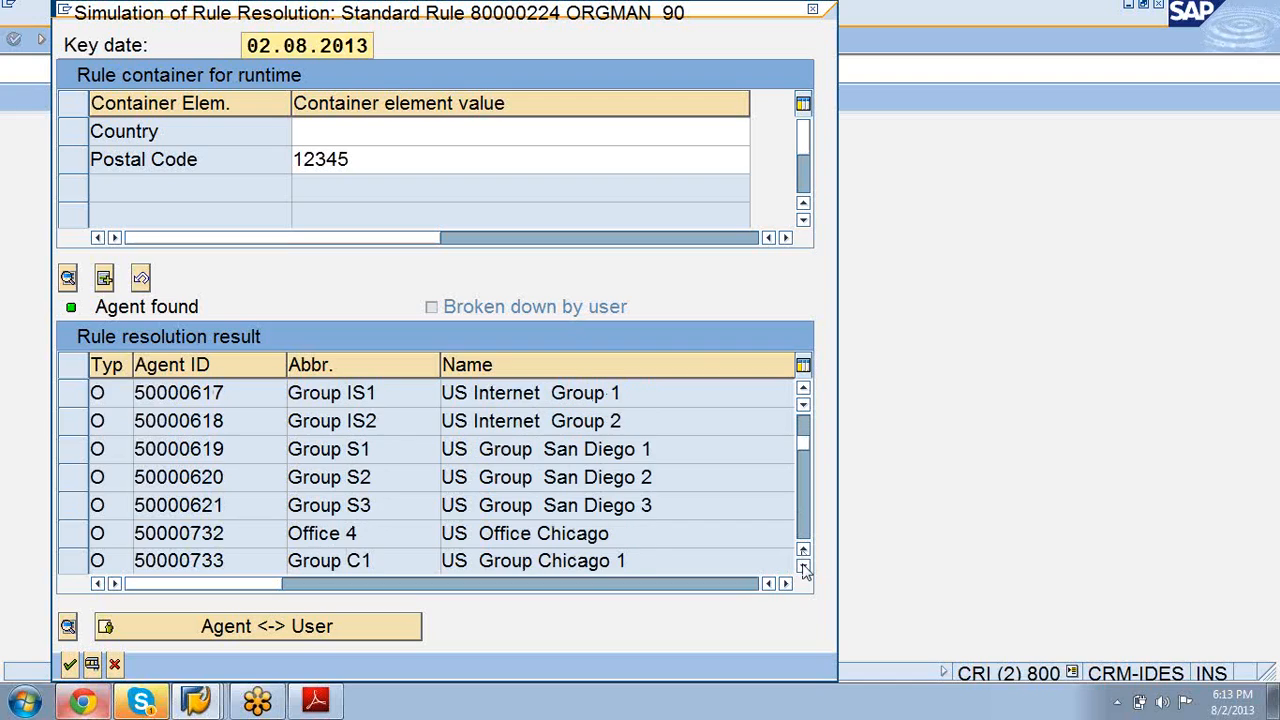
pyautogui.click(804, 567)
pyautogui.click(804, 567)
pyautogui.click(804, 567)
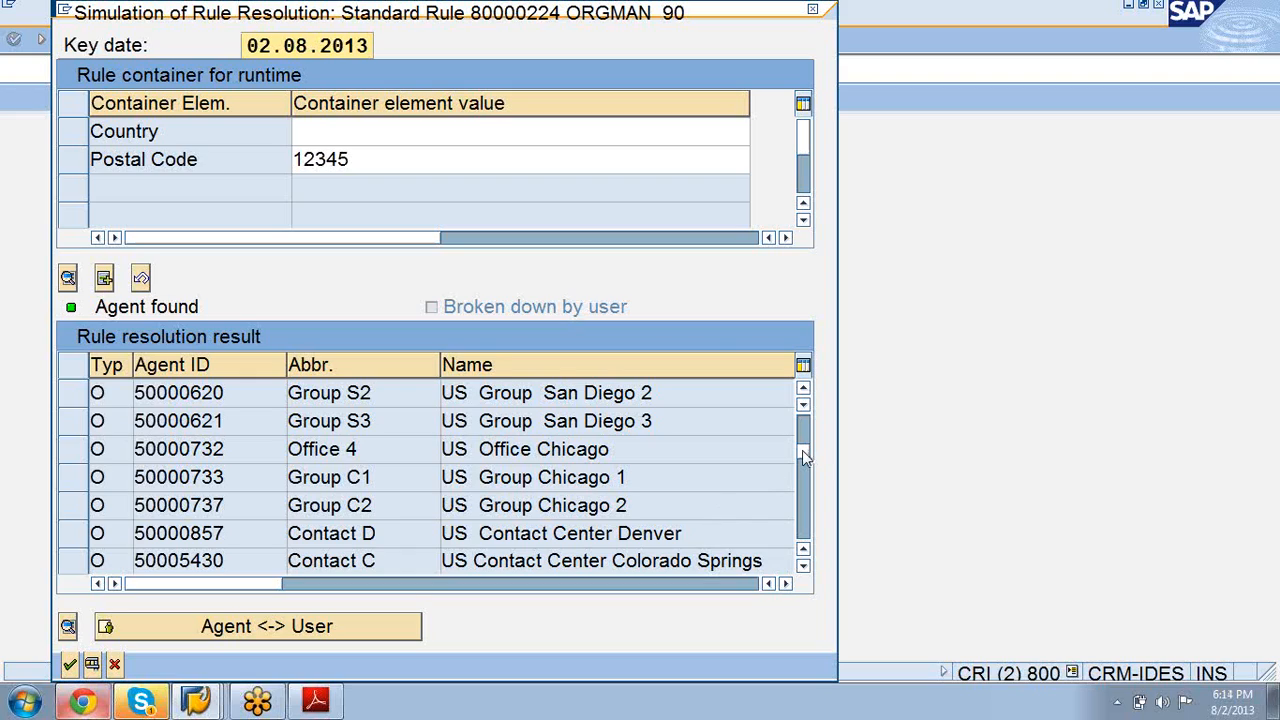
pyautogui.click(804, 481)
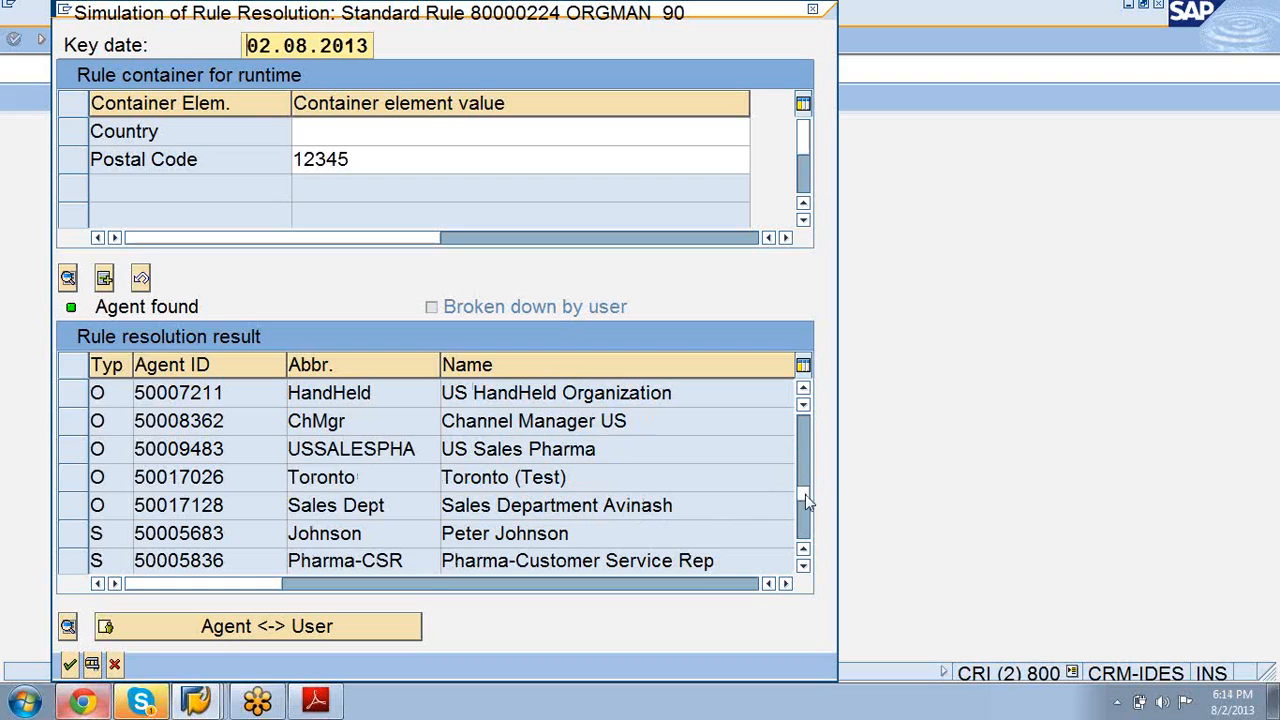
pyautogui.click(807, 502)
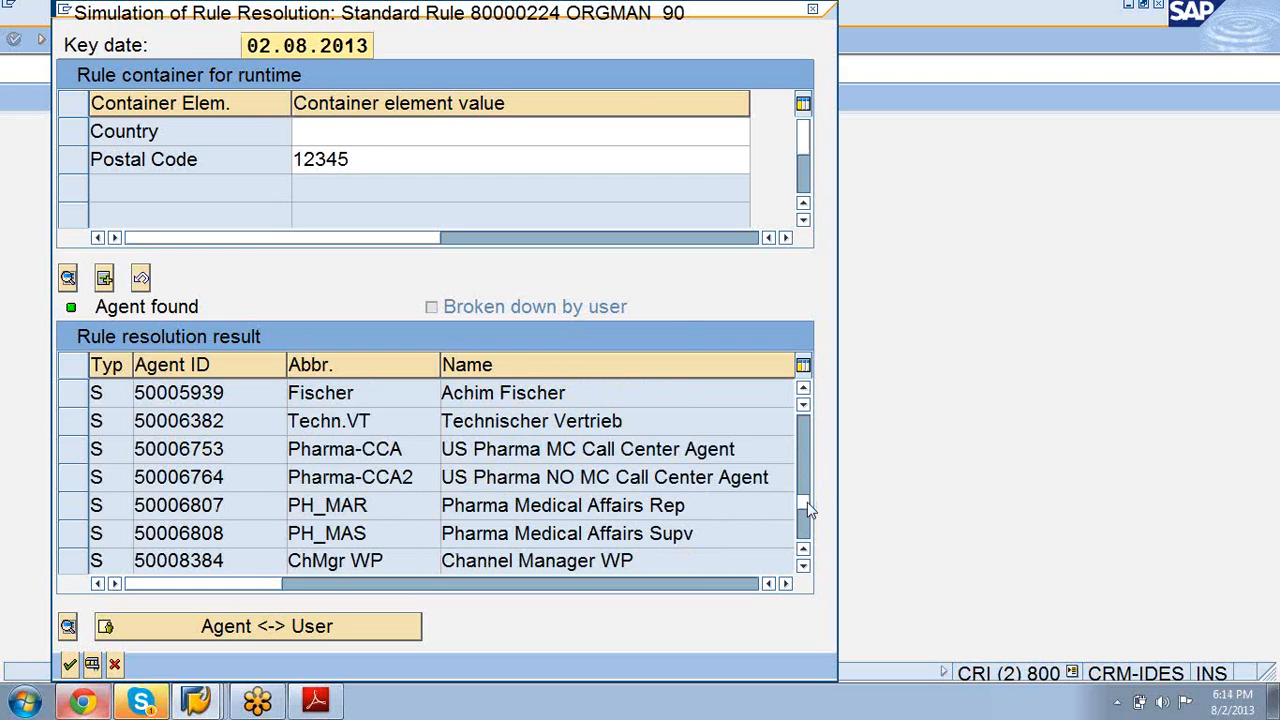
pyautogui.click(808, 538)
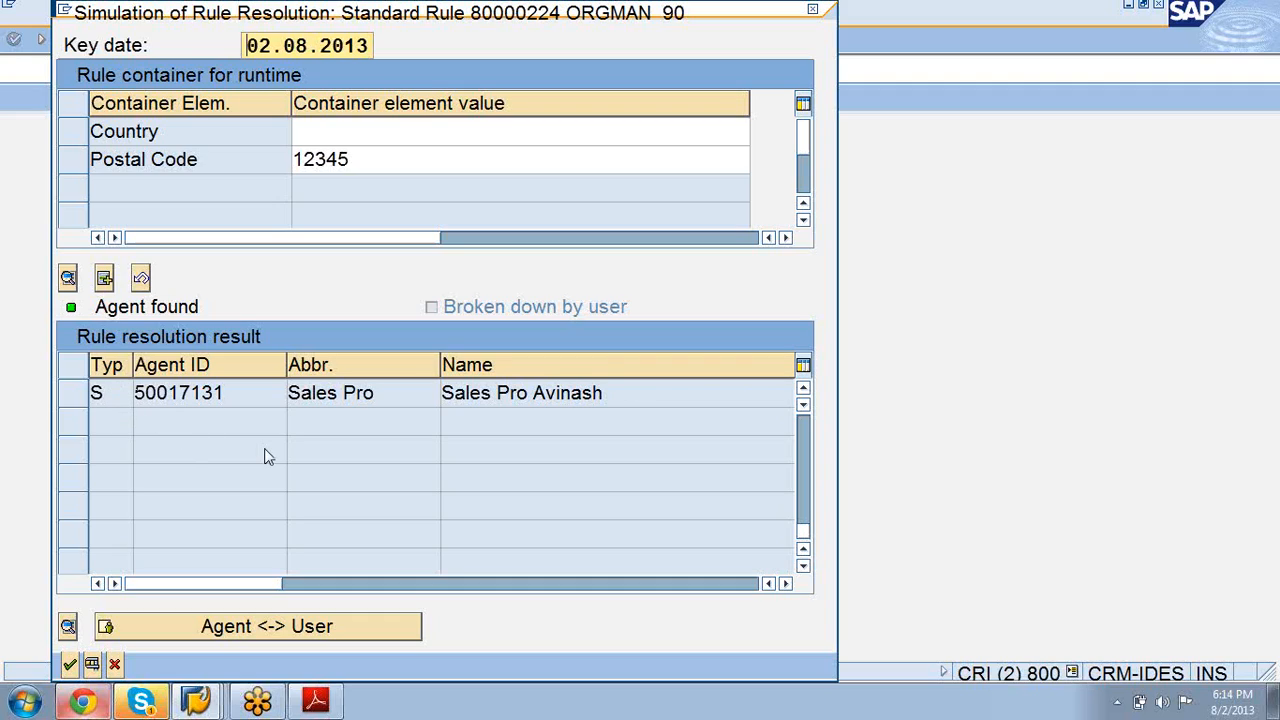
# Step: Scroll the simulation results back up to the first agent, Sales US
pyautogui.click(803, 390)
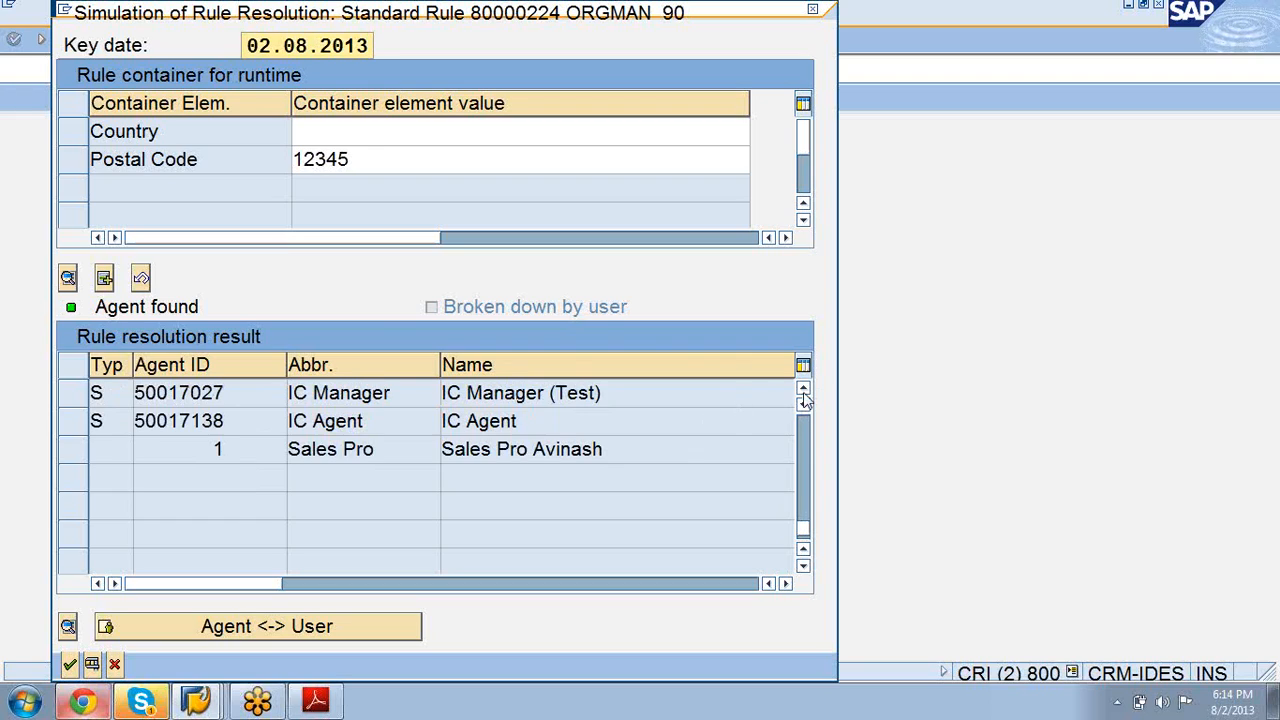
pyautogui.click(803, 390)
pyautogui.click(803, 390)
pyautogui.click(803, 390)
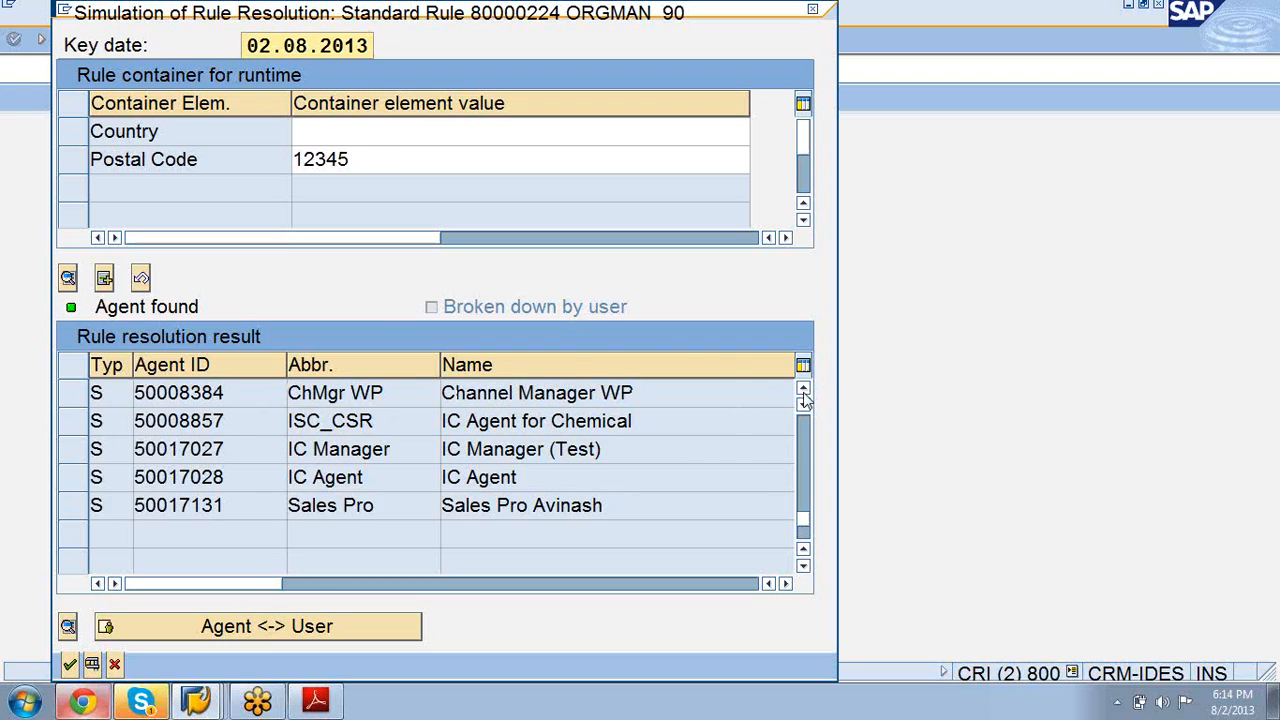
pyautogui.click(803, 390)
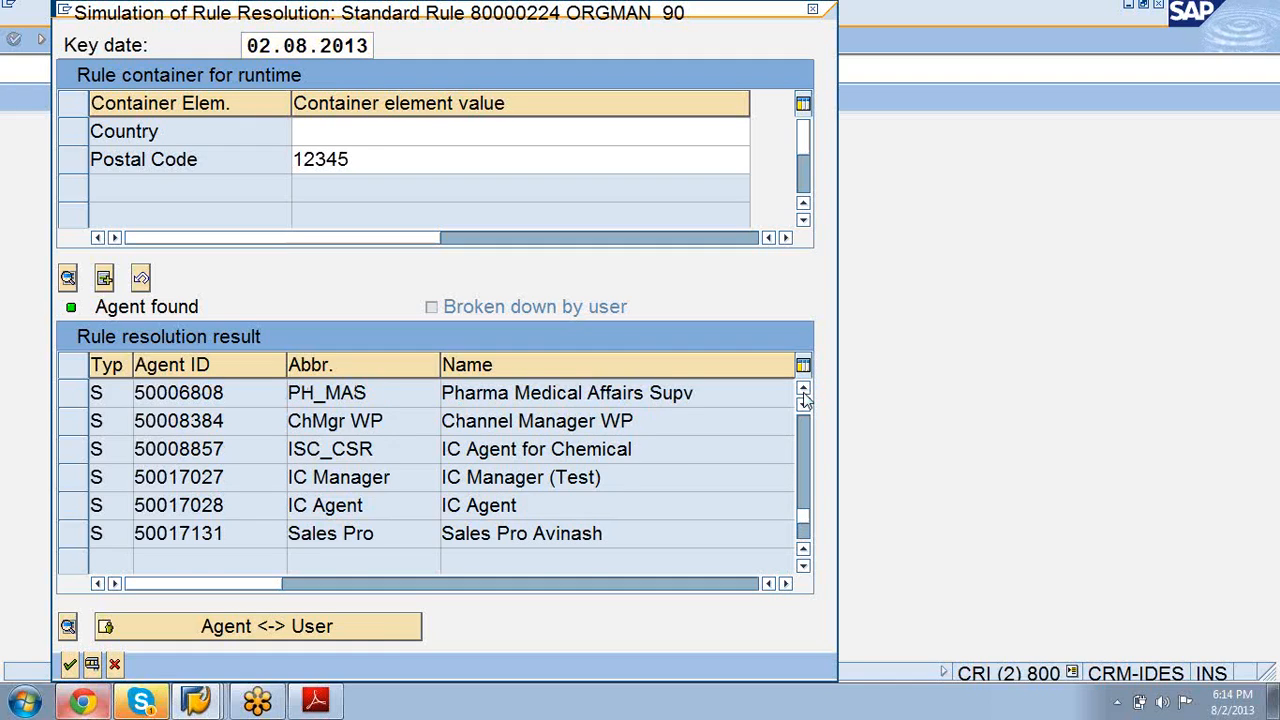
pyautogui.click(803, 390)
pyautogui.click(803, 390)
pyautogui.click(803, 390)
pyautogui.click(803, 390)
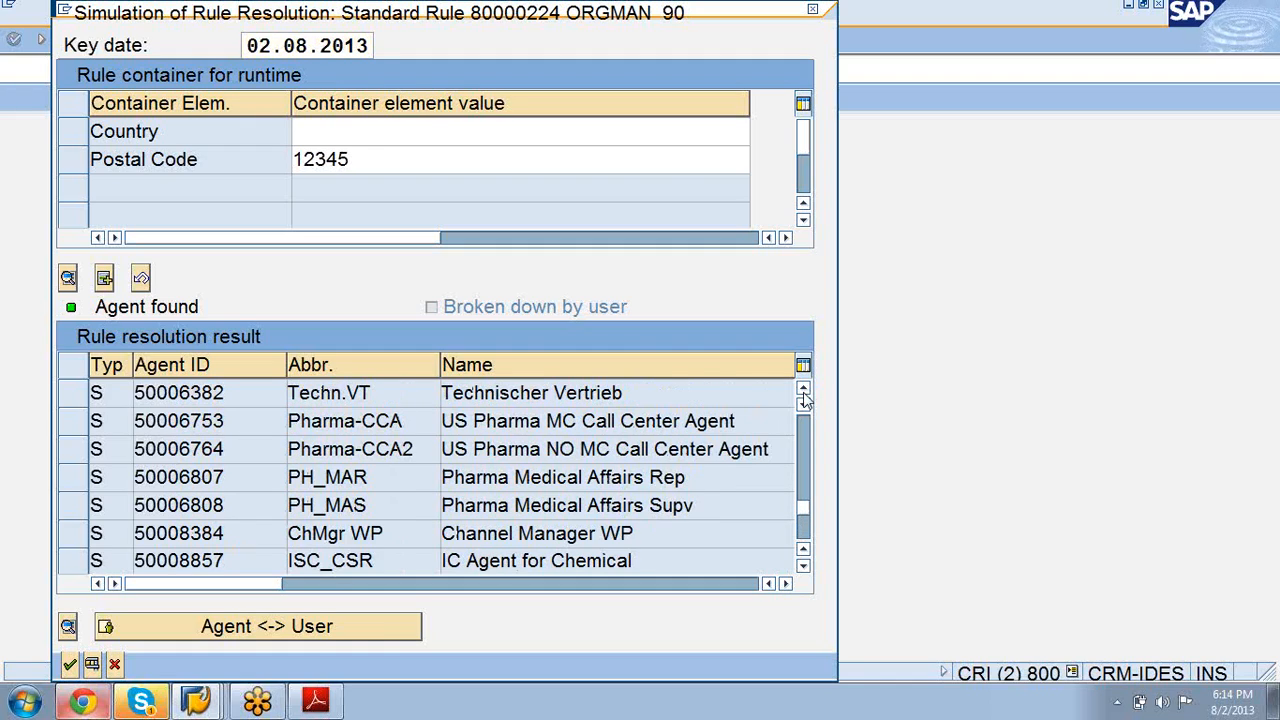
pyautogui.click(803, 390)
pyautogui.click(803, 390)
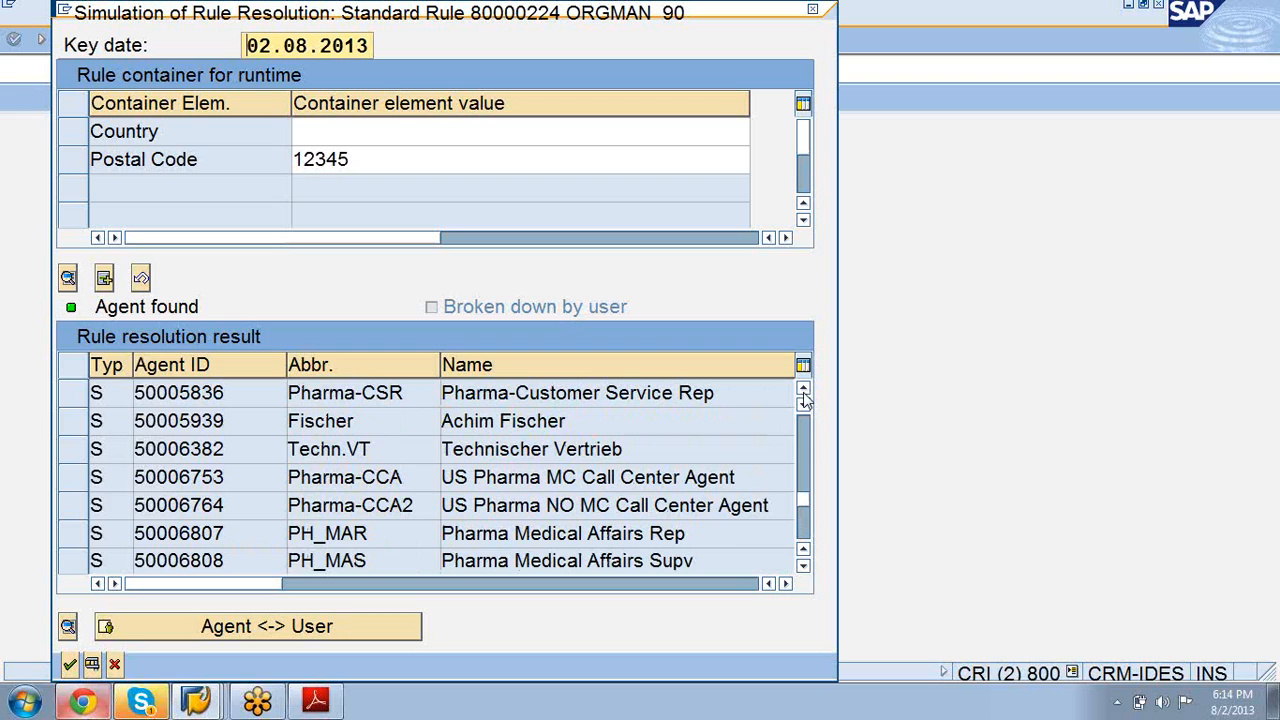
pyautogui.click(803, 390)
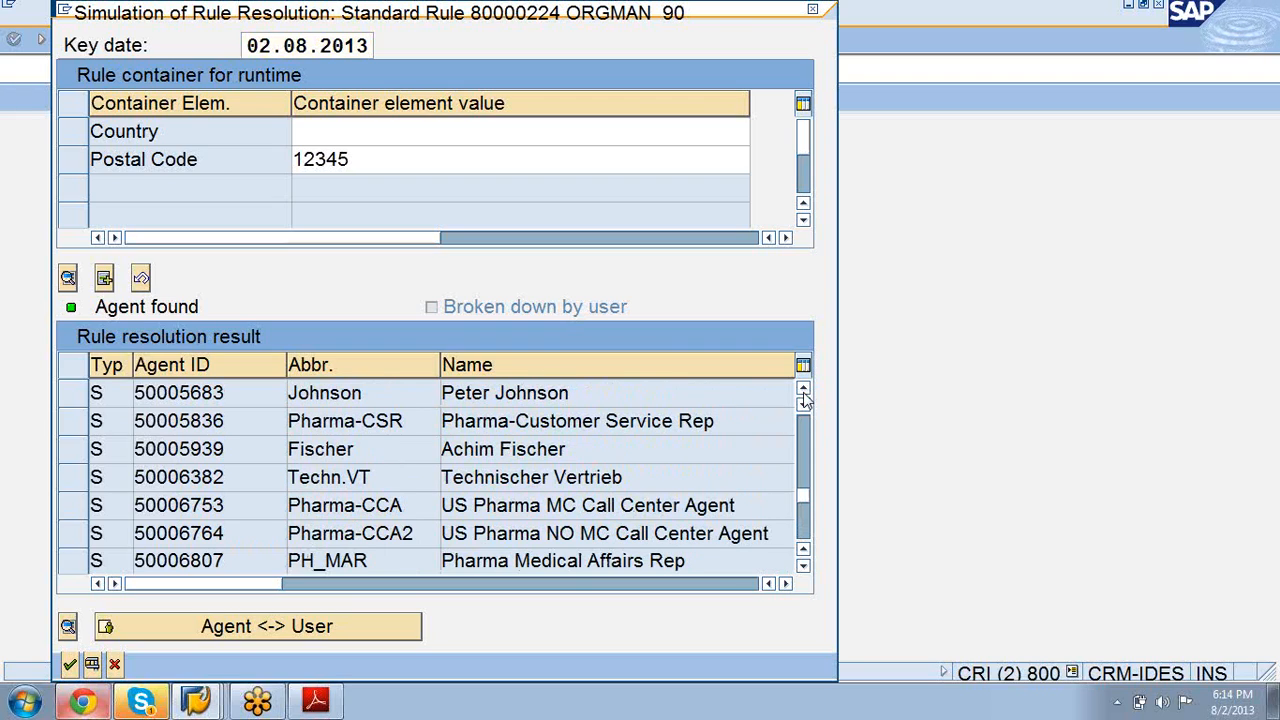
pyautogui.click(803, 390)
pyautogui.click(803, 390)
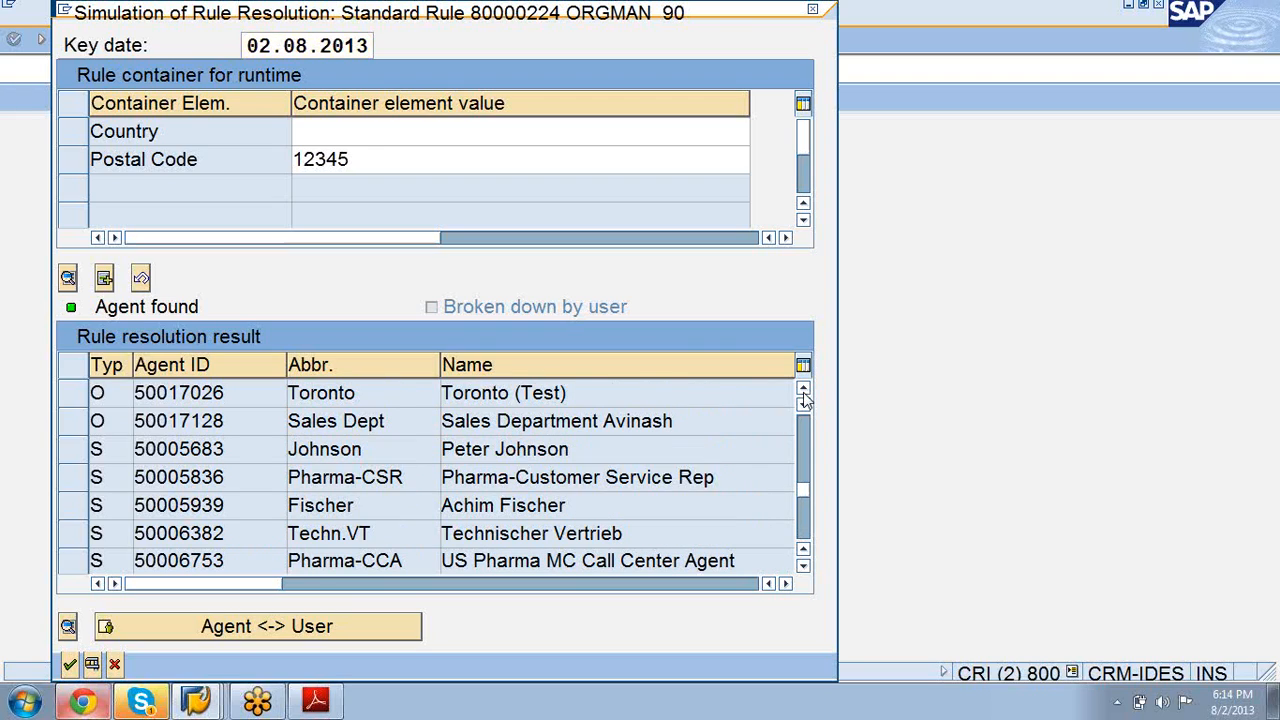
pyautogui.click(803, 390)
pyautogui.click(803, 390)
pyautogui.click(803, 390)
pyautogui.click(803, 390)
pyautogui.click(803, 390)
pyautogui.click(803, 390)
pyautogui.click(803, 390)
pyautogui.click(803, 390)
pyautogui.click(803, 390)
pyautogui.click(803, 390)
pyautogui.click(803, 390)
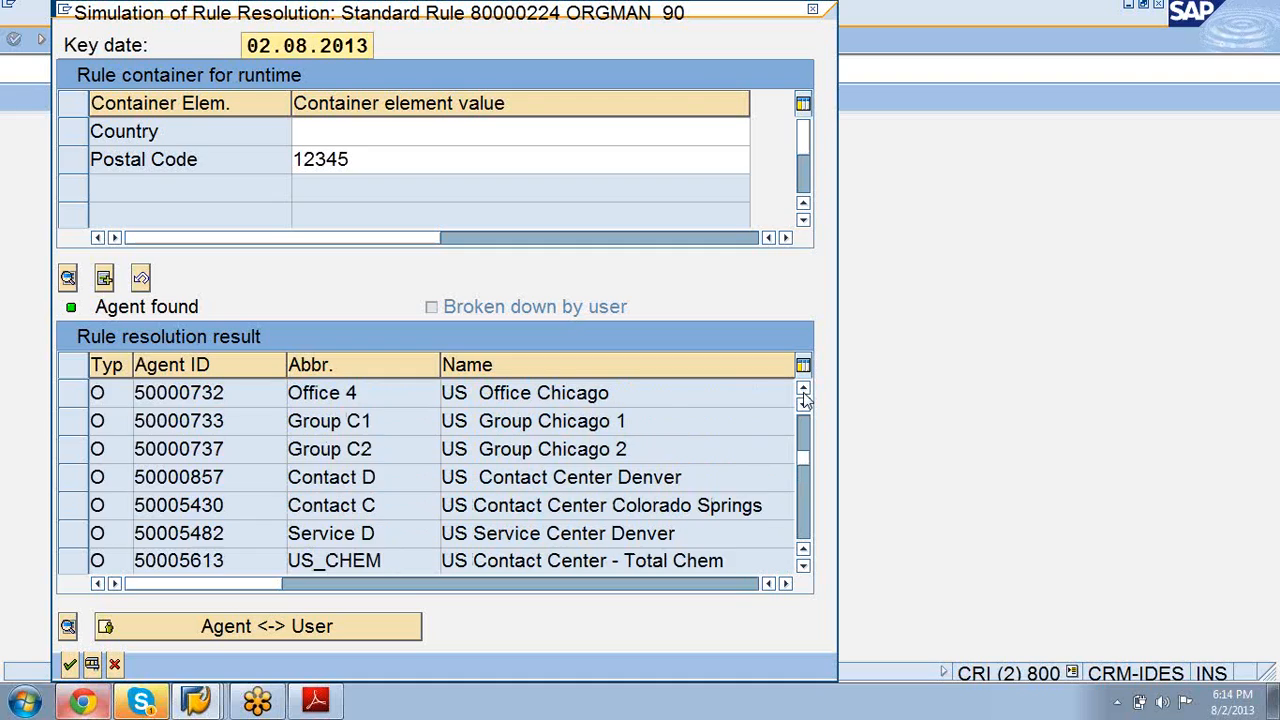
pyautogui.click(803, 390)
pyautogui.click(803, 390)
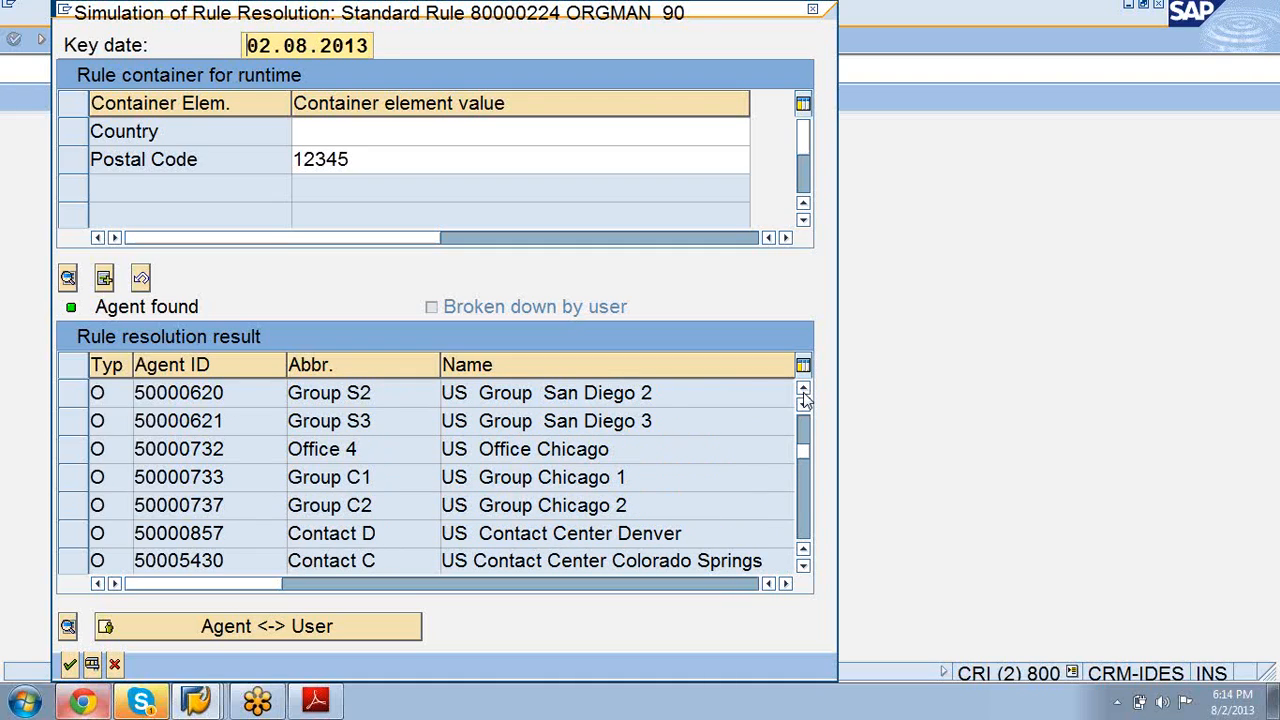
pyautogui.click(803, 390)
pyautogui.click(803, 390)
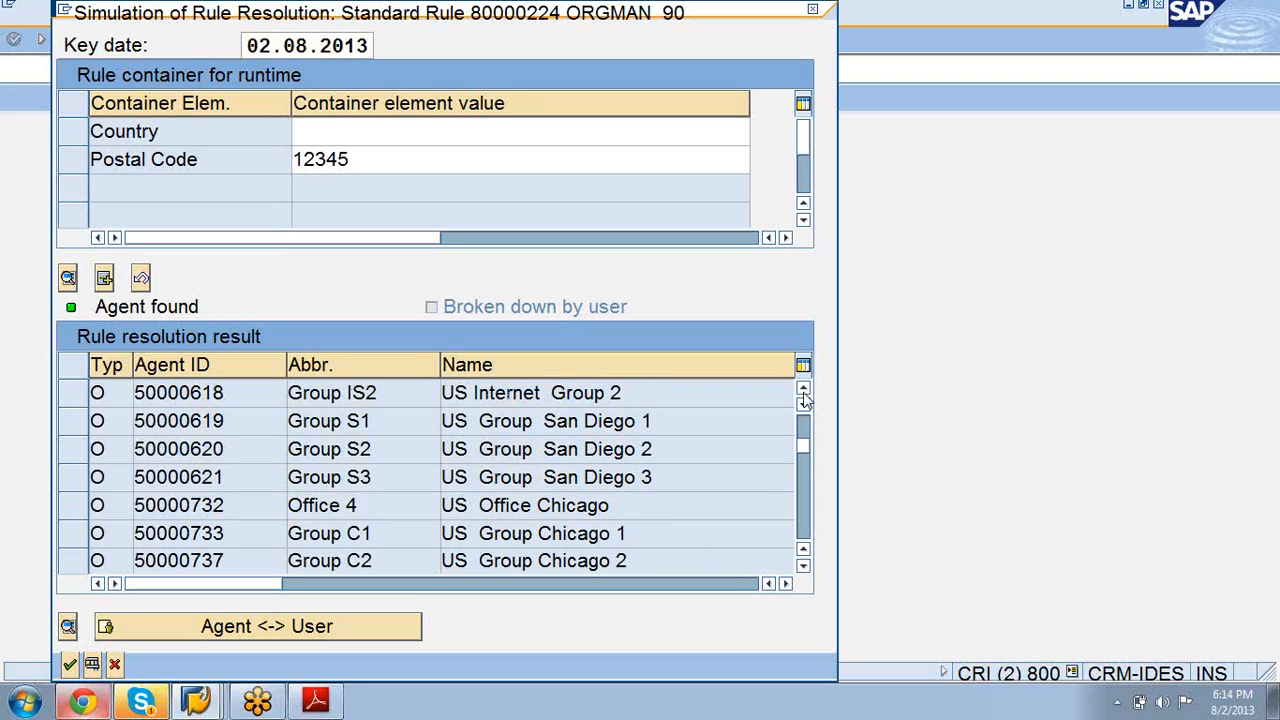
pyautogui.click(803, 390)
pyautogui.click(803, 390)
pyautogui.click(803, 390)
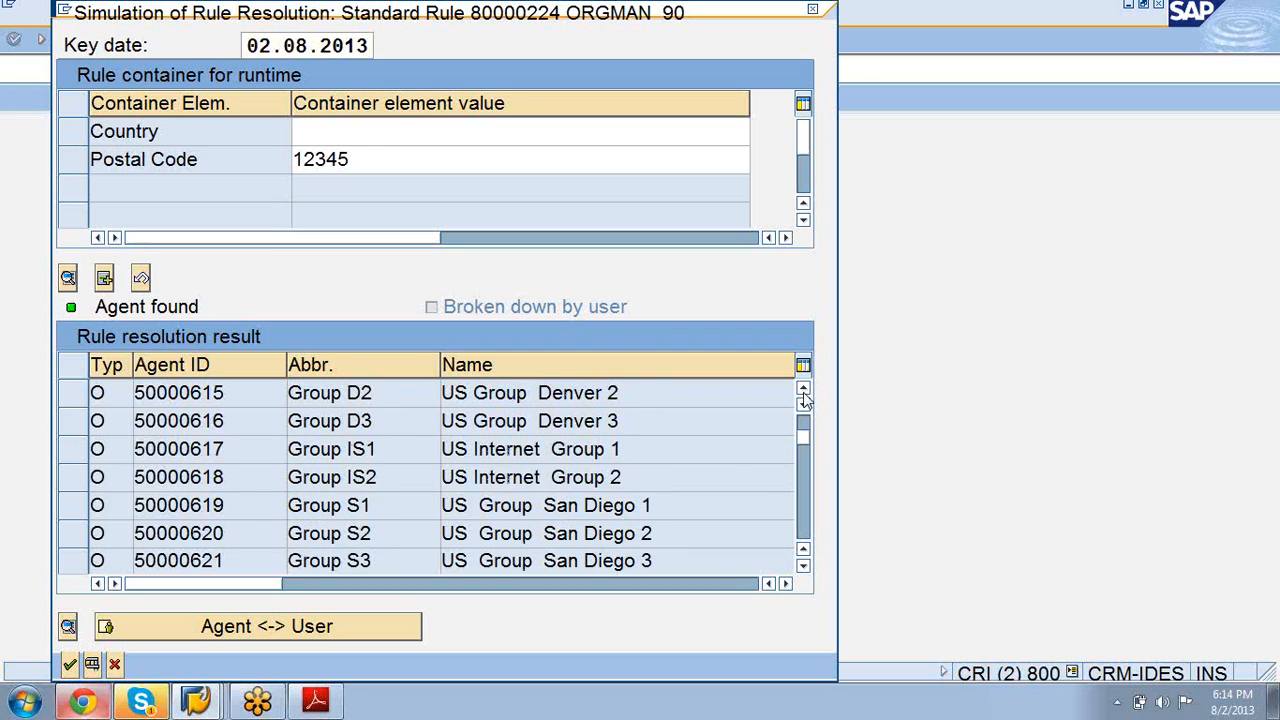
pyautogui.click(803, 390)
pyautogui.click(803, 390)
pyautogui.click(803, 390)
pyautogui.click(803, 390)
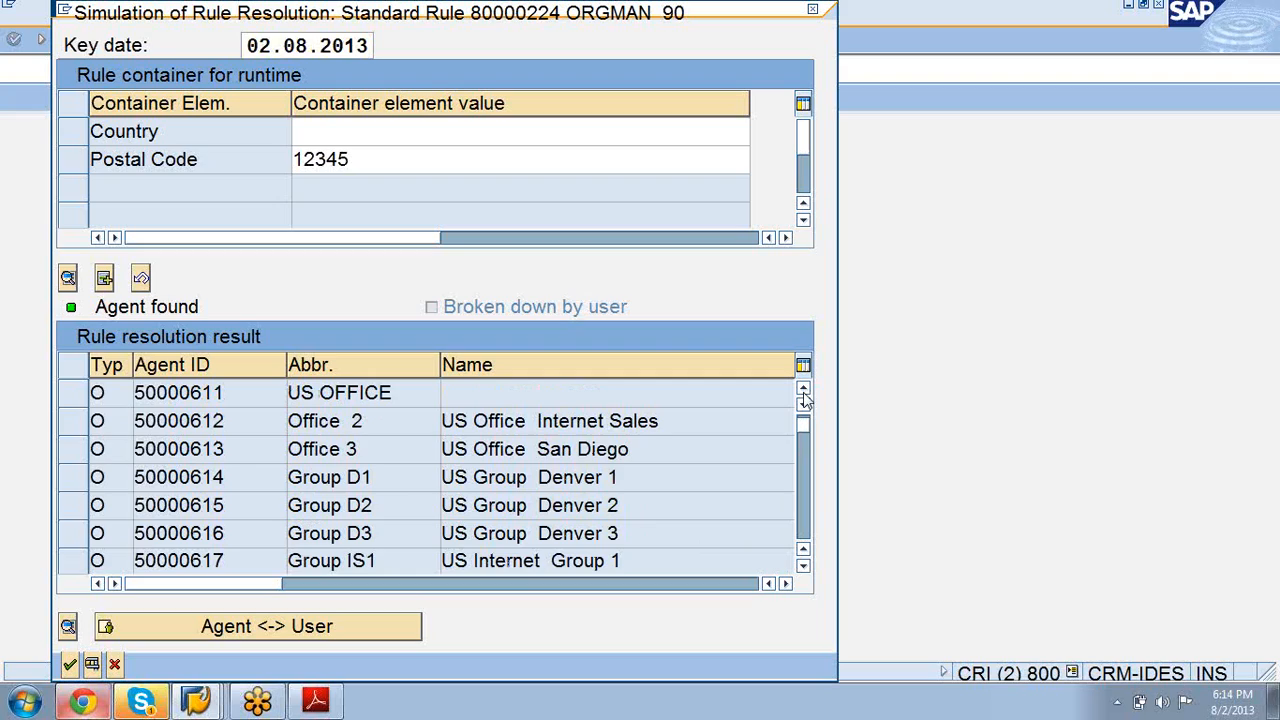
pyautogui.click(803, 390)
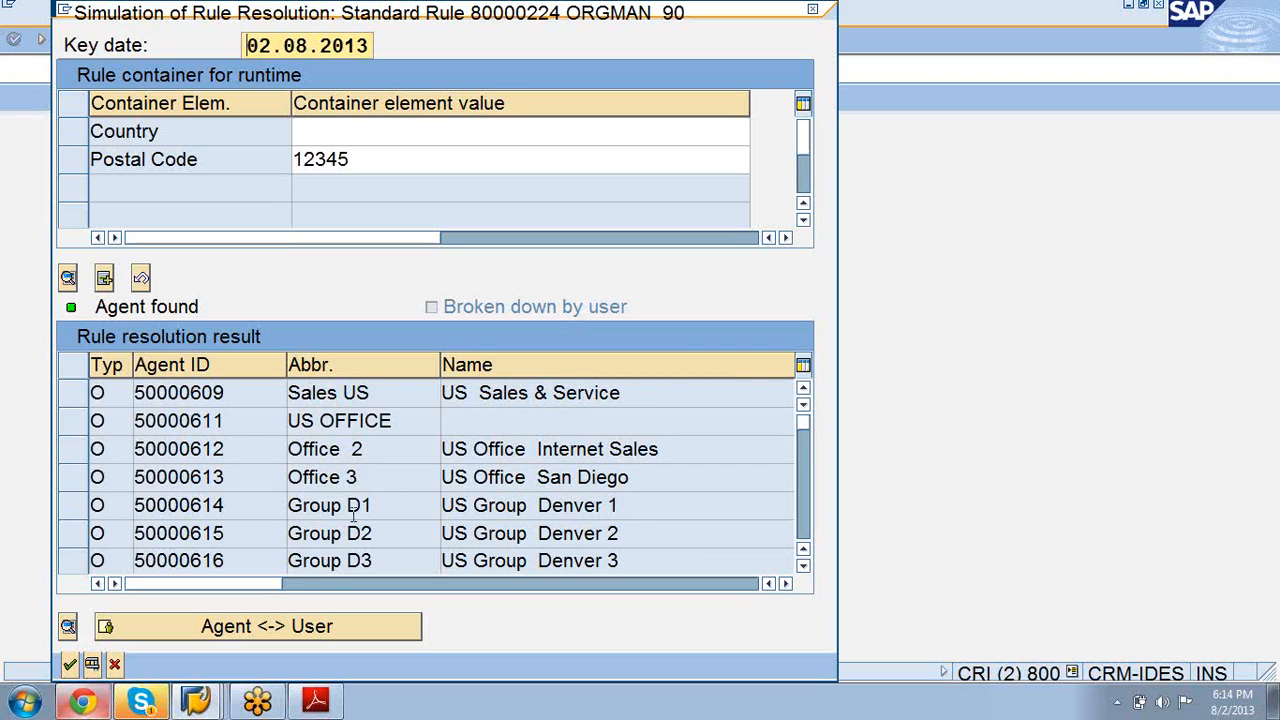
pyautogui.click(363, 160)
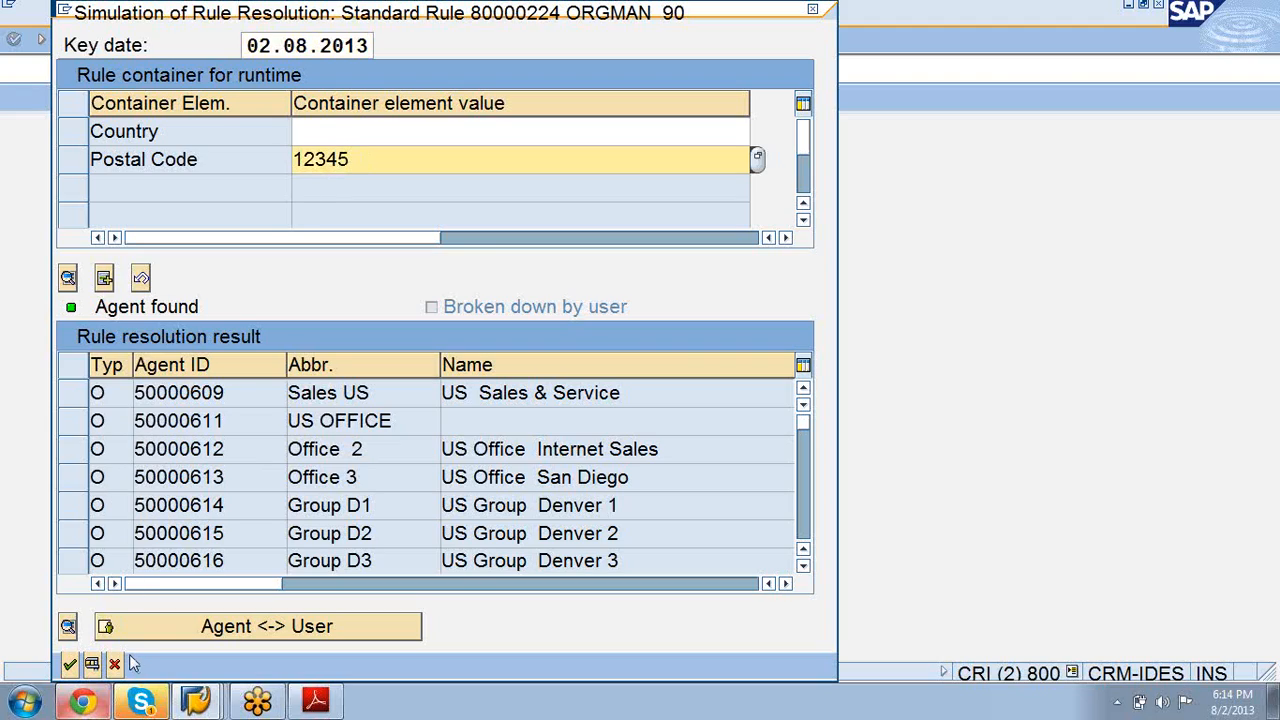
# Step: Break the postal code 12345 agents down into users like A-CRM and ALM, hiding Skype
pyautogui.click(128, 630)
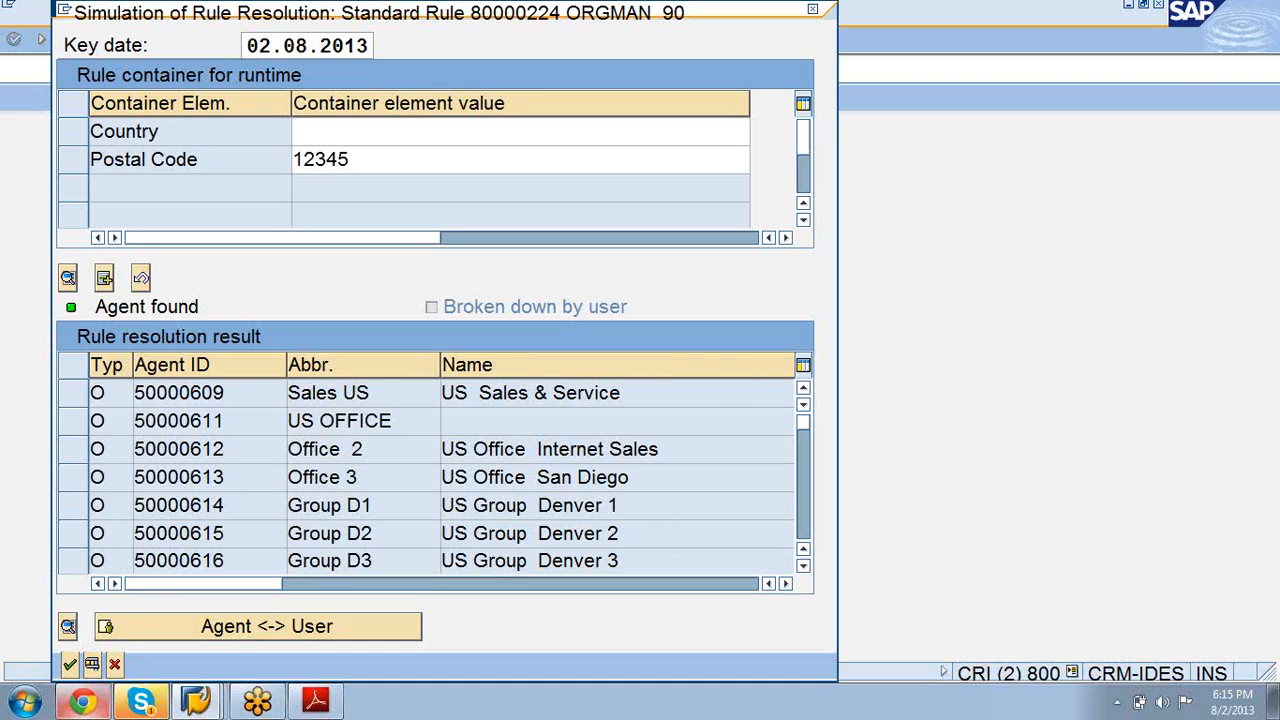
pyautogui.click(141, 702)
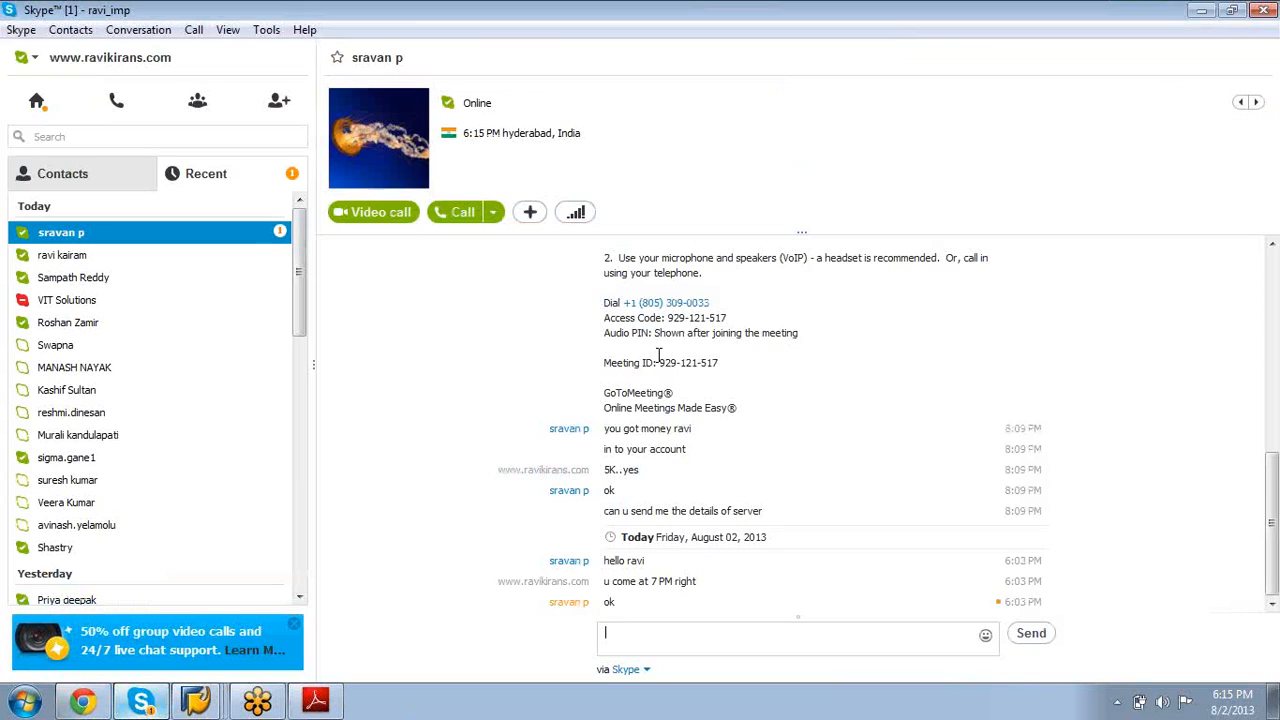
pyautogui.click(1200, 12)
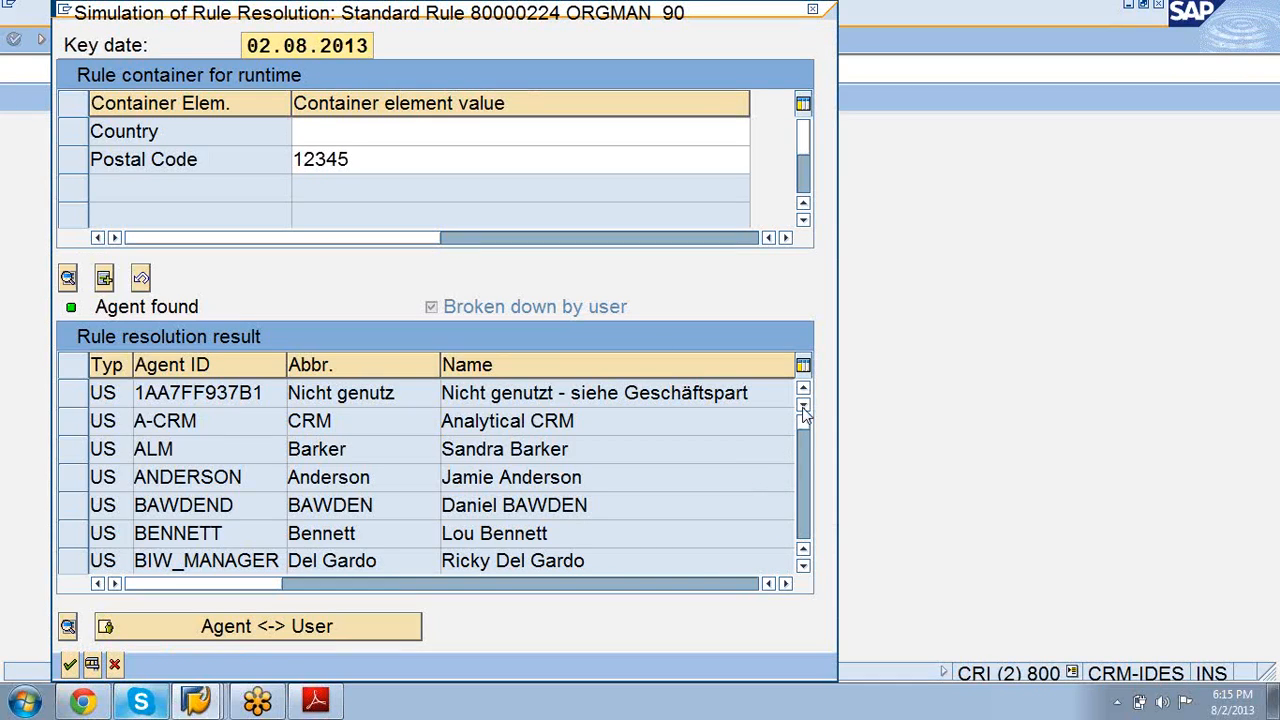
# Step: Review the remaining users in the rule result, then cancel the simulation and go back
pyautogui.click(803, 490)
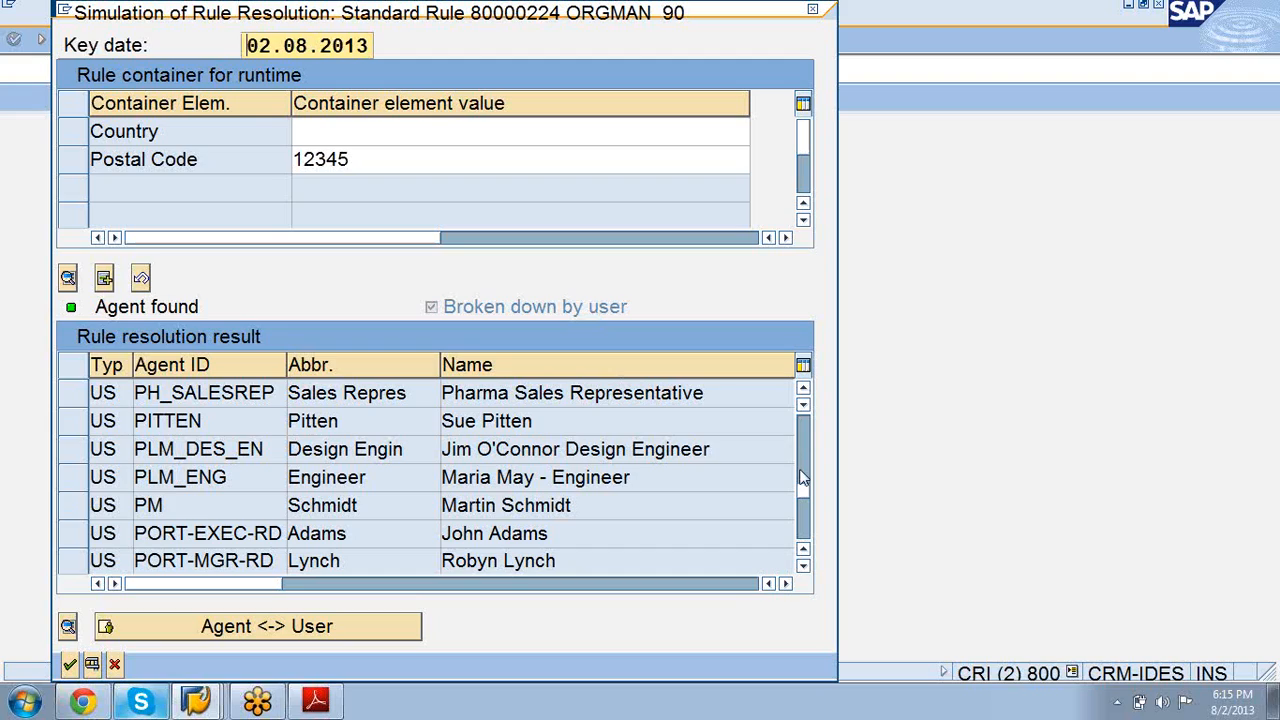
pyautogui.moveTo(801, 489); pyautogui.dragTo(804, 540)
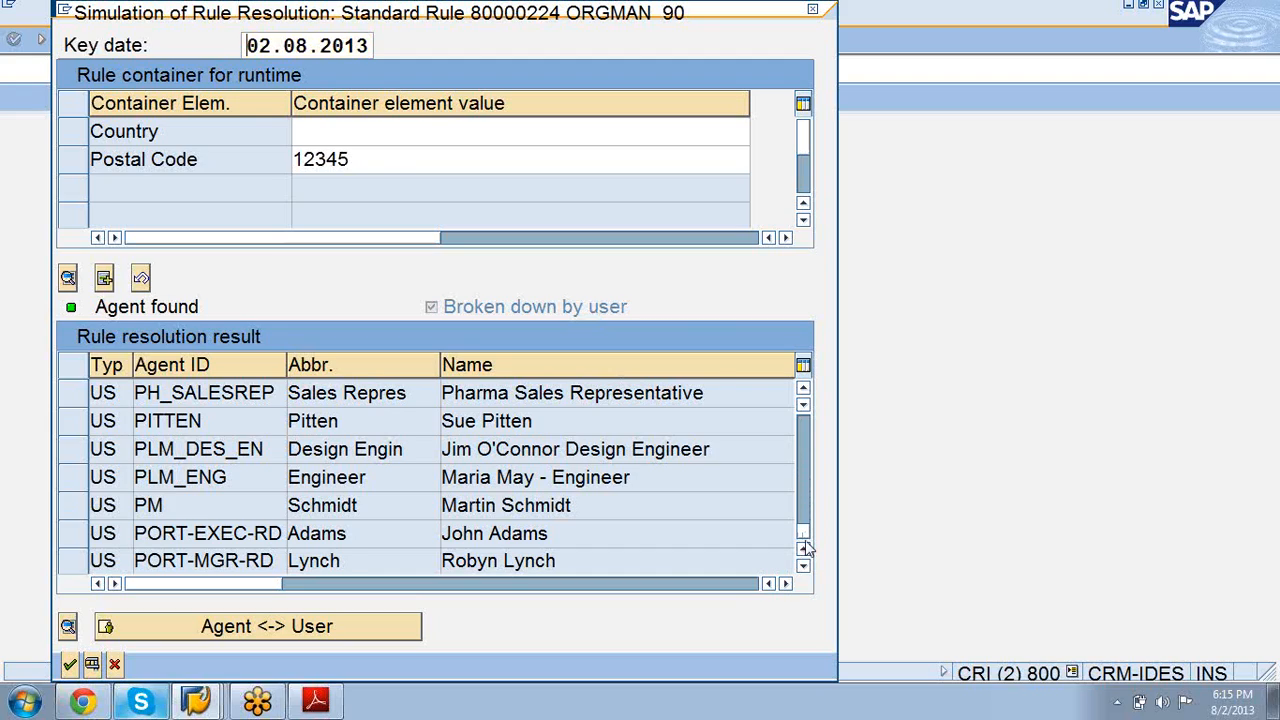
pyautogui.click(803, 390)
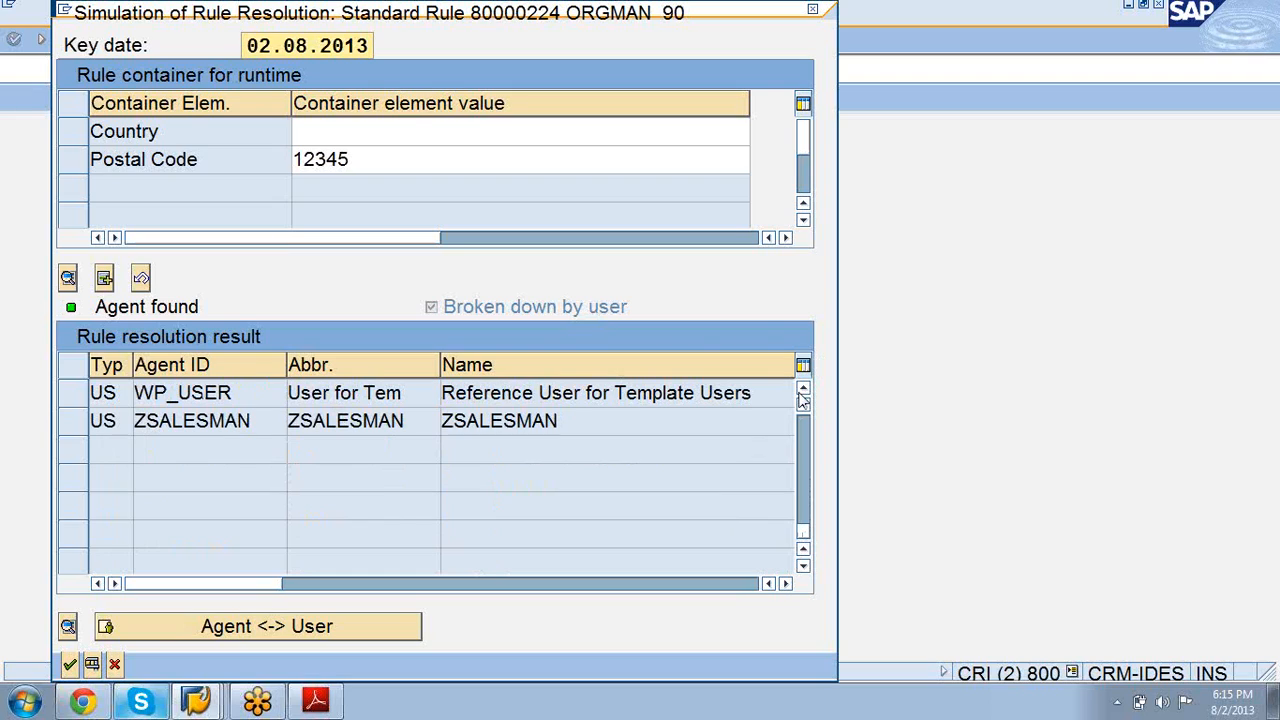
pyautogui.click(803, 390)
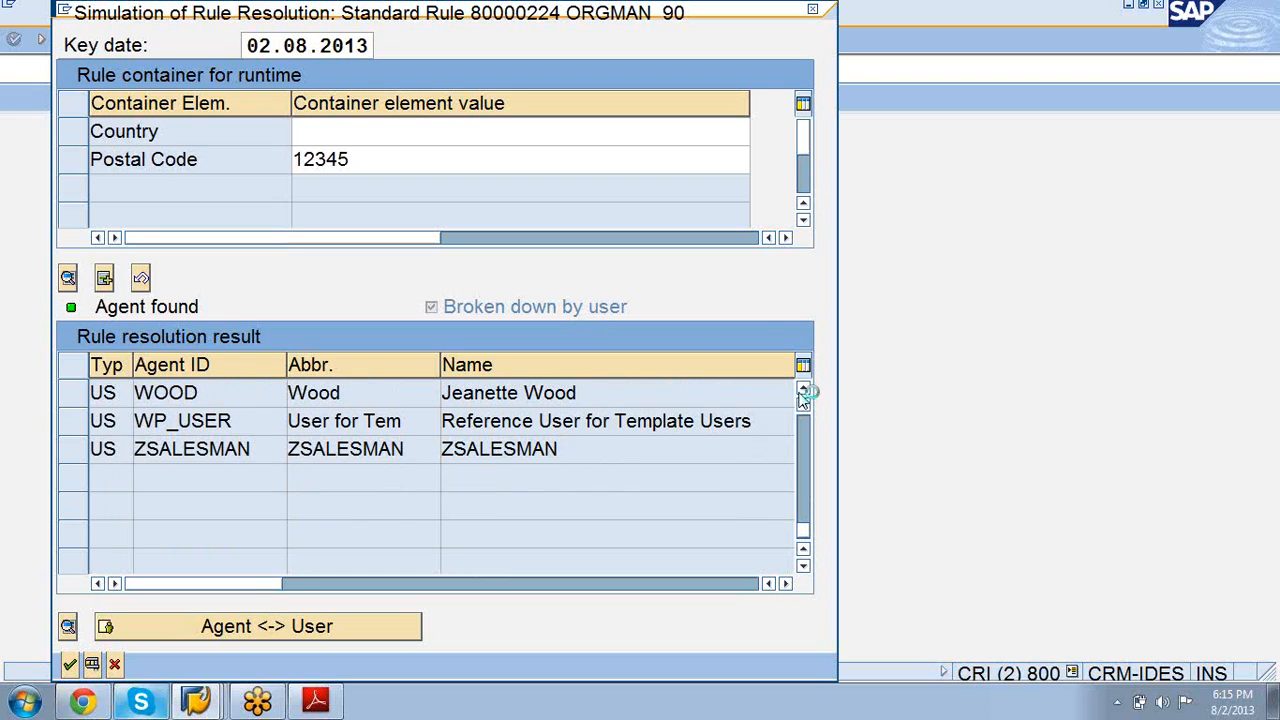
pyautogui.click(803, 390)
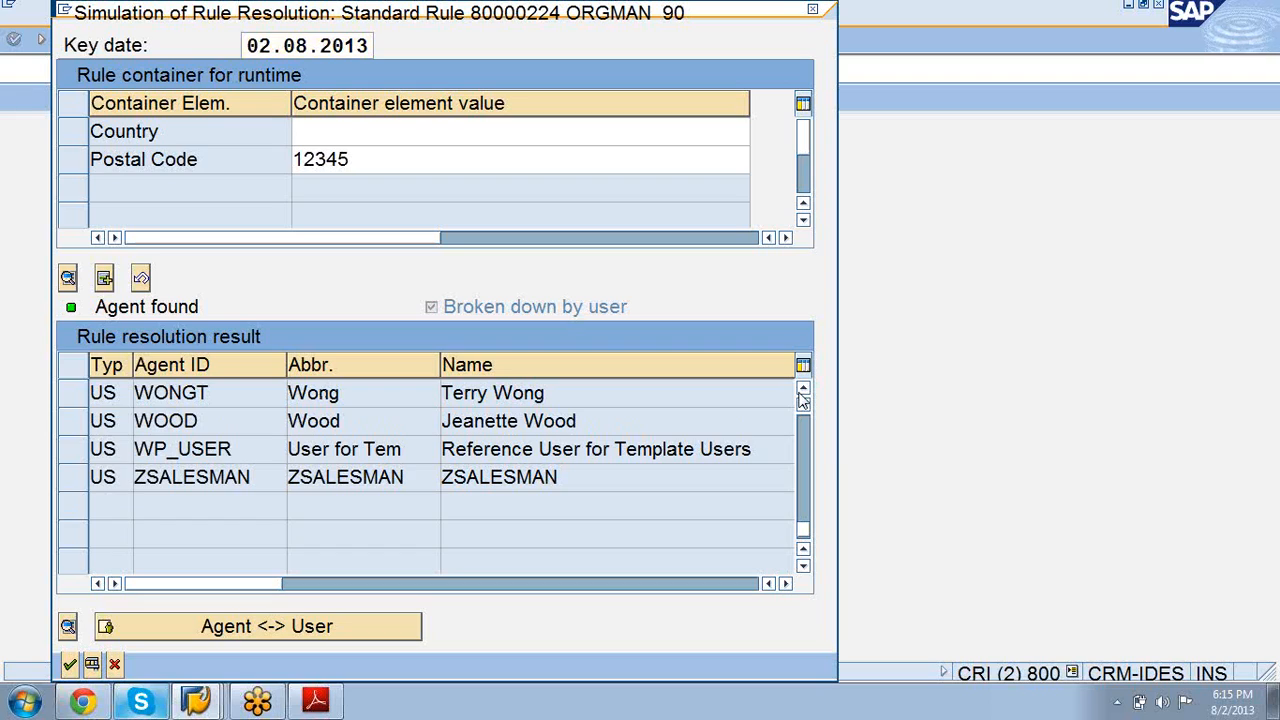
pyautogui.click(803, 390)
pyautogui.click(803, 390)
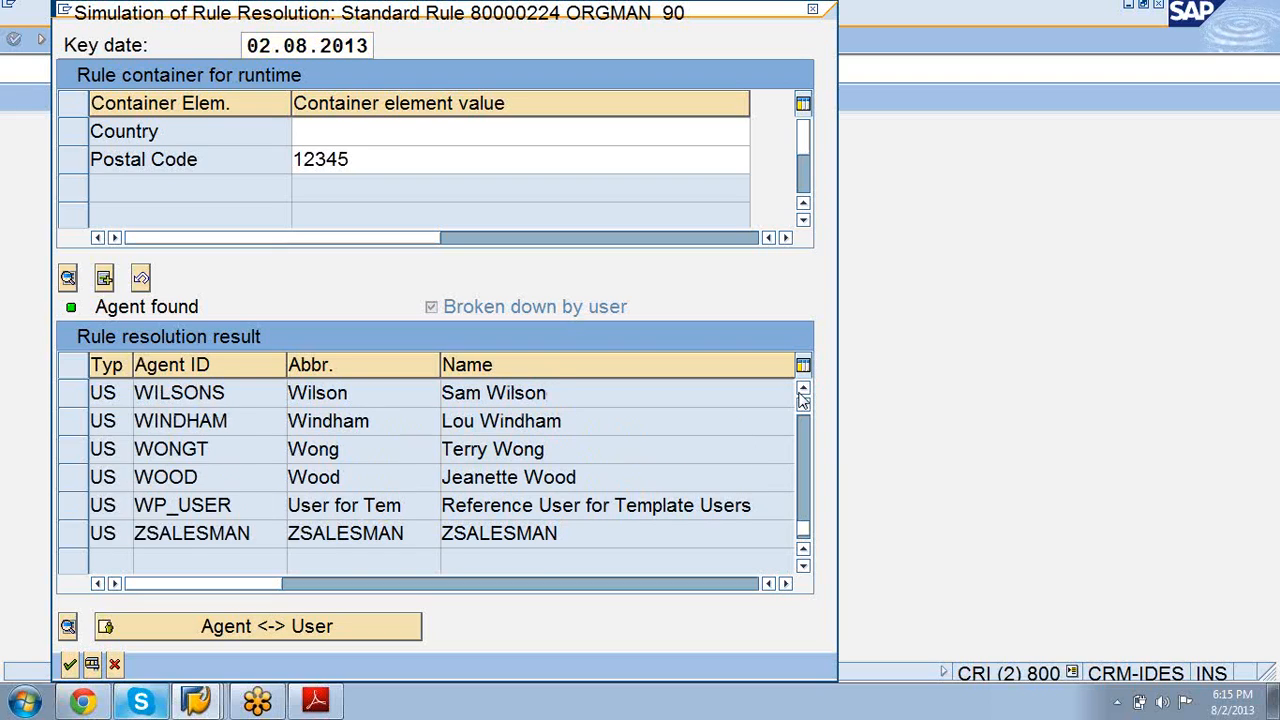
pyautogui.click(803, 390)
pyautogui.click(803, 390)
pyautogui.click(803, 390)
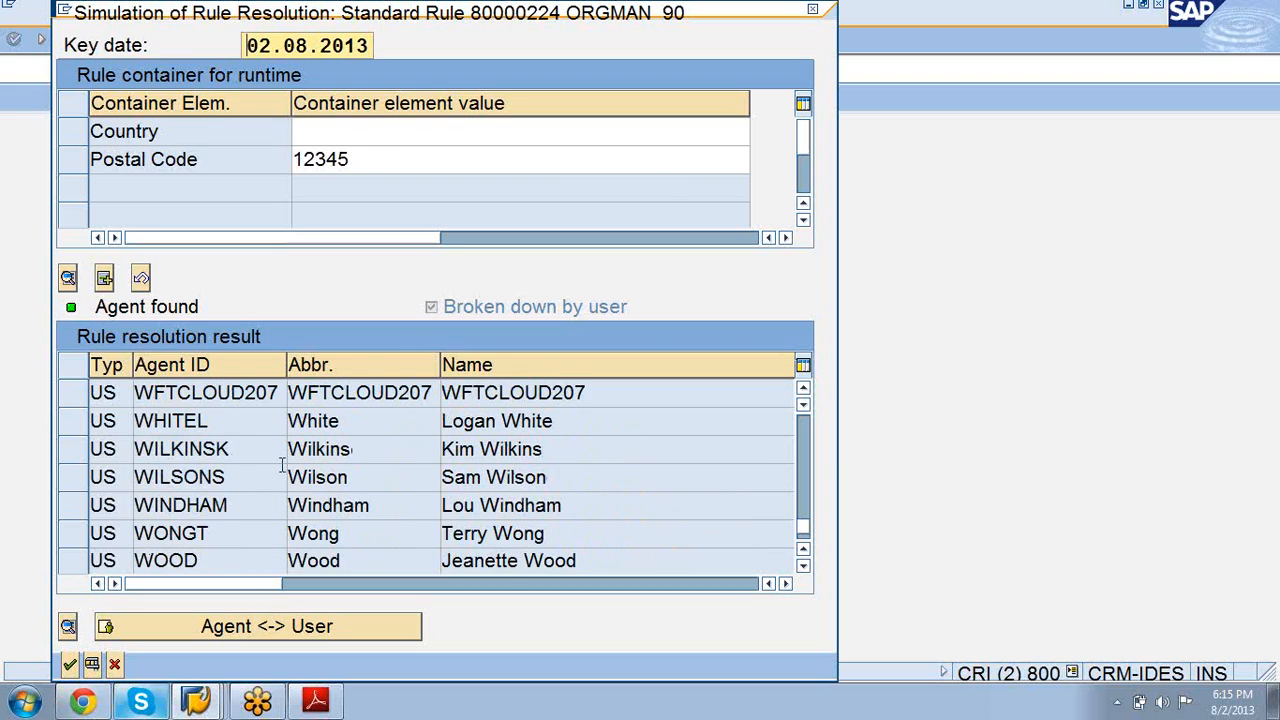
pyautogui.click(114, 664)
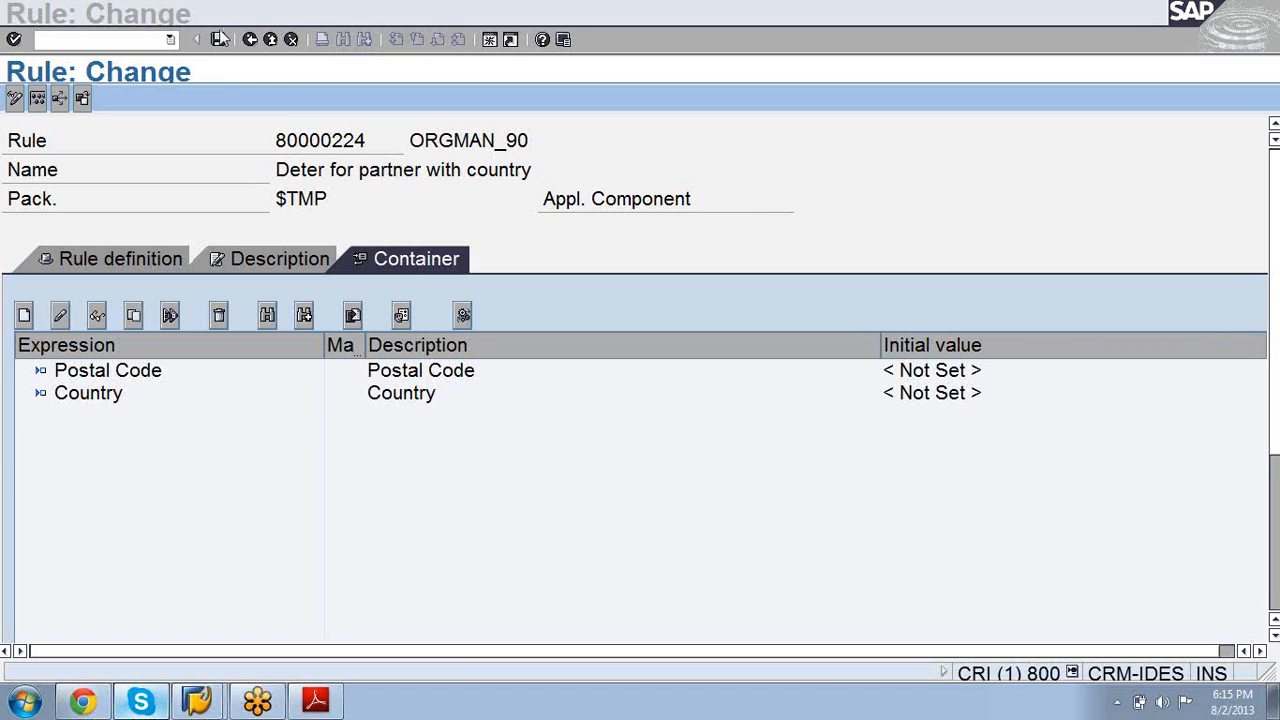
pyautogui.click(250, 39)
# Step: Return to the IMG and start a new entry in Maintain Organizational Data Profile
pyautogui.click(250, 39)
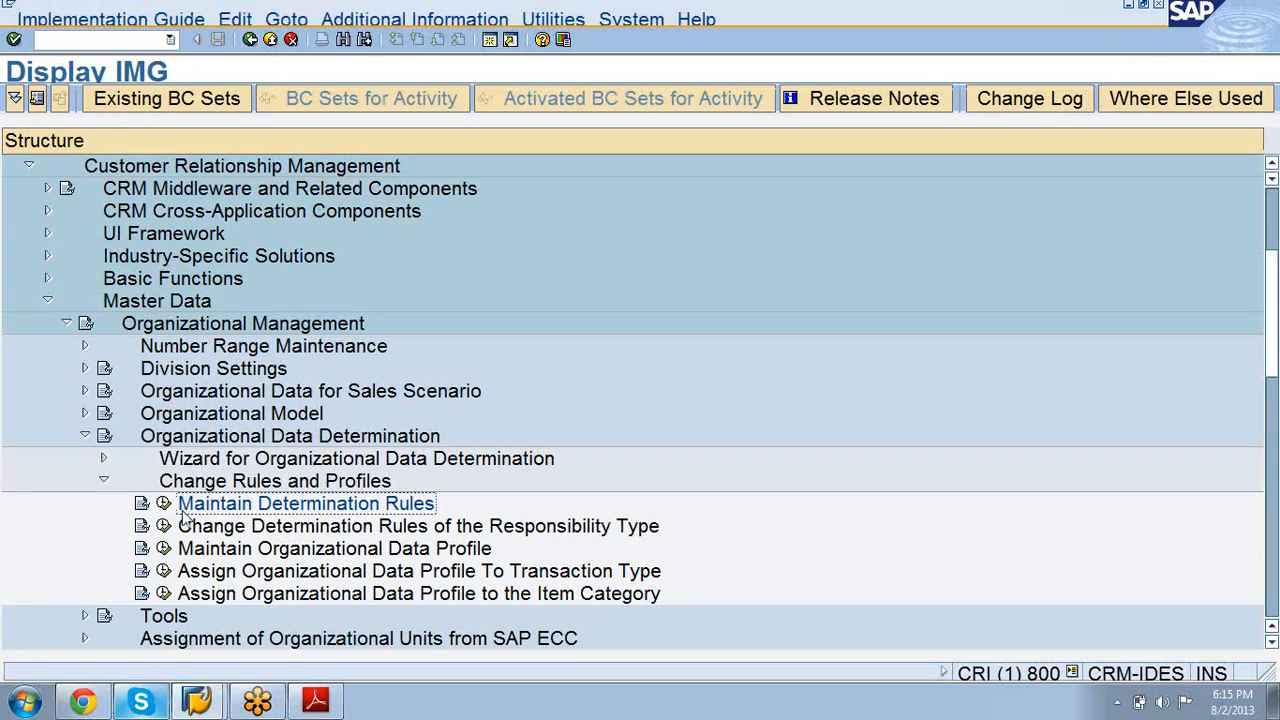
pyautogui.click(164, 549)
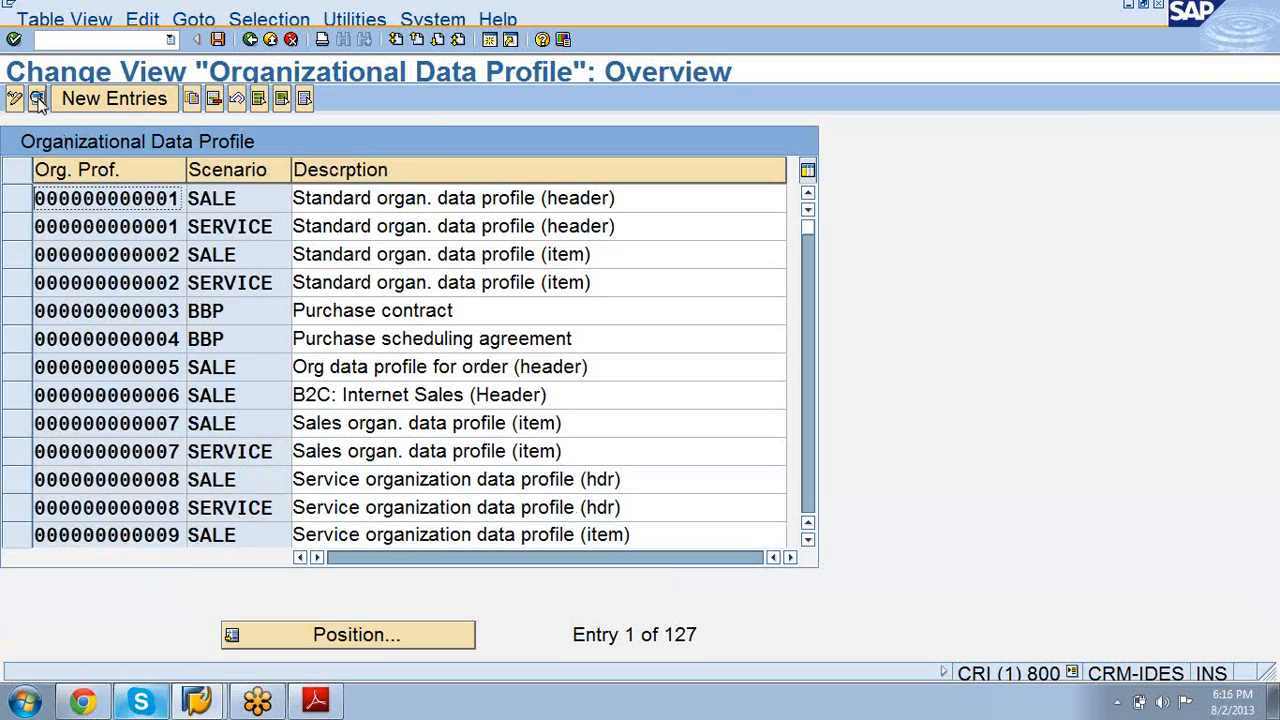
pyautogui.click(165, 104)
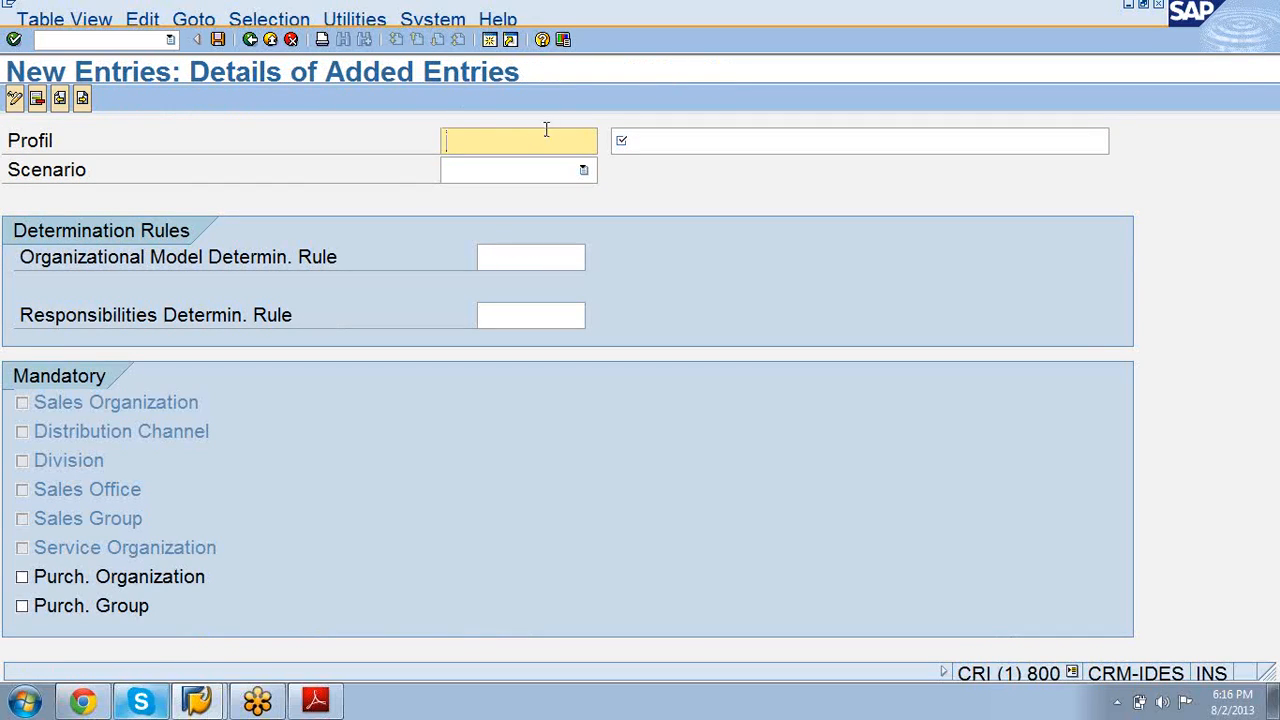
# Step: Enter ZORGPROF90 as the profile key, checking the exercise PDF for the name
pyautogui.write('Z')
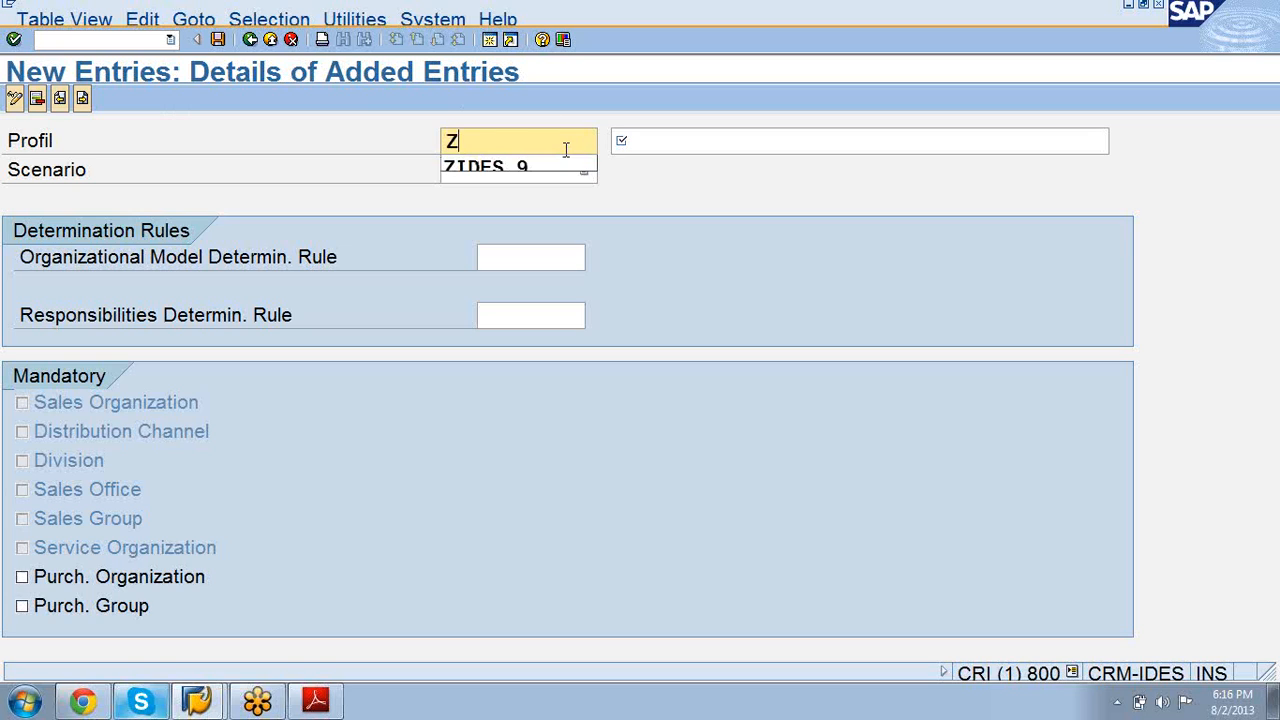
pyautogui.click(336, 706)
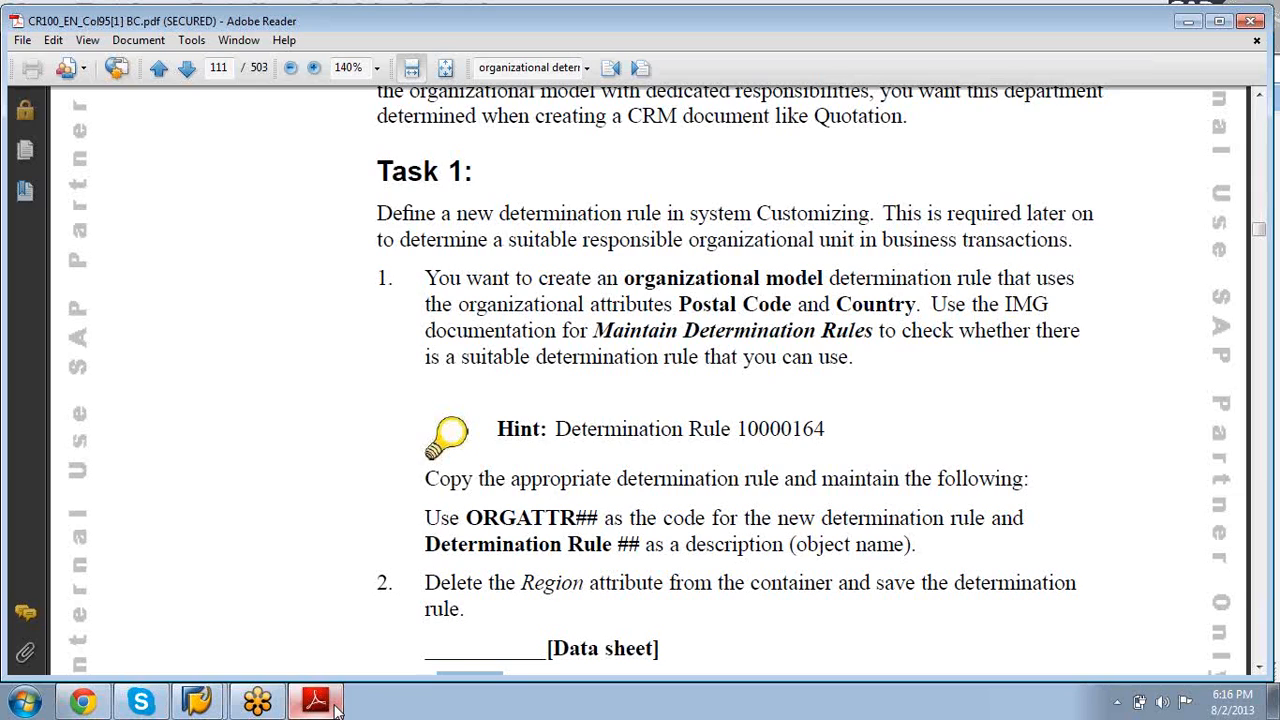
pyautogui.scroll(-8, 336, 711)
pyautogui.scroll(4, 336, 711)
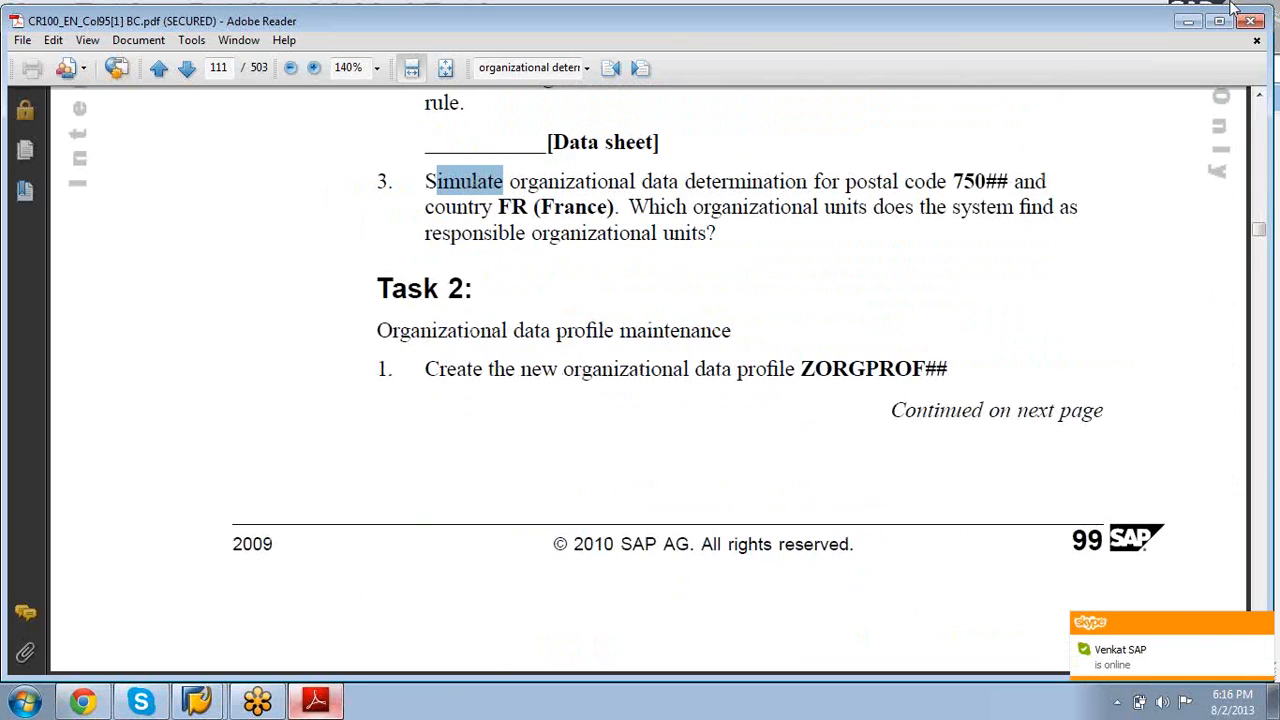
pyautogui.click(1188, 21)
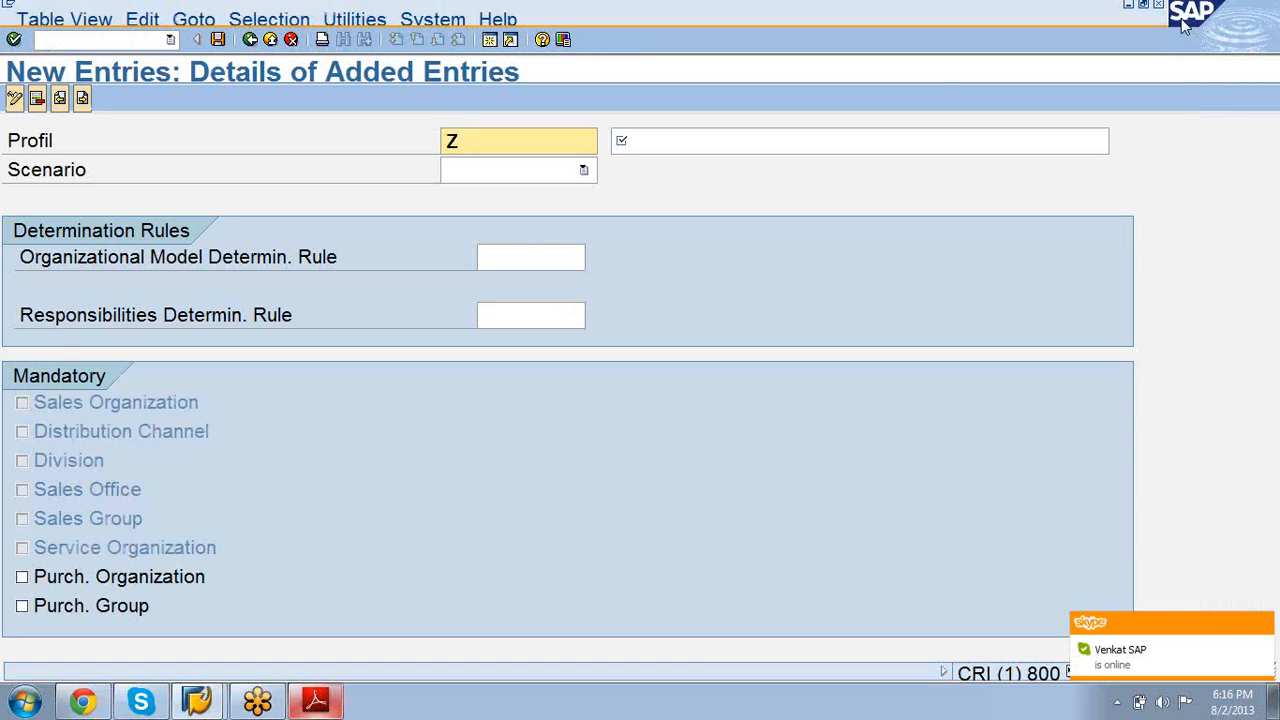
pyautogui.write('OR')
pyautogui.write('F')
pyautogui.write('GPRODF')
pyautogui.press('BackSpace')
pyautogui.press('BackSpace')
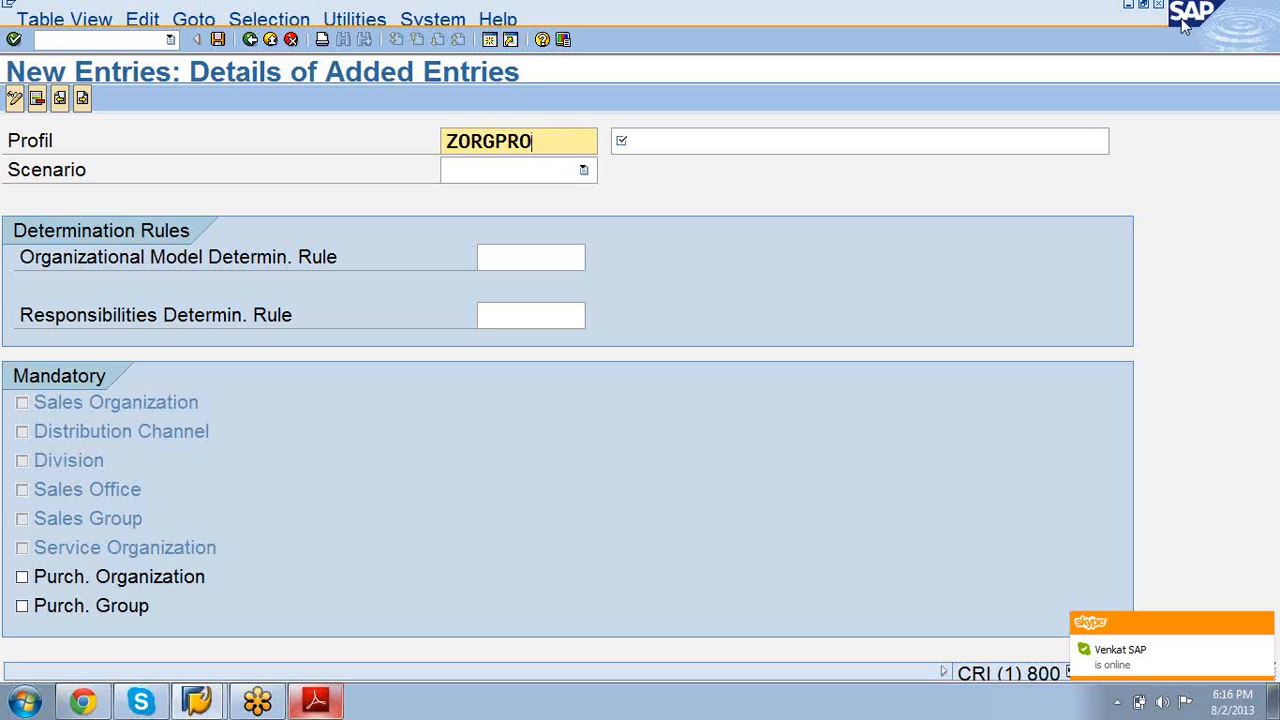
pyautogui.write('F90')
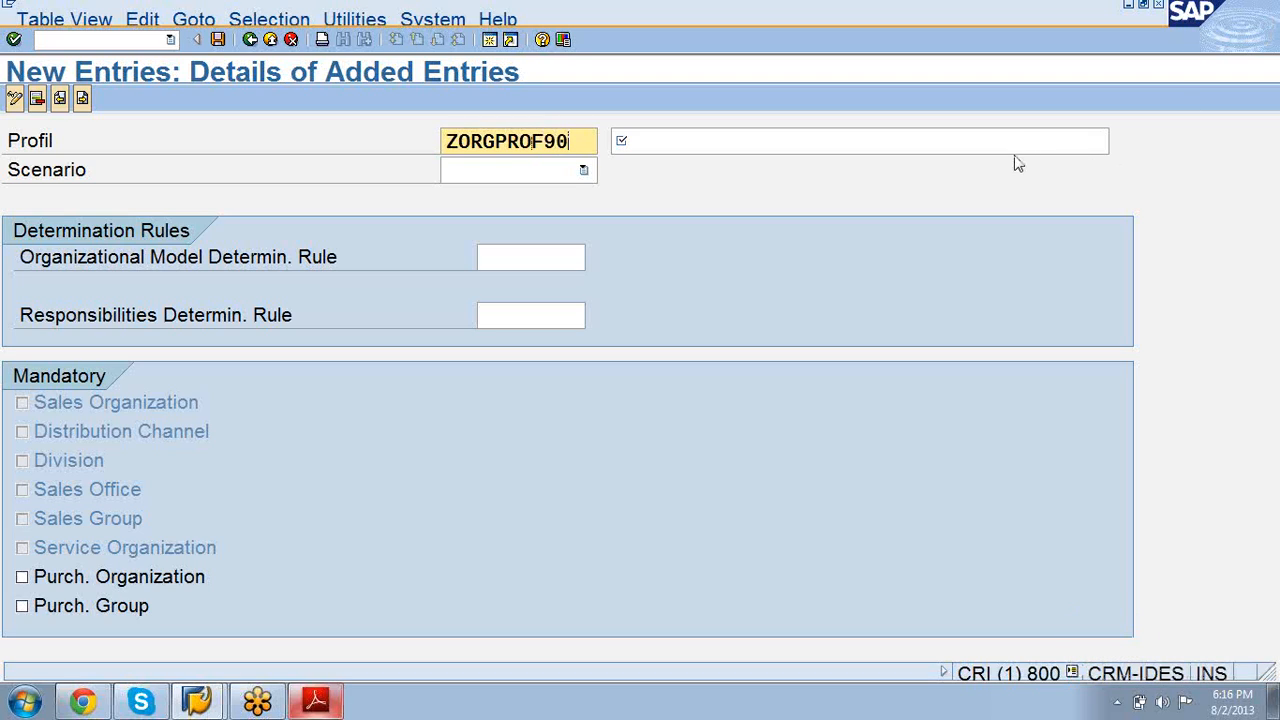
# Step: Describe the profile as 'Orgprofile test' and choose the SALE Sales scenario
pyautogui.click(990, 140)
pyautogui.write('oRG')
pyautogui.press('BackSpace')
pyautogui.press('BackSpace')
pyautogui.press('BackSpace')
pyautogui.write('O')
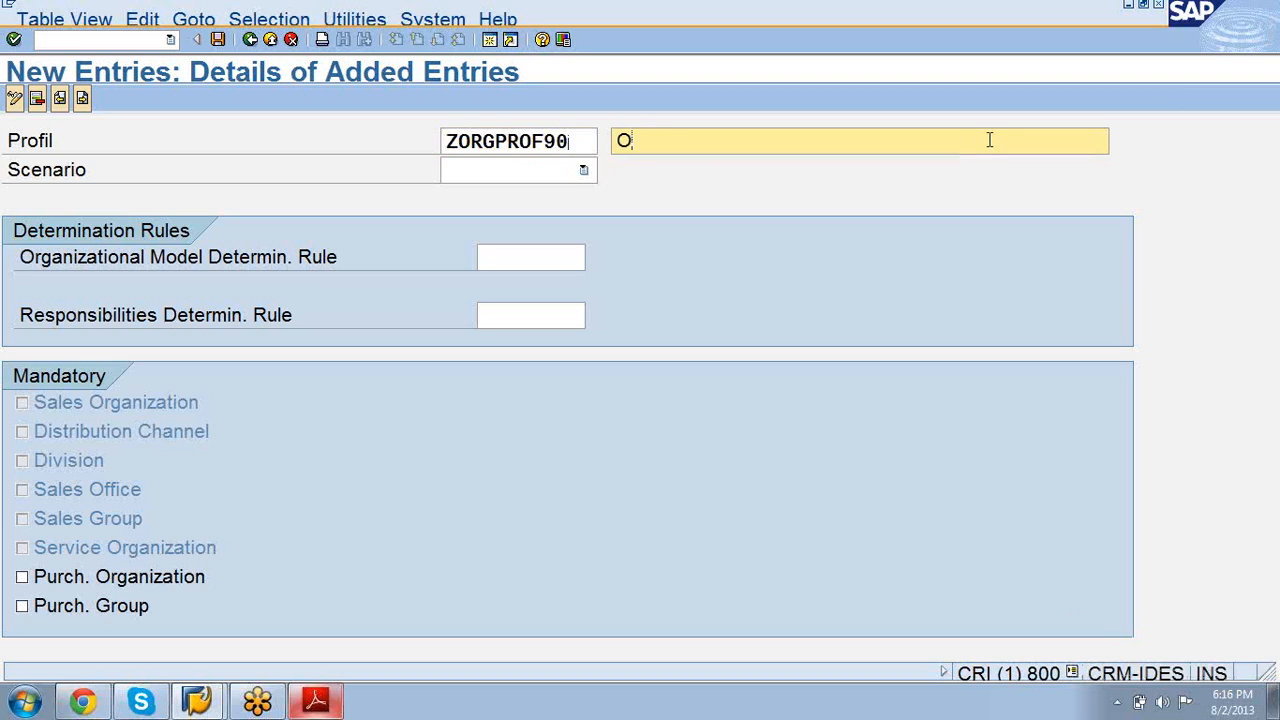
pyautogui.press('Tab')
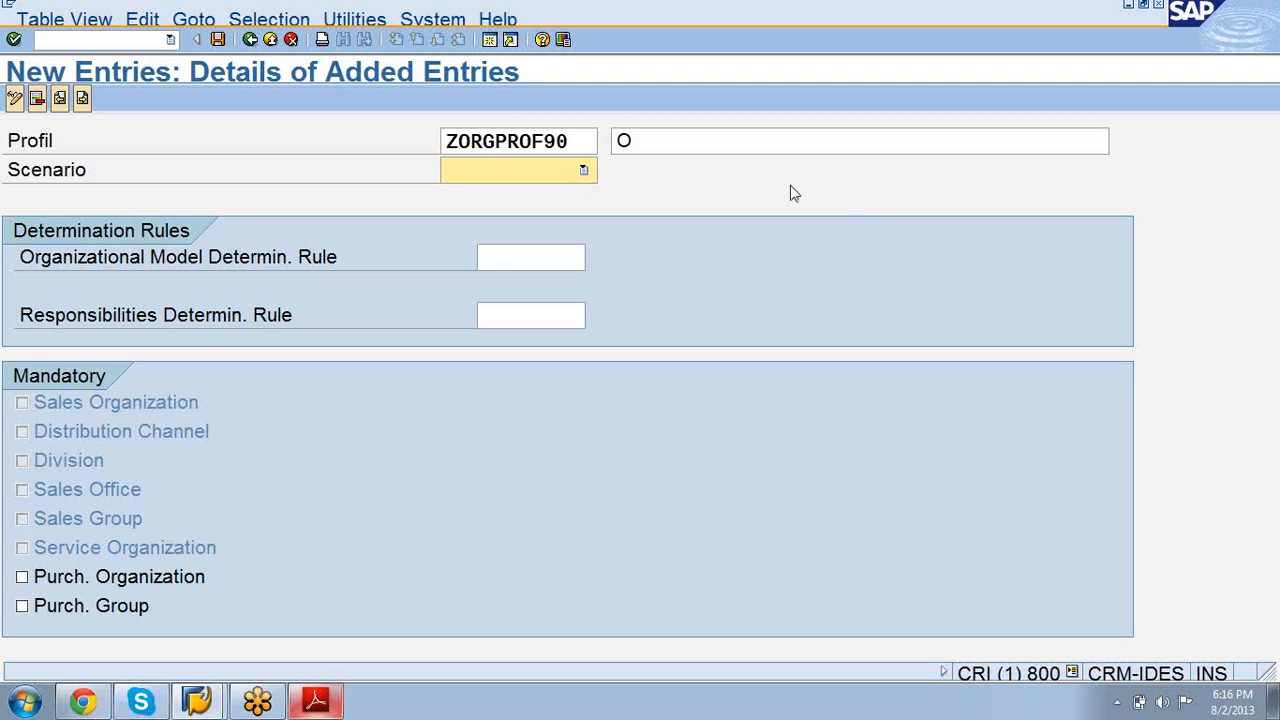
pyautogui.click(716, 141)
pyautogui.write('rg')
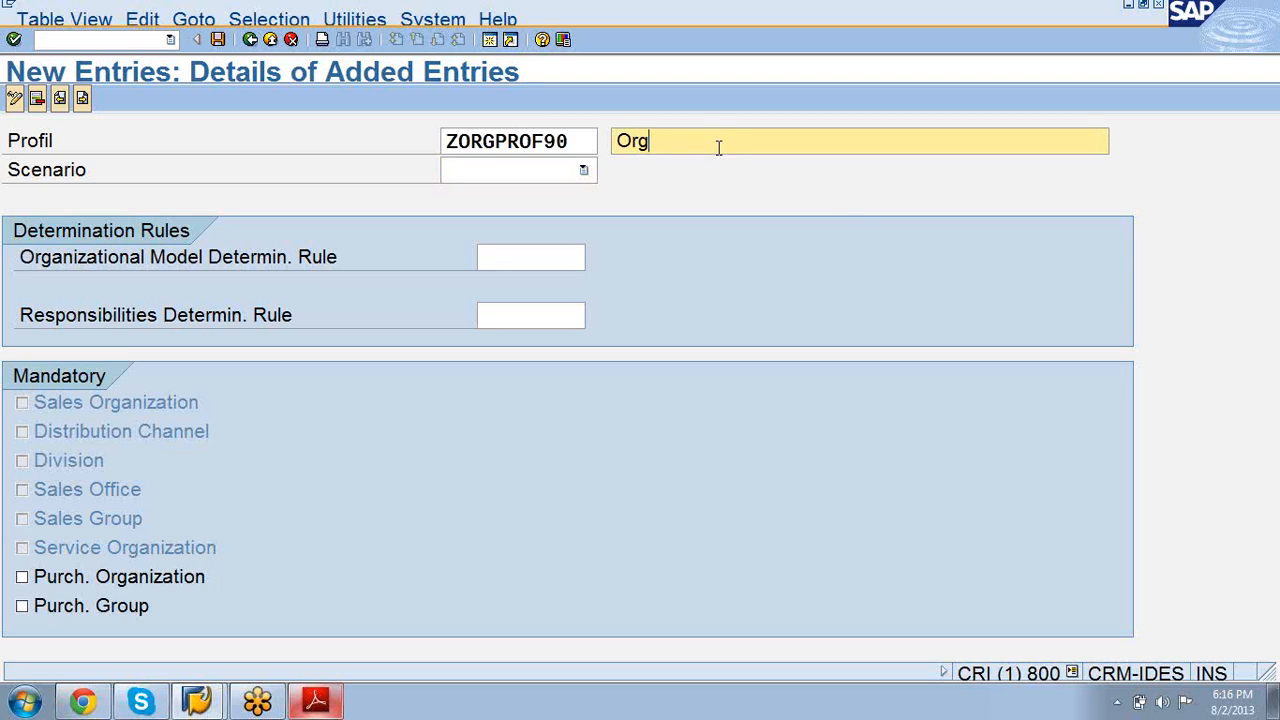
pyautogui.write('profile te')
pyautogui.click(583, 170)
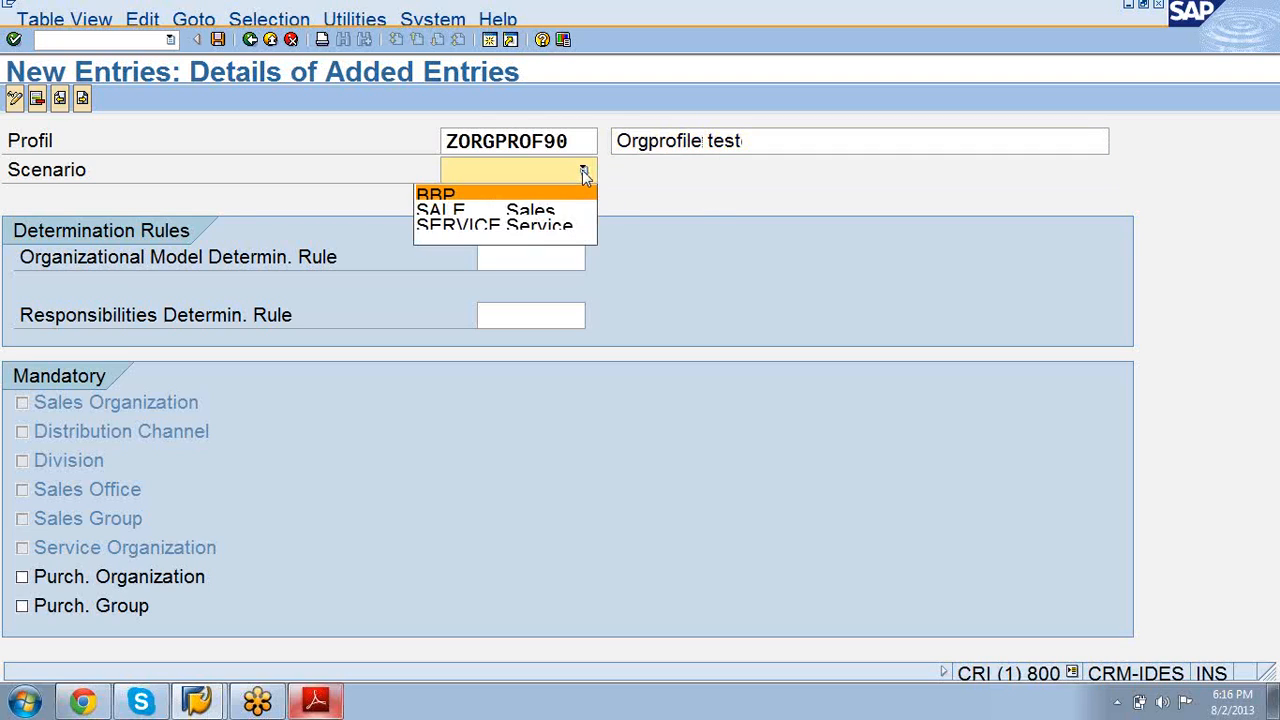
pyautogui.click(553, 212)
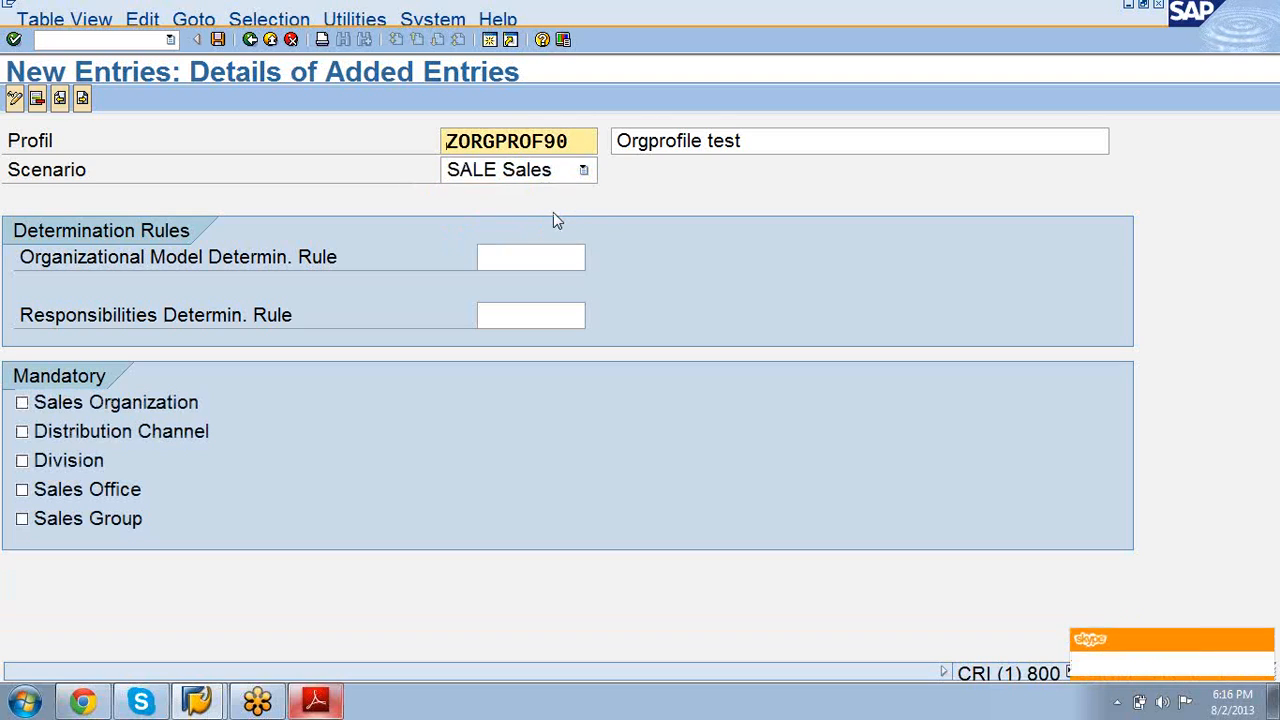
# Step: Set responsibilities rule 80000224 and mark Sales Organization and Distribution Channel as mandatory
pyautogui.click(548, 311)
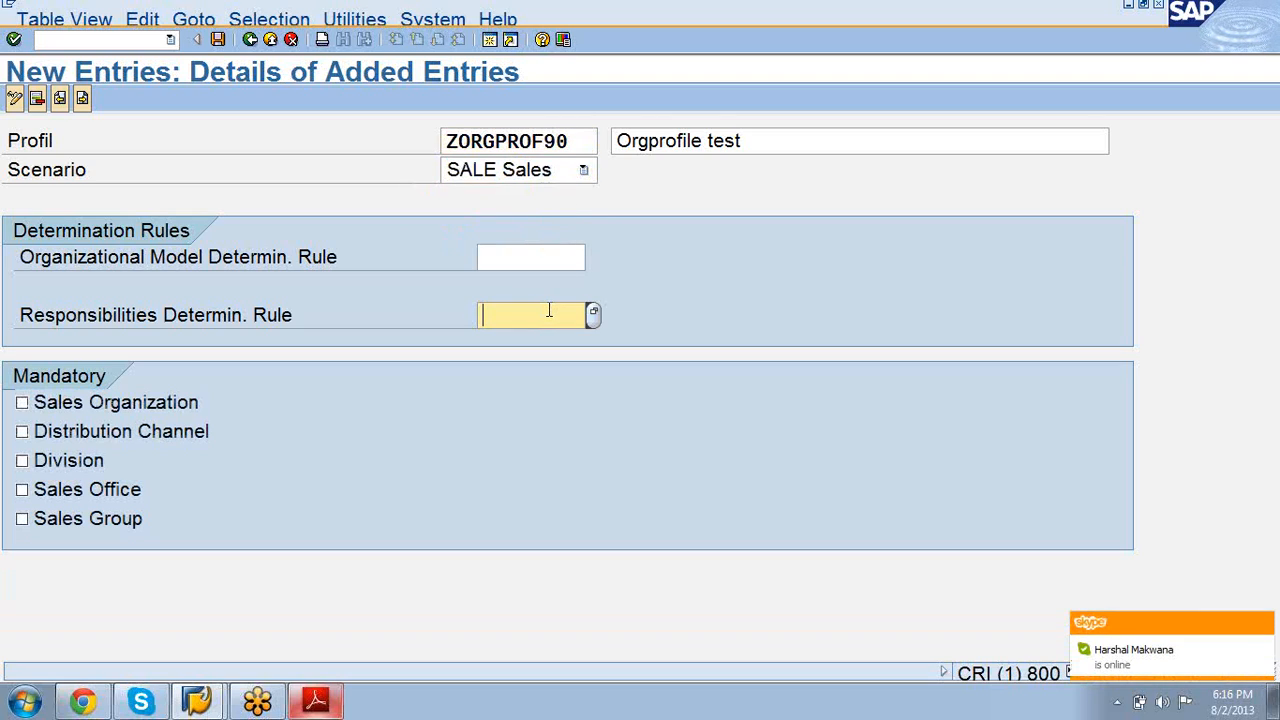
pyautogui.write('8')
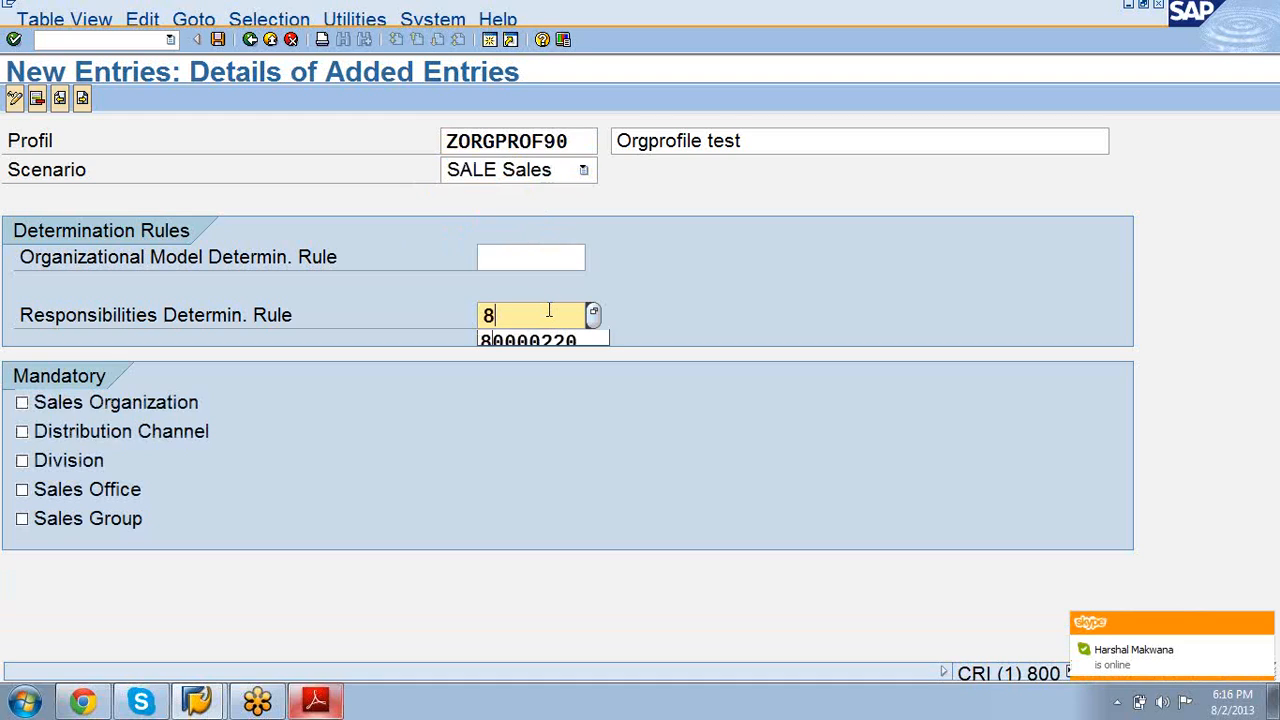
pyautogui.write('0000')
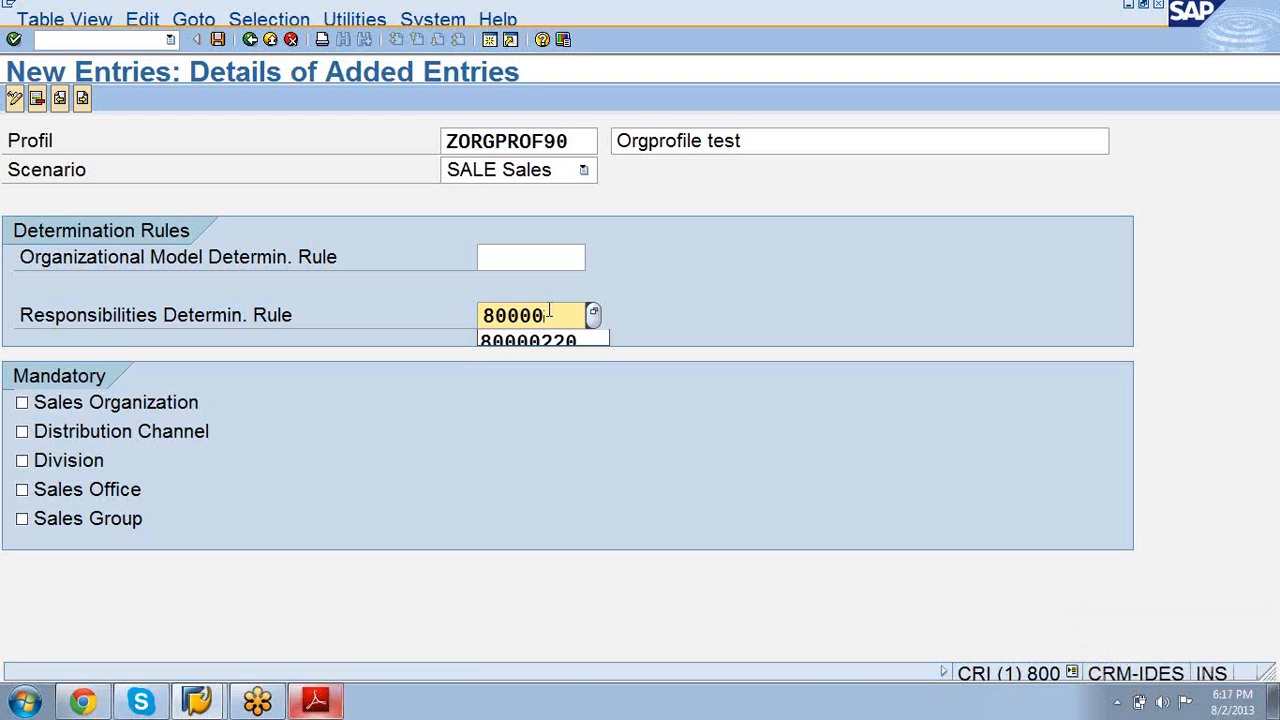
pyautogui.write('224')
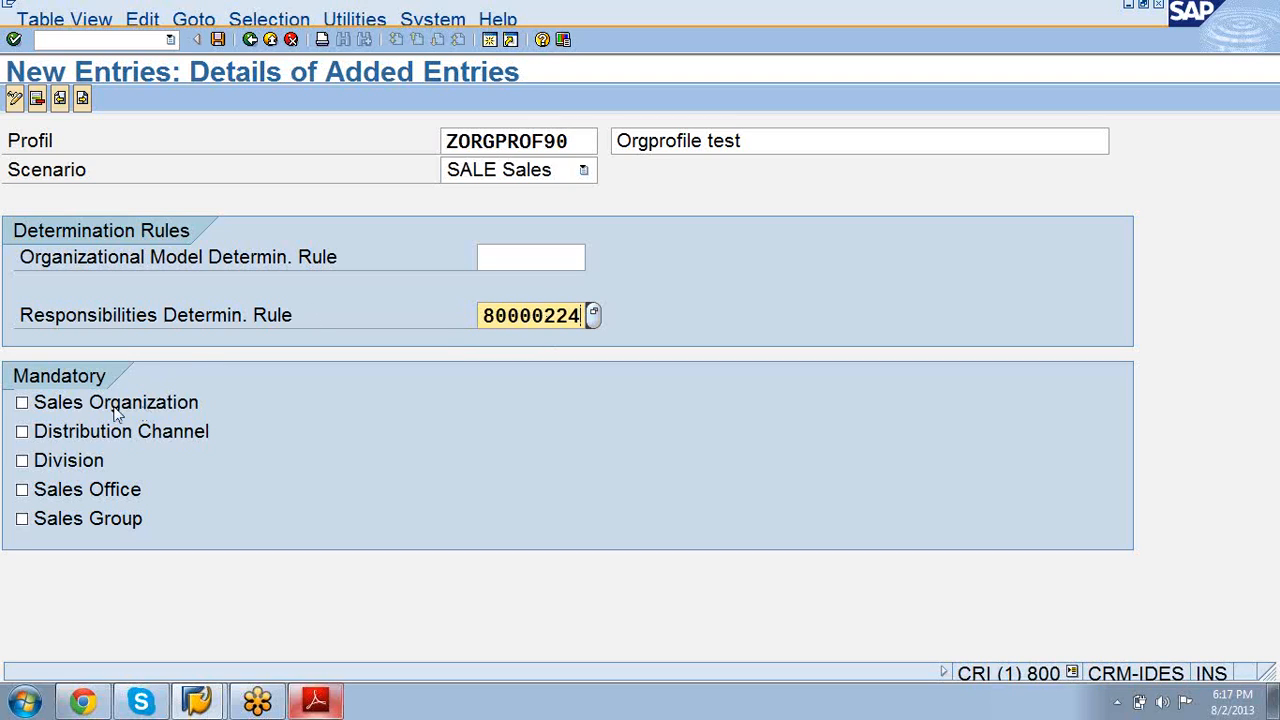
pyautogui.click(22, 404)
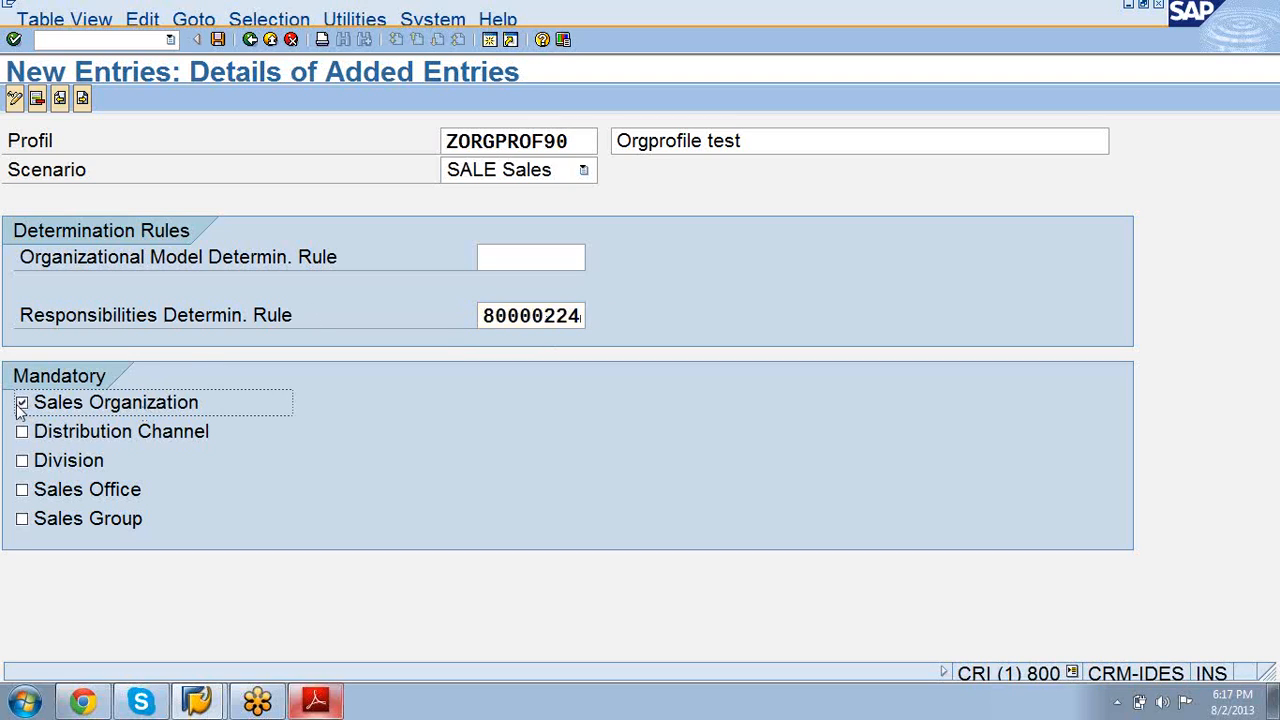
pyautogui.click(21, 433)
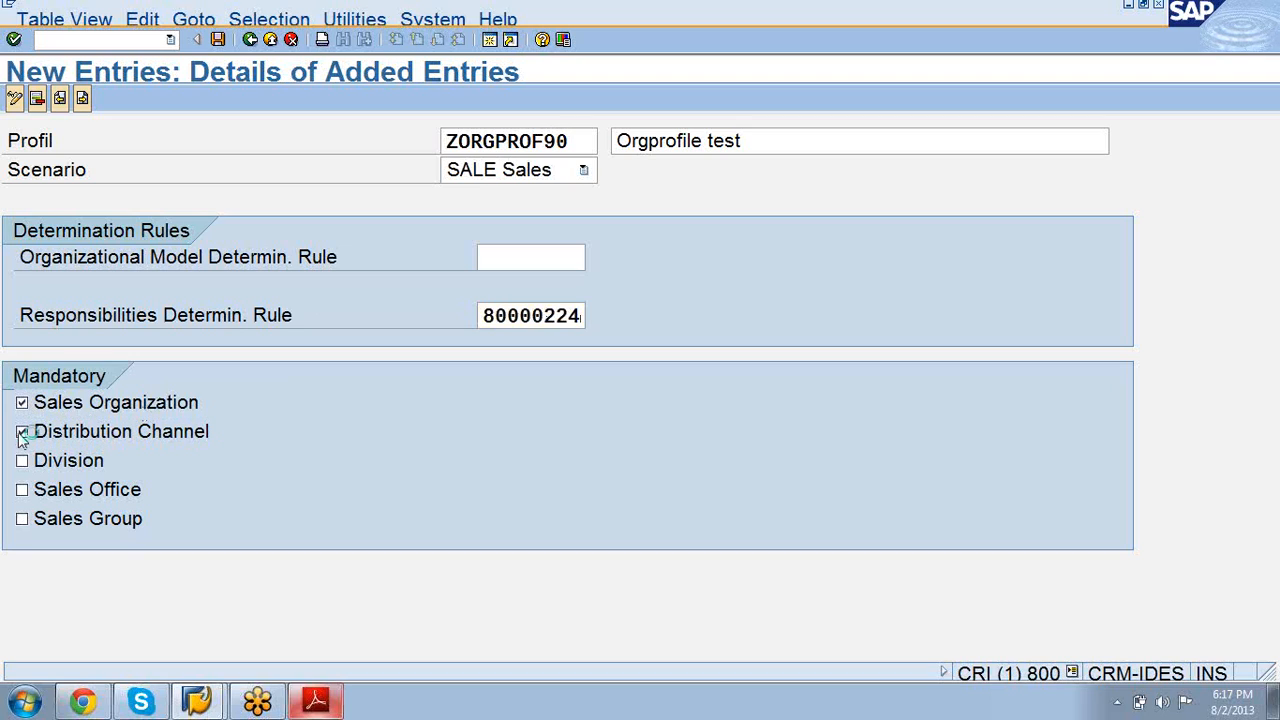
pyautogui.press('F1')
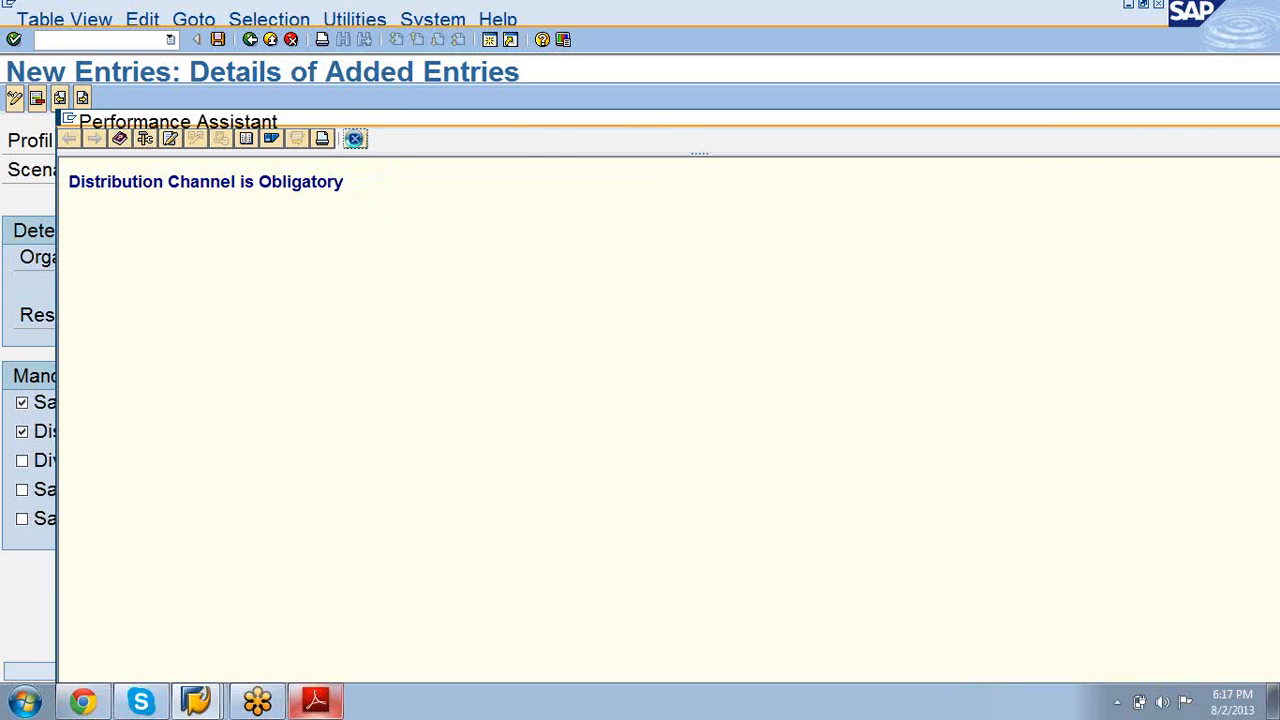
pyautogui.click(355, 139)
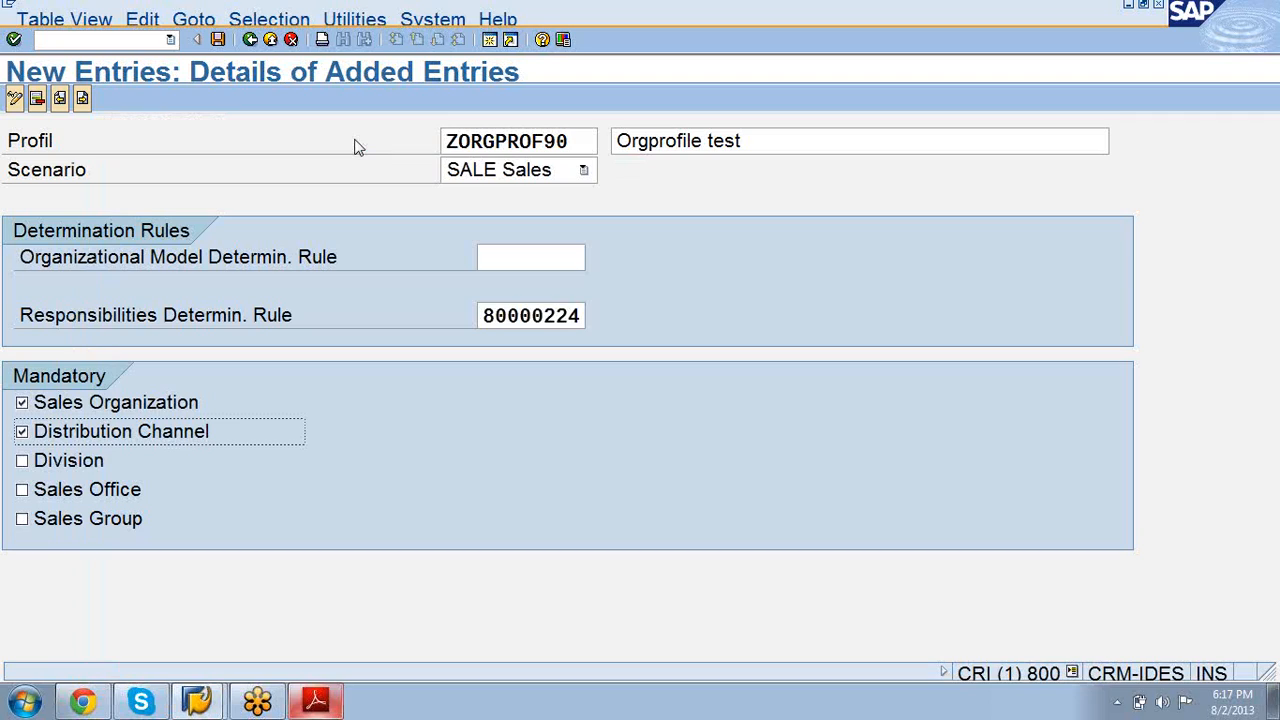
# Step: Save ZORGPROF90 under the customizing request and go back to the Display IMG tree
pyautogui.click(217, 40)
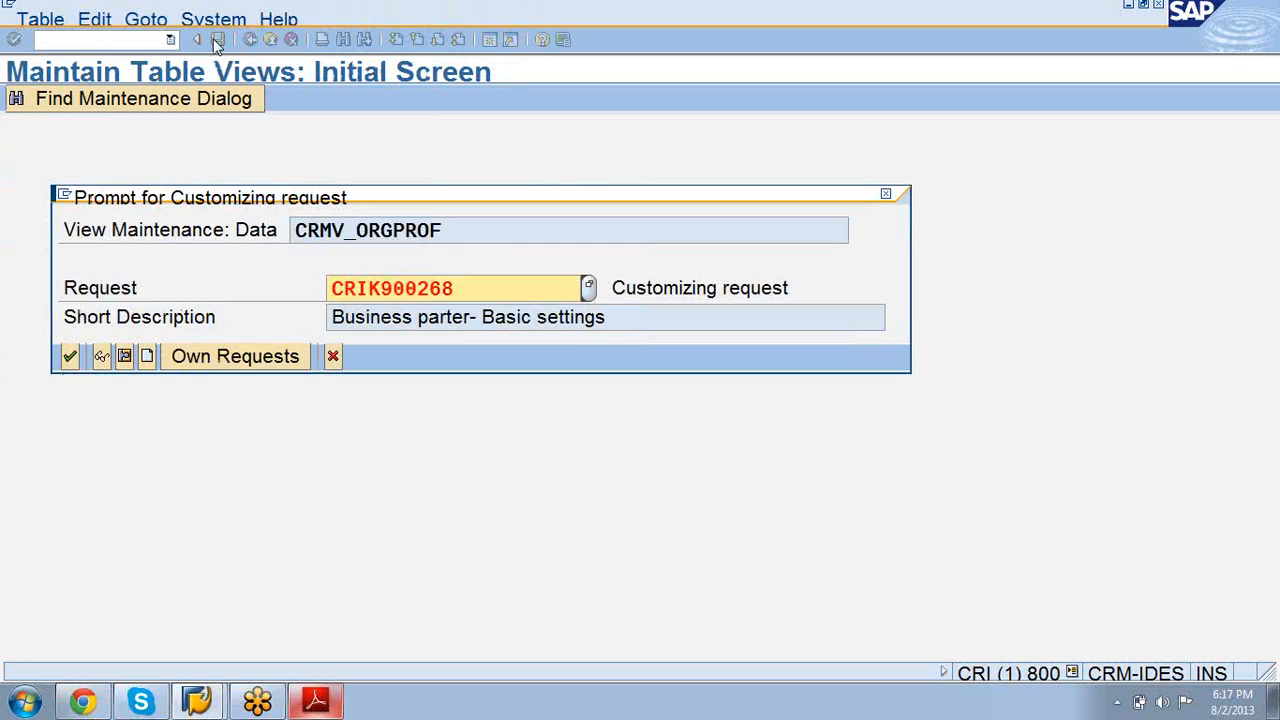
pyautogui.click(70, 357)
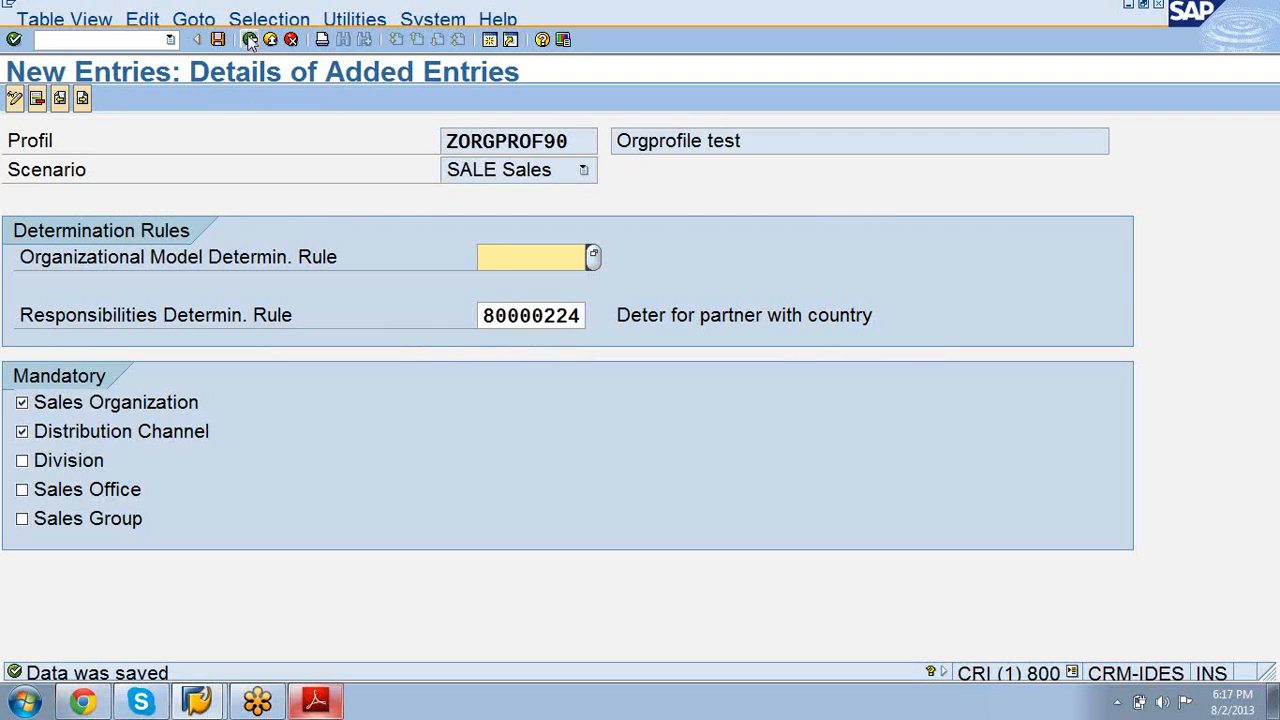
pyautogui.click(218, 40)
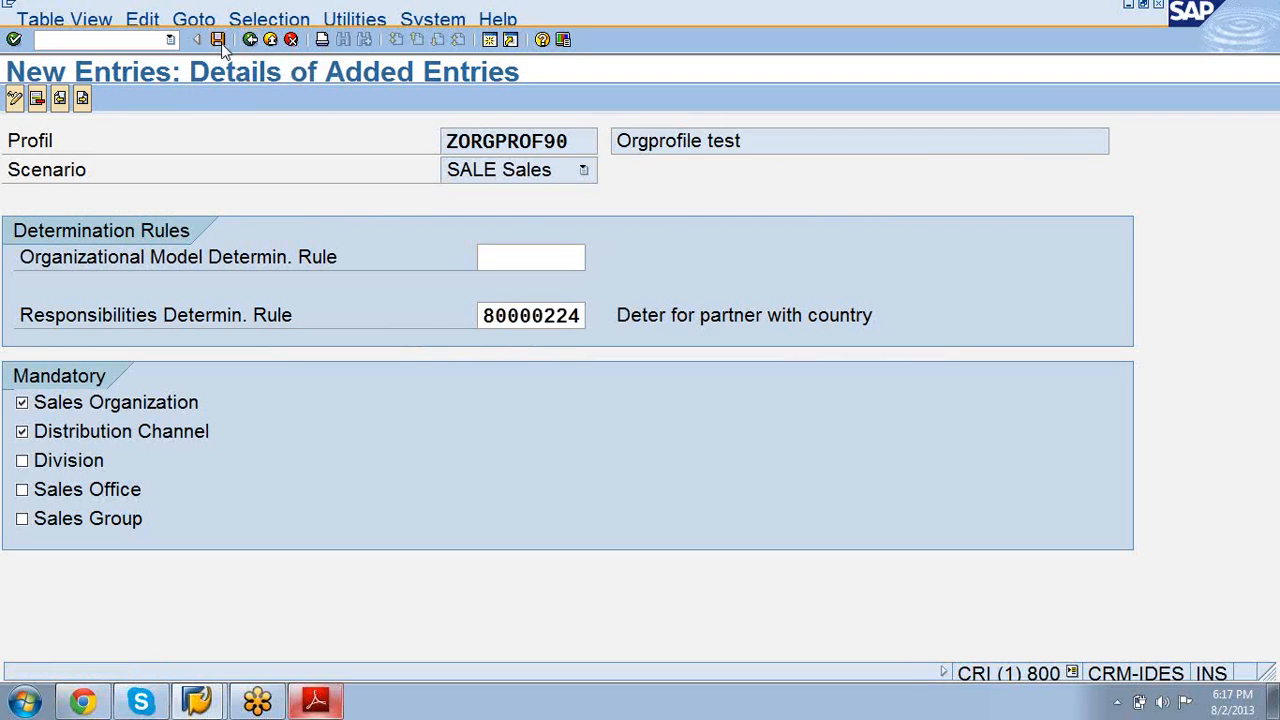
pyautogui.click(250, 40)
pyautogui.click(250, 40)
pyautogui.click(250, 40)
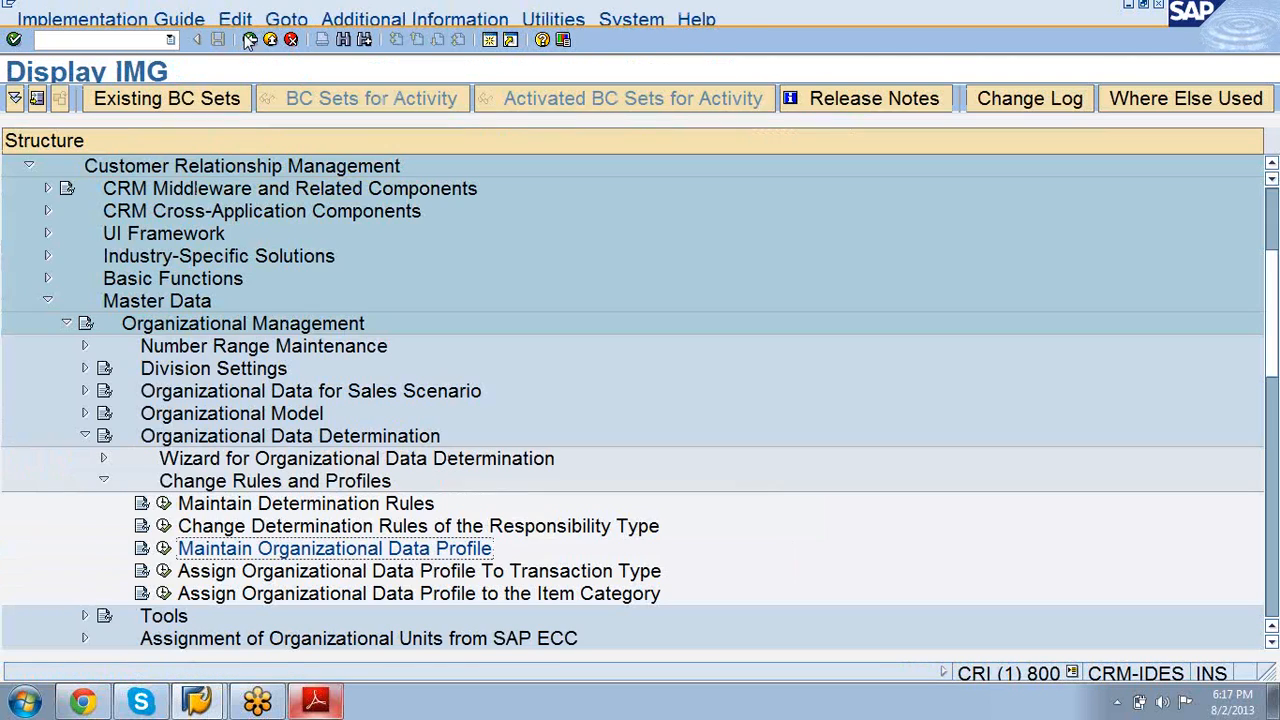
# Step: Run 'Assign Organizational Data Profile To Transaction Type', then page the CR100 PDF forward
pyautogui.click(200, 576)
pyautogui.click(164, 571)
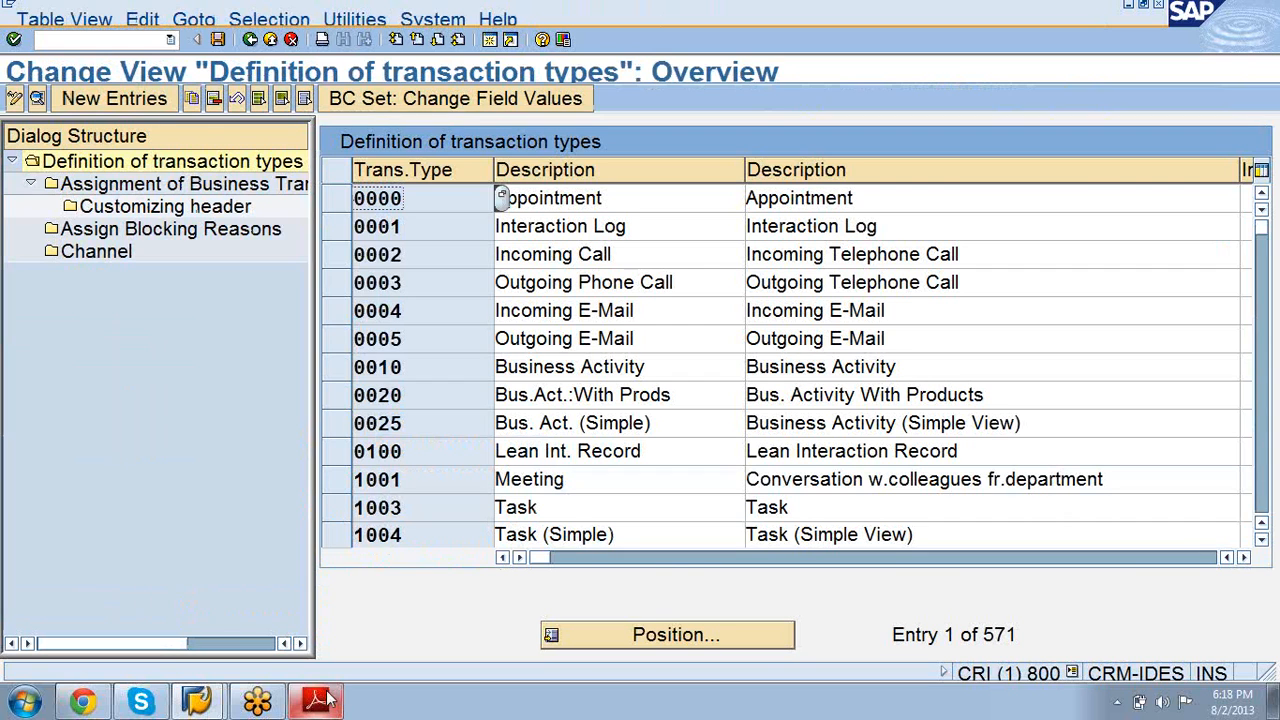
pyautogui.click(316, 700)
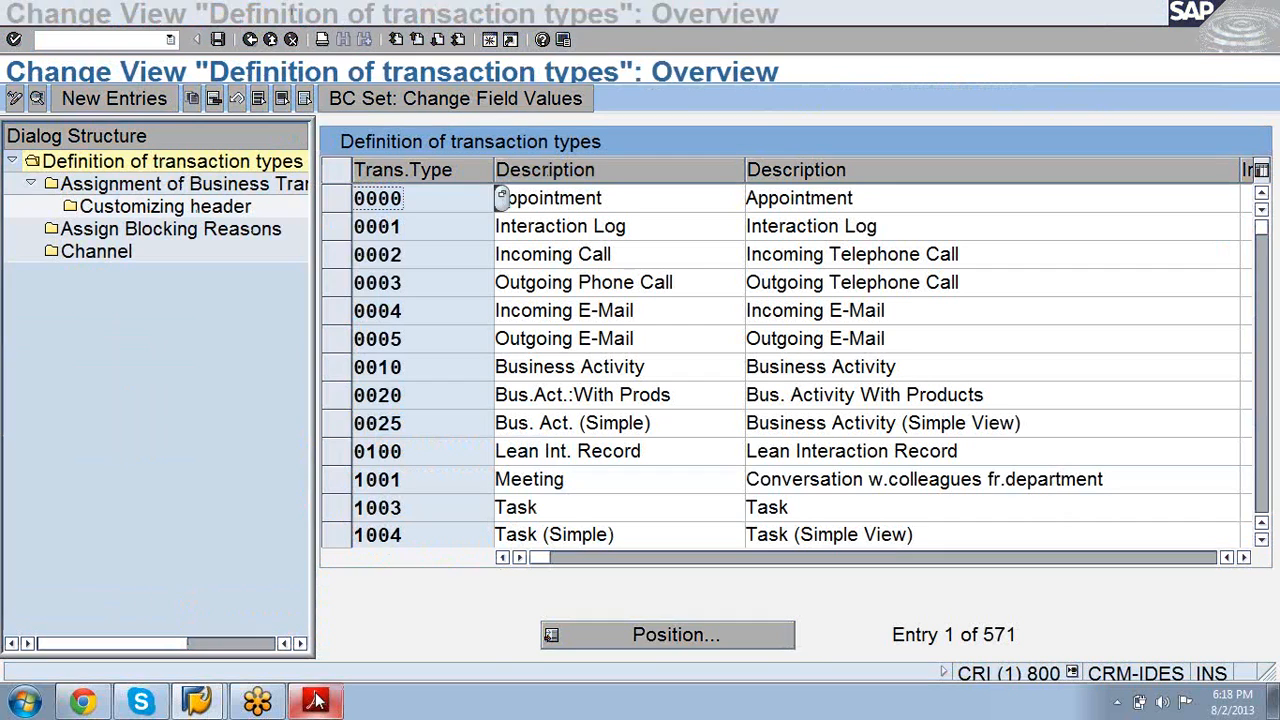
pyautogui.press('pagedown')
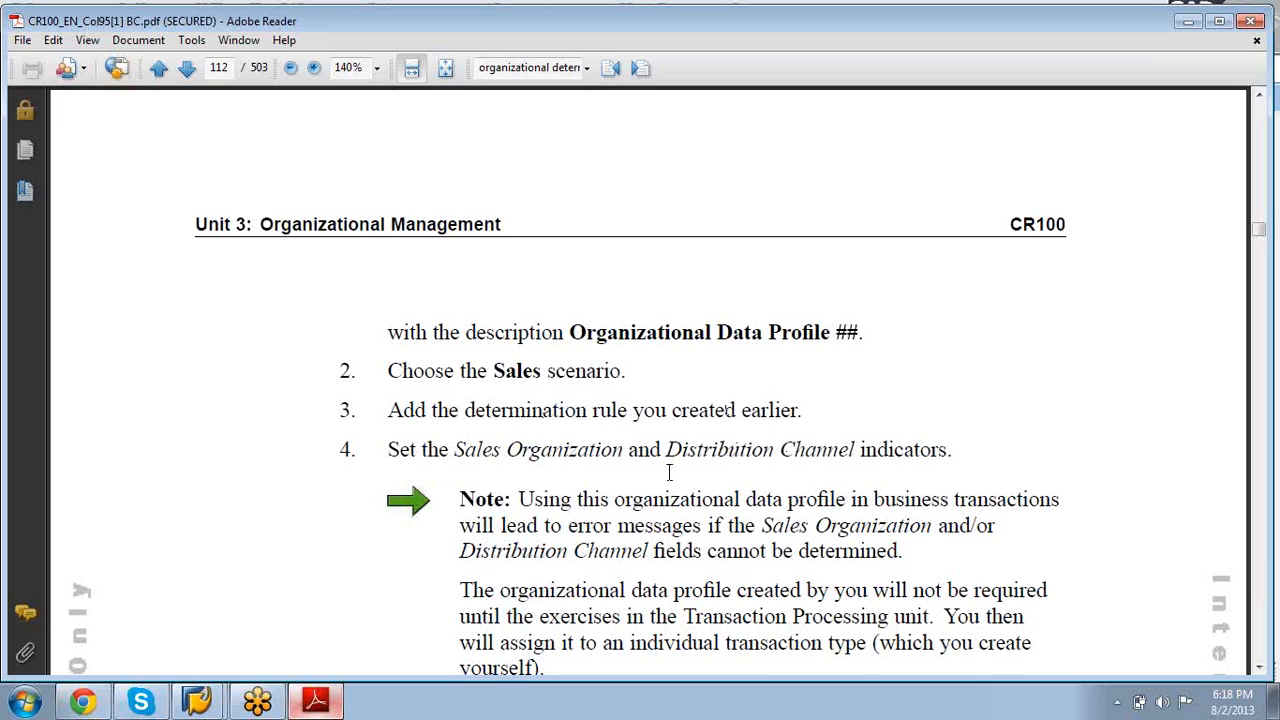
# Step: Read down the CR100 org data determination solution pages, then minimize Adobe Reader
pyautogui.scroll(-10, 660, 630)
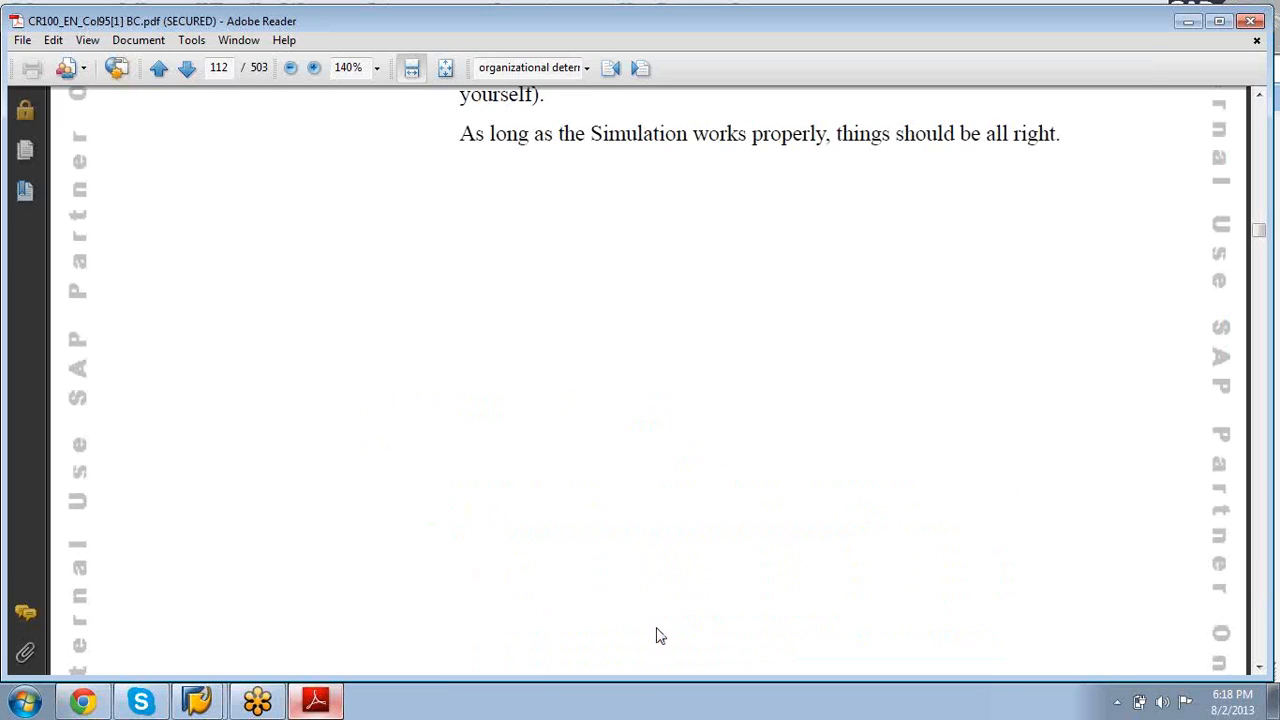
pyautogui.scroll(-15, 660, 636)
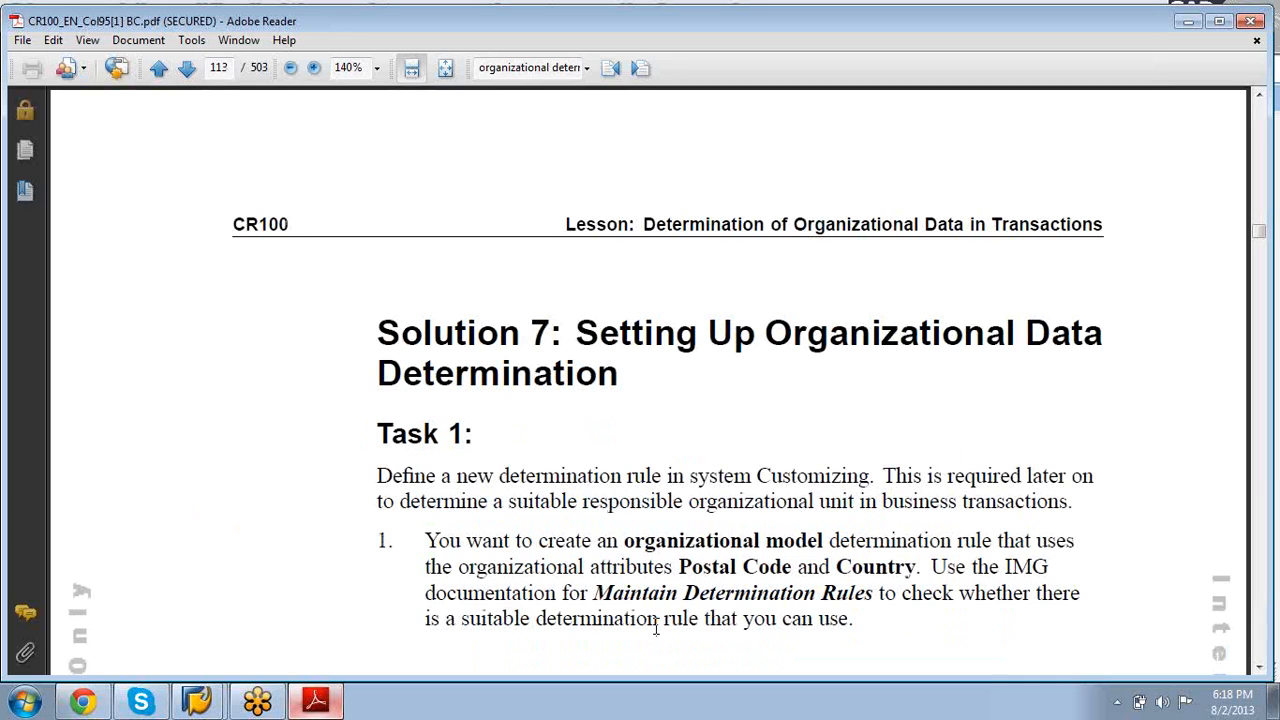
pyautogui.scroll(-10, 658, 630)
pyautogui.scroll(-15, 660, 636)
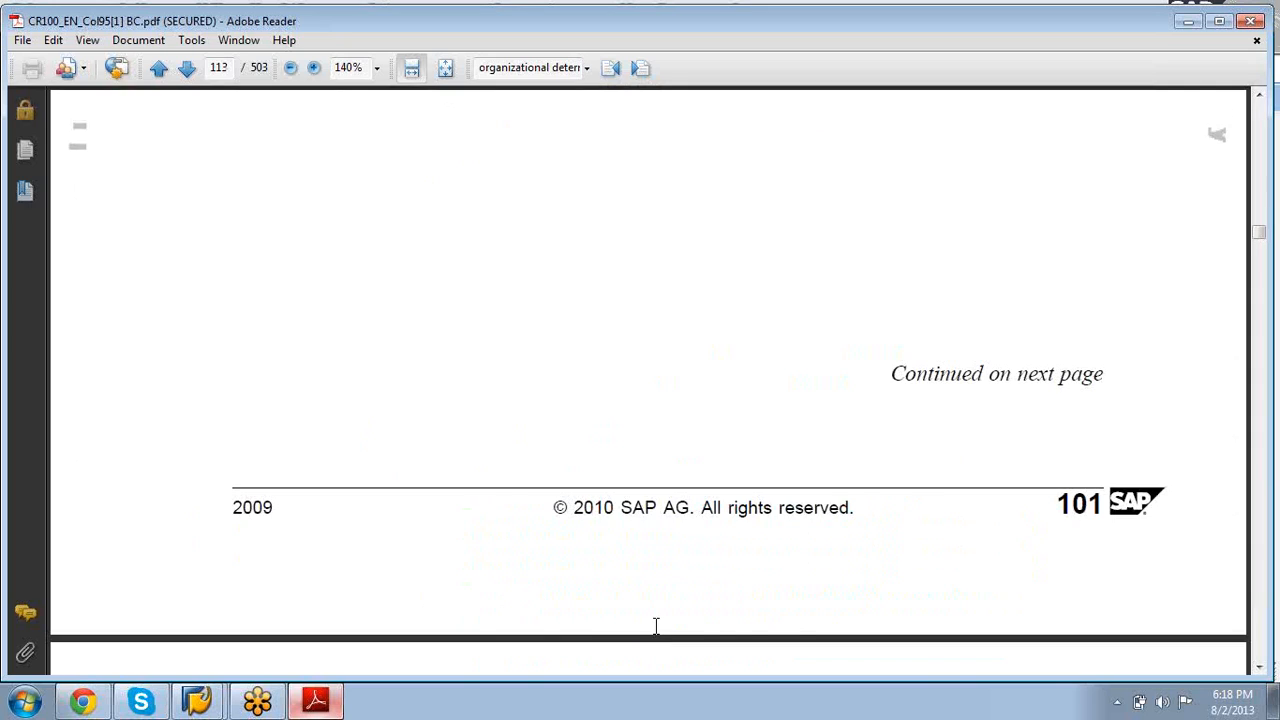
pyautogui.scroll(-10, 652, 624)
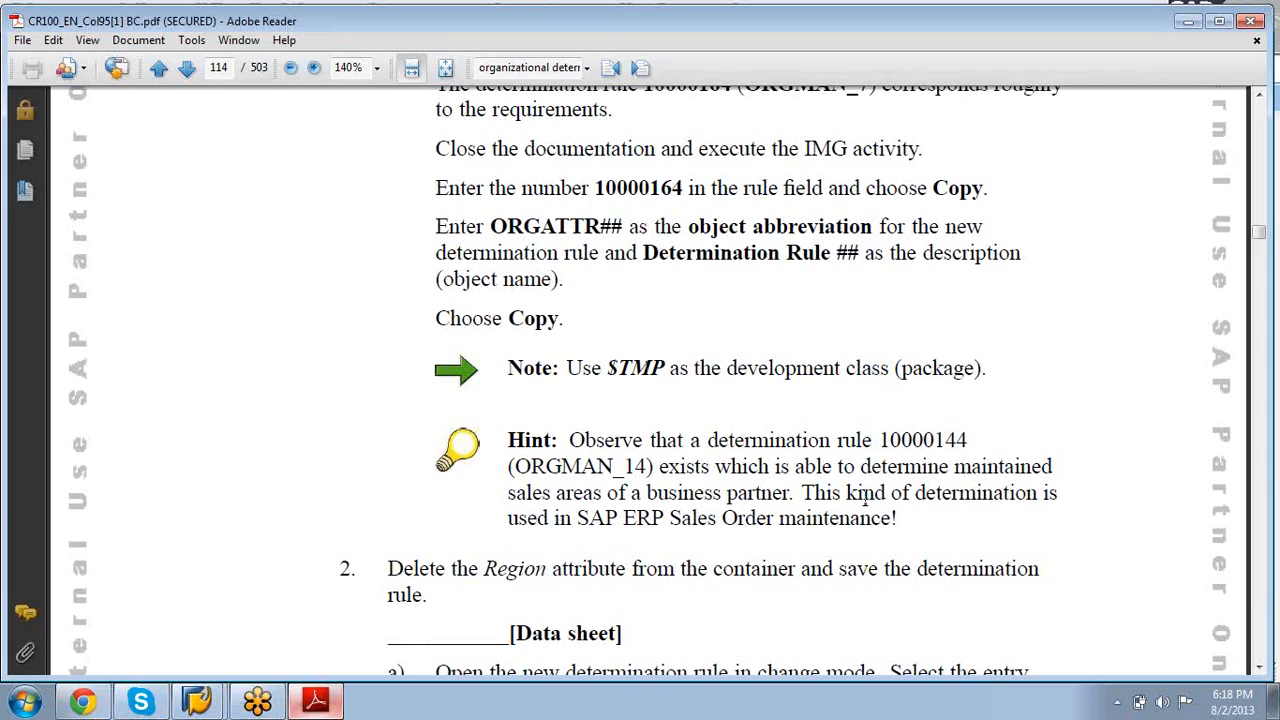
pyautogui.scroll(-10, 827, 523)
pyautogui.scroll(-8, 827, 523)
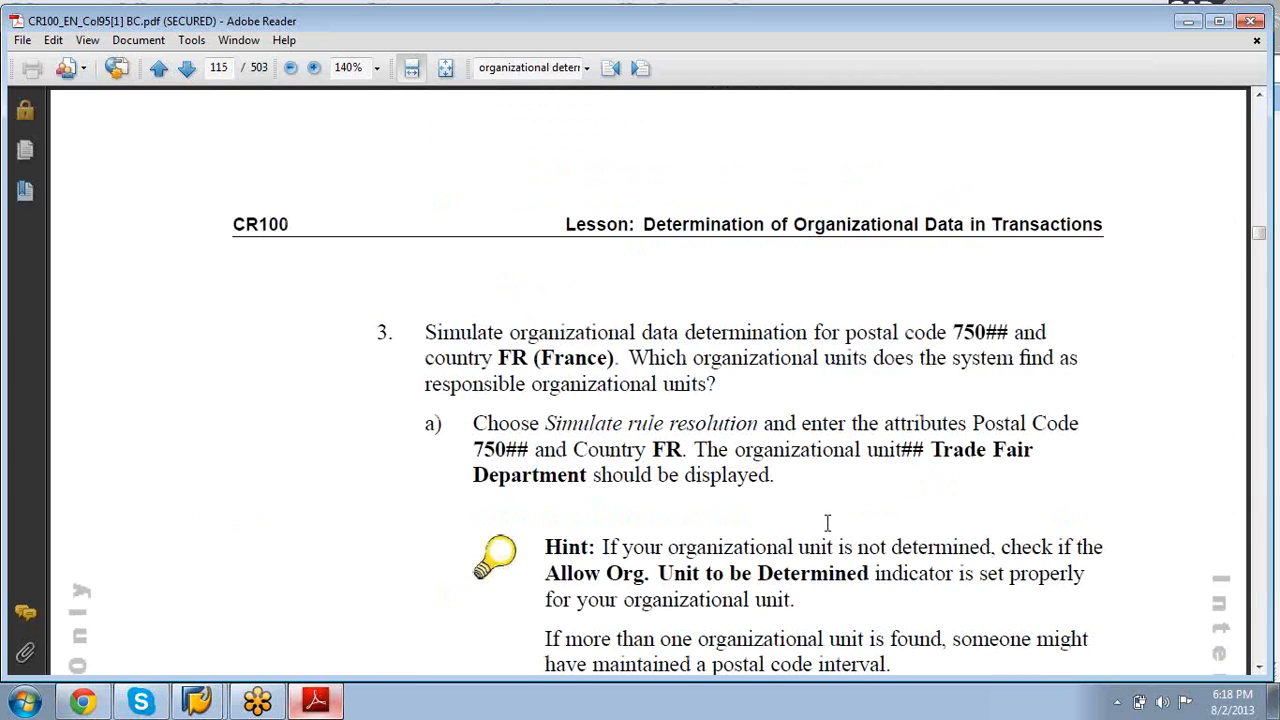
pyautogui.scroll(-20, 827, 523)
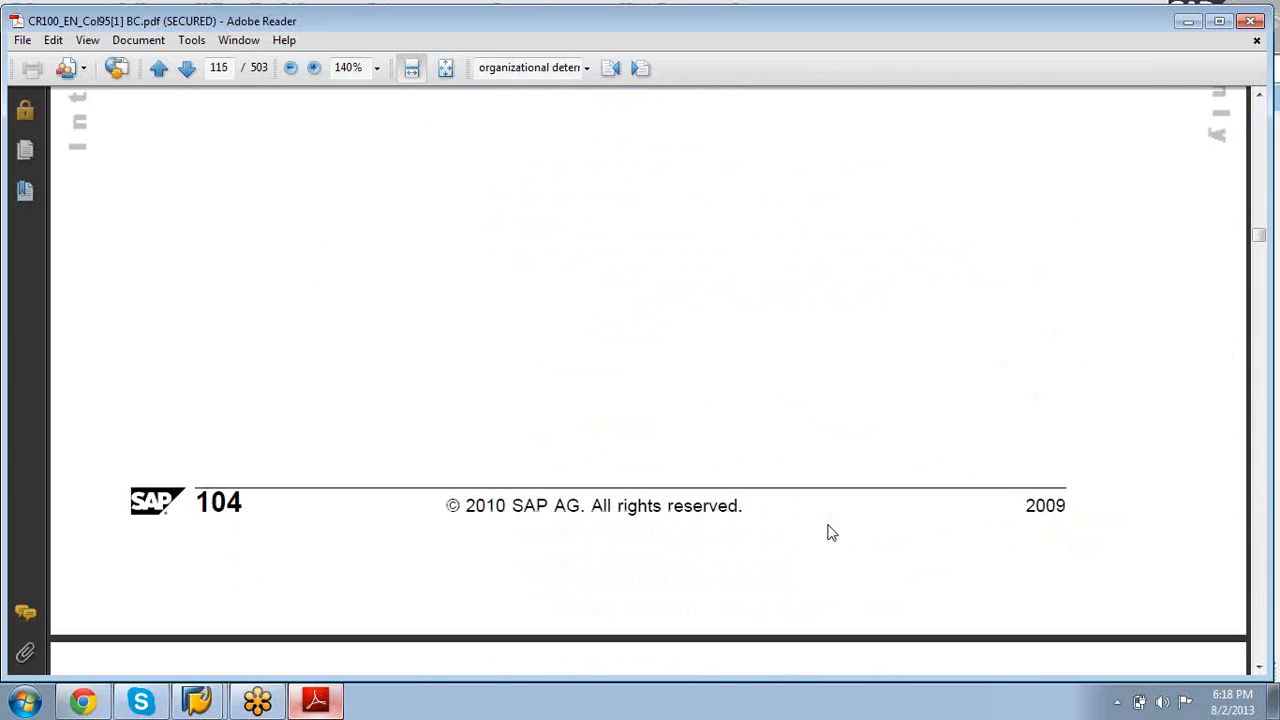
pyautogui.click(1188, 21)
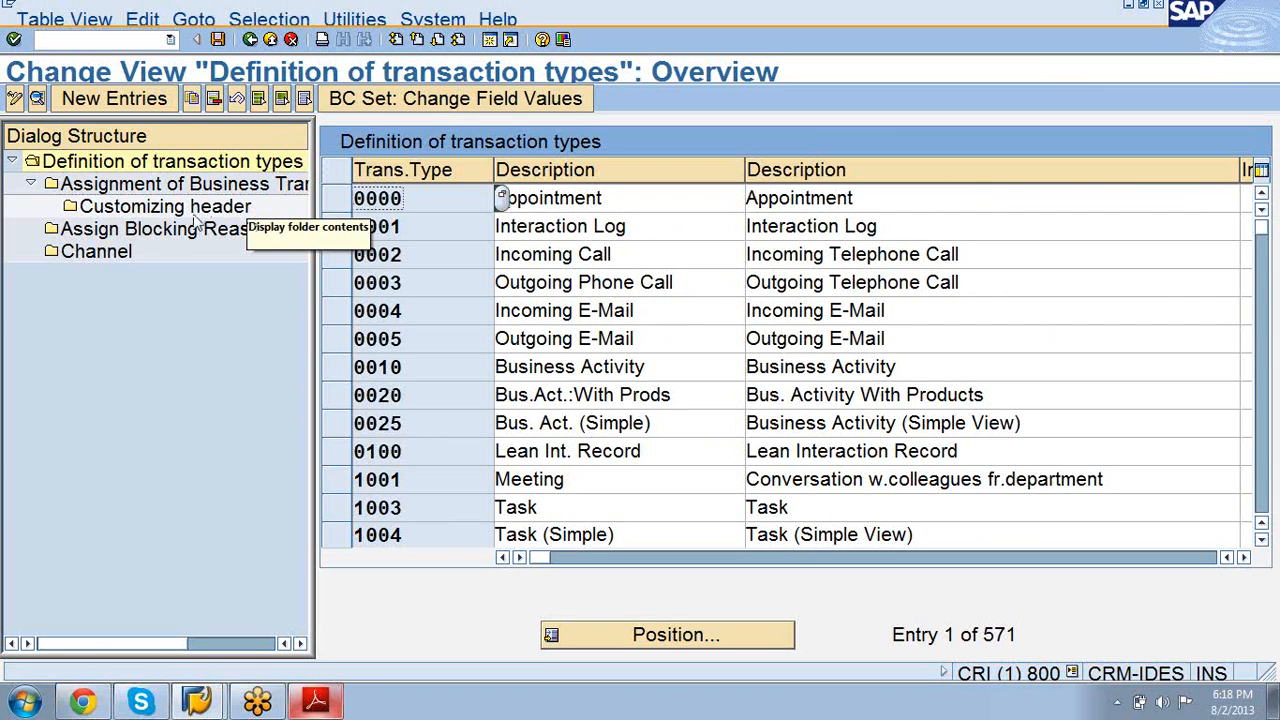
# Step: Position the transaction type list on TA and select the Telesales row
pyautogui.click(614, 634)
pyautogui.write('ta')
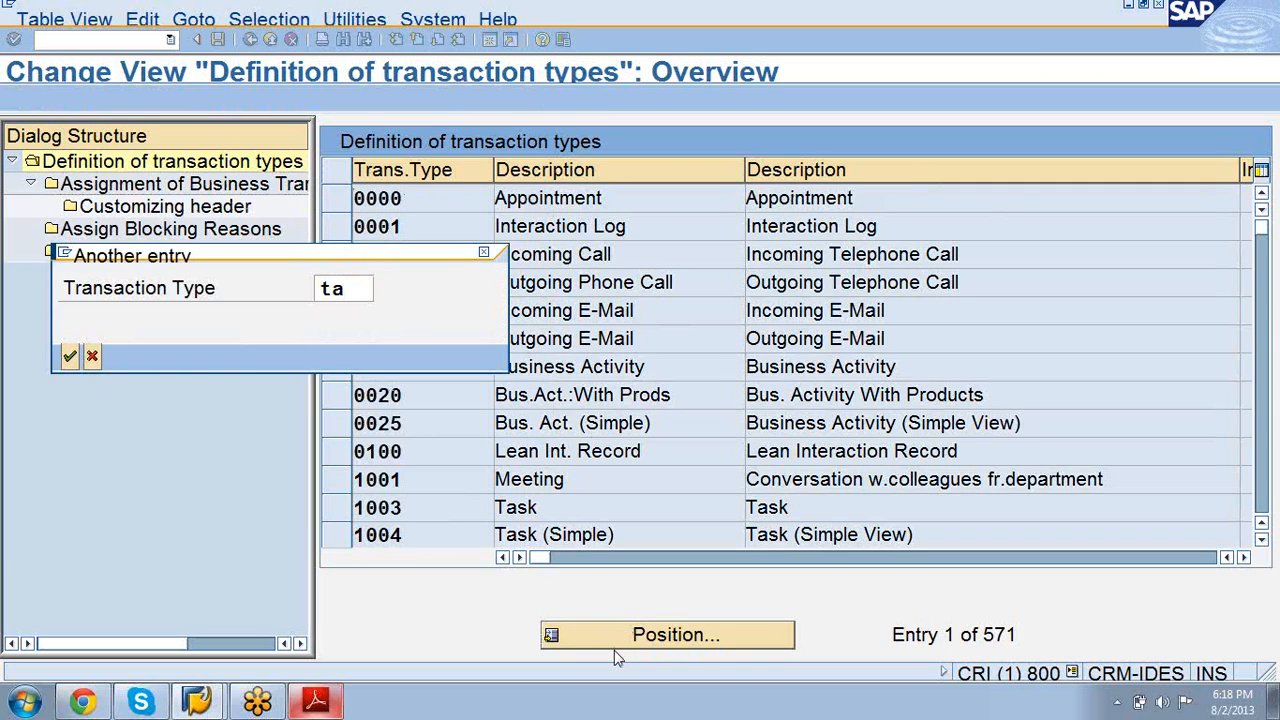
pyautogui.press('Return')
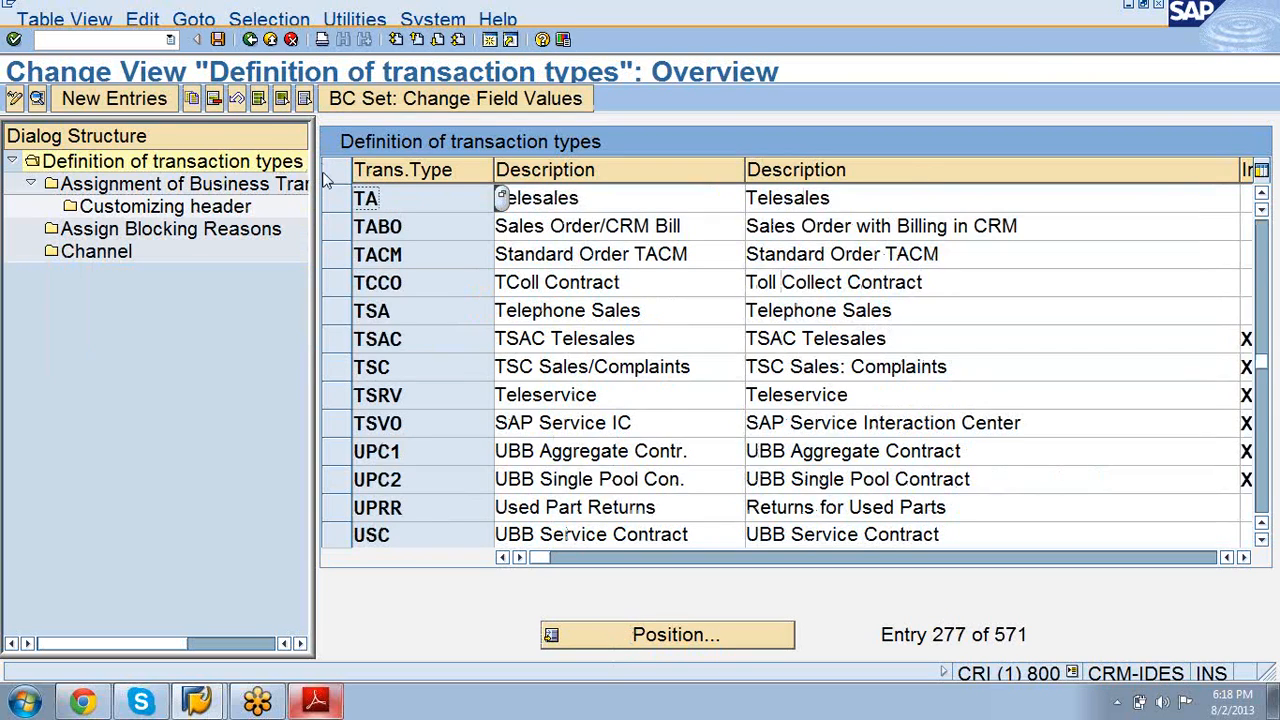
pyautogui.click(335, 203)
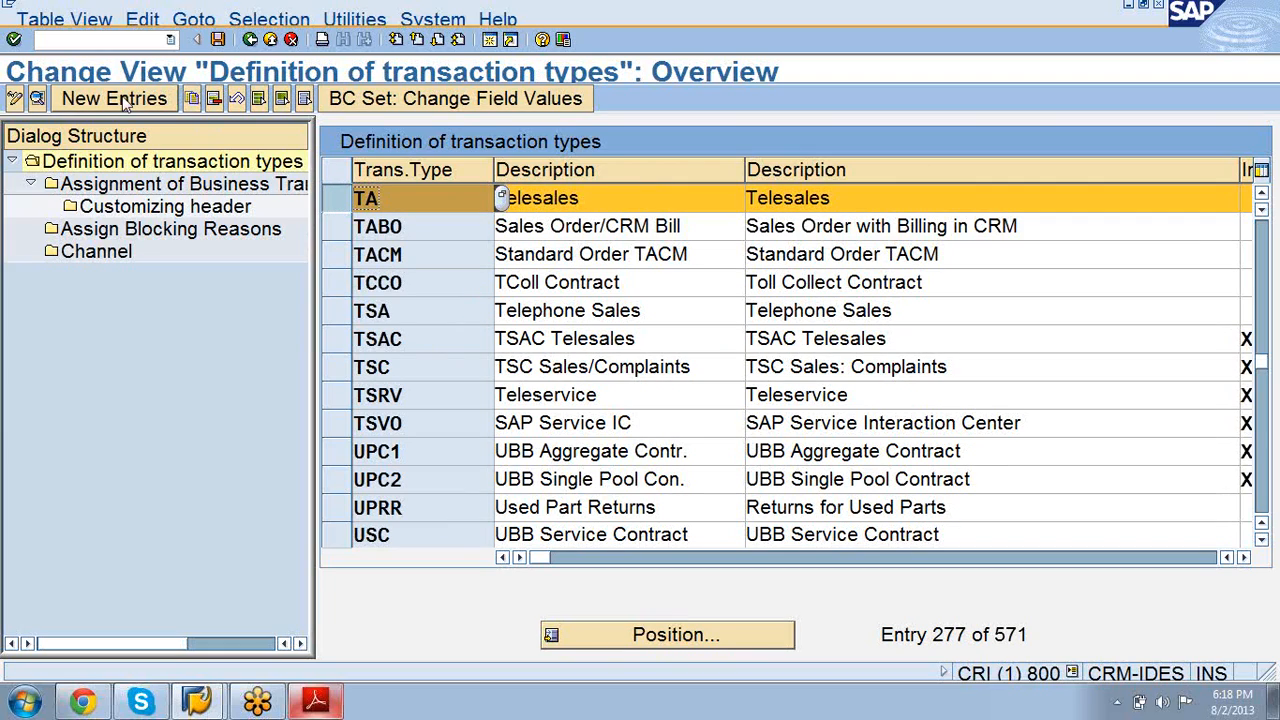
# Step: Copy TA as ZTA 'Telesales test', replacing org data profile ZIDES_09 with ZORGPROF90
pyautogui.click(192, 96)
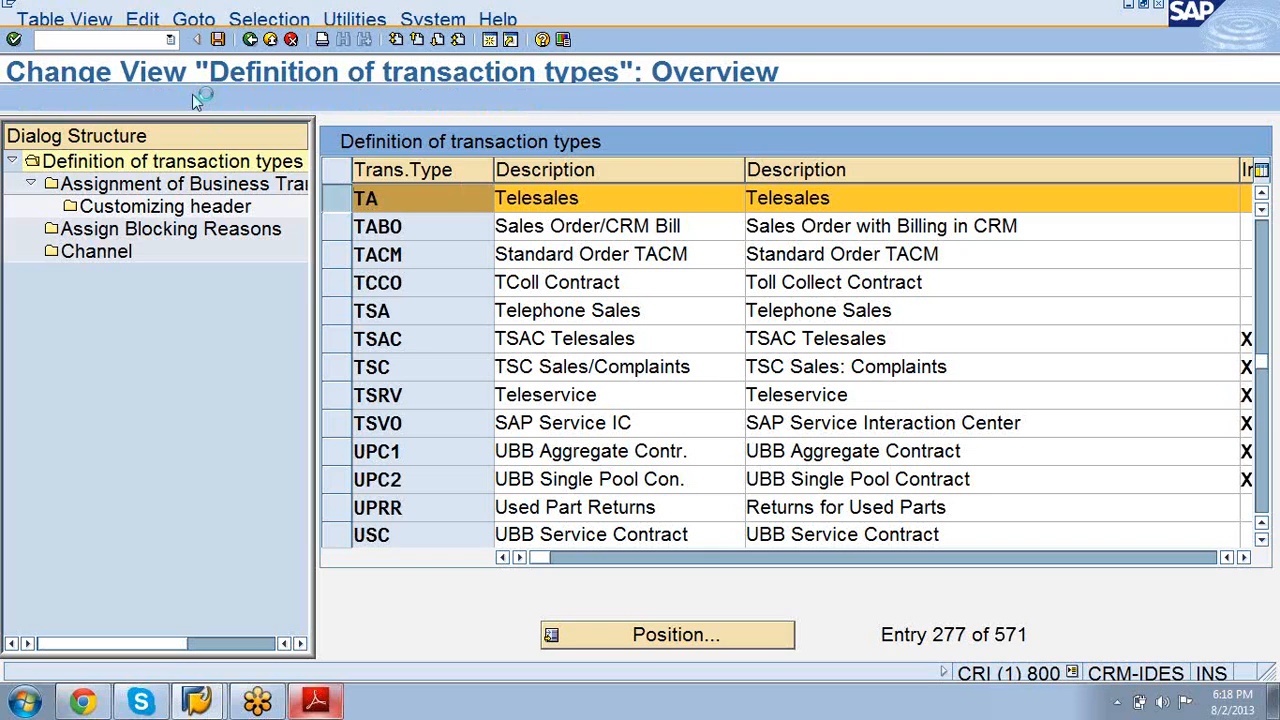
pyautogui.write('Z')
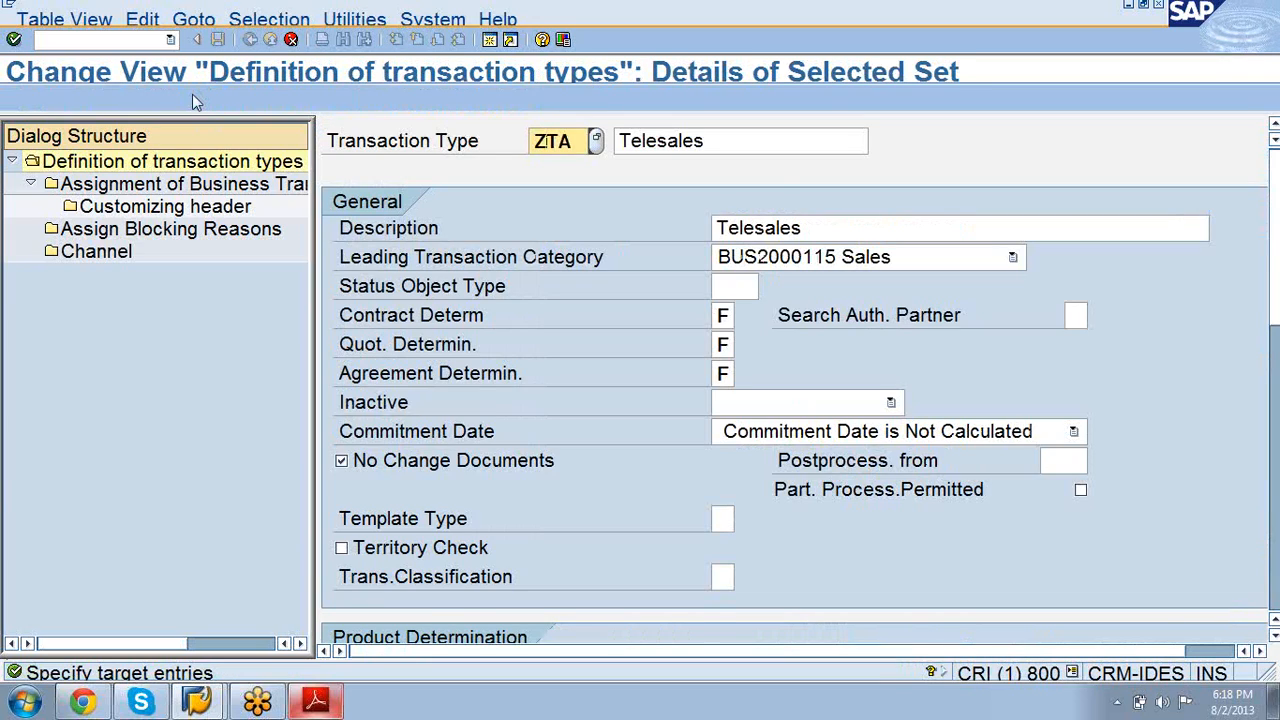
pyautogui.click(740, 142)
pyautogui.write('test')
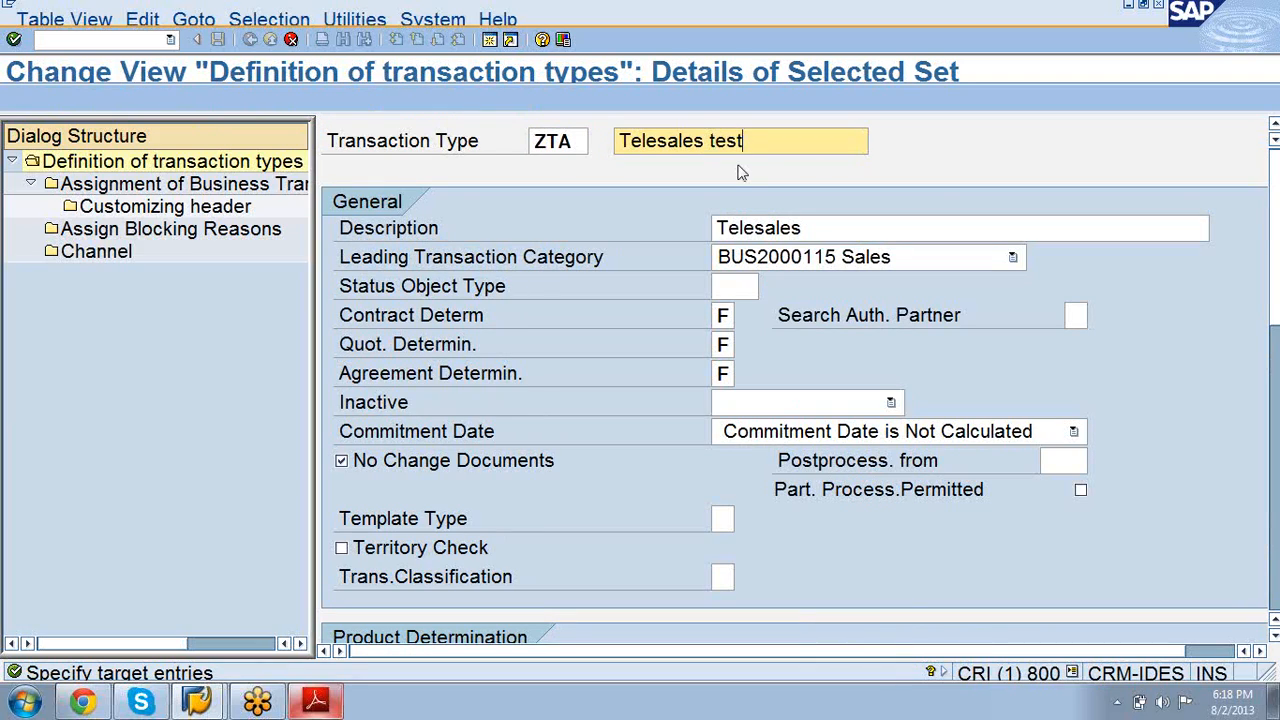
pyautogui.click(830, 228)
pyautogui.write('test')
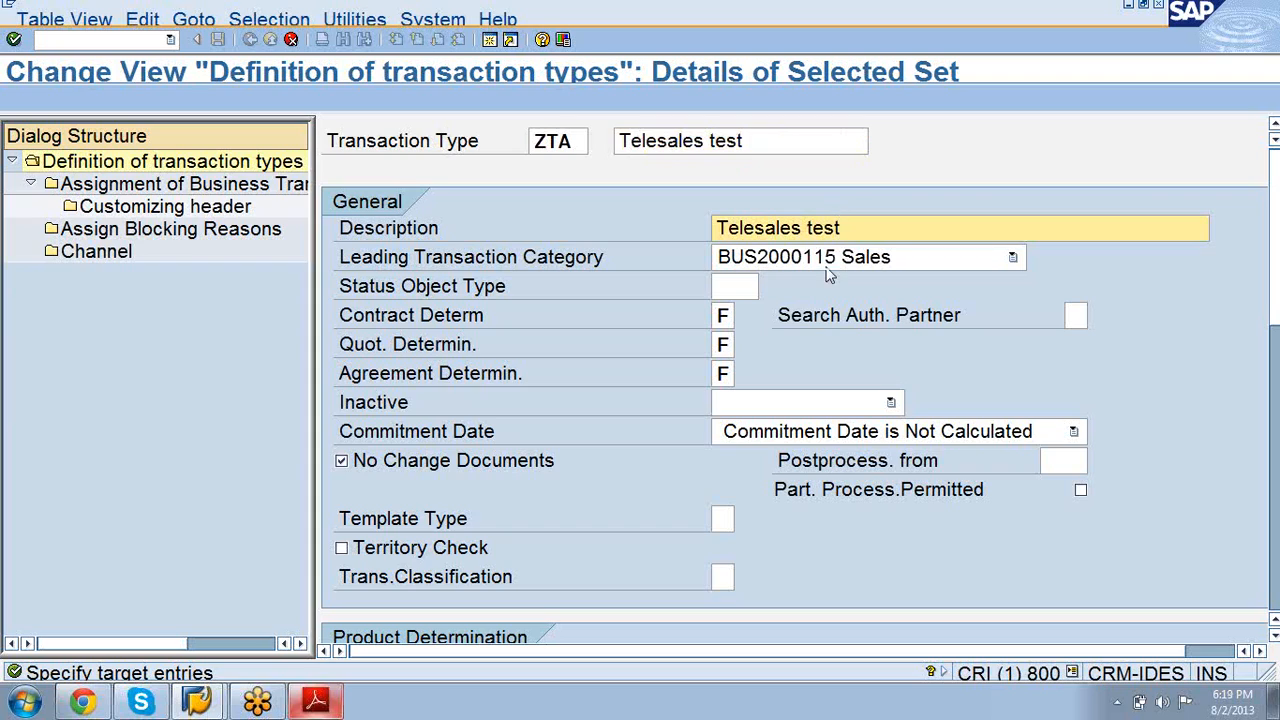
pyautogui.moveTo(1278, 207); pyautogui.dragTo(1278, 360)
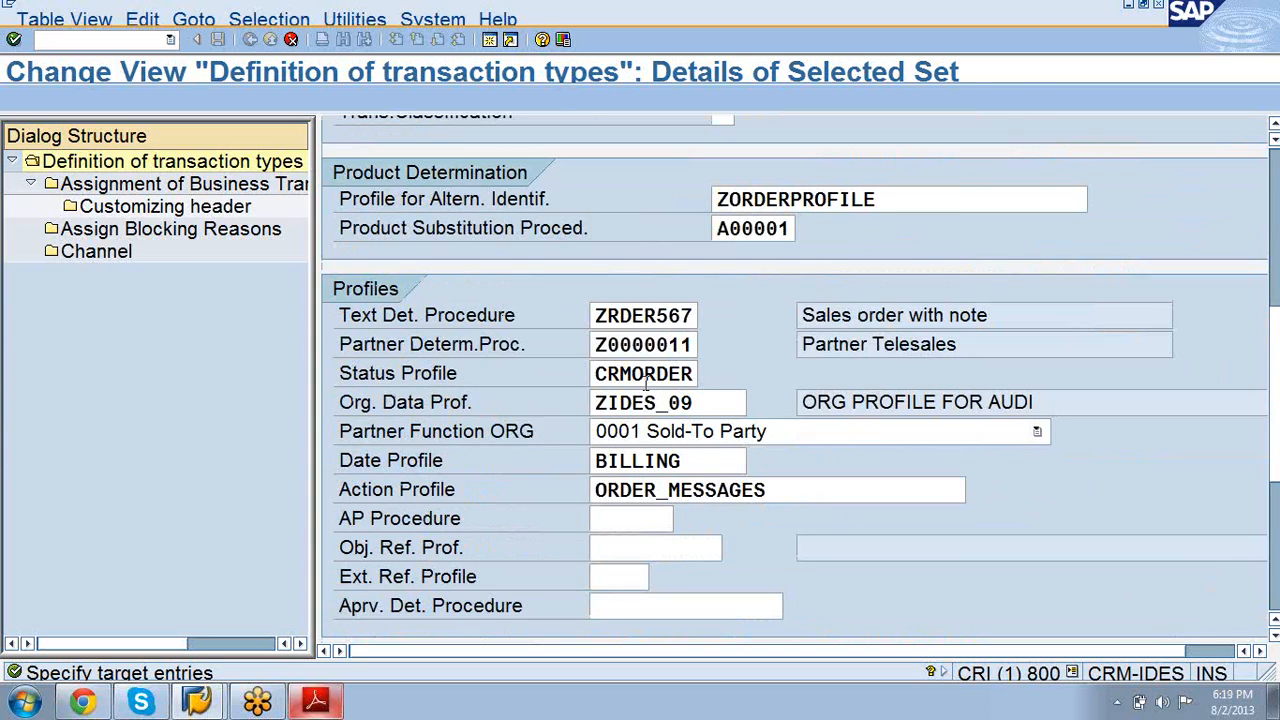
pyautogui.click(700, 403)
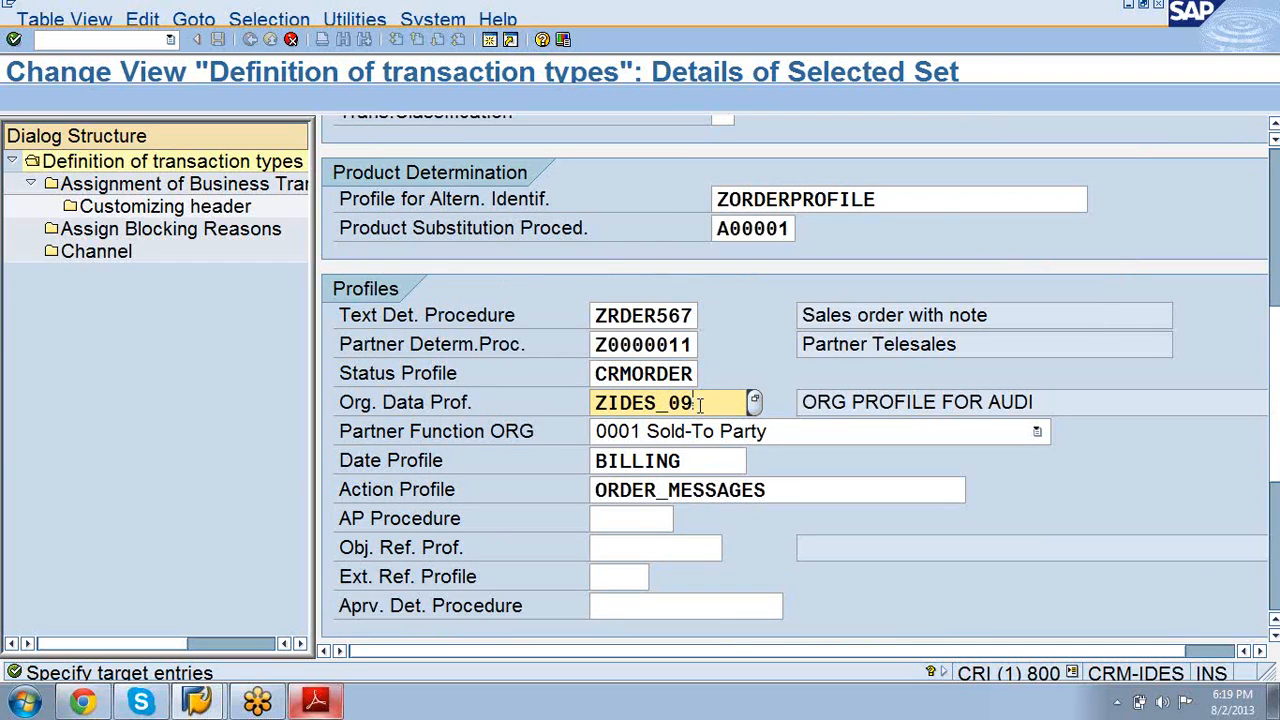
pyautogui.press('BackSpace')
pyautogui.press('BackSpace')
pyautogui.press('BackSpace')
pyautogui.press('BackSpace')
pyautogui.press('BackSpace')
pyautogui.press('BackSpace')
pyautogui.press('BackSpace')
pyautogui.press('BackSpace')
pyautogui.write('ZORGPROF90')
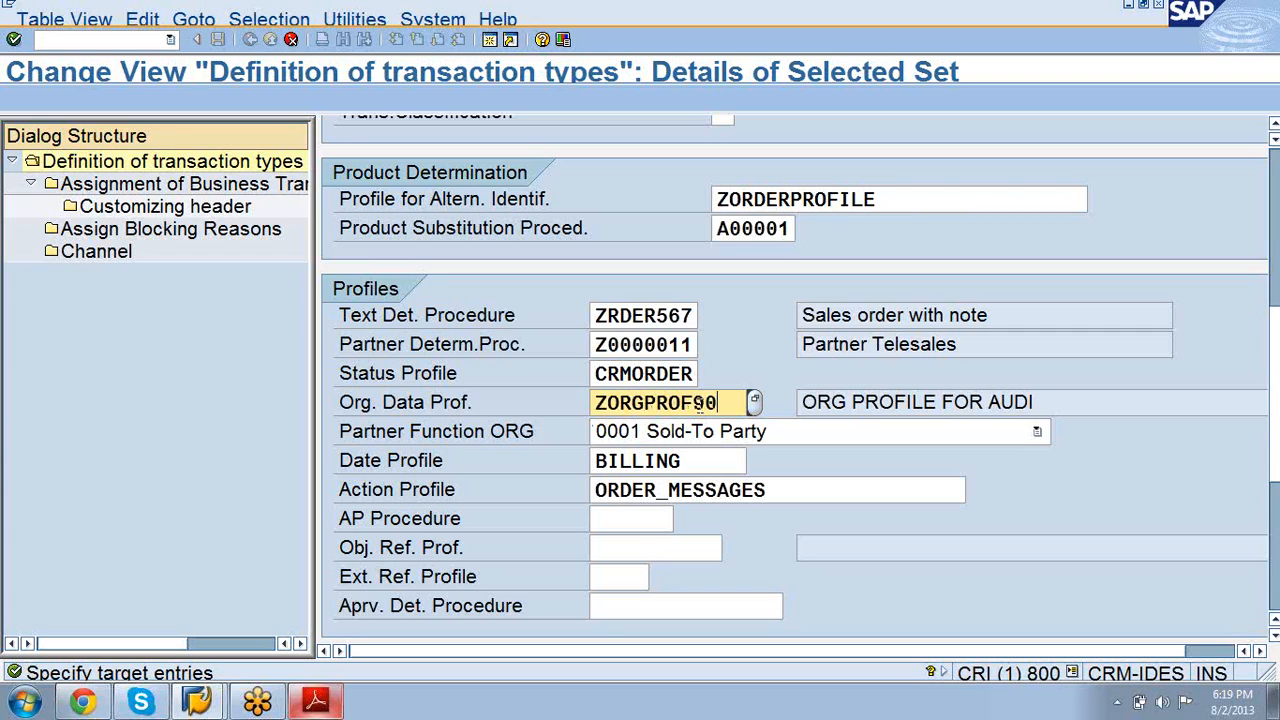
pyautogui.click(13, 40)
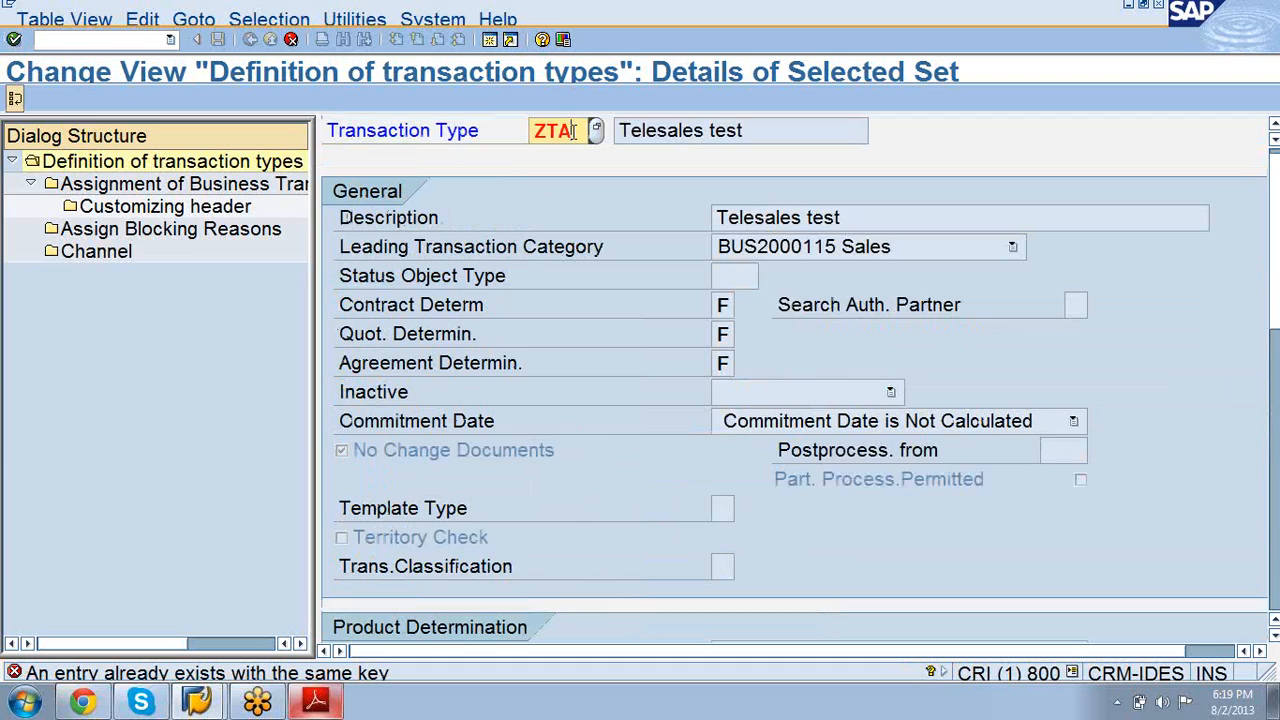
# Step: Change the key to ZTA7 and complete the copy with its 13 dependent entries
pyautogui.press('Return')
pyautogui.press('BackSpace')
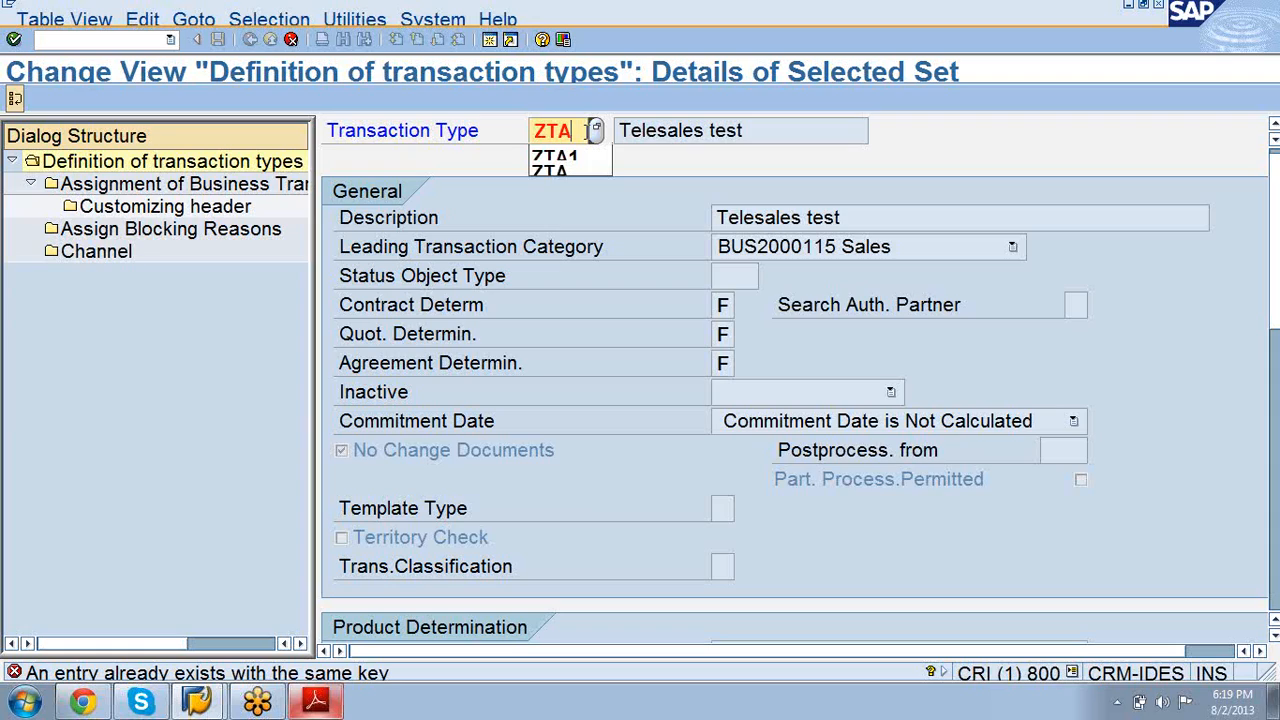
pyautogui.write('7')
pyautogui.press('Return')
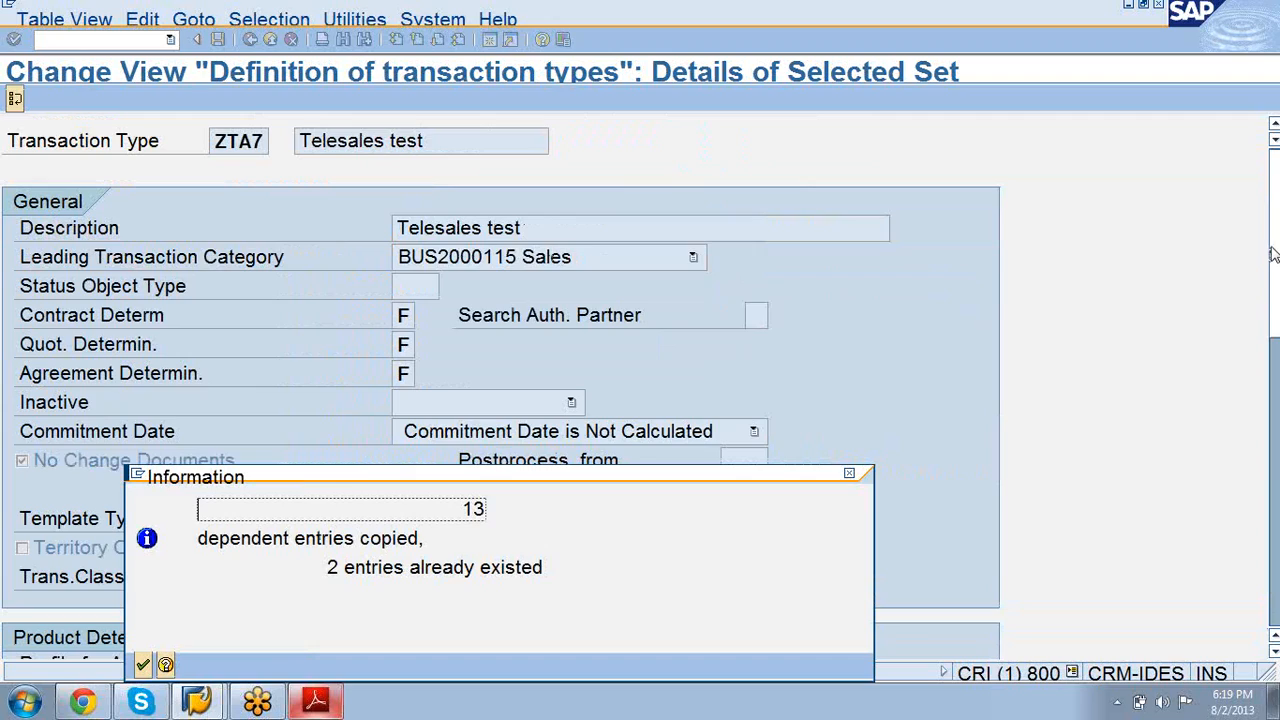
pyautogui.press('Return')
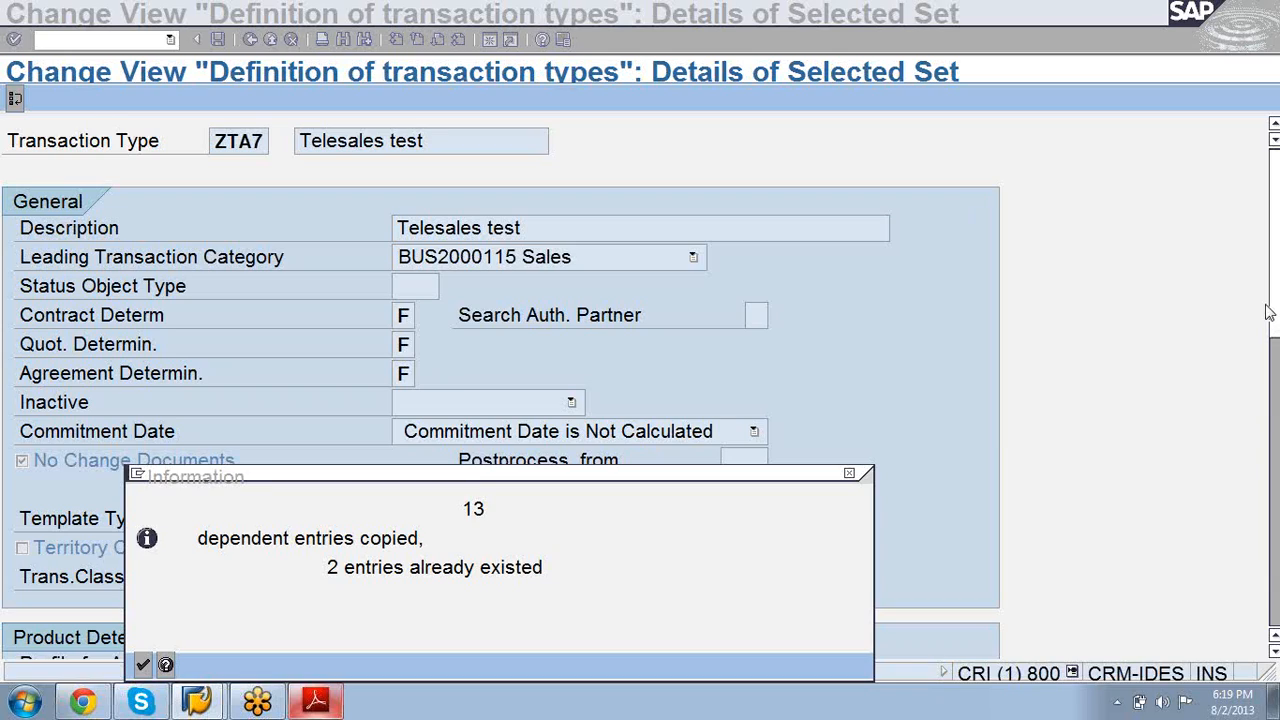
pyautogui.click(143, 667)
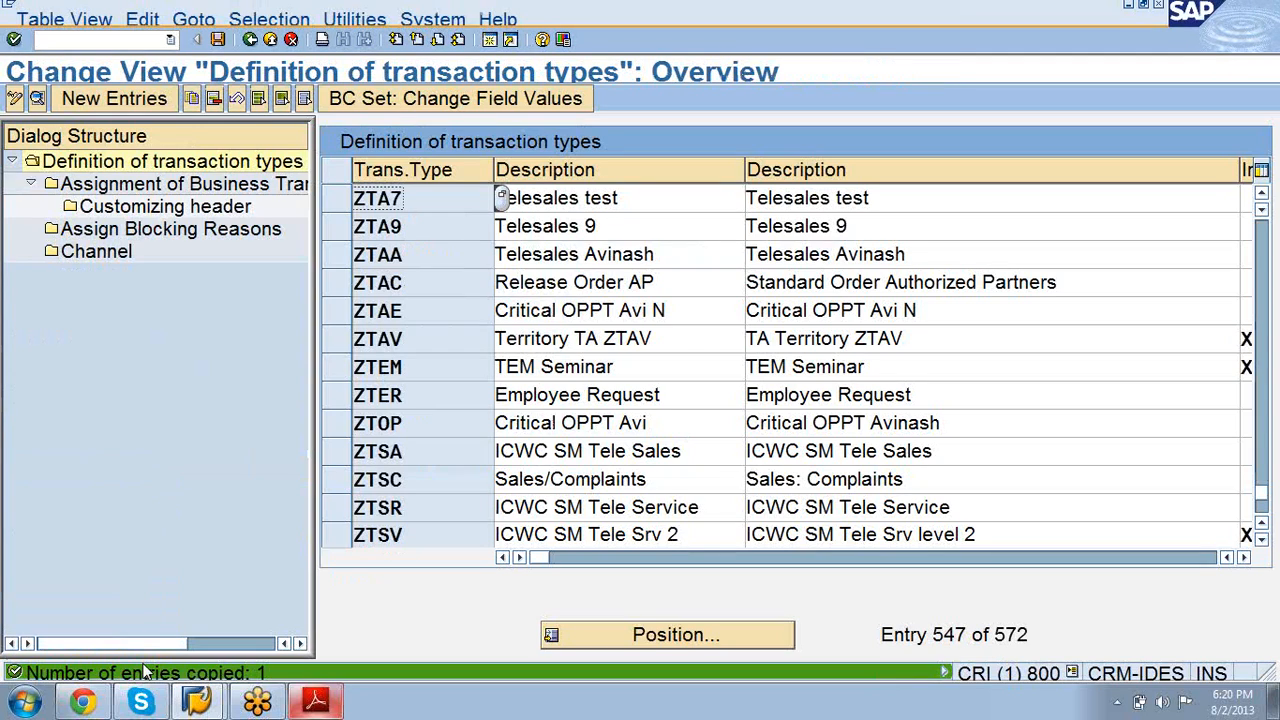
# Step: Open the ZTA7 details and check that org data profile ZORGPROF90 is assigned
pyautogui.click(338, 205)
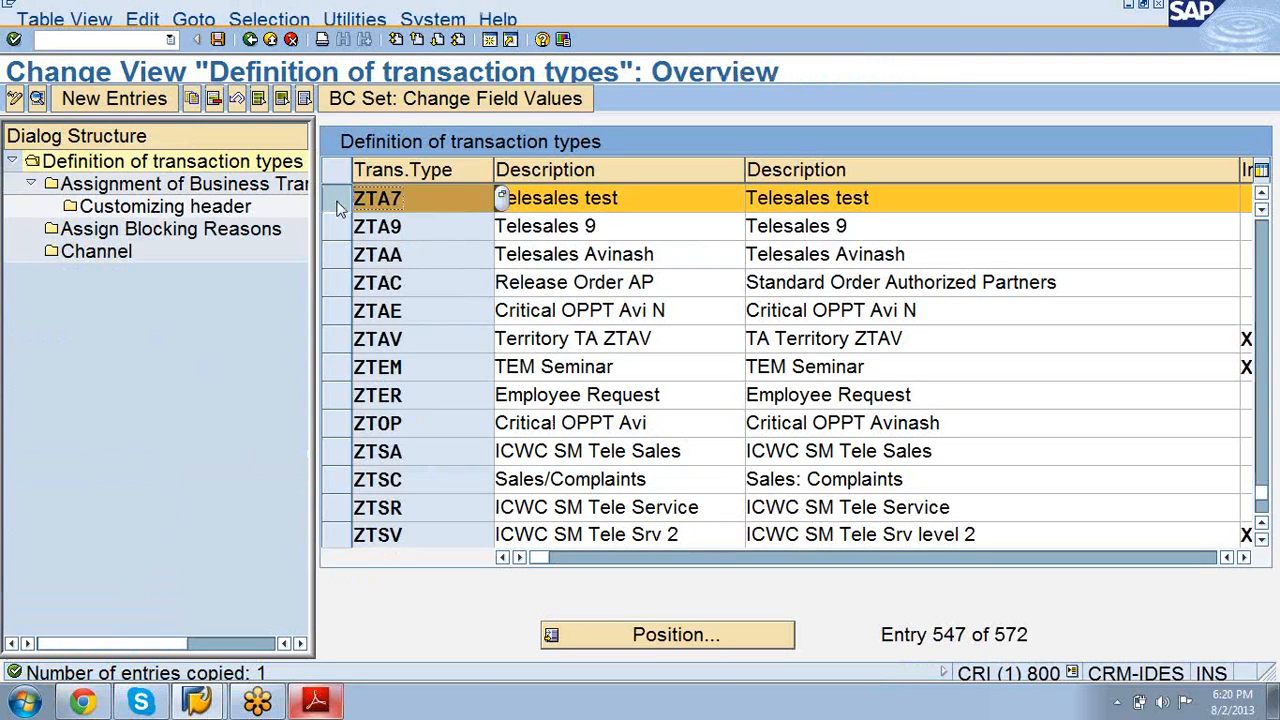
pyautogui.click(36, 100)
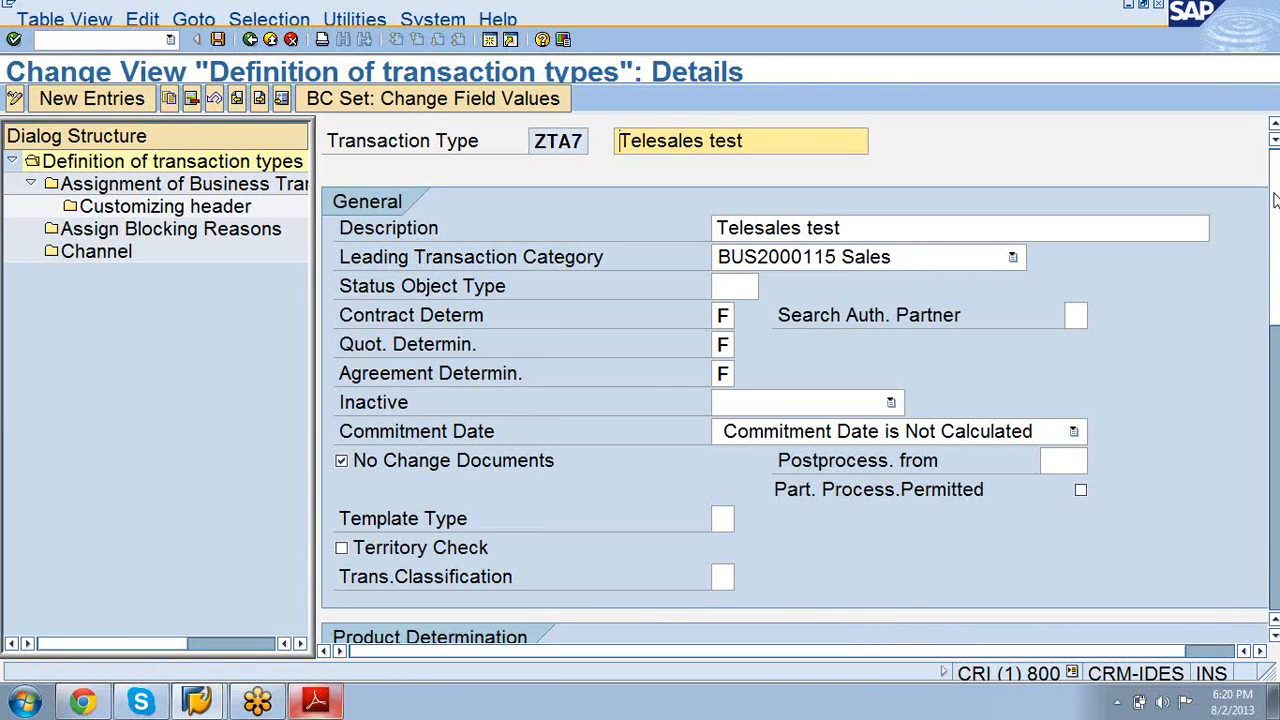
pyautogui.scroll(-5, 723, 440)
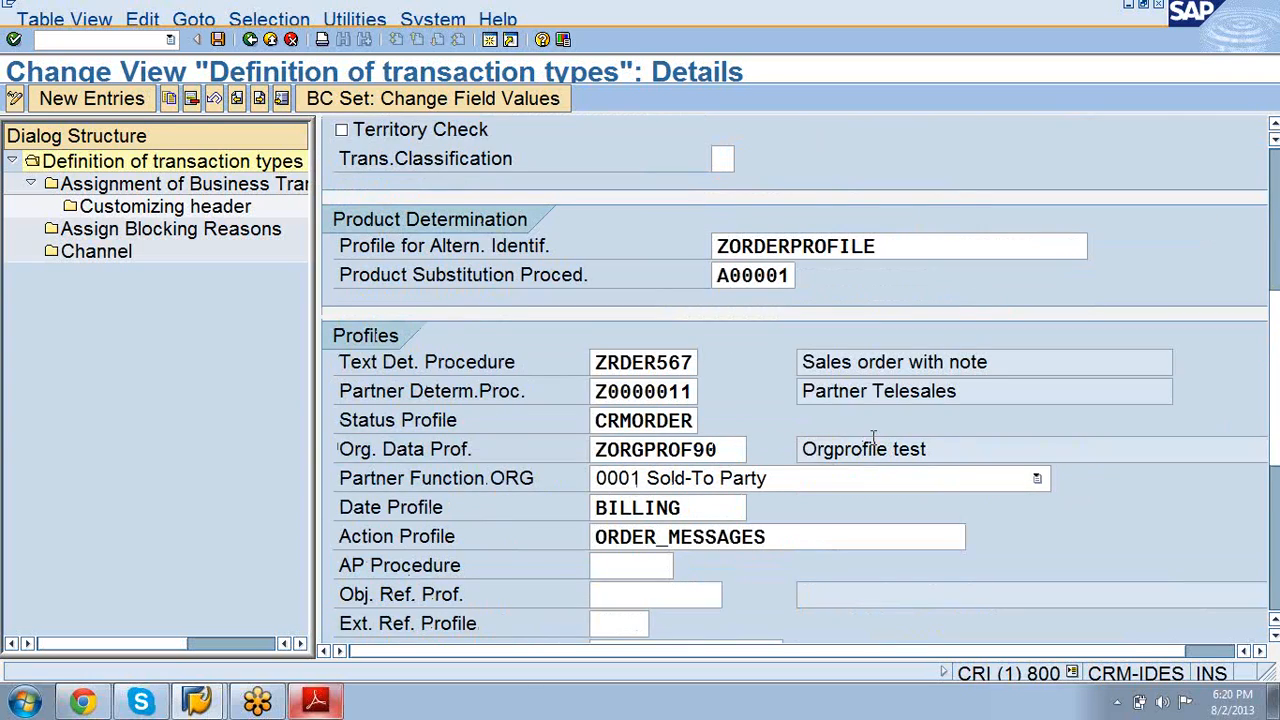
# Step: Save transaction type ZTA7 in the proposed customizing request, then start a new SAP session
pyautogui.click(219, 40)
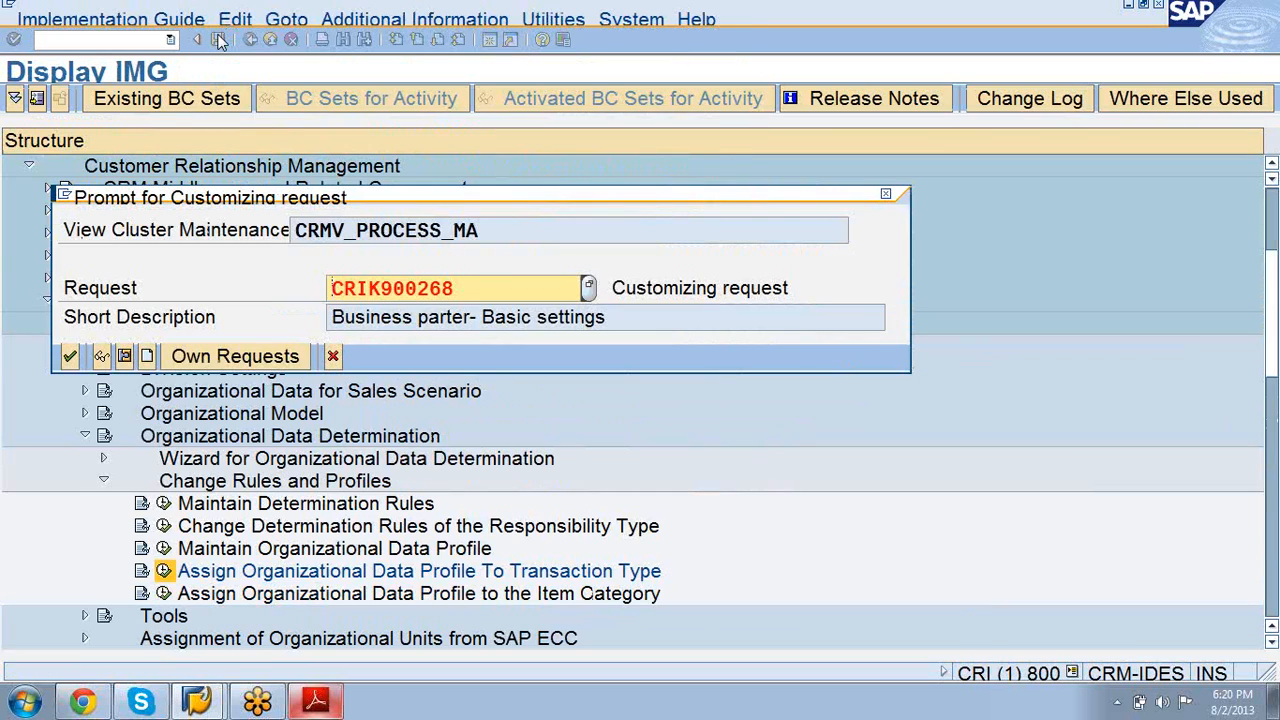
pyautogui.click(70, 357)
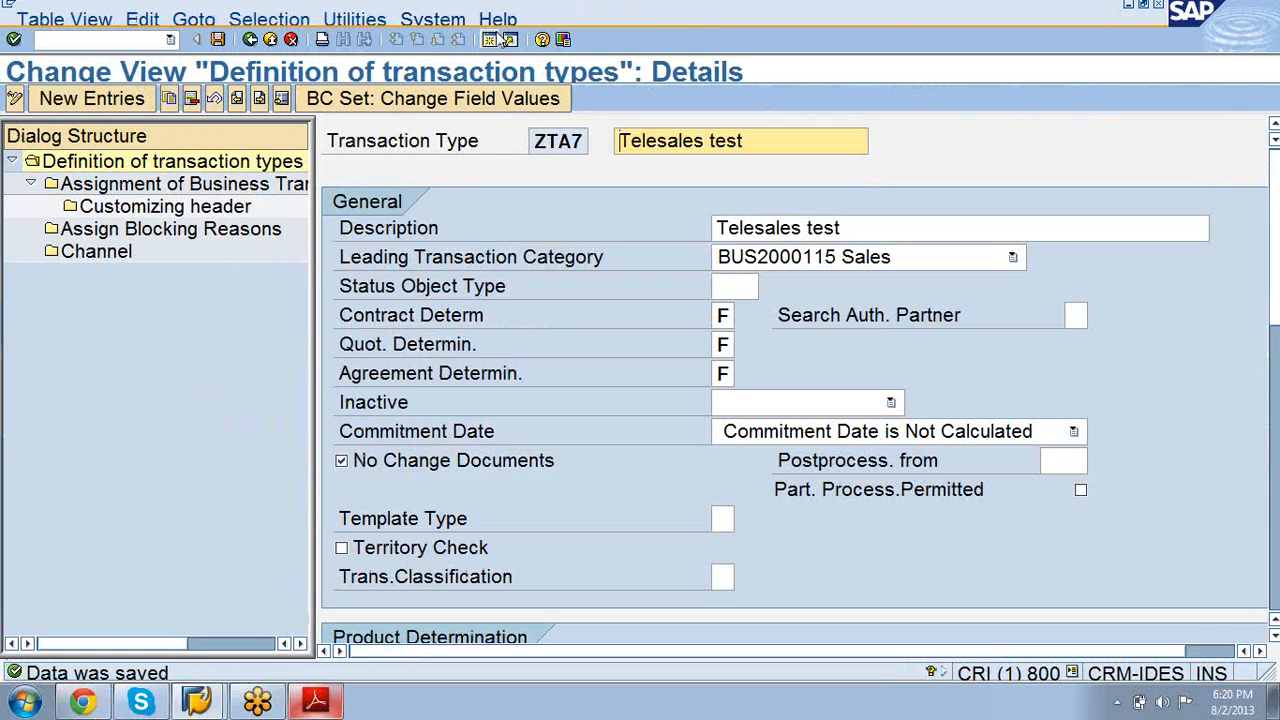
pyautogui.click(498, 38)
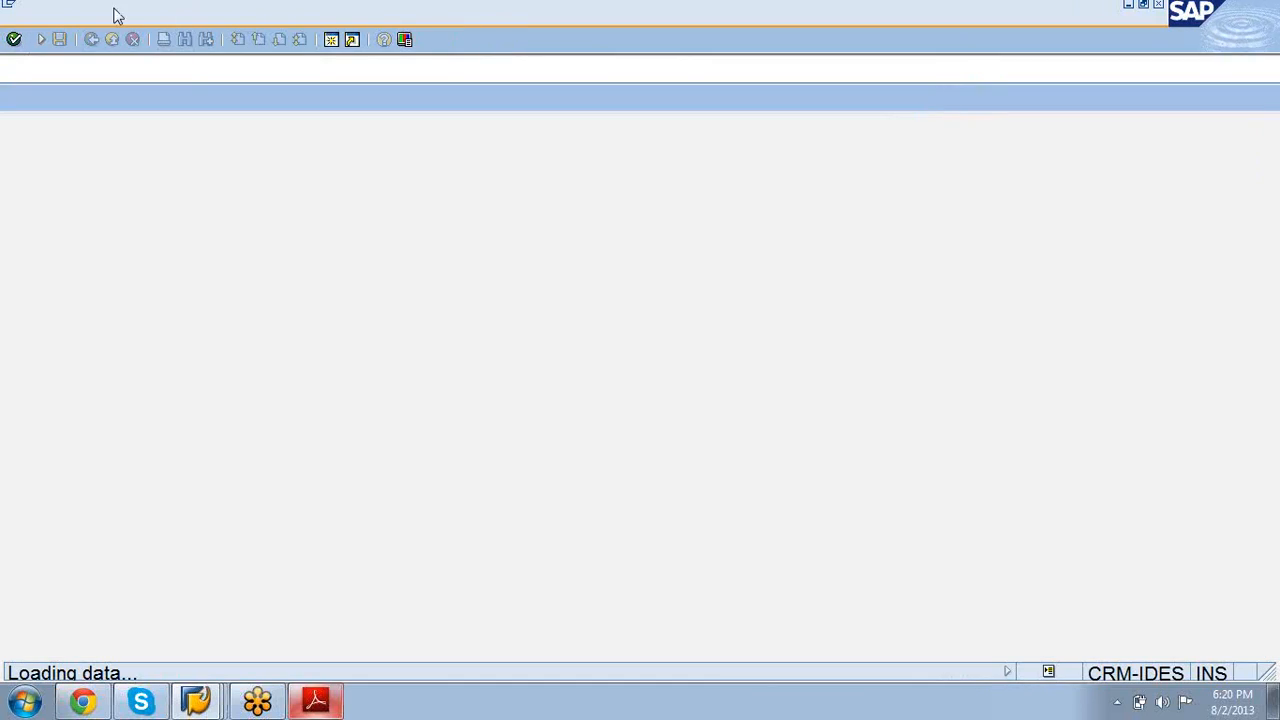
# Step: Run /ncrmd_order from the command history to reach business transaction processing
pyautogui.click(41, 39)
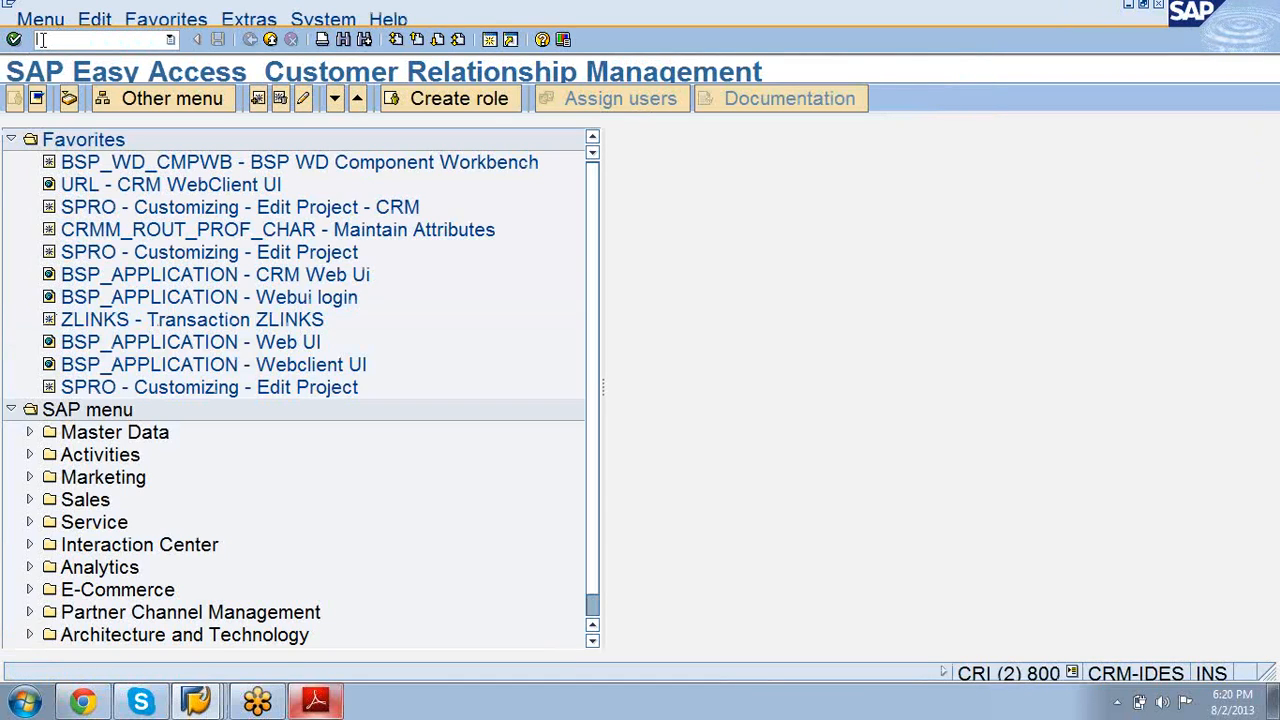
pyautogui.click(170, 41)
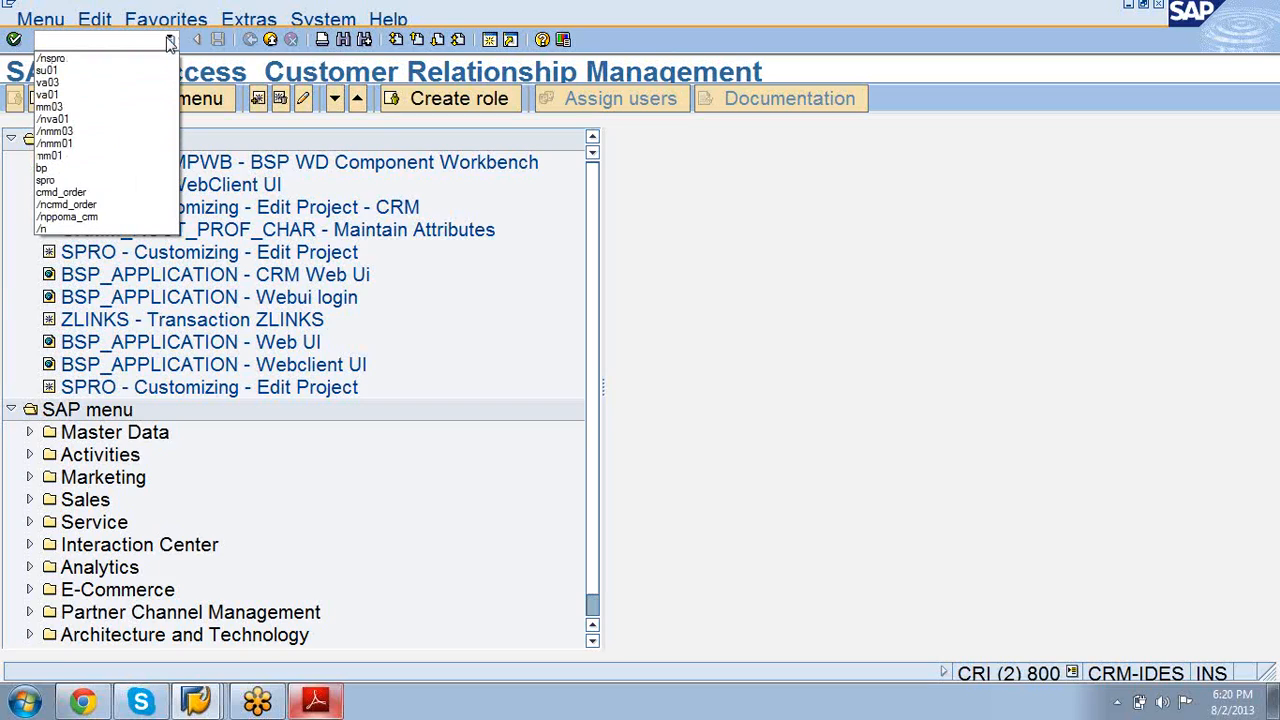
pyautogui.click(145, 204)
pyautogui.press('Return')
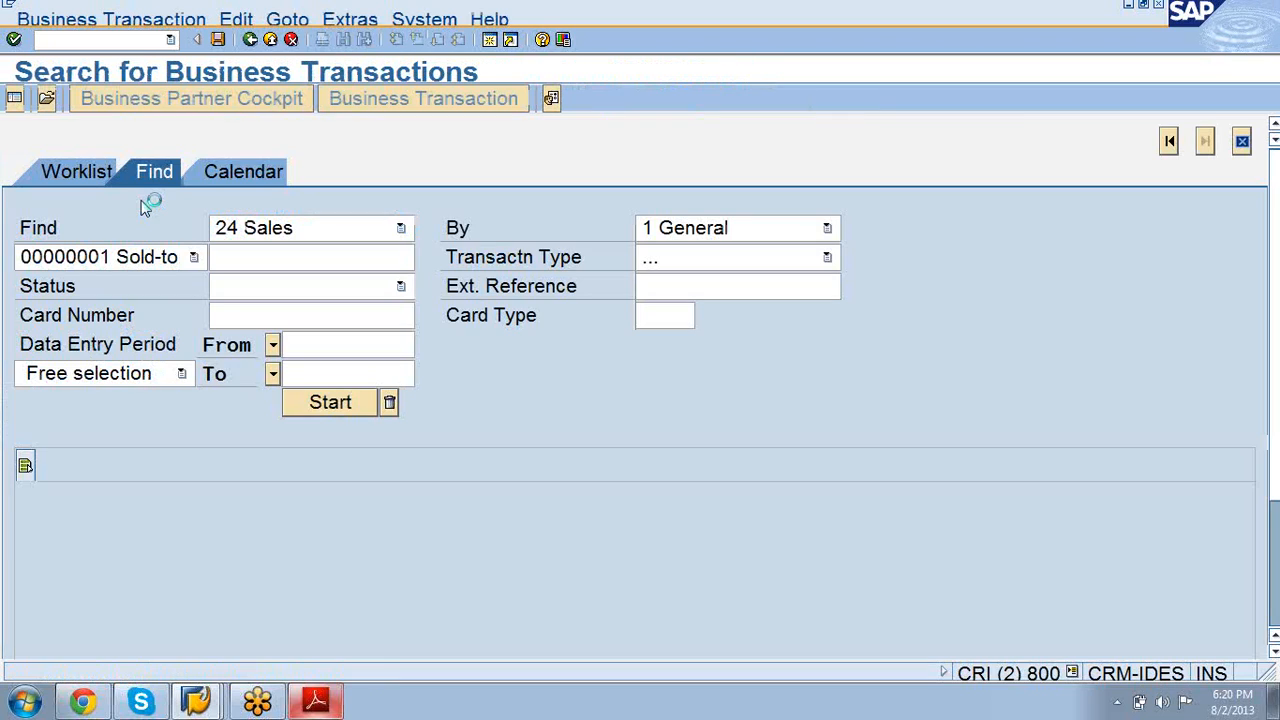
# Step: Create a new business transaction of type Telesales test
pyautogui.click(66, 19)
pyautogui.click(72, 38)
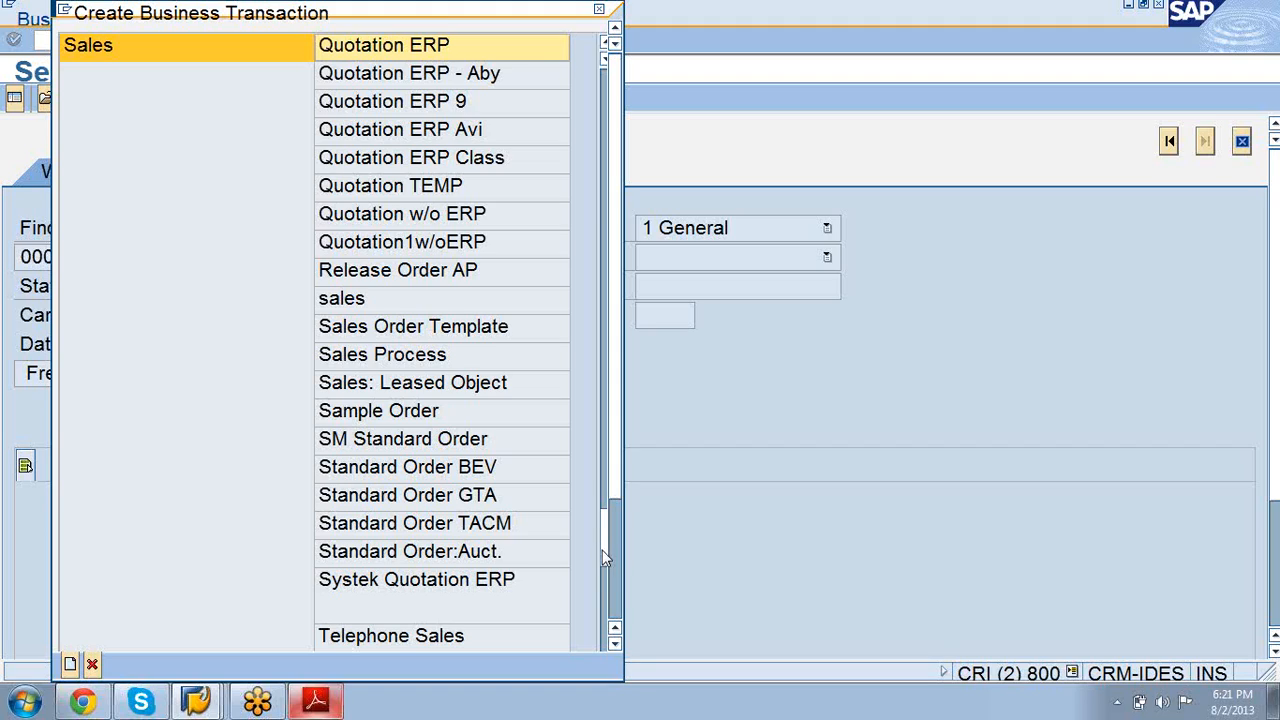
pyautogui.scroll(-2, 602, 558)
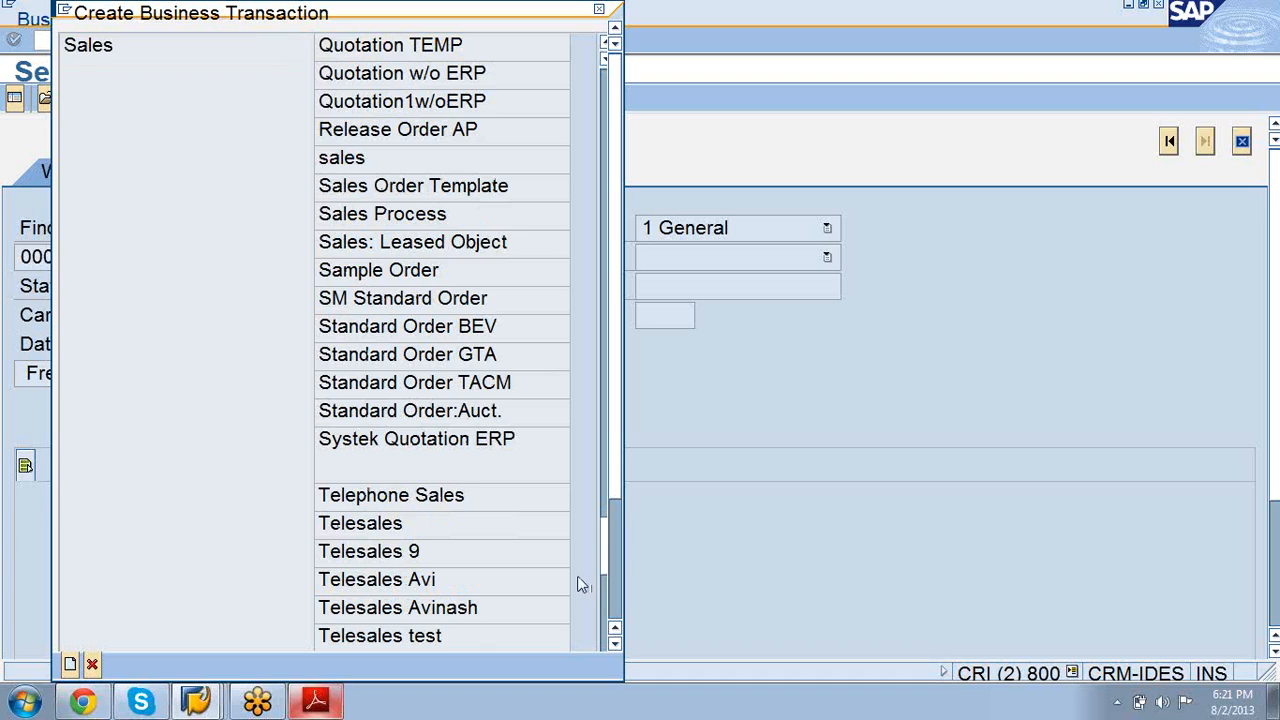
pyautogui.click(443, 643)
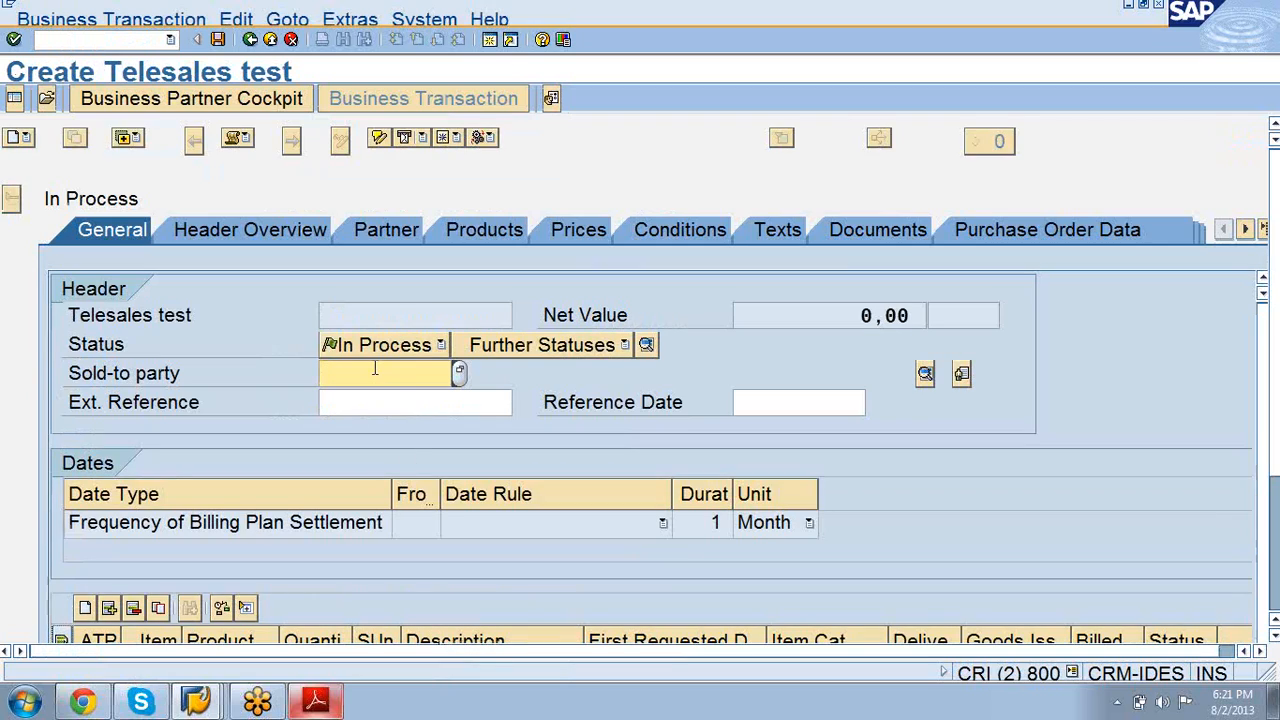
# Step: Fill in sold-to party 300025 from the field's input history
pyautogui.write('3')
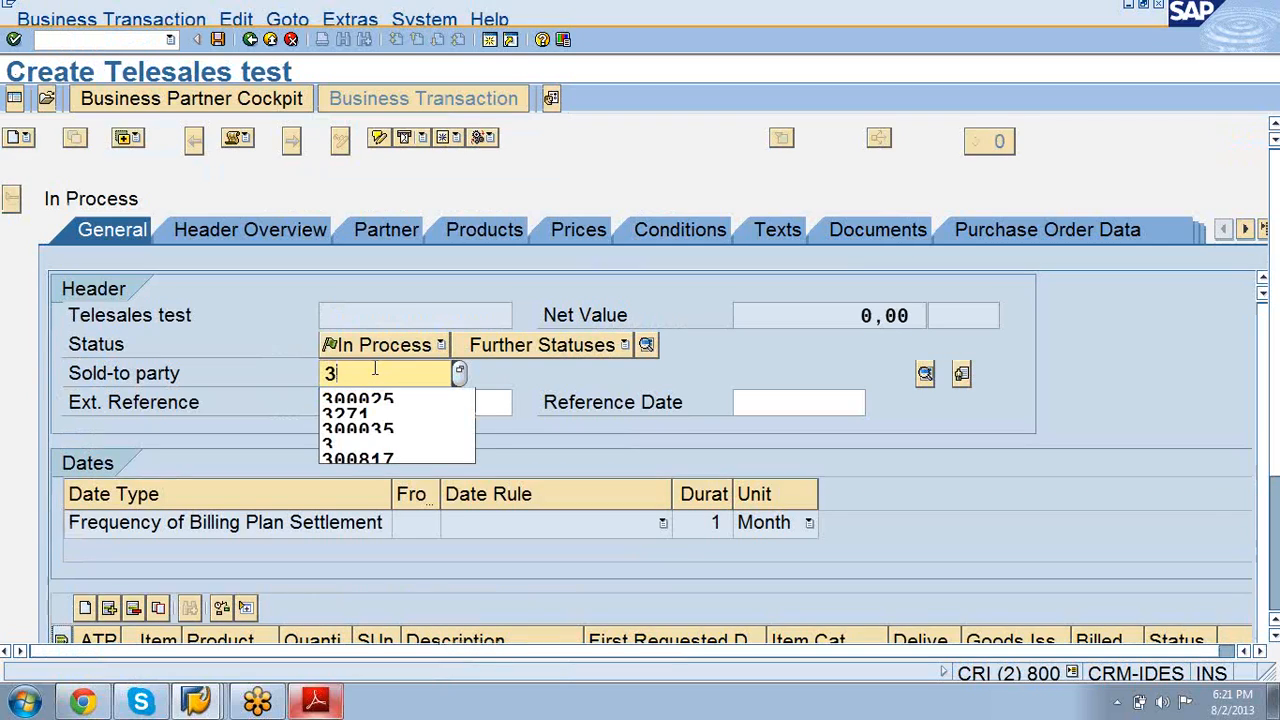
pyautogui.press('BackSpace')
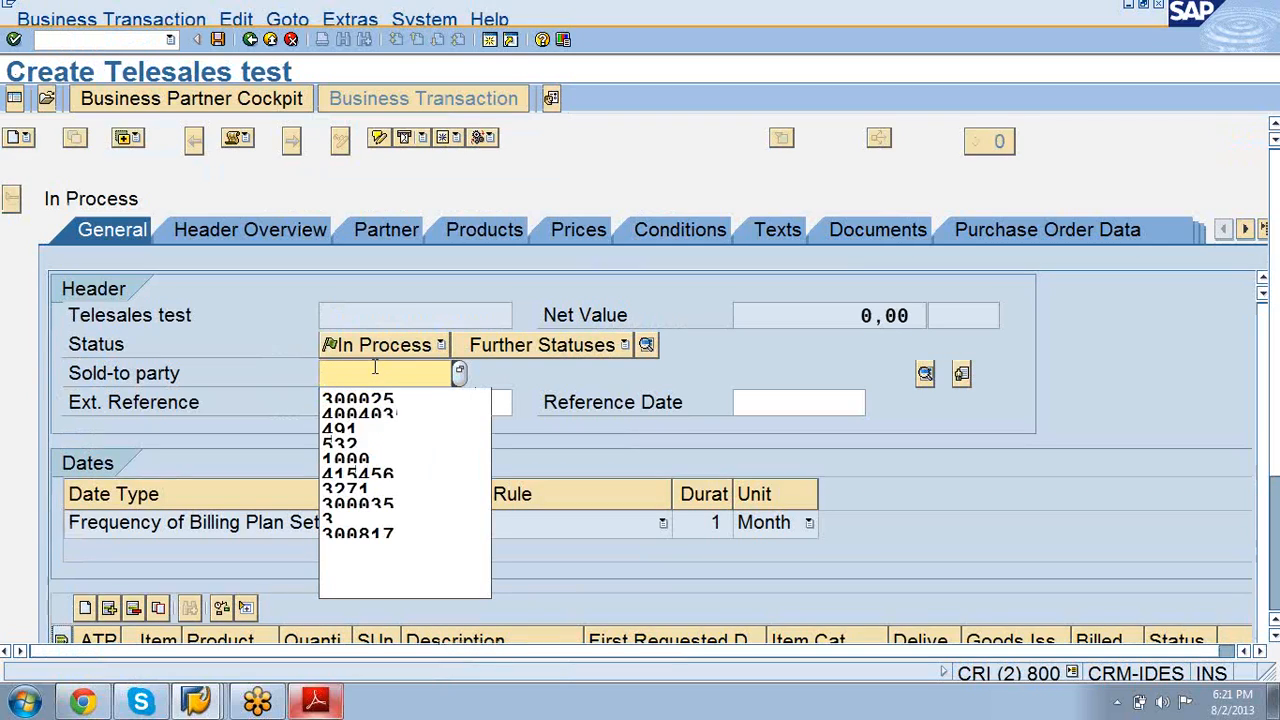
pyautogui.write('7')
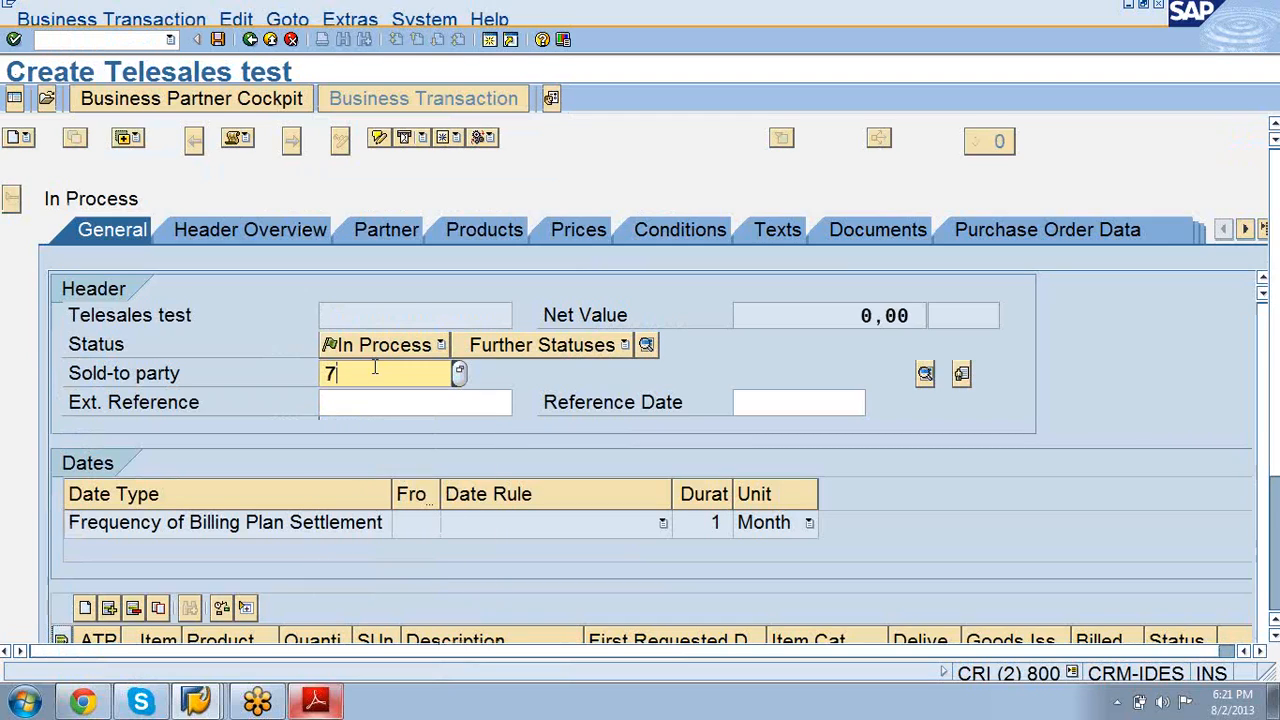
pyautogui.press('BackSpace')
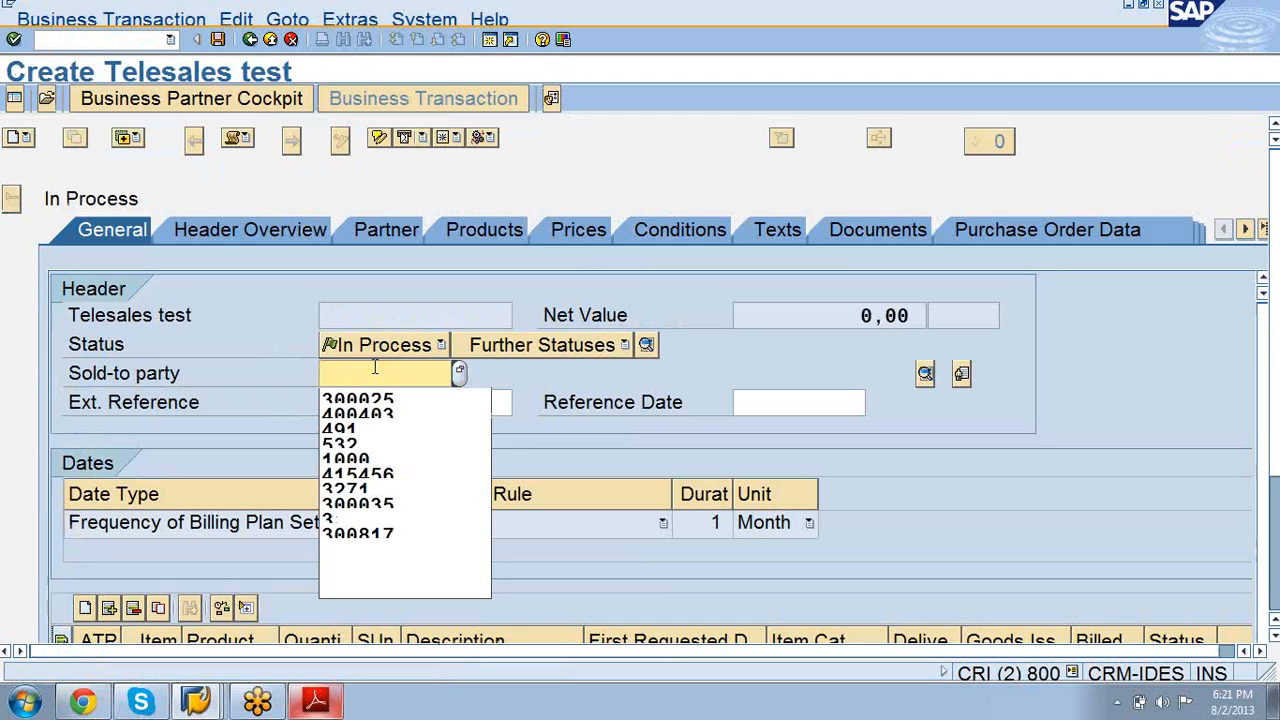
pyautogui.press('Down')
pyautogui.press('Return')
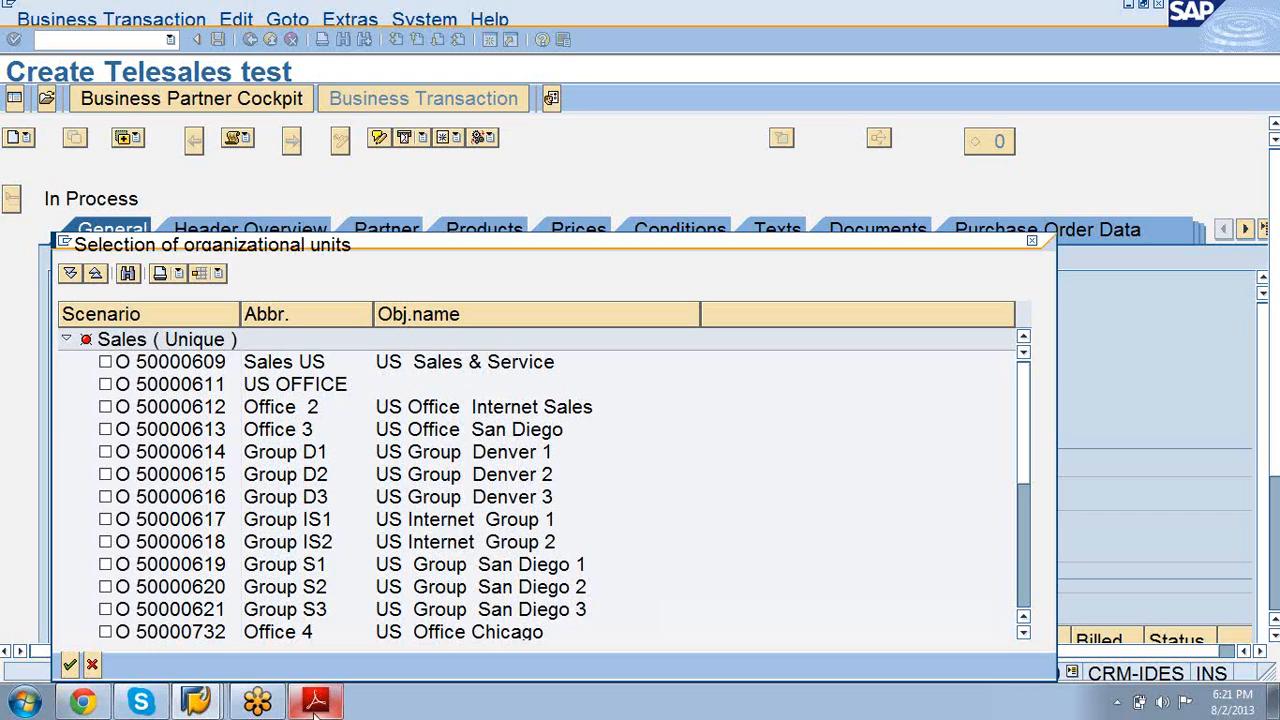
# Step: Choose org unit 50000609 Sales US and the 16 Photo / 14 Service attribute row
pyautogui.click(105, 362)
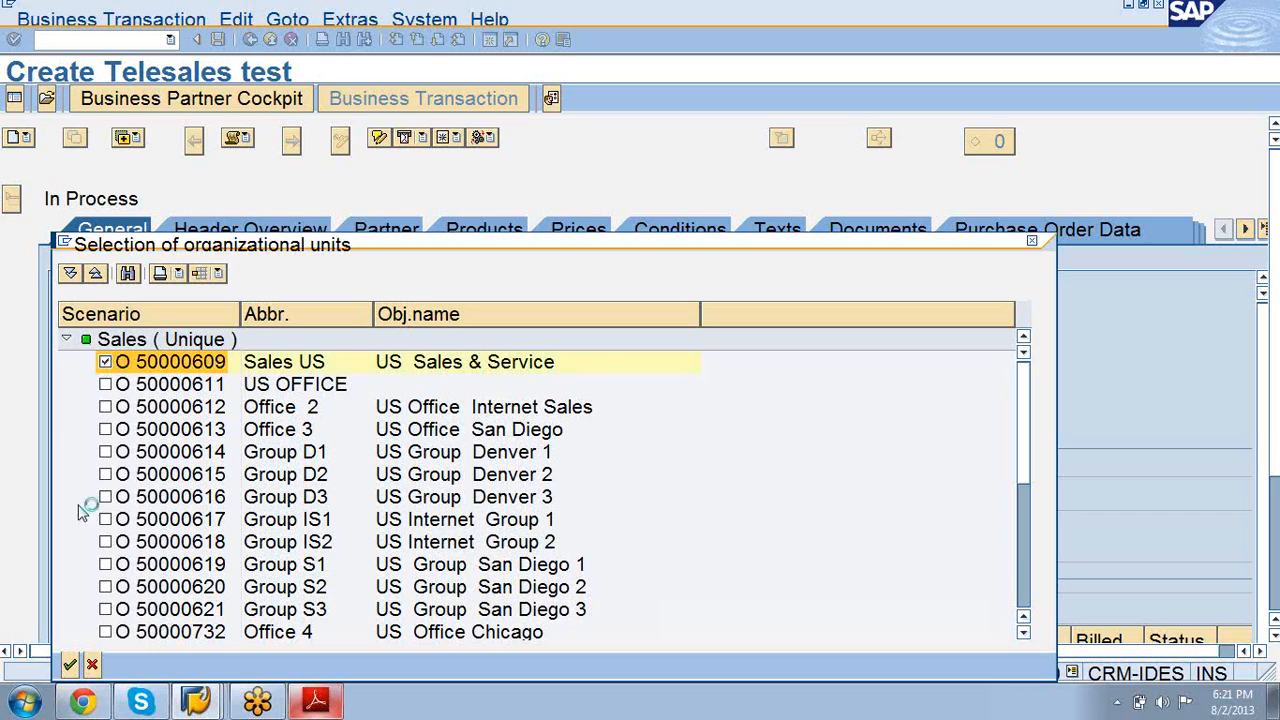
pyautogui.click(70, 666)
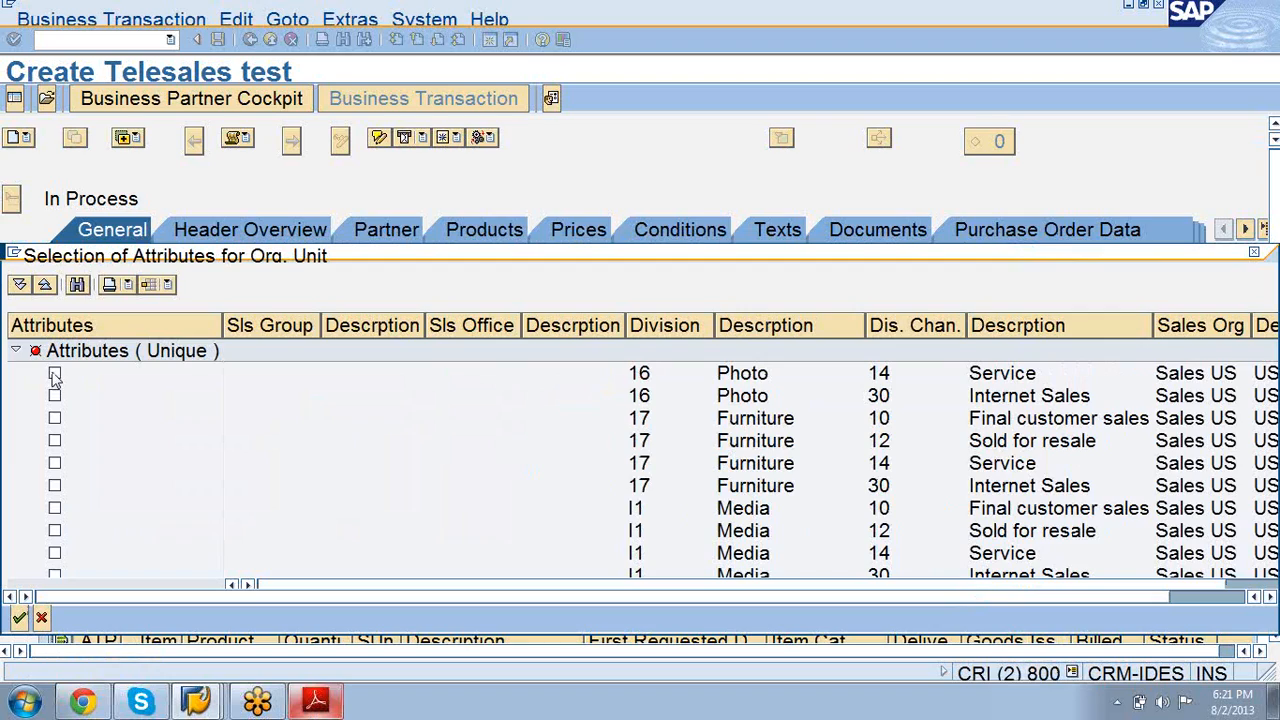
pyautogui.click(55, 375)
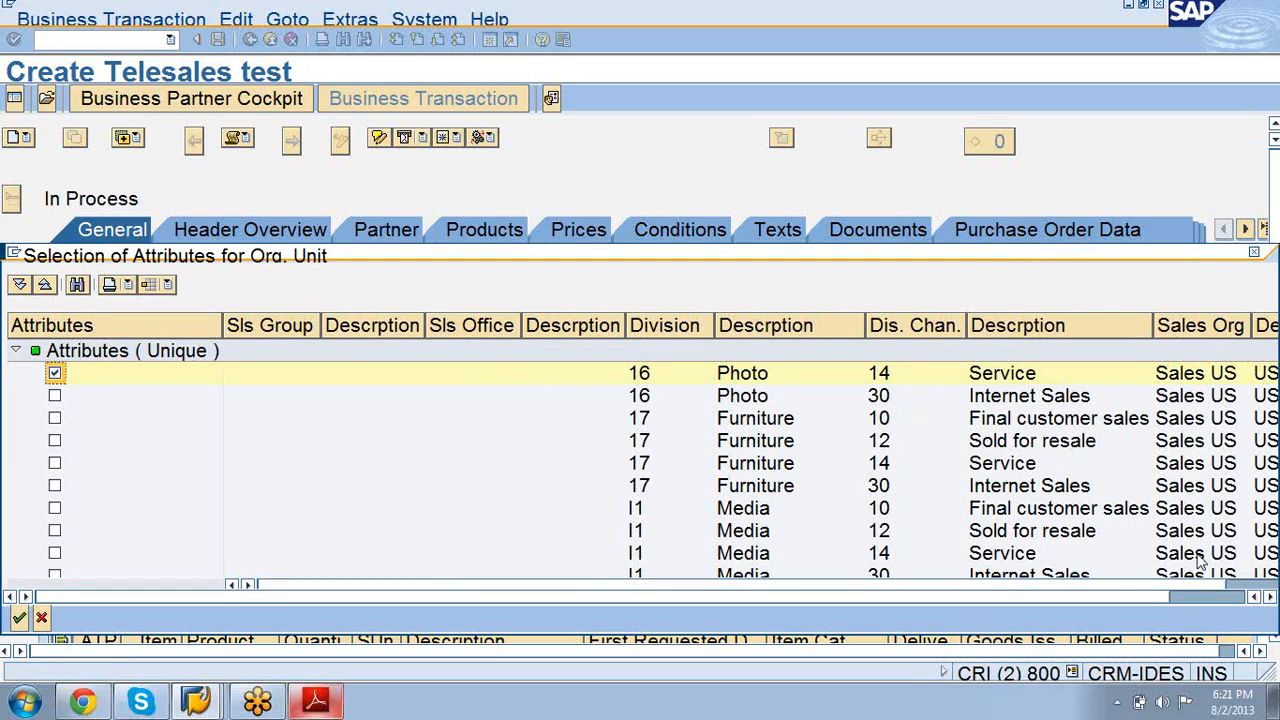
pyautogui.click(1271, 597)
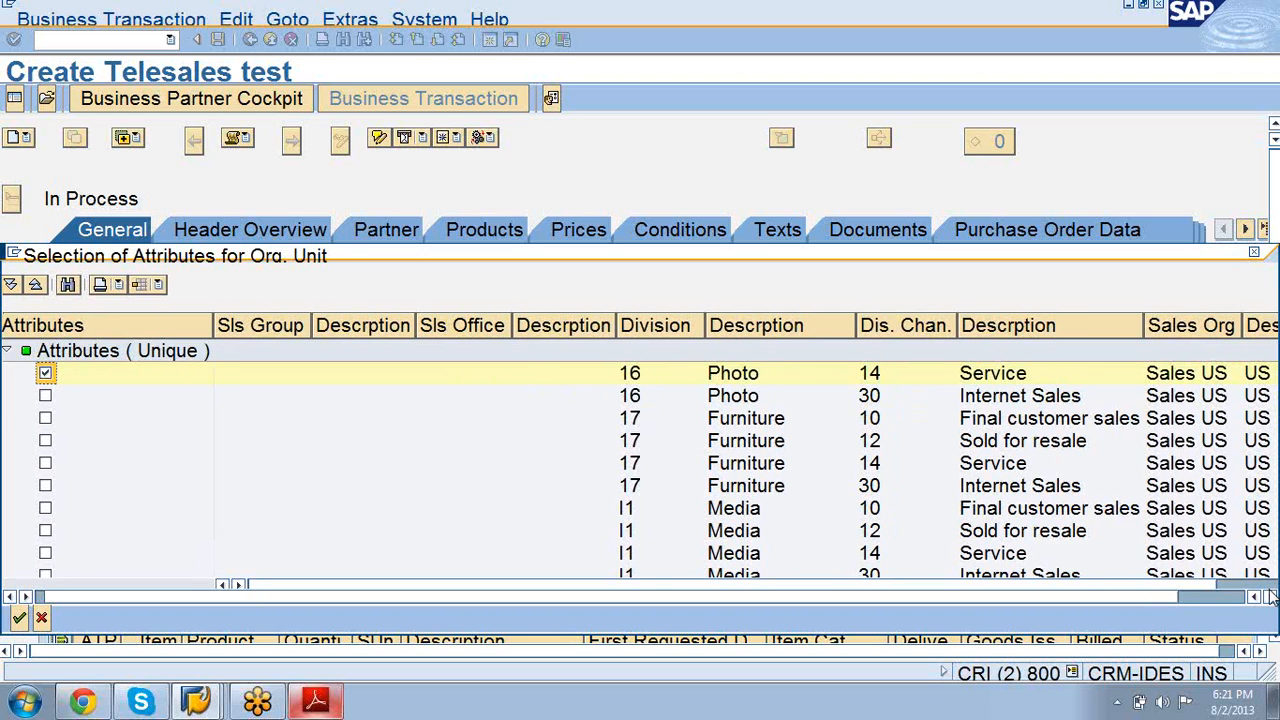
pyautogui.click(1271, 597)
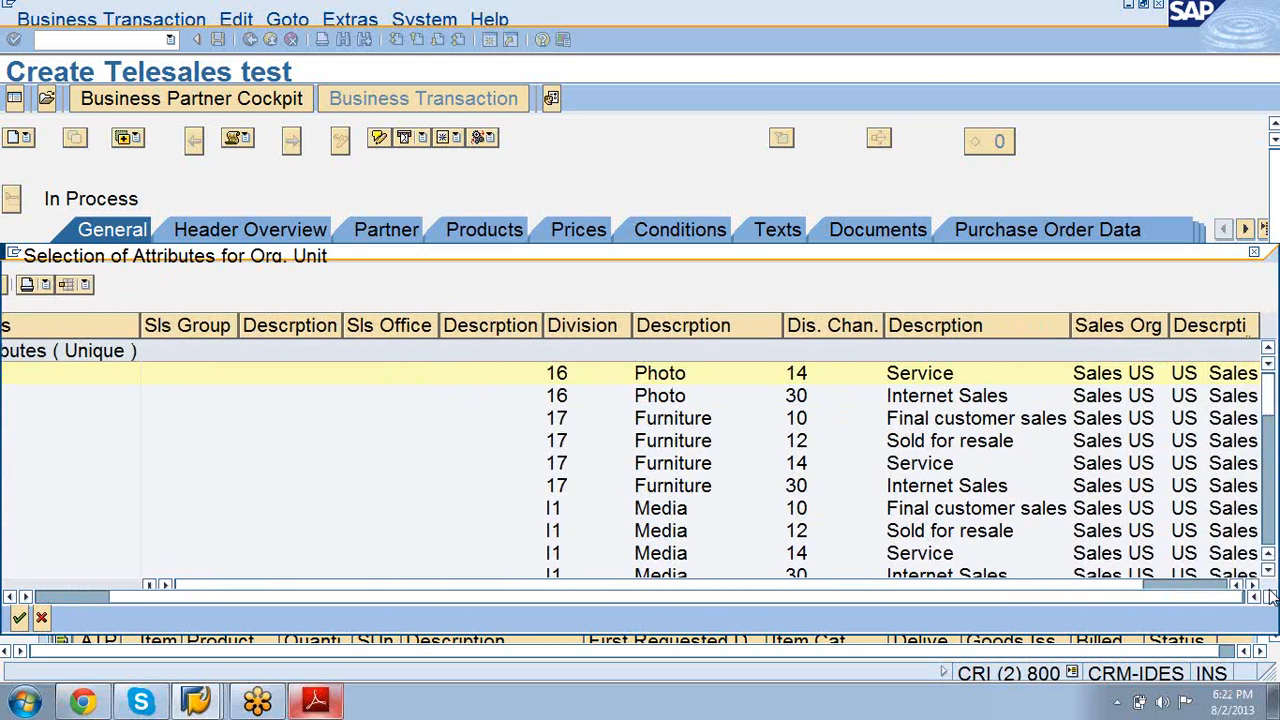
pyautogui.click(1255, 585)
pyautogui.click(1255, 585)
pyautogui.click(1255, 585)
pyautogui.click(1255, 585)
pyautogui.click(1255, 585)
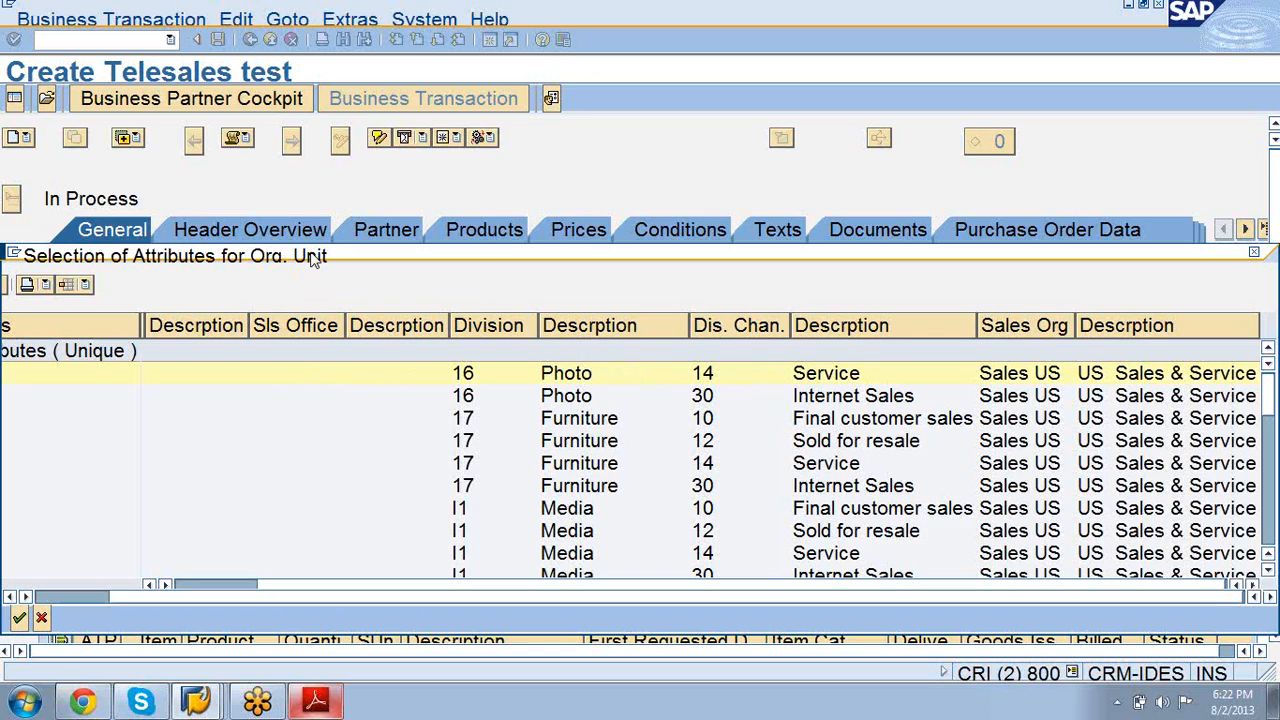
pyautogui.moveTo(313, 258); pyautogui.dragTo(745, 89)
pyautogui.click(452, 450)
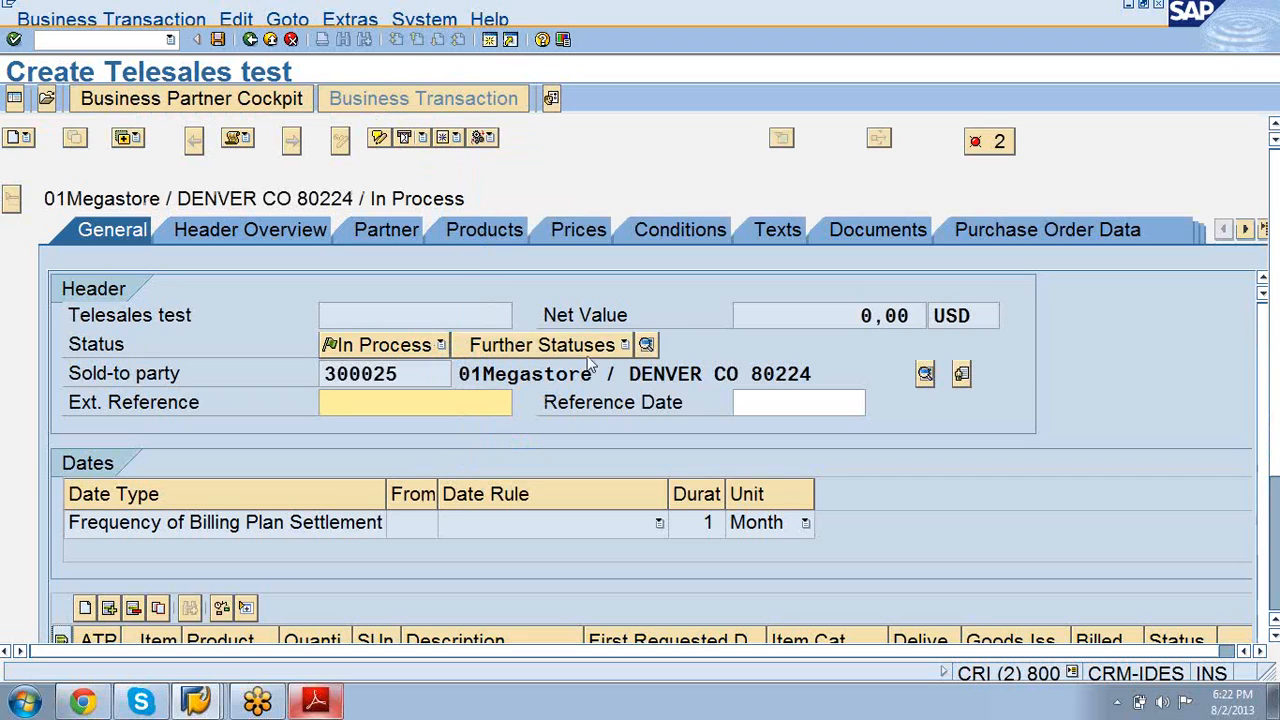
# Step: Show the order's Organization tab with its determined sales org data
pyautogui.click(1245, 229)
pyautogui.click(1245, 229)
pyautogui.click(1245, 229)
pyautogui.click(1245, 229)
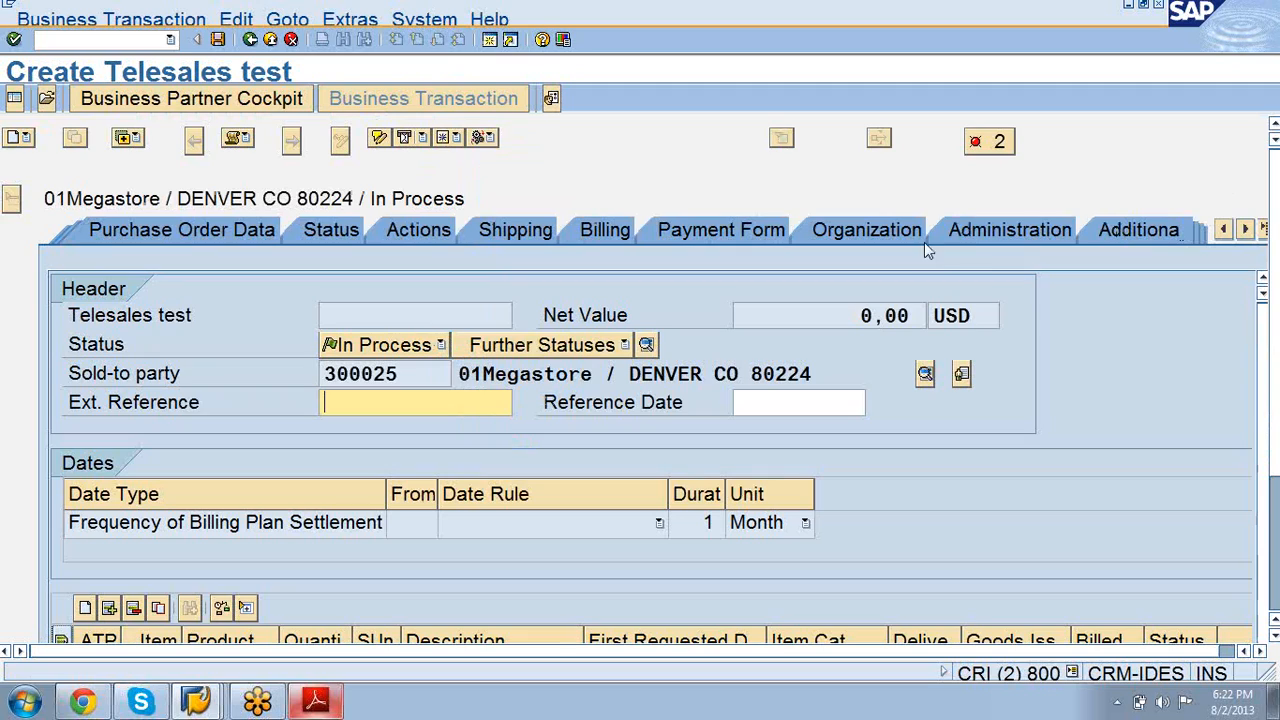
pyautogui.click(870, 230)
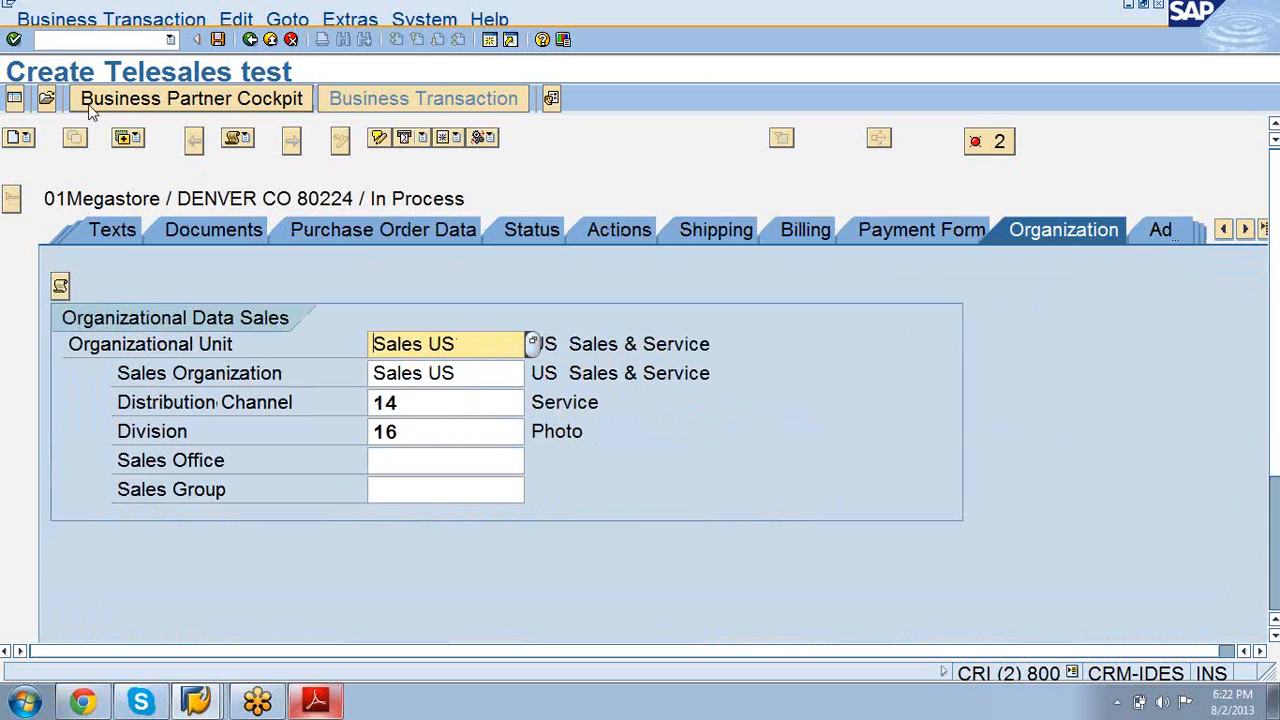
# Step: Review the determination log's Transaction type ZTA7 message, then return to the CR100 PDF
pyautogui.click(60, 287)
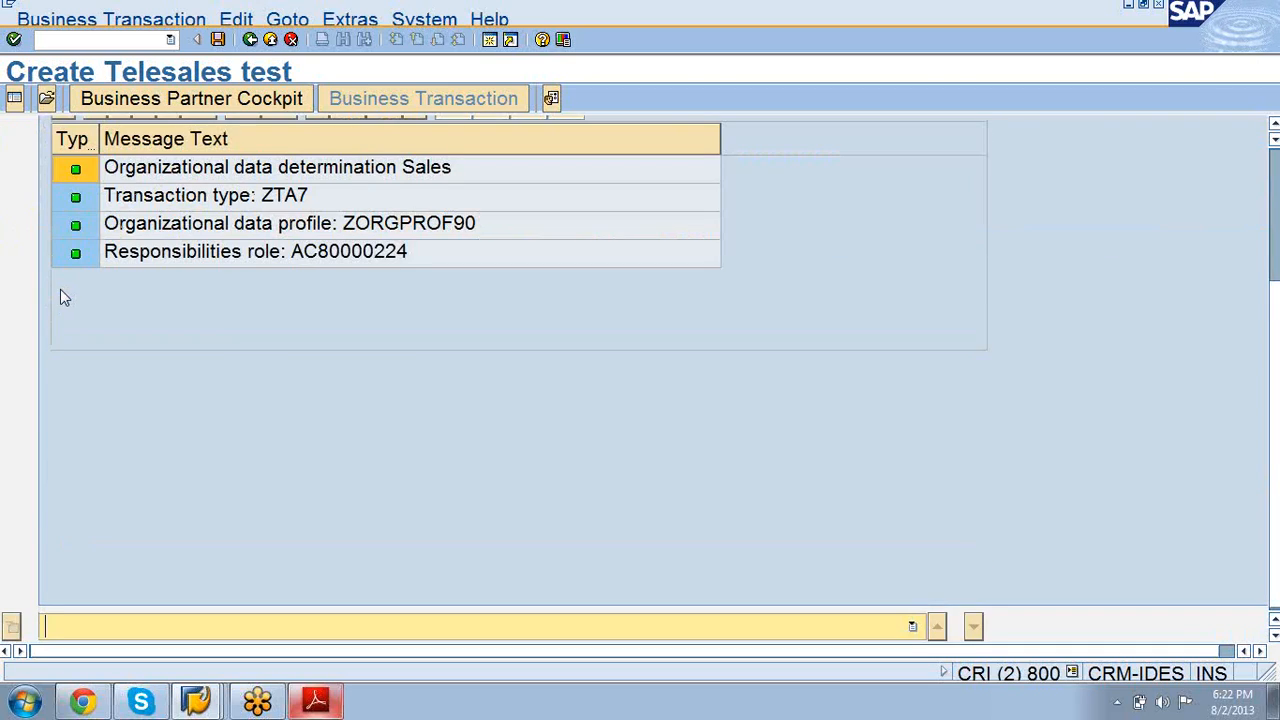
pyautogui.click(245, 197)
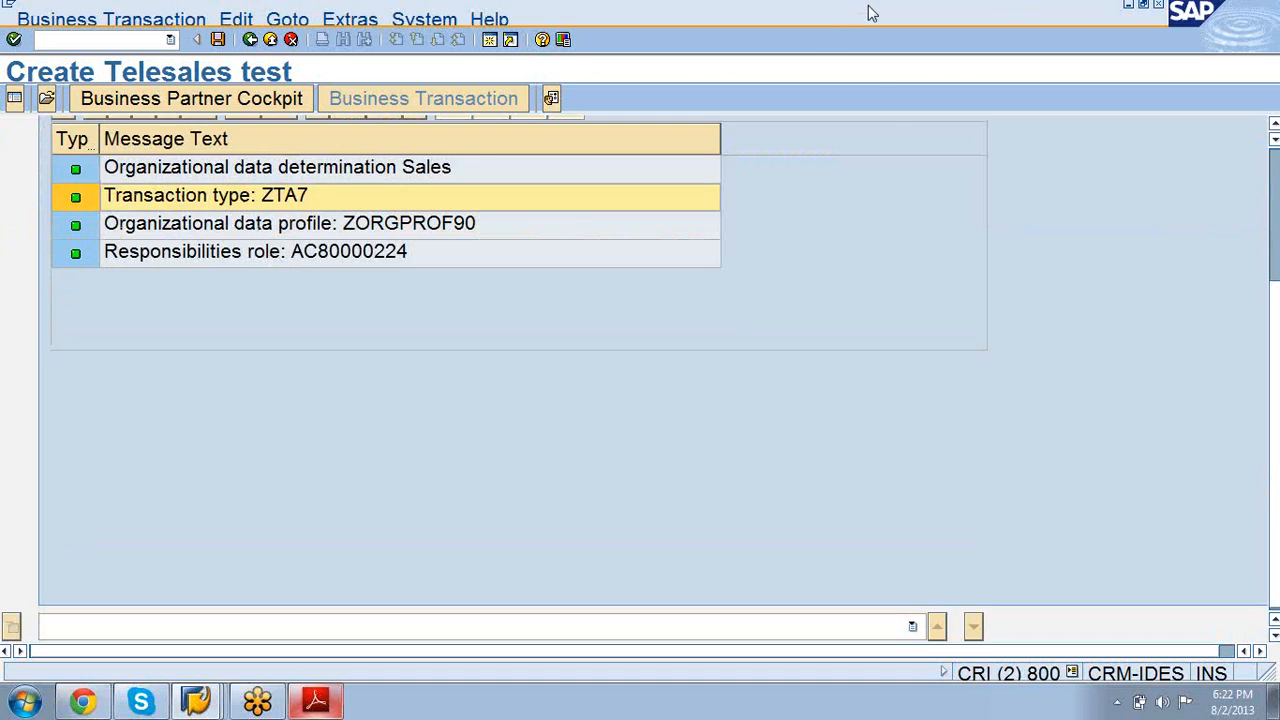
pyautogui.click(1128, 6)
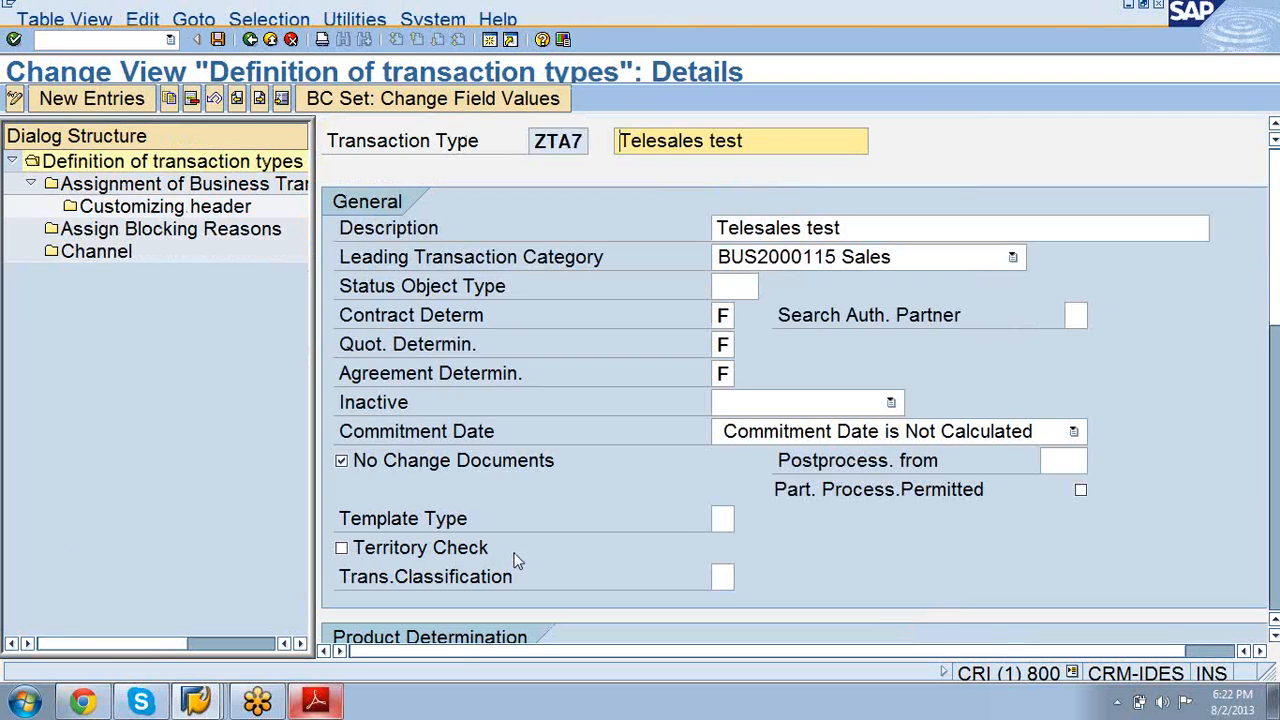
pyautogui.click(337, 706)
# Step: Bring the CR100 PDF back to page 106, Figure 41: Determining the Responsible Organizational Unit (2)
pyautogui.press('pageup')
pyautogui.press('pageup')
pyautogui.press('pageup')
pyautogui.press('pageup')
pyautogui.press('pageup')
pyautogui.press('pageup')
pyautogui.press('pageup')
pyautogui.press('pageup')
pyautogui.press('pageup')
pyautogui.press('pageup')
pyautogui.press('pageup')
pyautogui.press('pageup')
pyautogui.press('pageup')
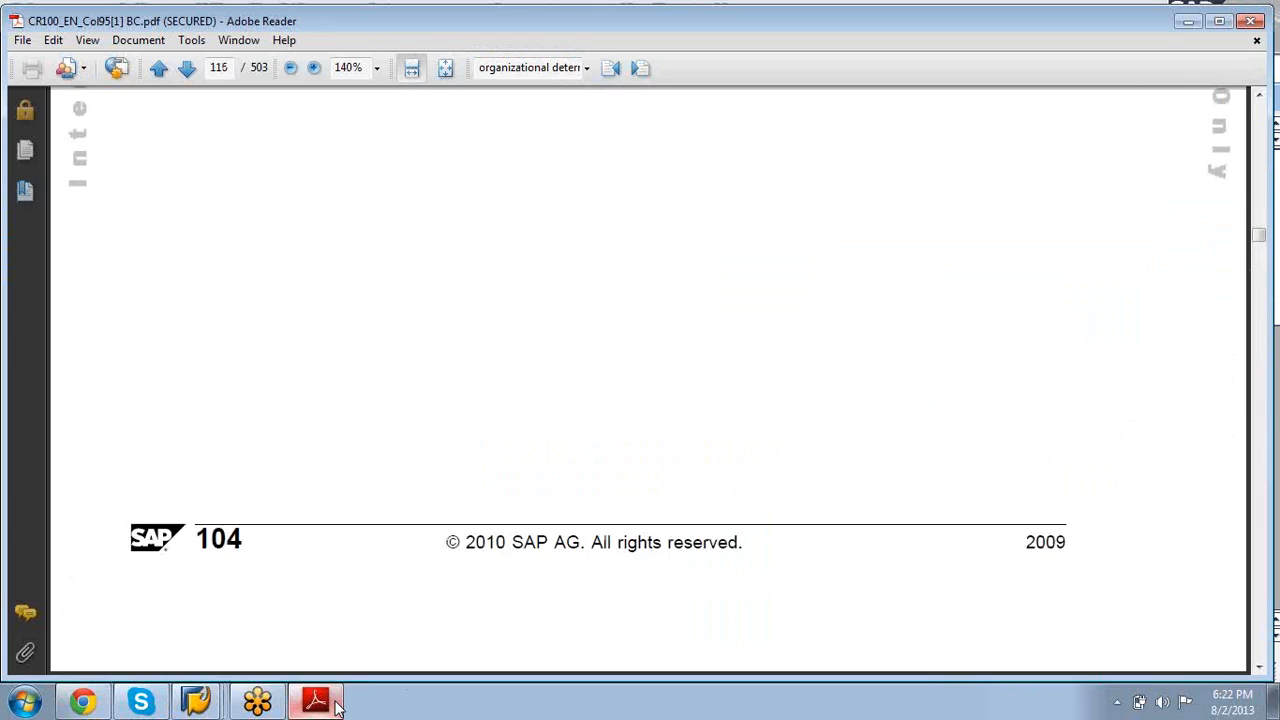
pyautogui.press('pageup')
pyautogui.press('pageup')
pyautogui.press('pageup')
pyautogui.press('pageup')
pyautogui.press('pageup')
pyautogui.press('pageup')
pyautogui.press('pageup')
pyautogui.press('pageup')
pyautogui.press('pageup')
pyautogui.press('pageup')
pyautogui.press('pageup')
pyautogui.press('pageup')
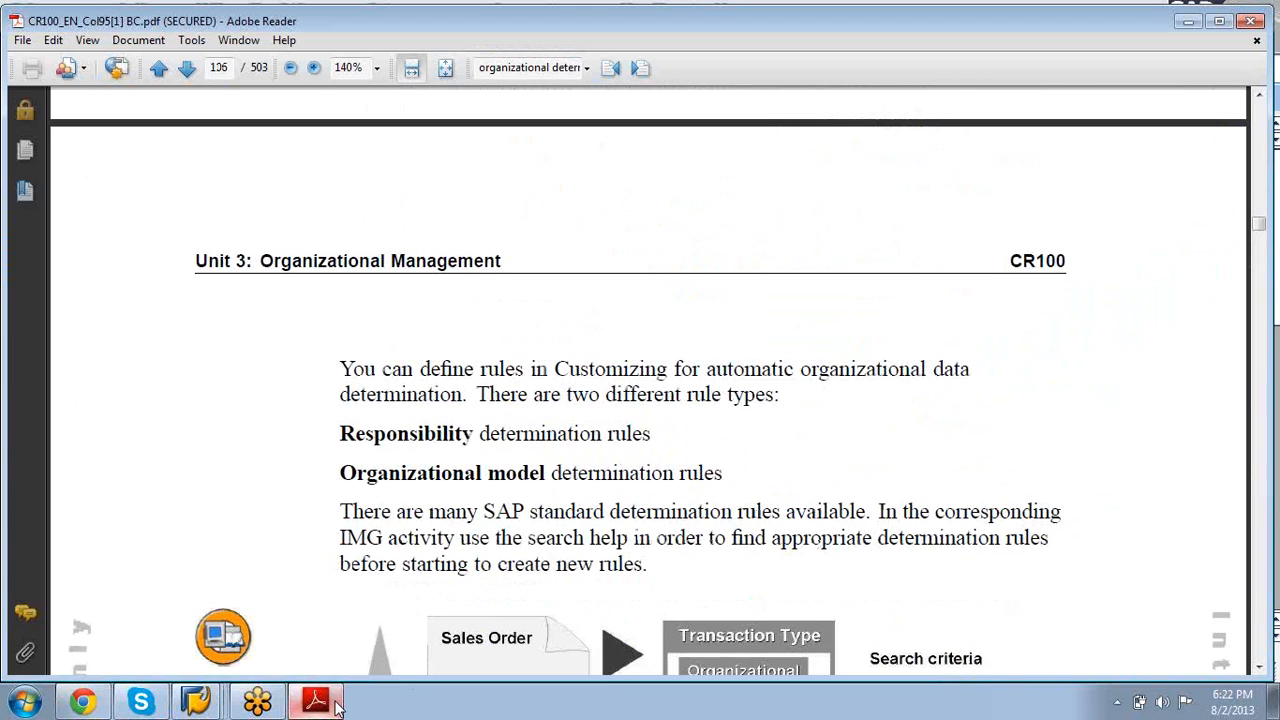
pyautogui.press('pagedown')
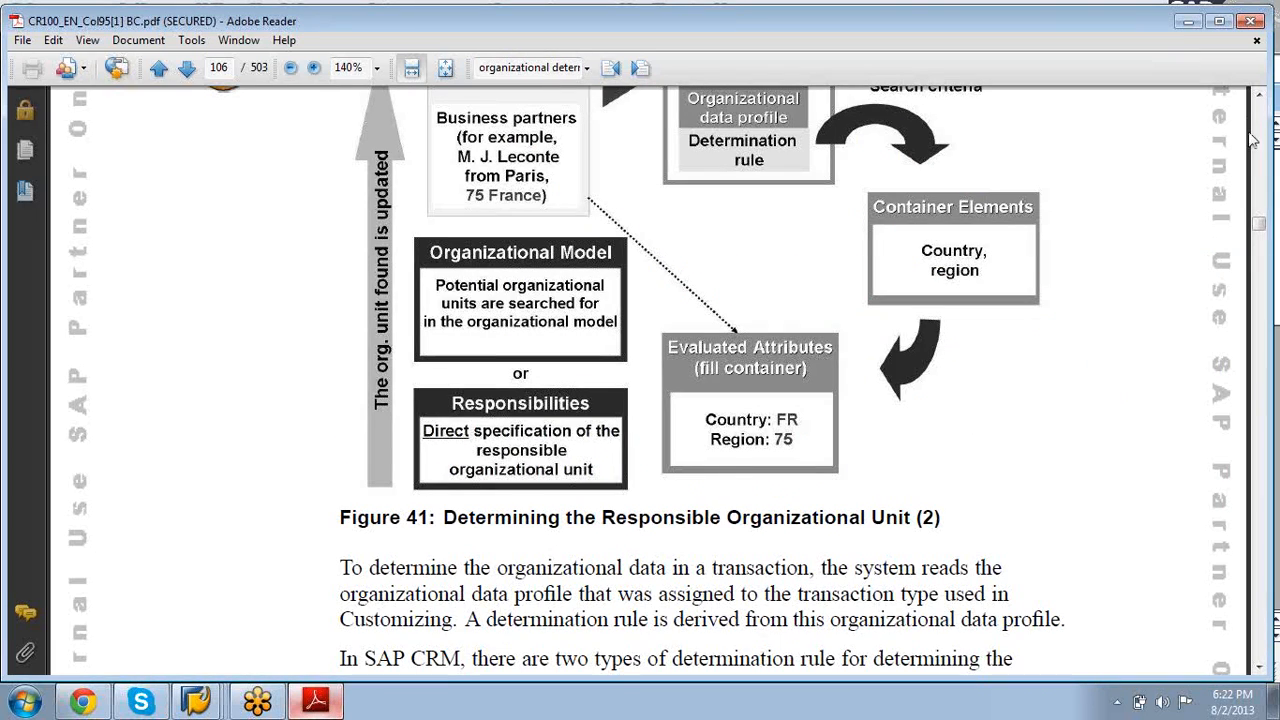
pyautogui.click(1259, 96)
pyautogui.click(1259, 96)
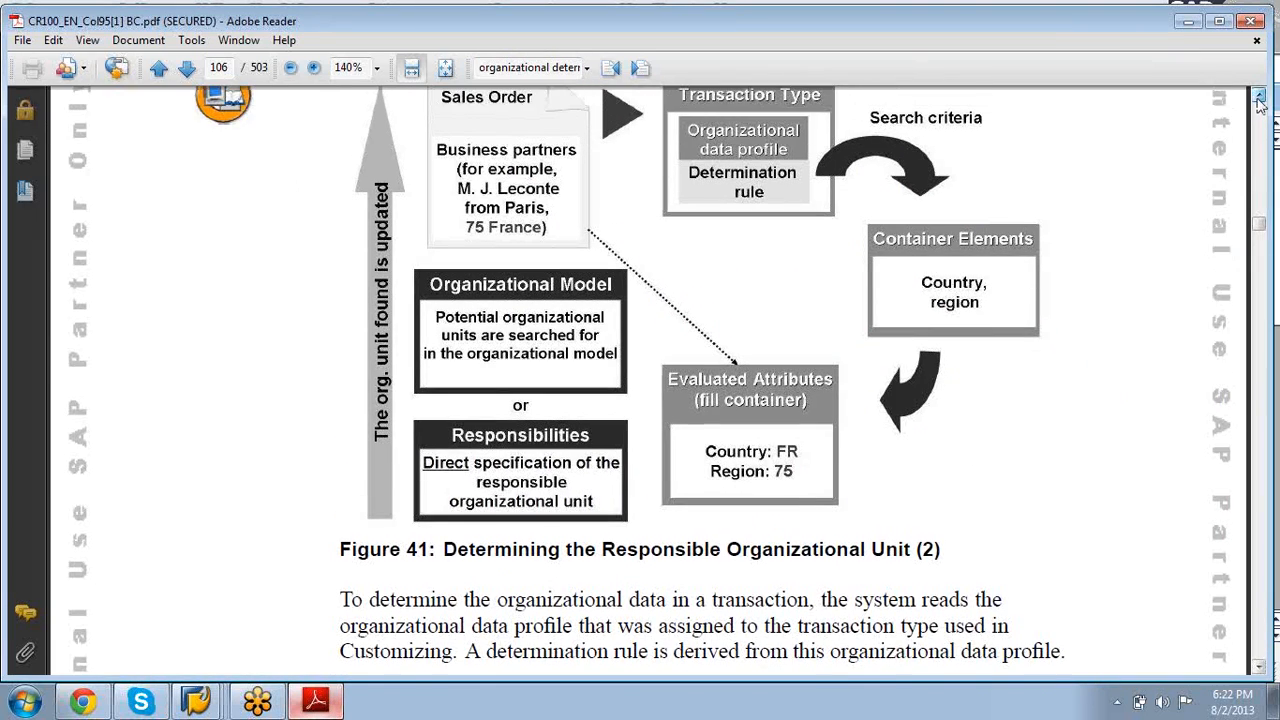
pyautogui.click(1259, 96)
pyautogui.click(1259, 96)
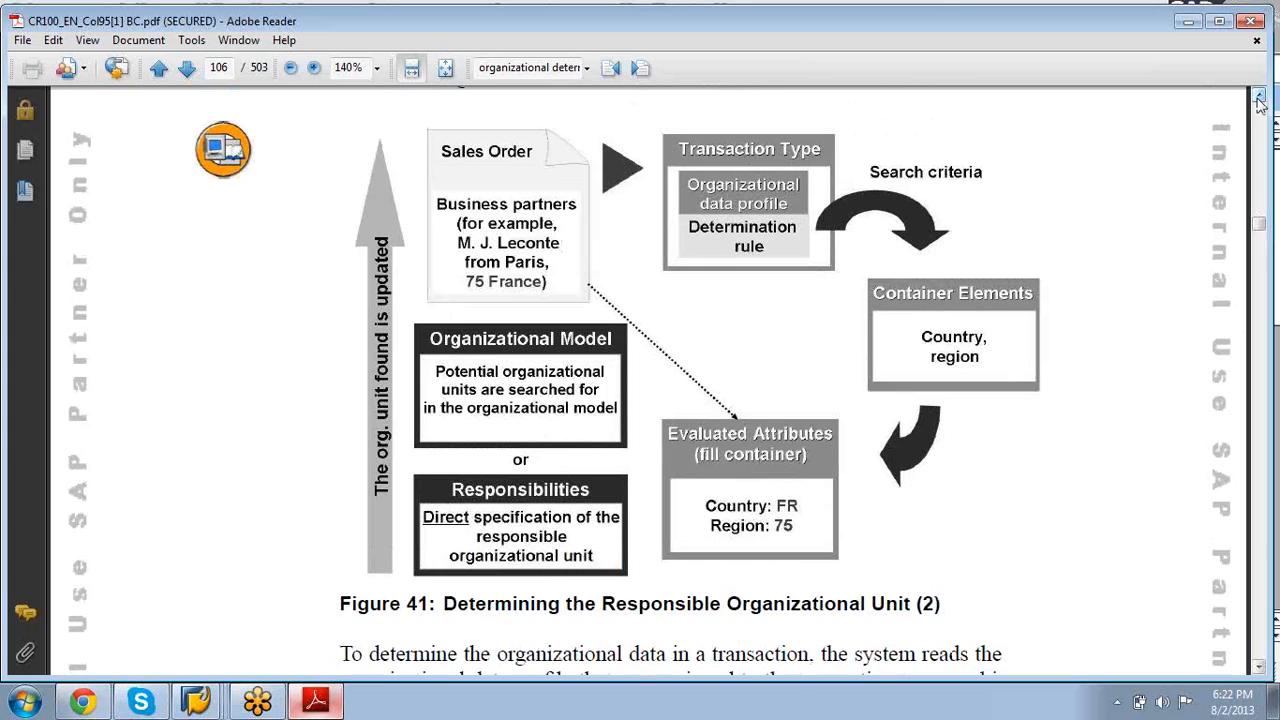
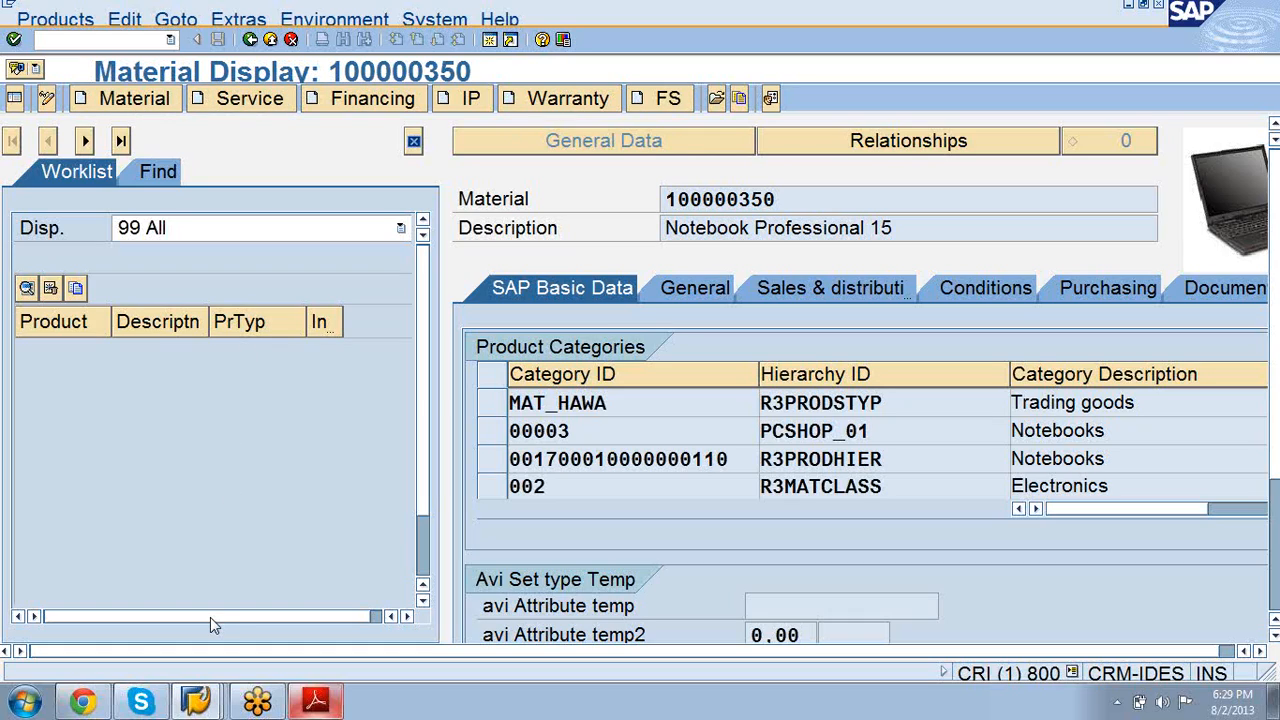
# Step: Bring up the Chrome browser window from the taskbar
pyautogui.click(83, 703)
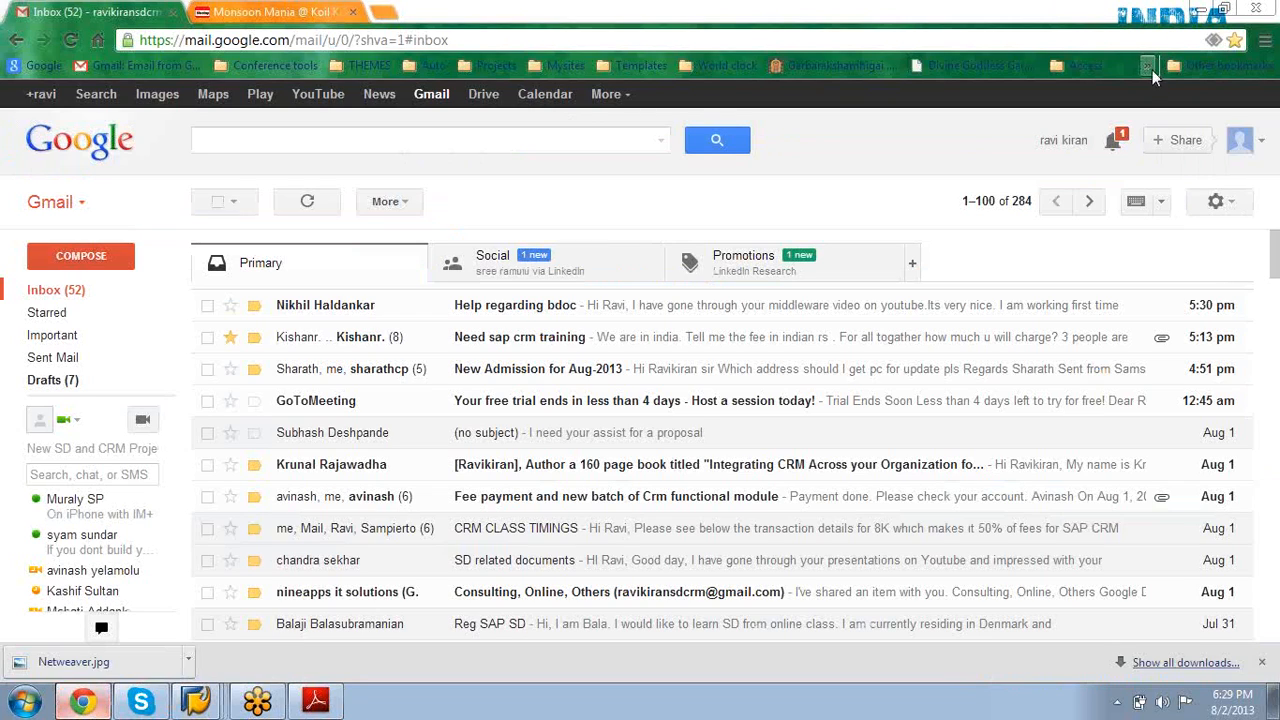
# Step: Log in to the SAP CRM Web UI bookmark with the user ID and password
pyautogui.click(1147, 66)
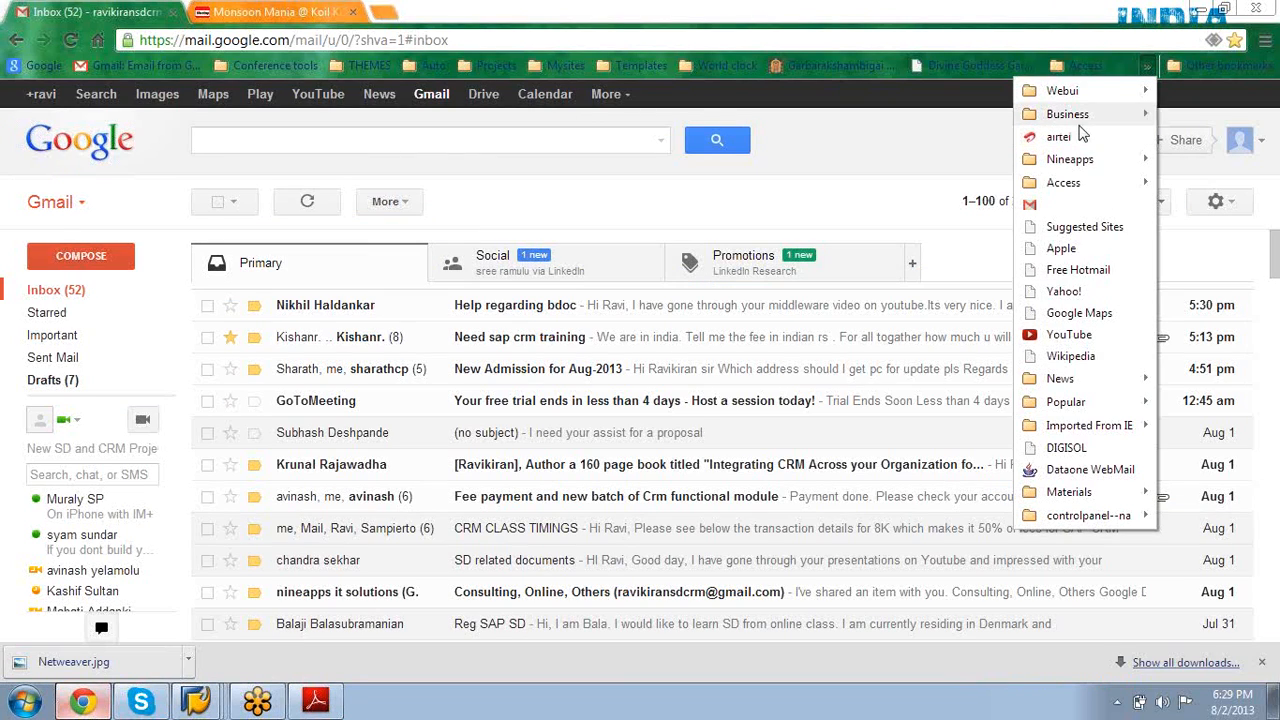
pyautogui.moveTo(1064, 92)
pyautogui.click(876, 135)
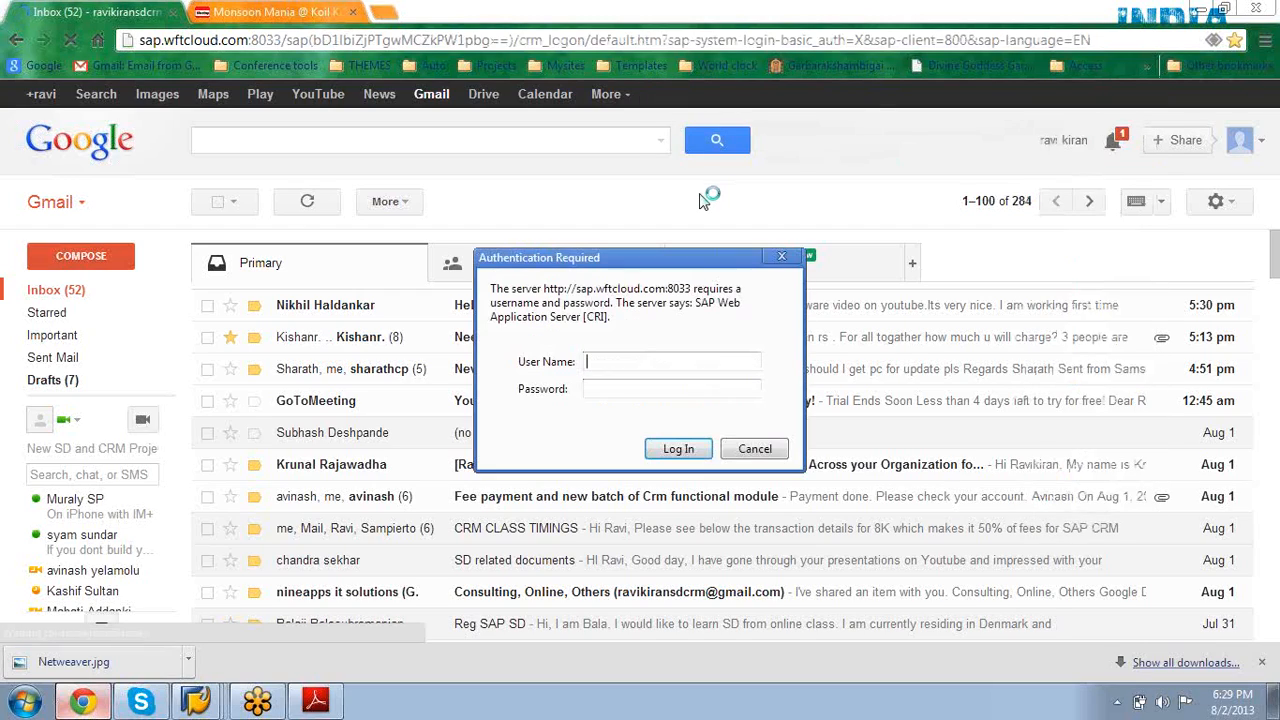
pyautogui.write('wft')
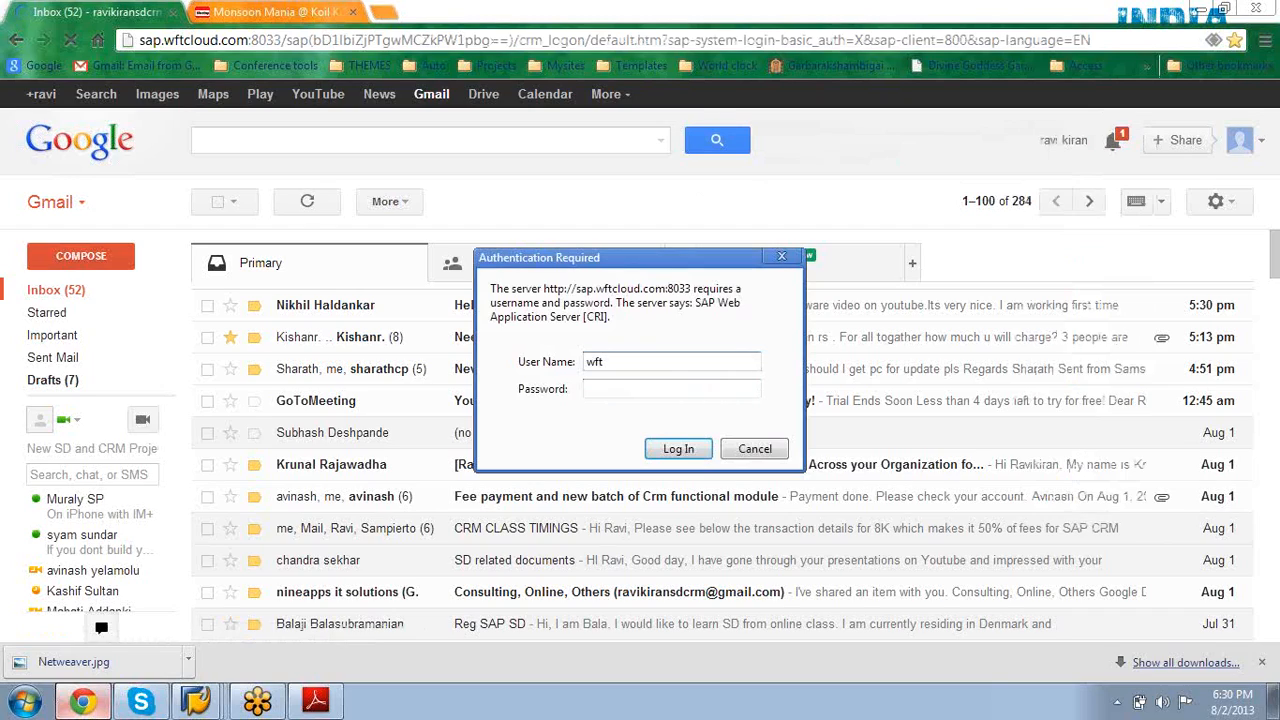
pyautogui.write('cloud11')
pyautogui.press('Tab')
pyautogui.write('*********')
pyautogui.press('Return')
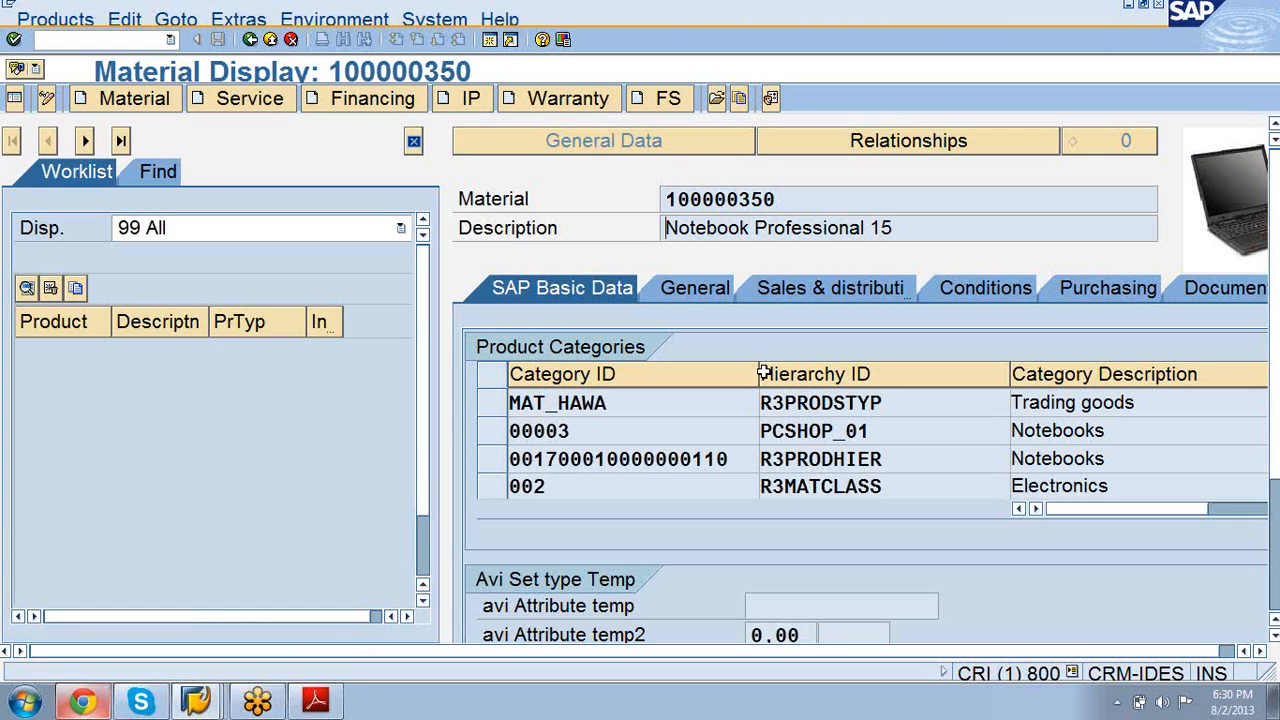
# Step: Check the loading SAP web page's address, then minimize the browser
pyautogui.moveTo(85, 705)
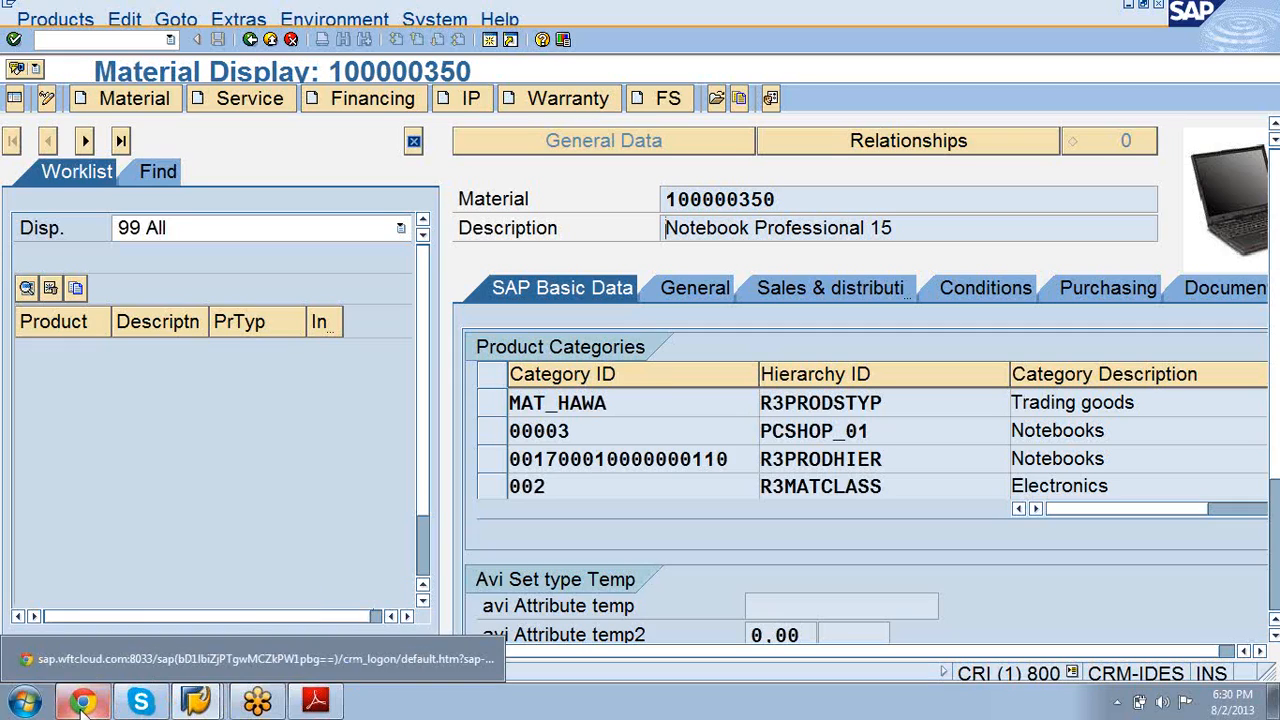
pyautogui.click(122, 659)
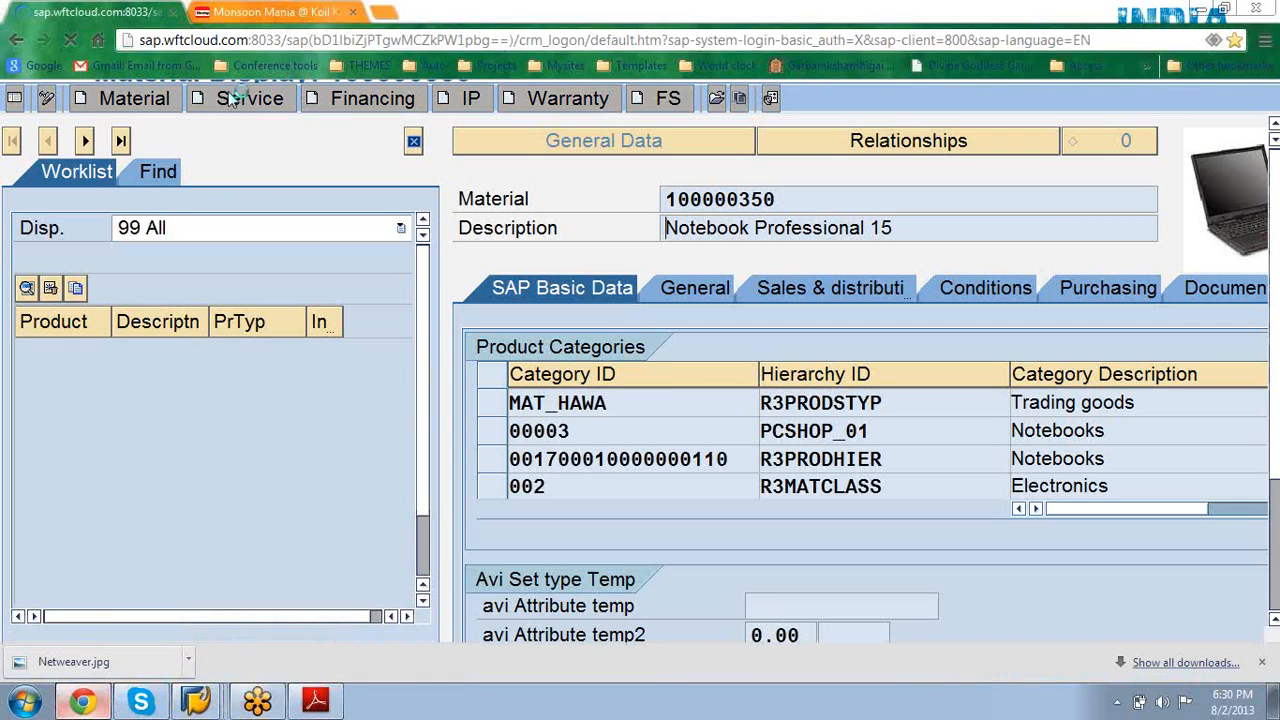
pyautogui.click(237, 40)
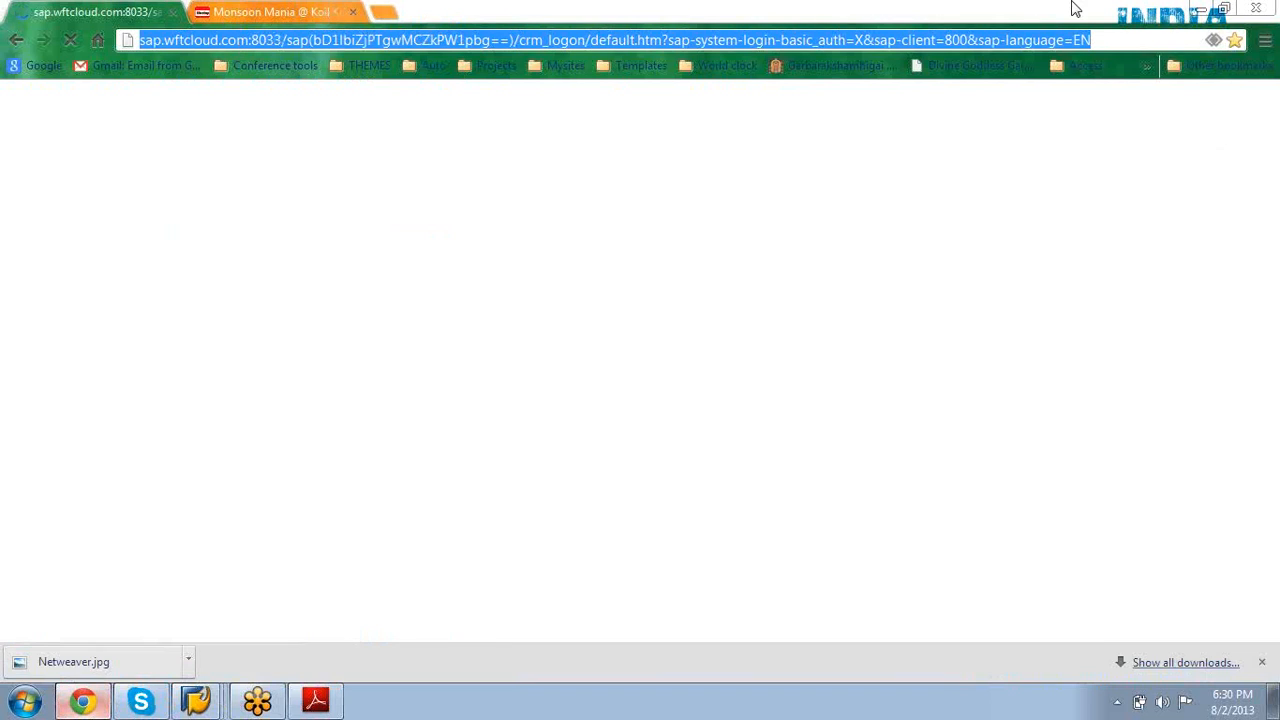
pyautogui.click(1203, 10)
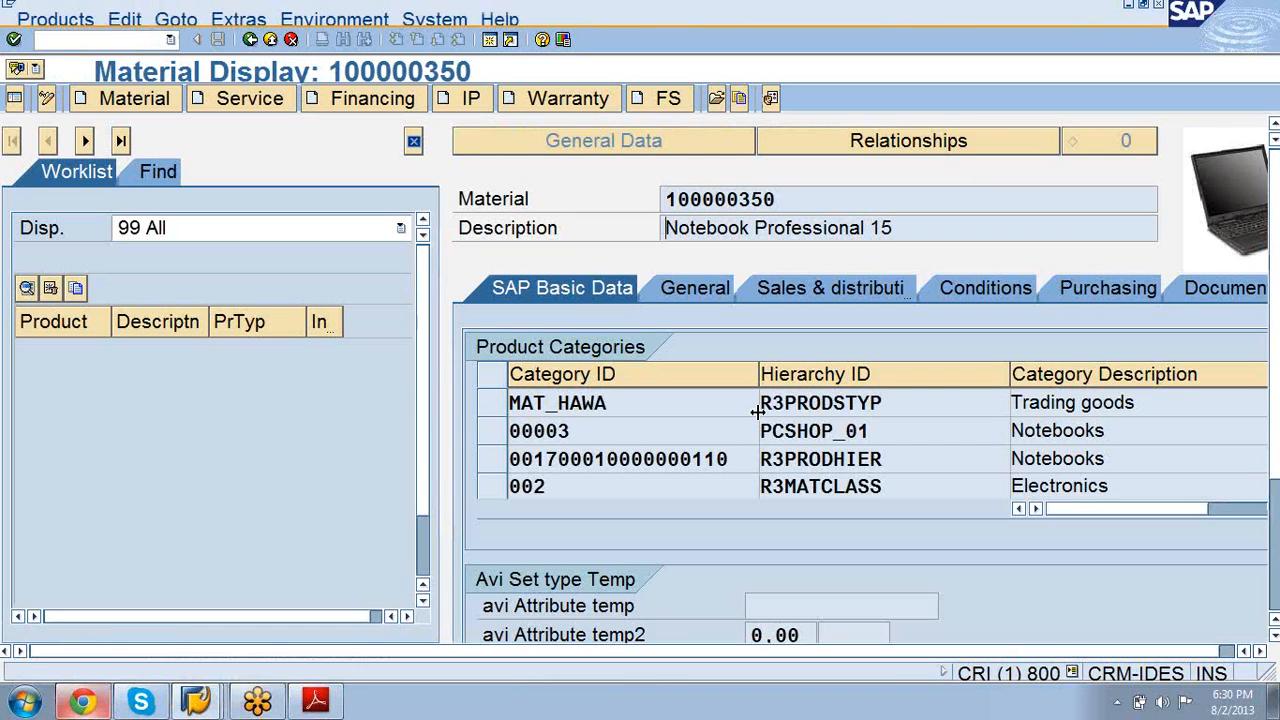
# Step: Launch Internet Explorer and return to the Material Display for 100000350
pyautogui.click(22, 701)
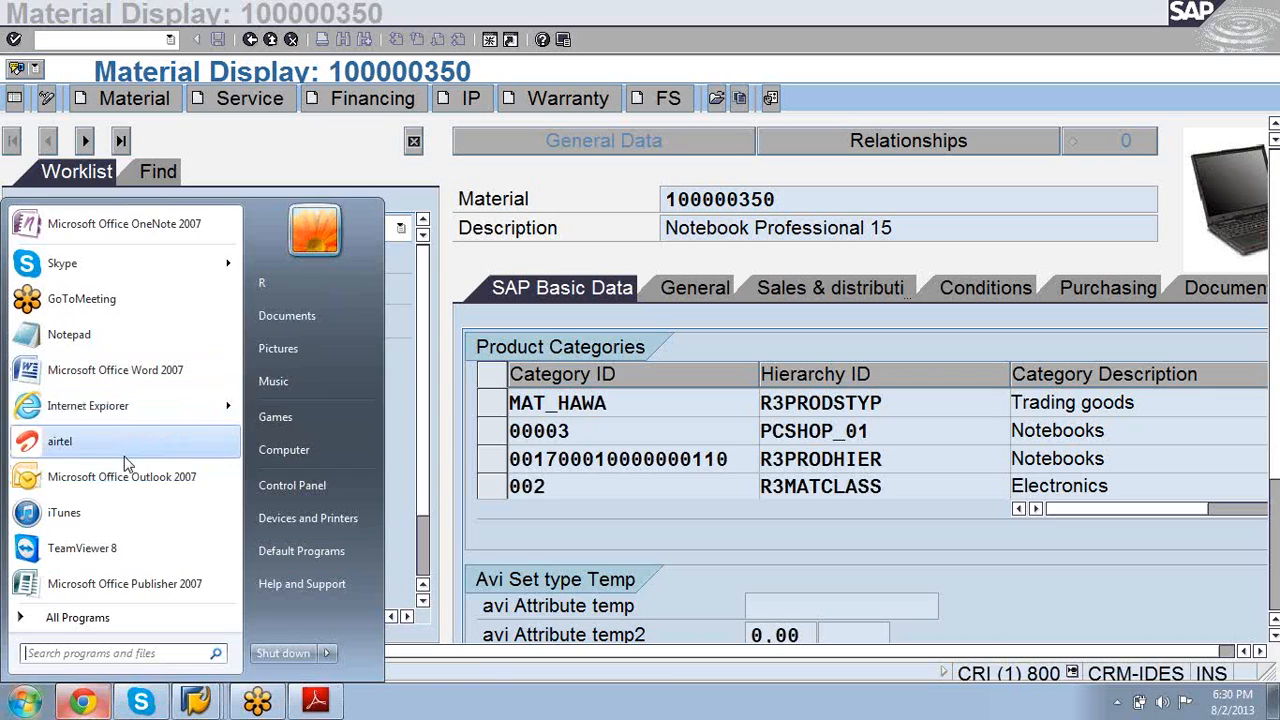
pyautogui.click(123, 413)
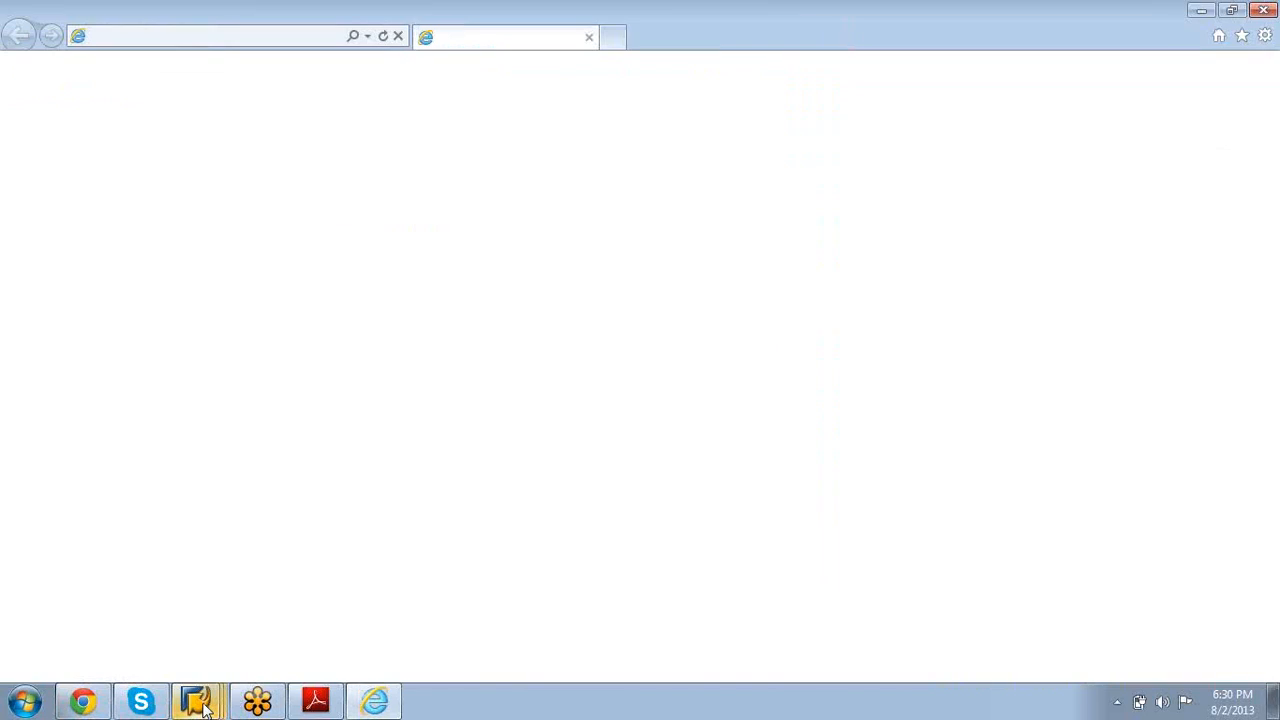
pyautogui.moveTo(205, 705)
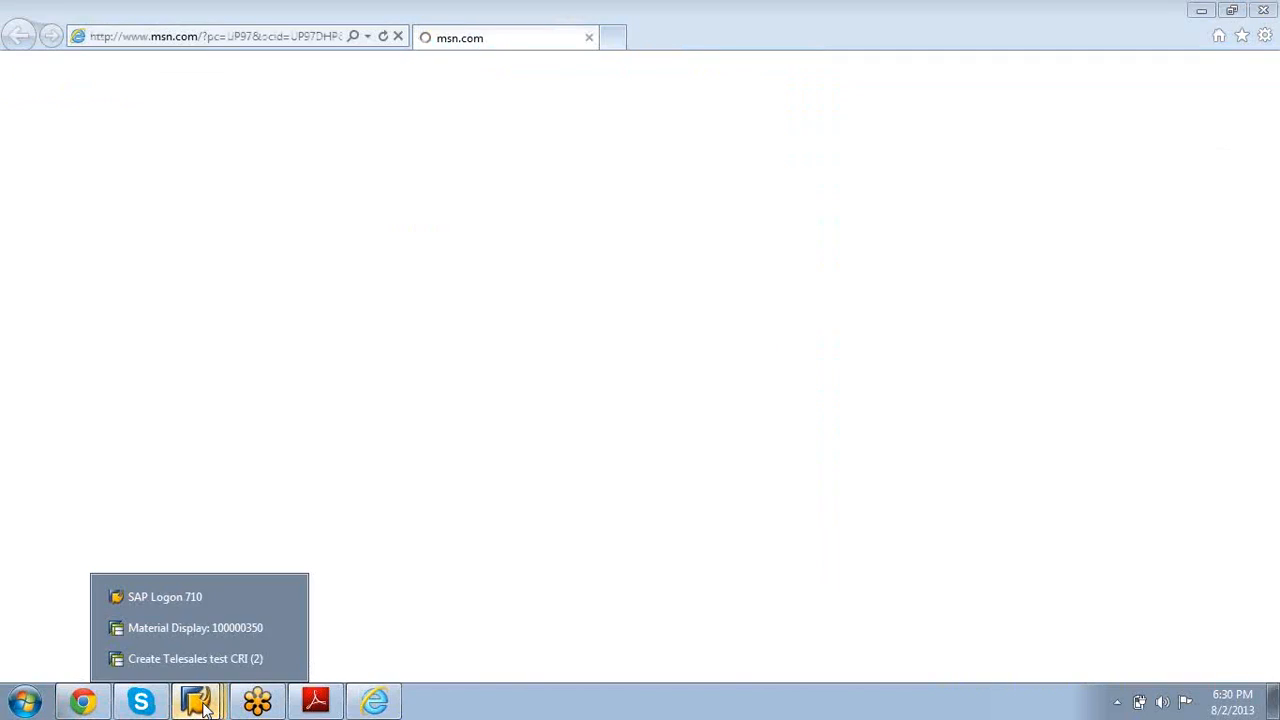
pyautogui.click(179, 628)
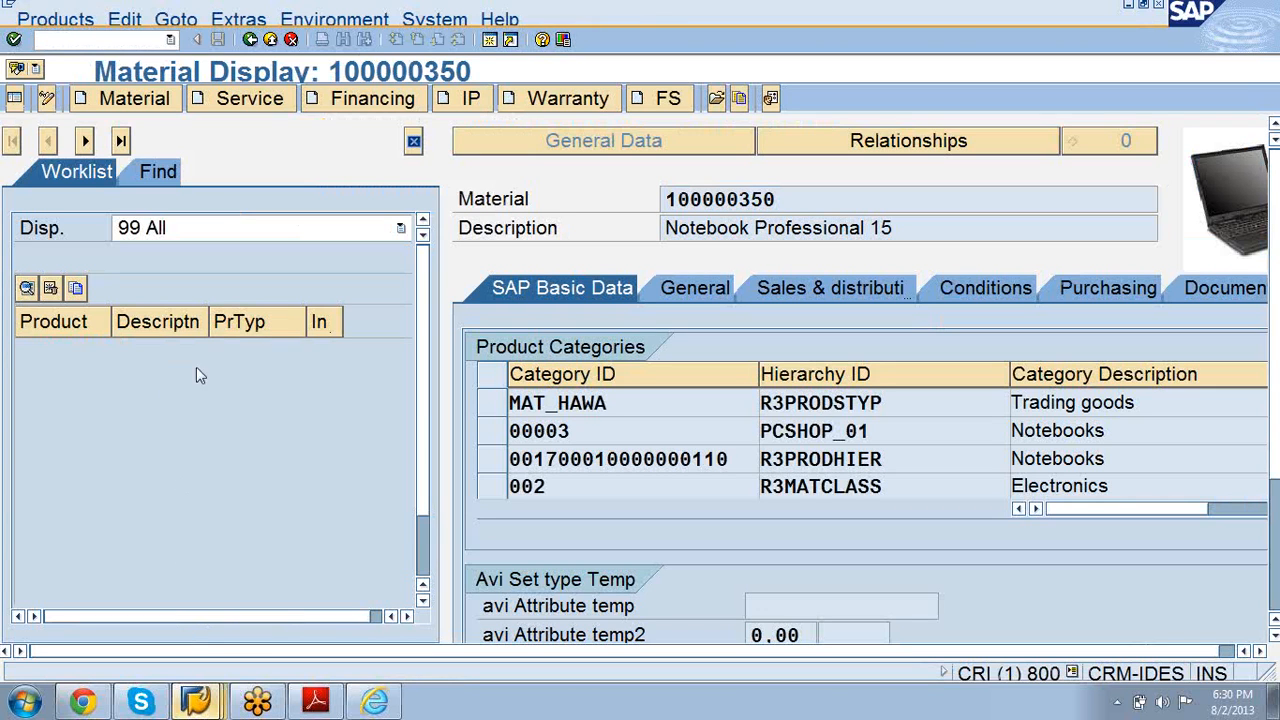
# Step: Keep the worklist at 99 All, switch the locator to Find with product types unchanged
pyautogui.click(400, 229)
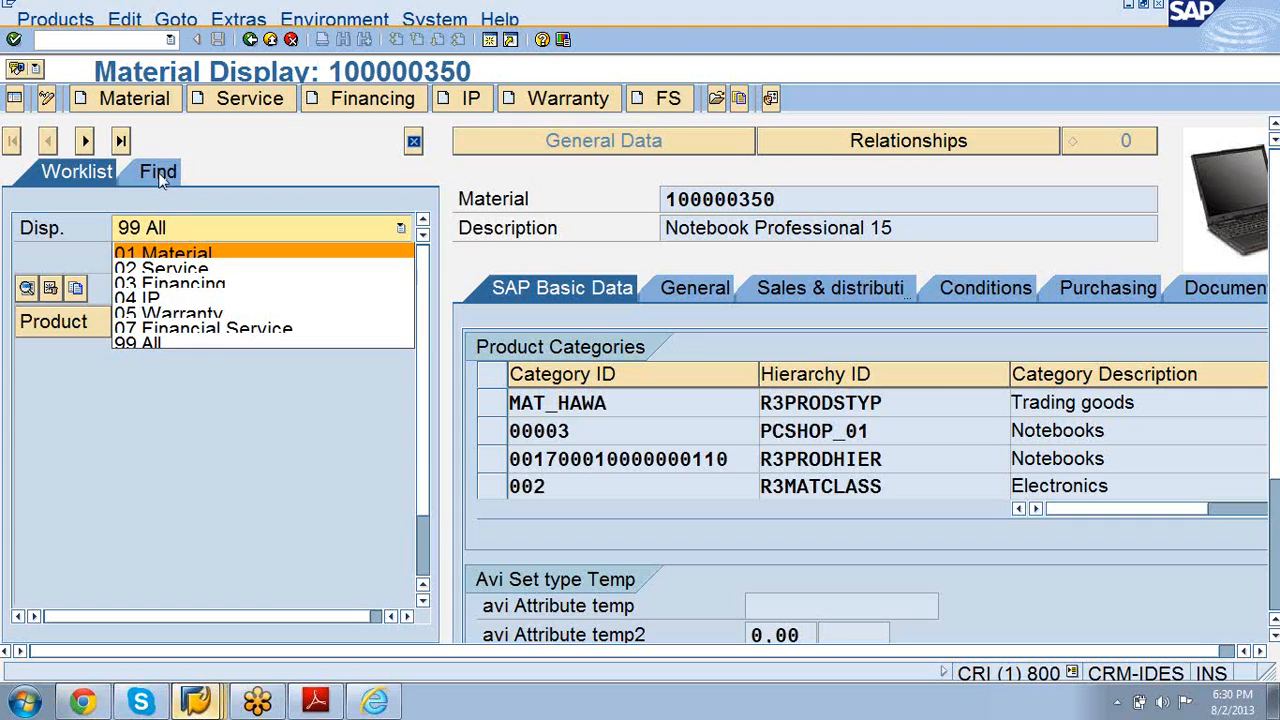
pyautogui.press('Escape')
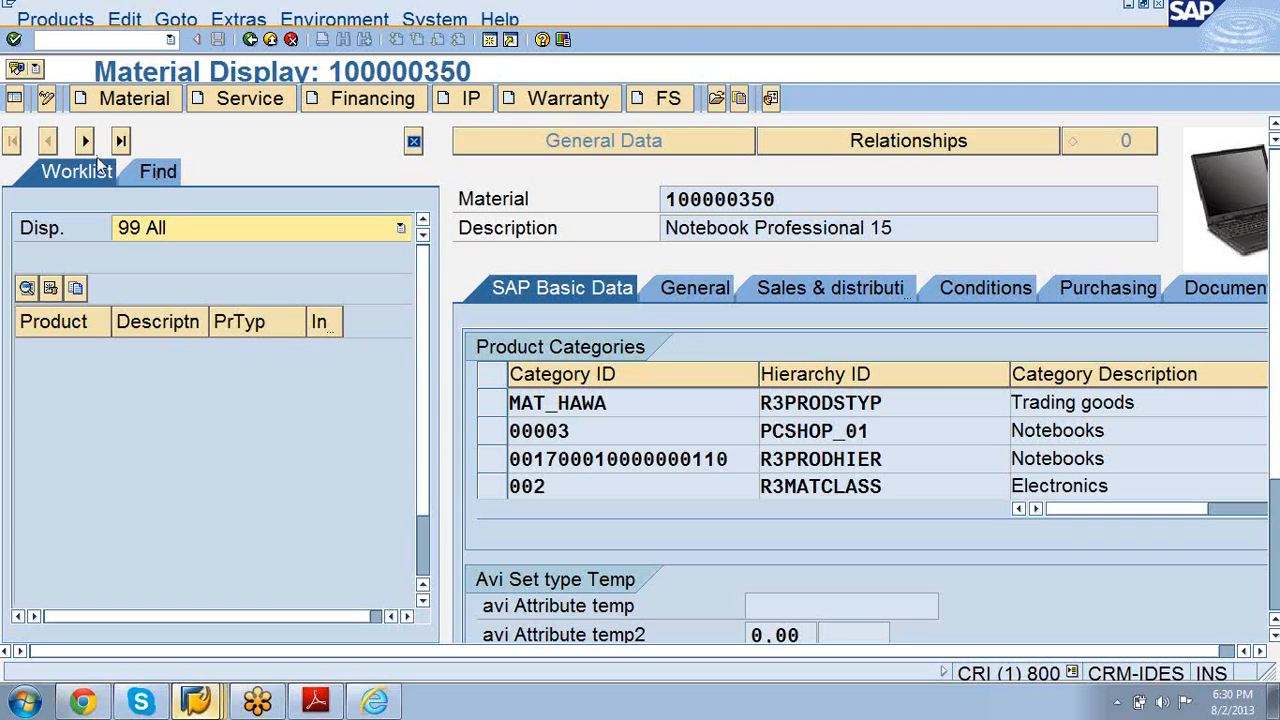
pyautogui.click(168, 175)
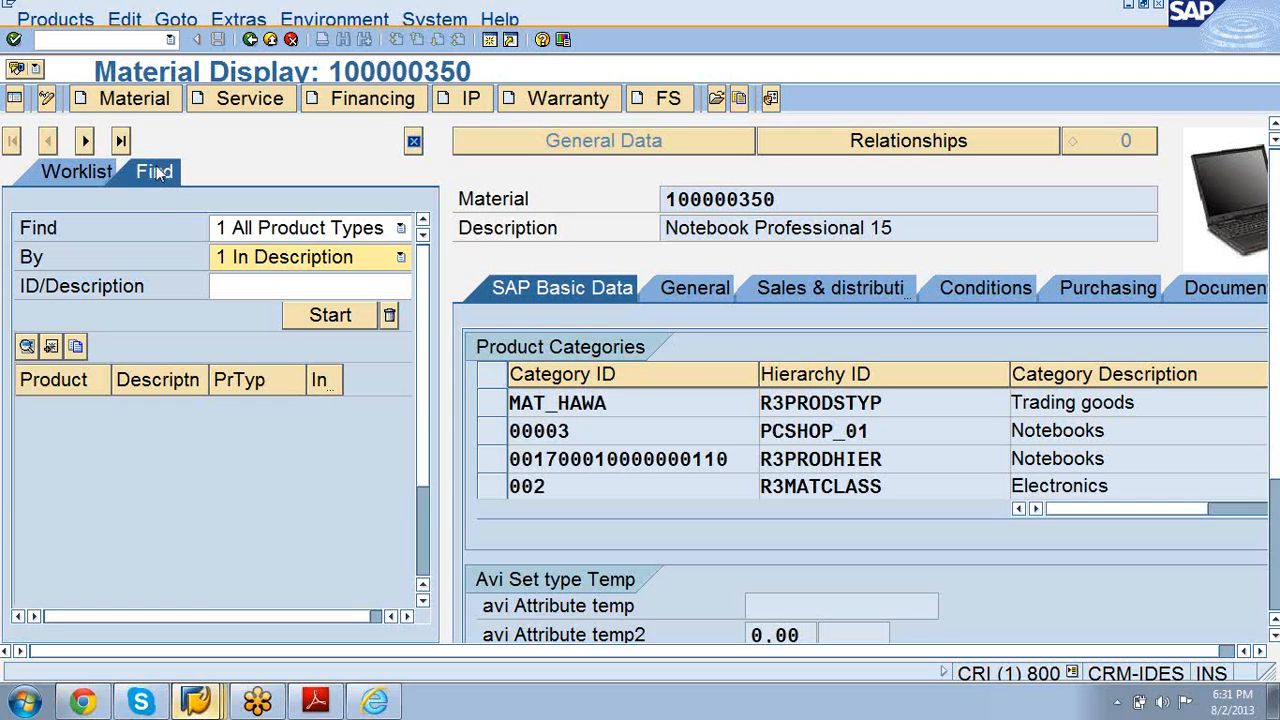
pyautogui.click(401, 228)
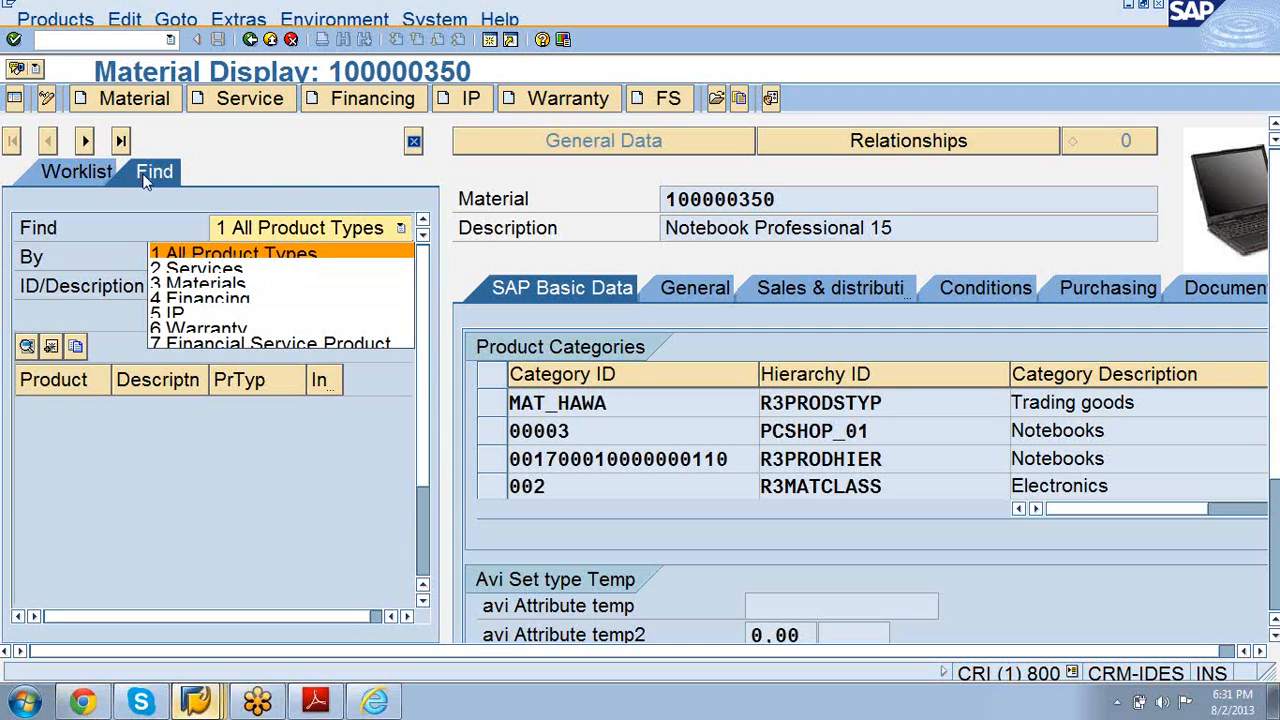
pyautogui.click(325, 122)
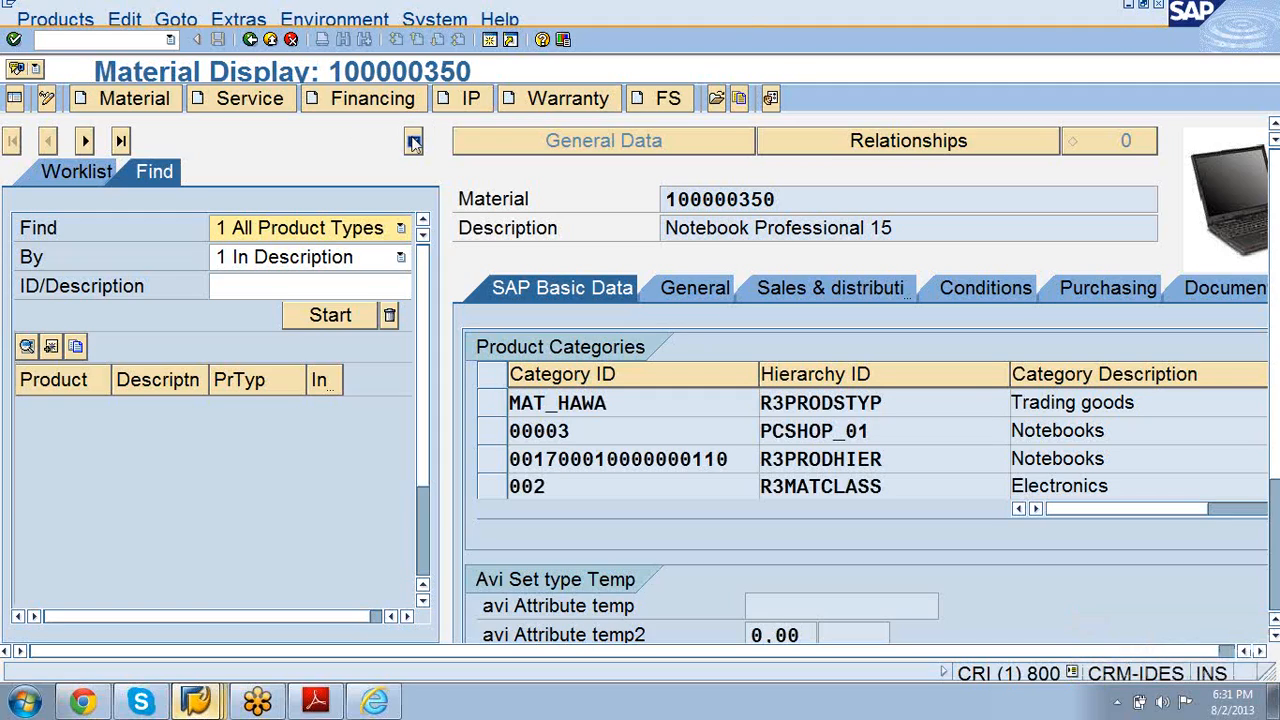
pyautogui.click(15, 98)
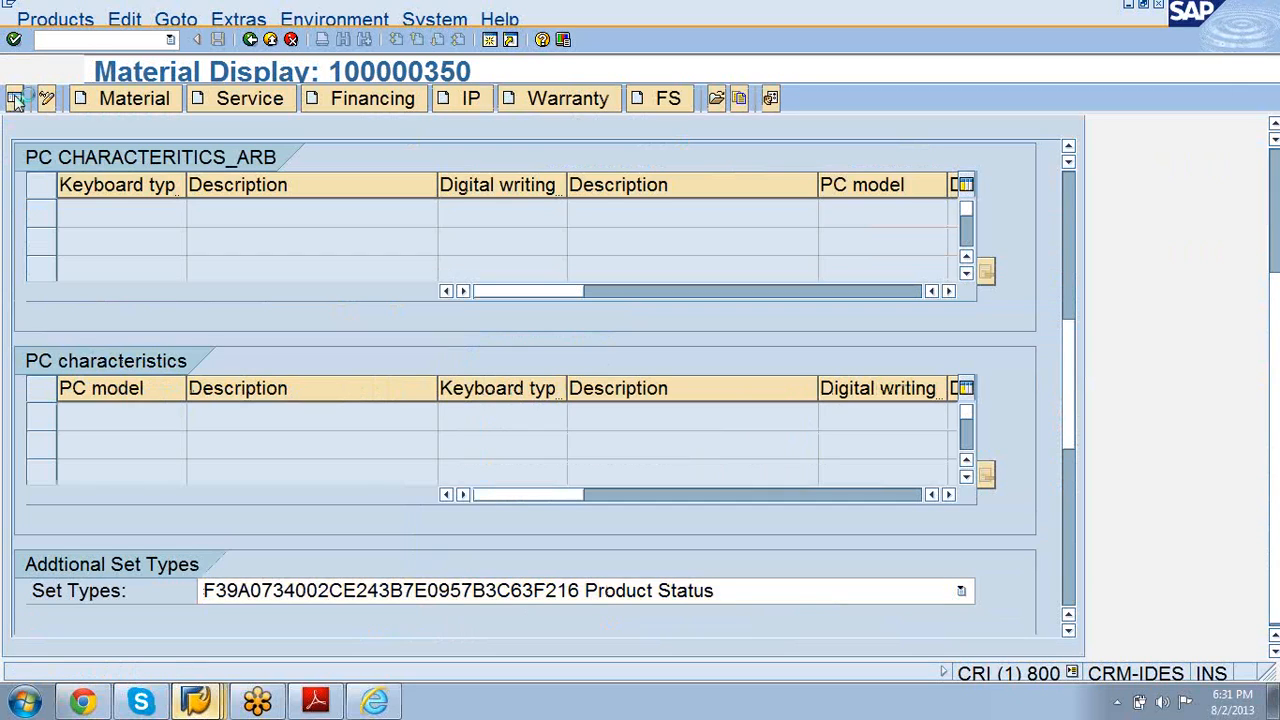
# Step: Toggle the locator on and off, leaving it hidden, and bring up the CR100 PDF
pyautogui.click(15, 98)
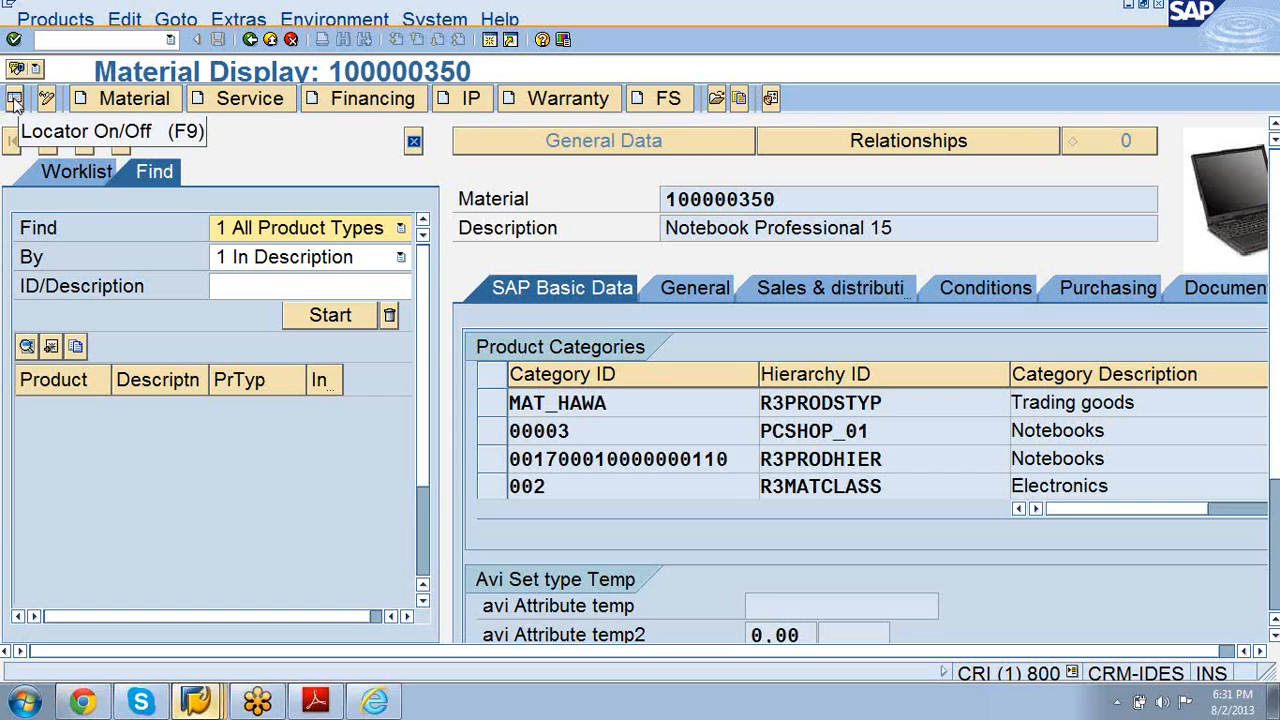
pyautogui.click(14, 98)
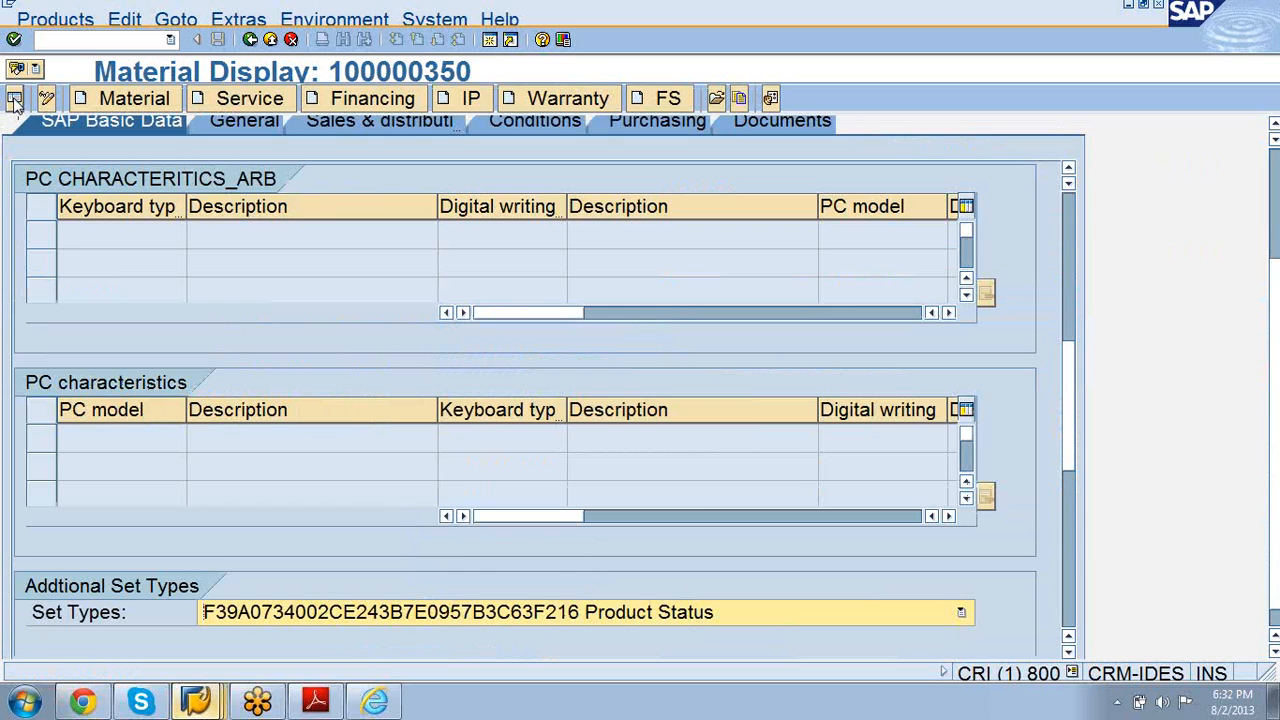
pyautogui.click(14, 98)
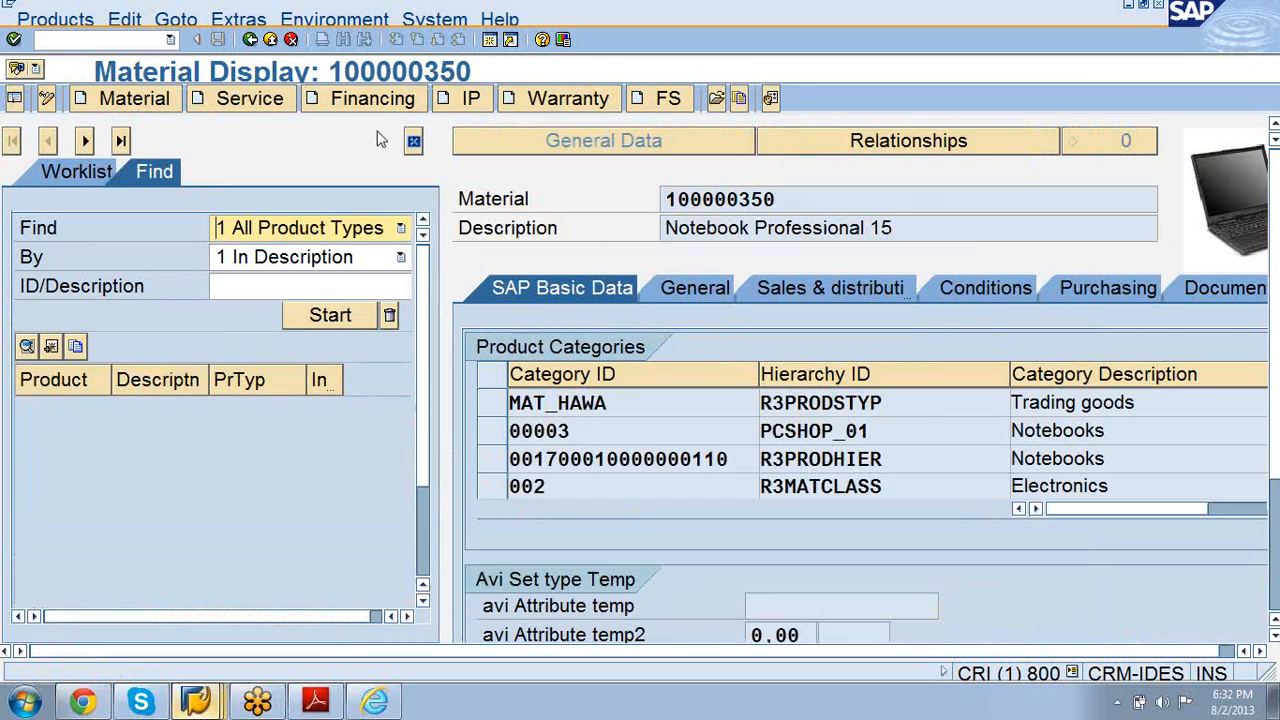
pyautogui.click(414, 141)
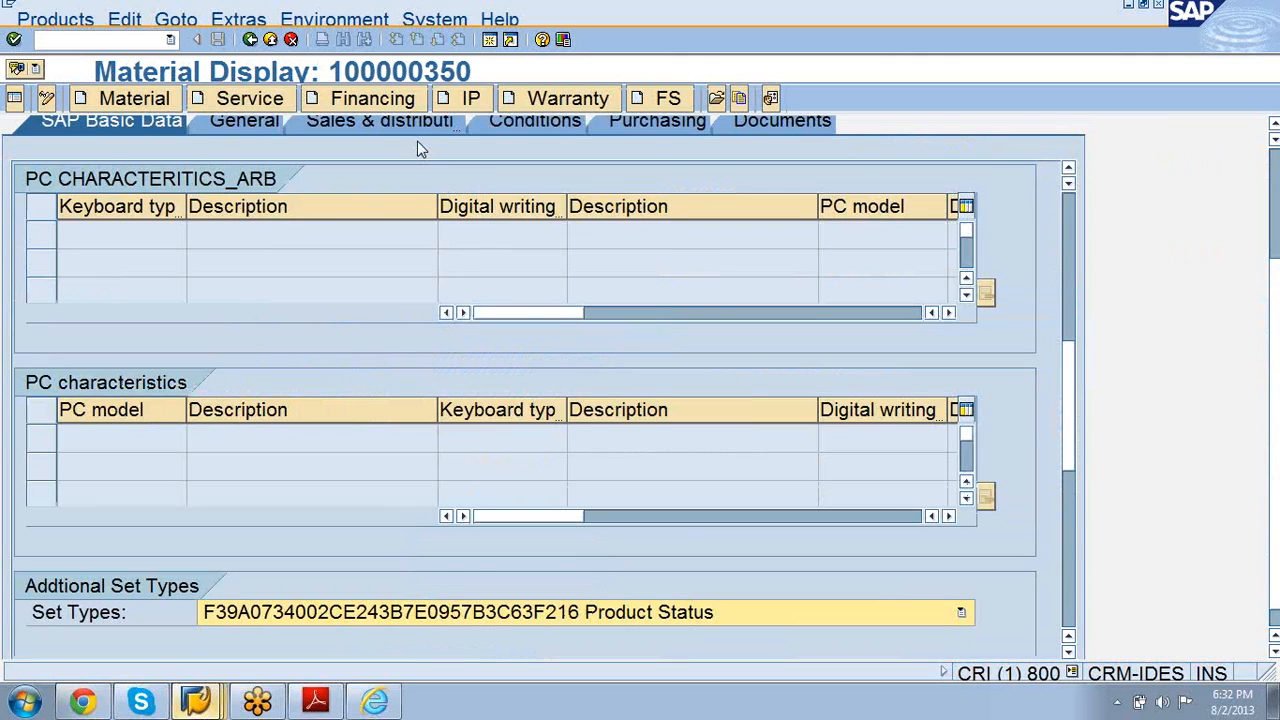
pyautogui.click(315, 703)
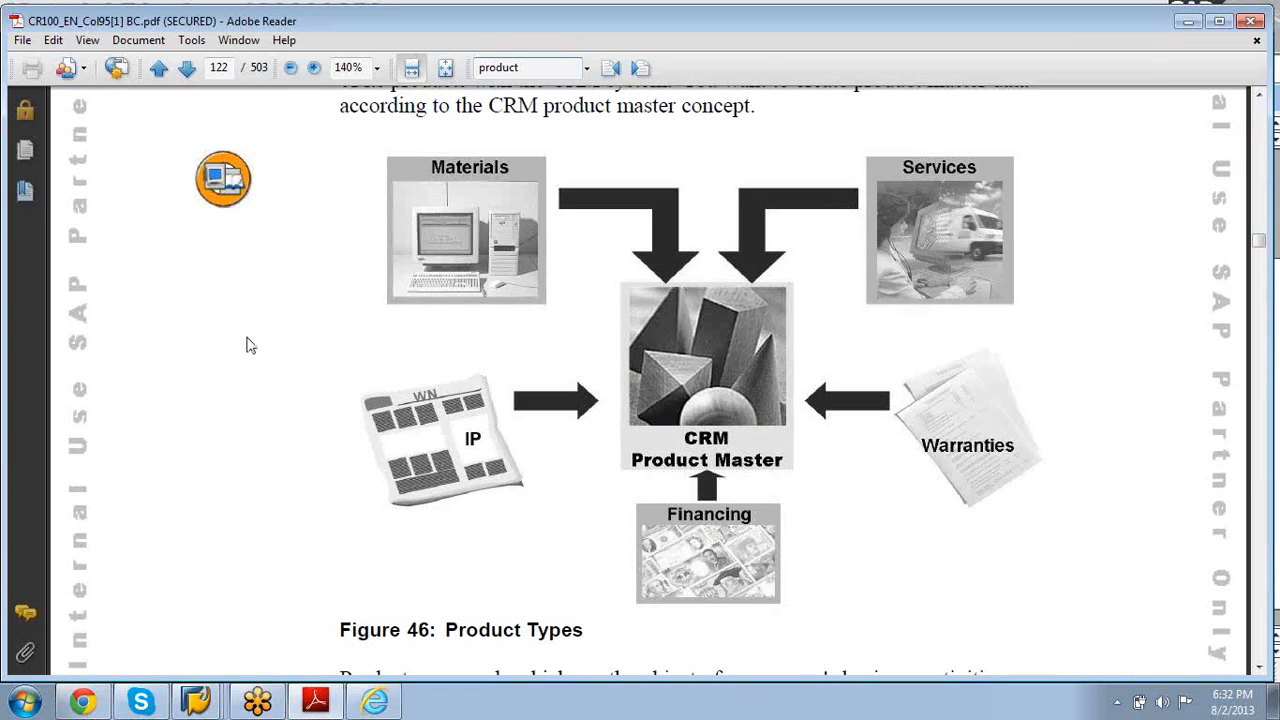
# Step: Scroll the CR100 PDF past Figure 50 to page 126, Figure 51: Download of Material Master Data
pyautogui.scroll(-20, 250, 345)
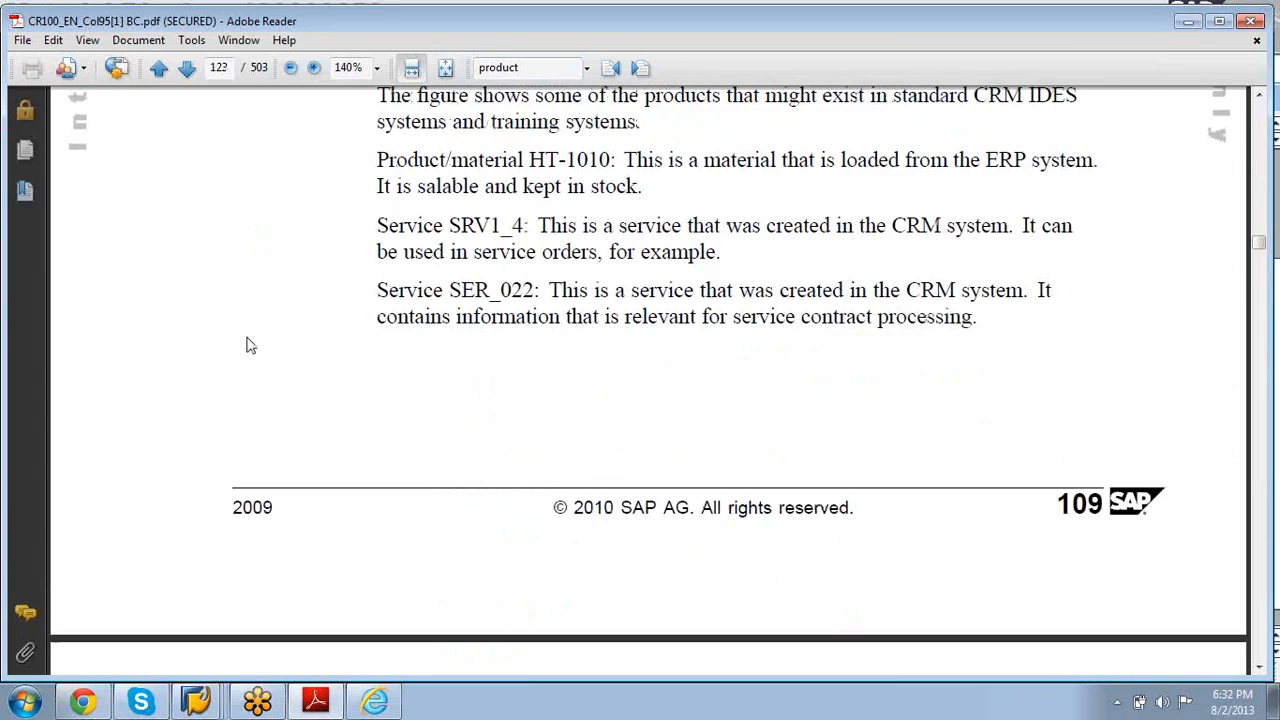
pyautogui.scroll(-6, 250, 345)
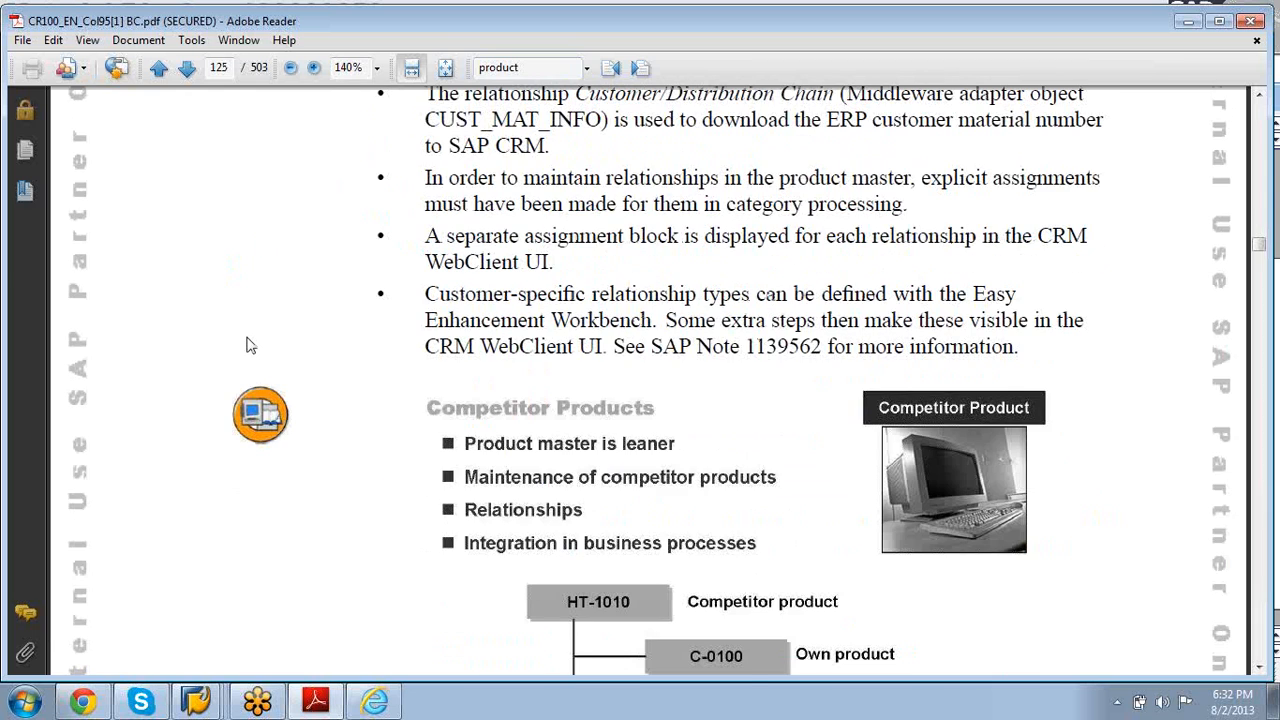
pyautogui.click(1262, 668)
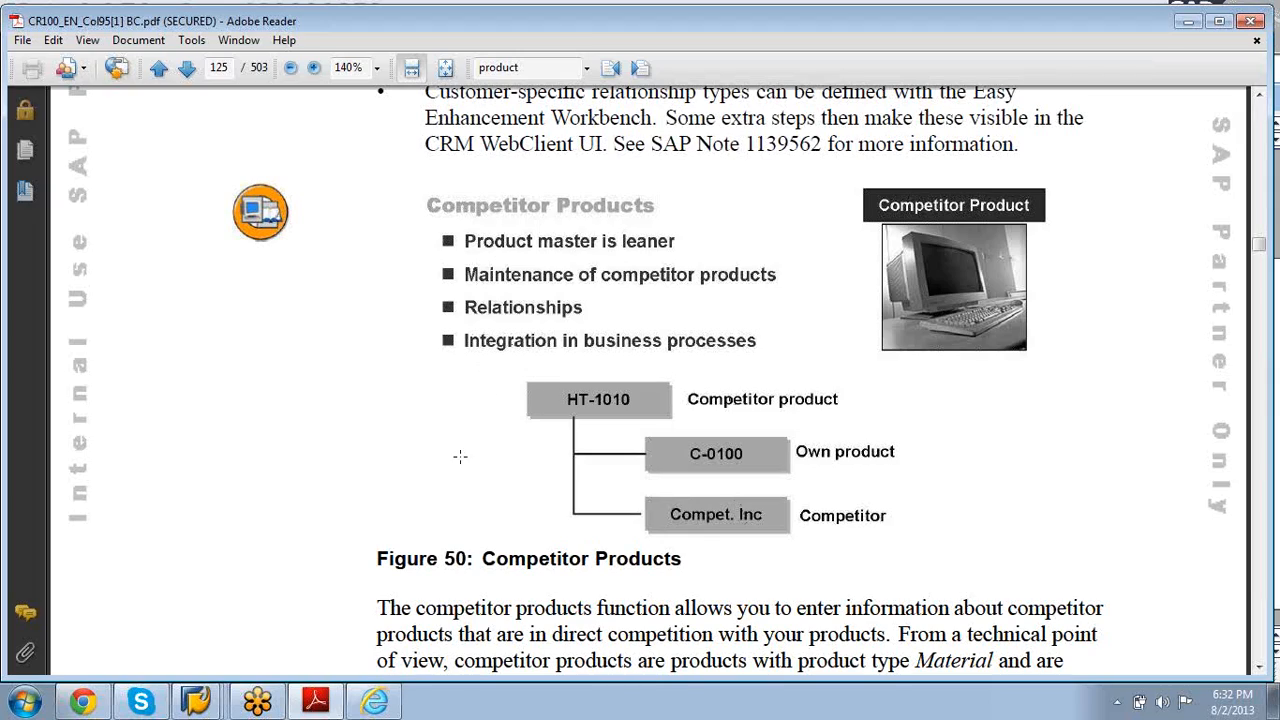
pyautogui.scroll(-5, 452, 464)
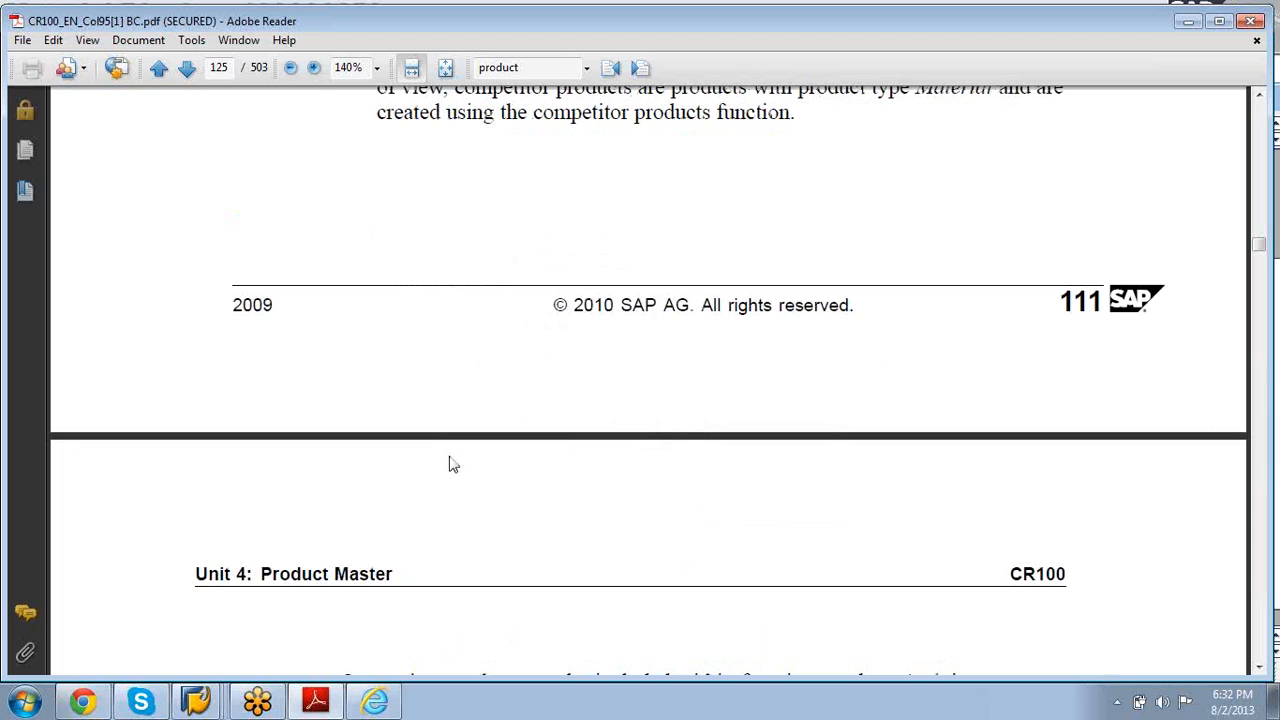
pyautogui.scroll(-8, 452, 464)
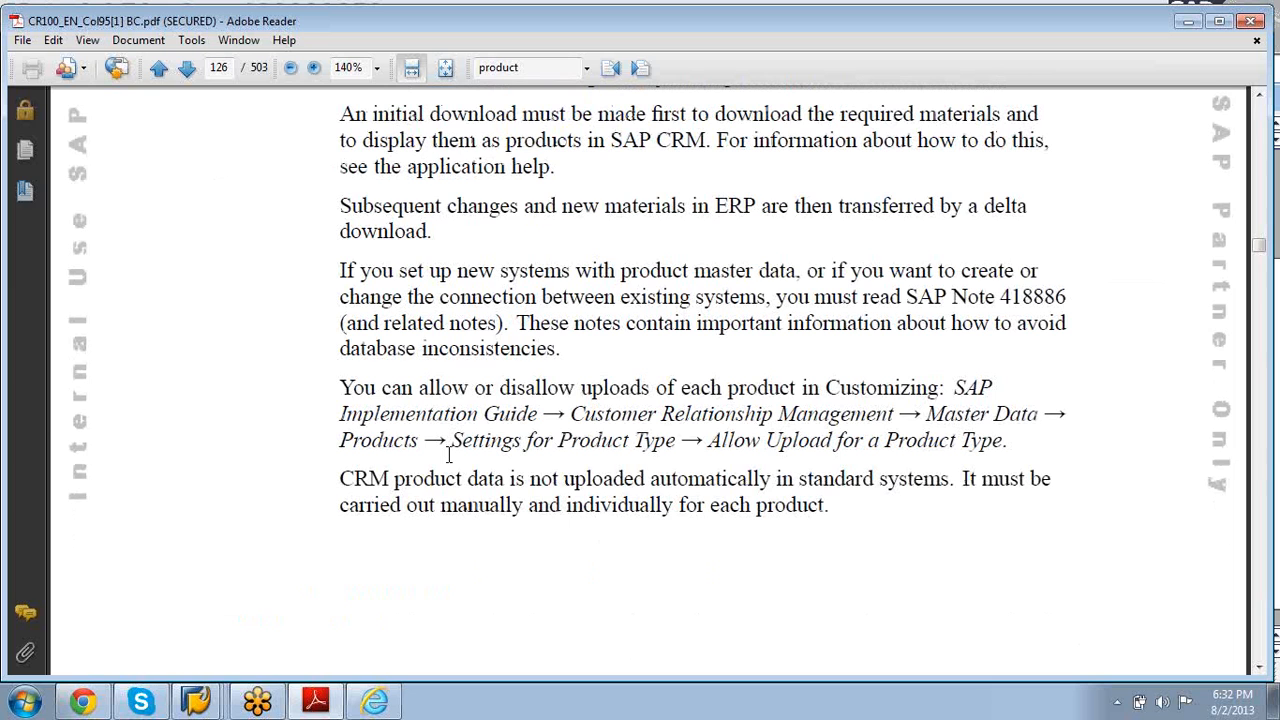
pyautogui.scroll(3, 452, 460)
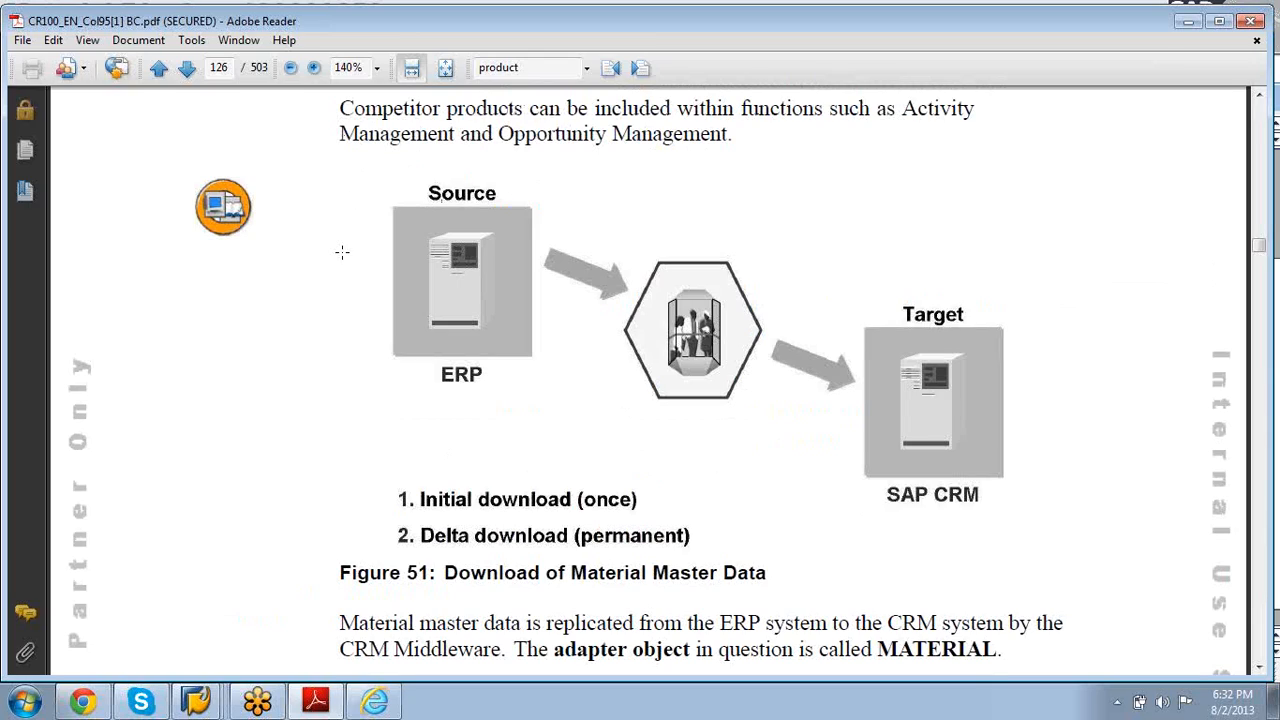
pyautogui.click(1270, 308)
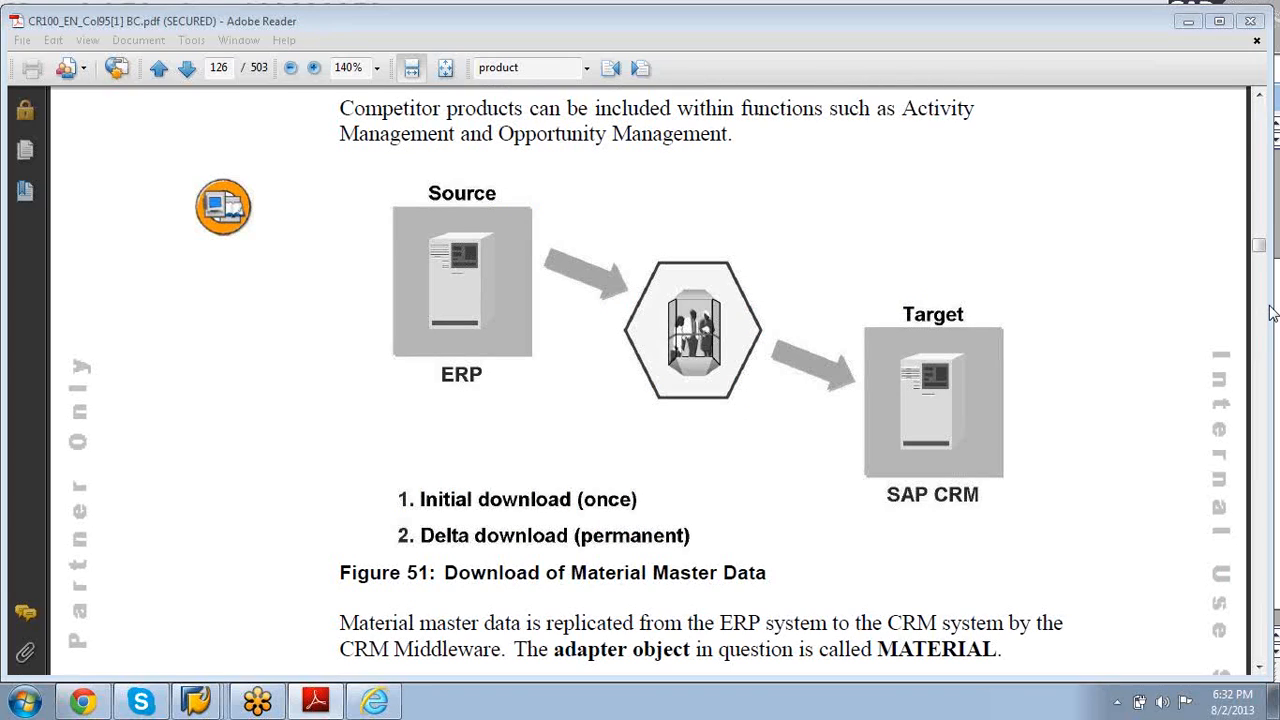